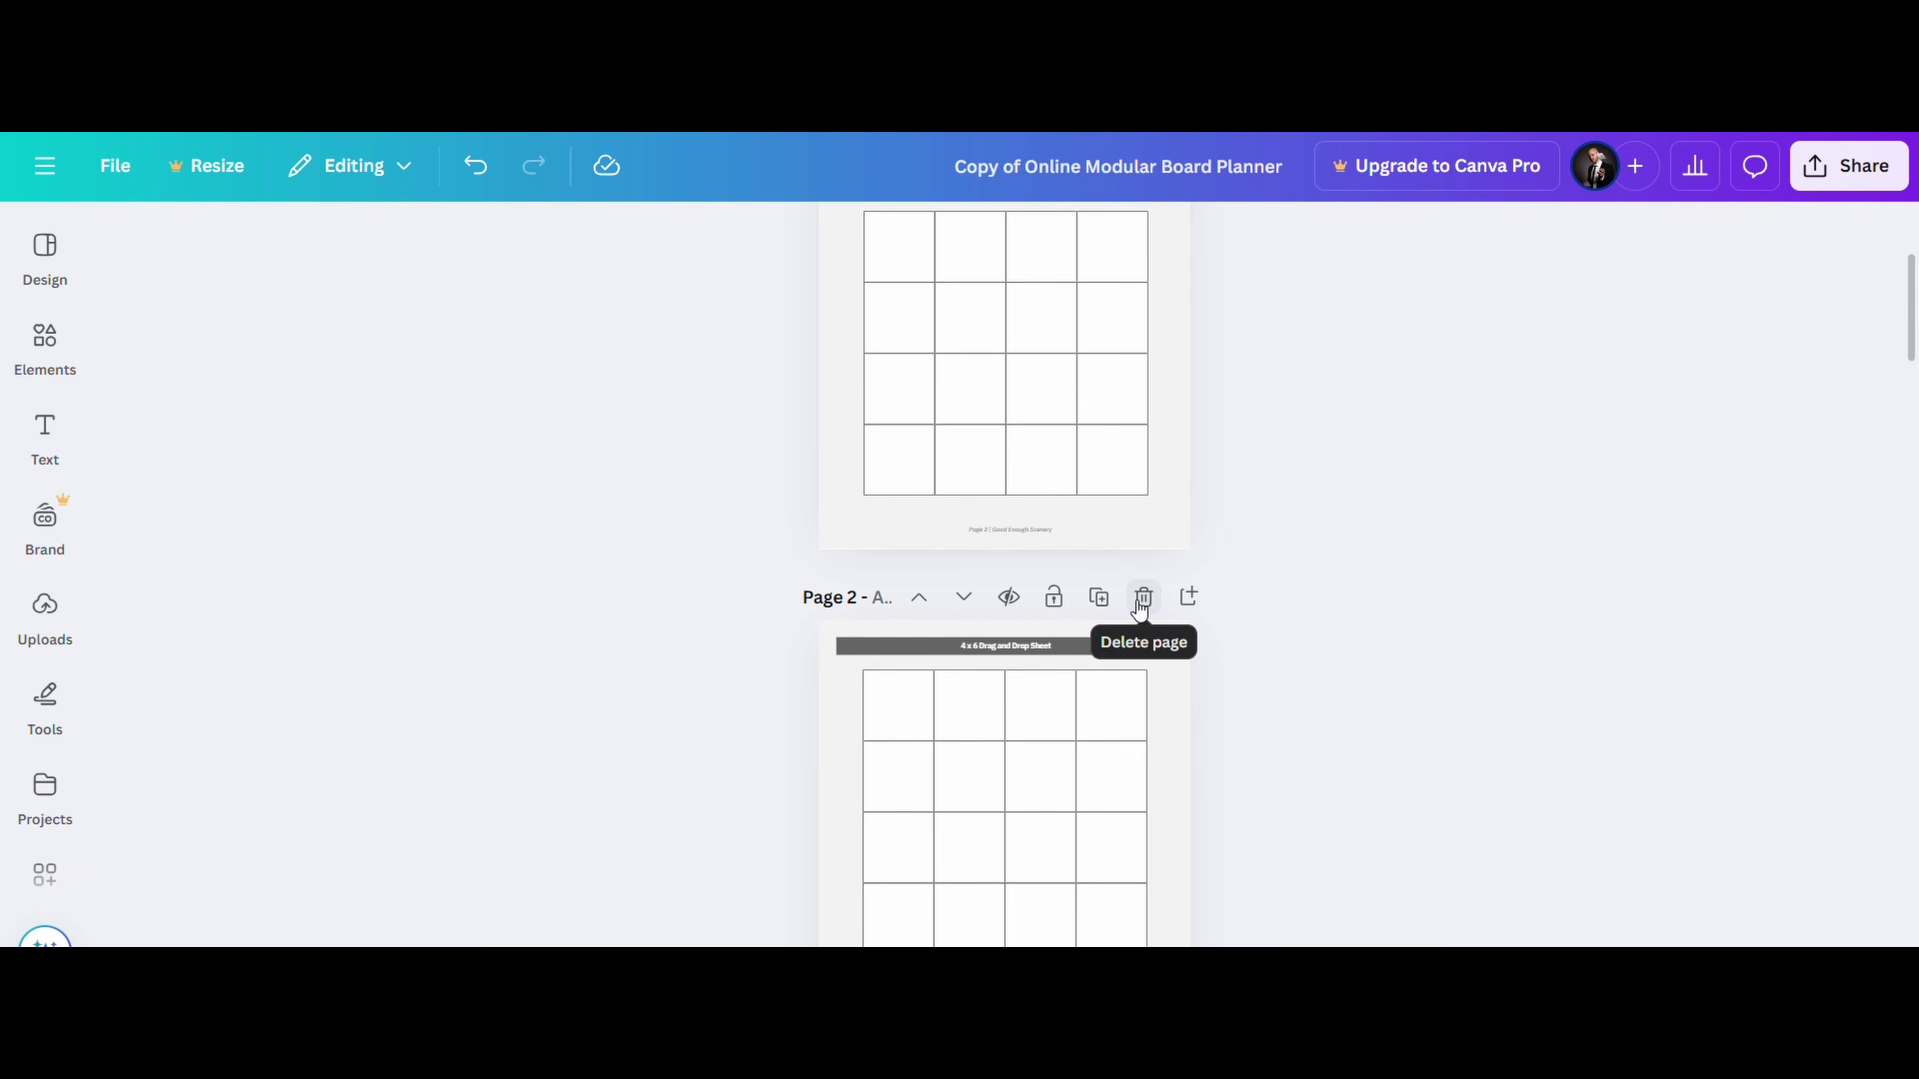
Delete the 4 x 6 Drag and Drop Sheet page and every page after Grassy Tiles, including Desert Tiles and Mountainous Tiles.
click(1141, 604)
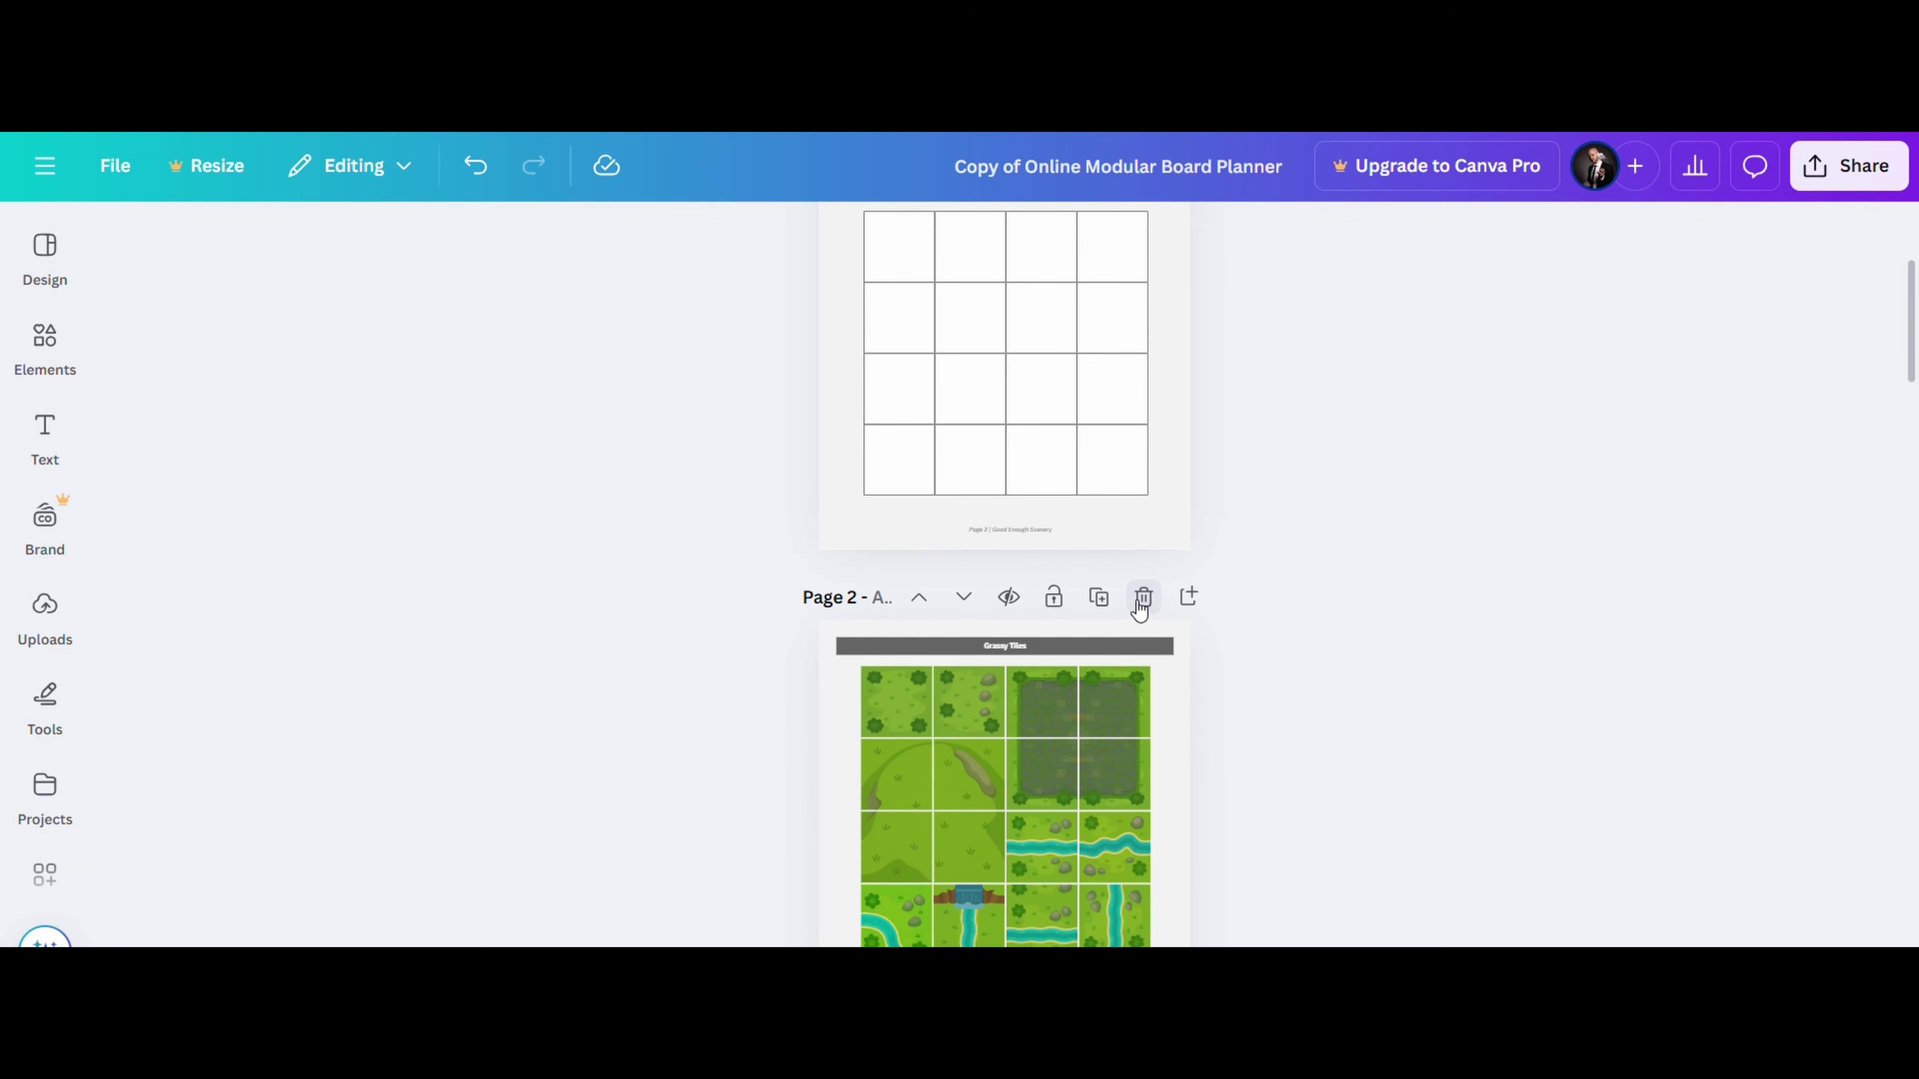
scroll(1246, 624, down, 3)
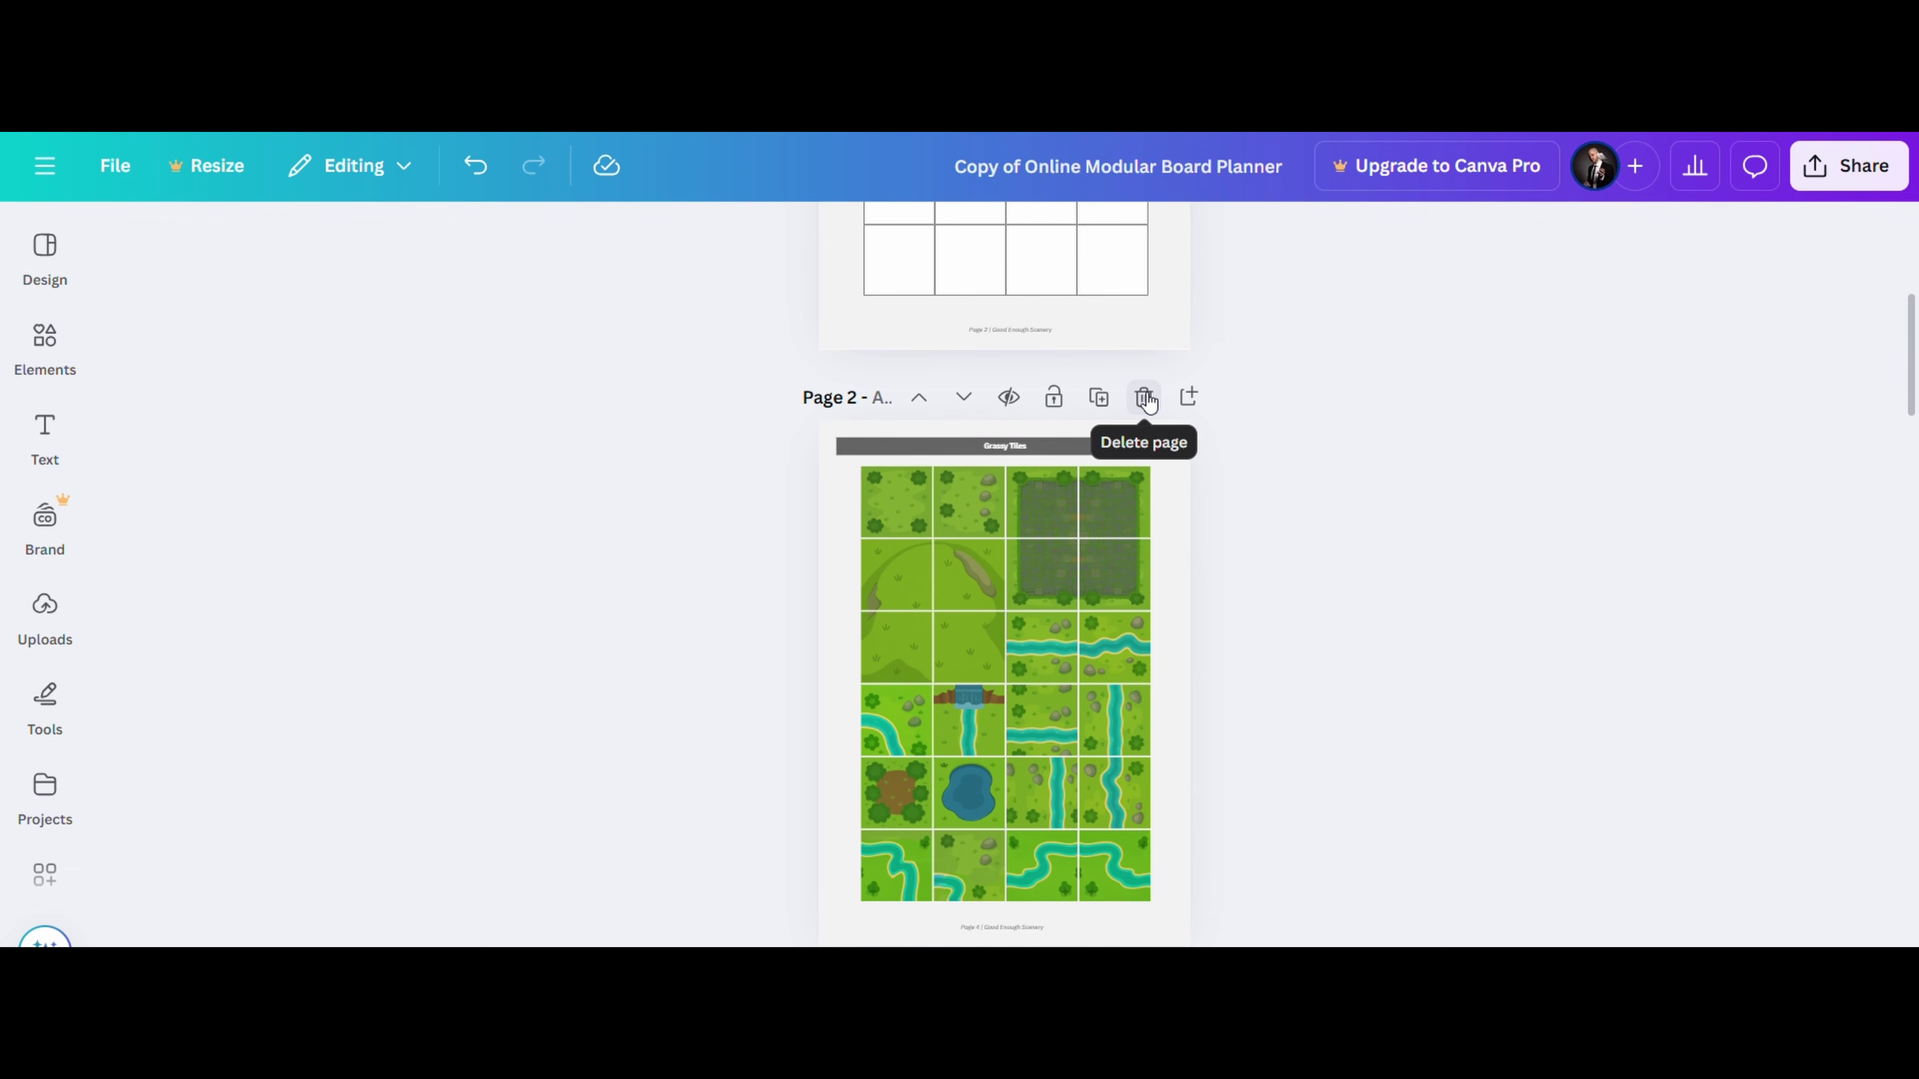
scroll(1147, 401, down, 2)
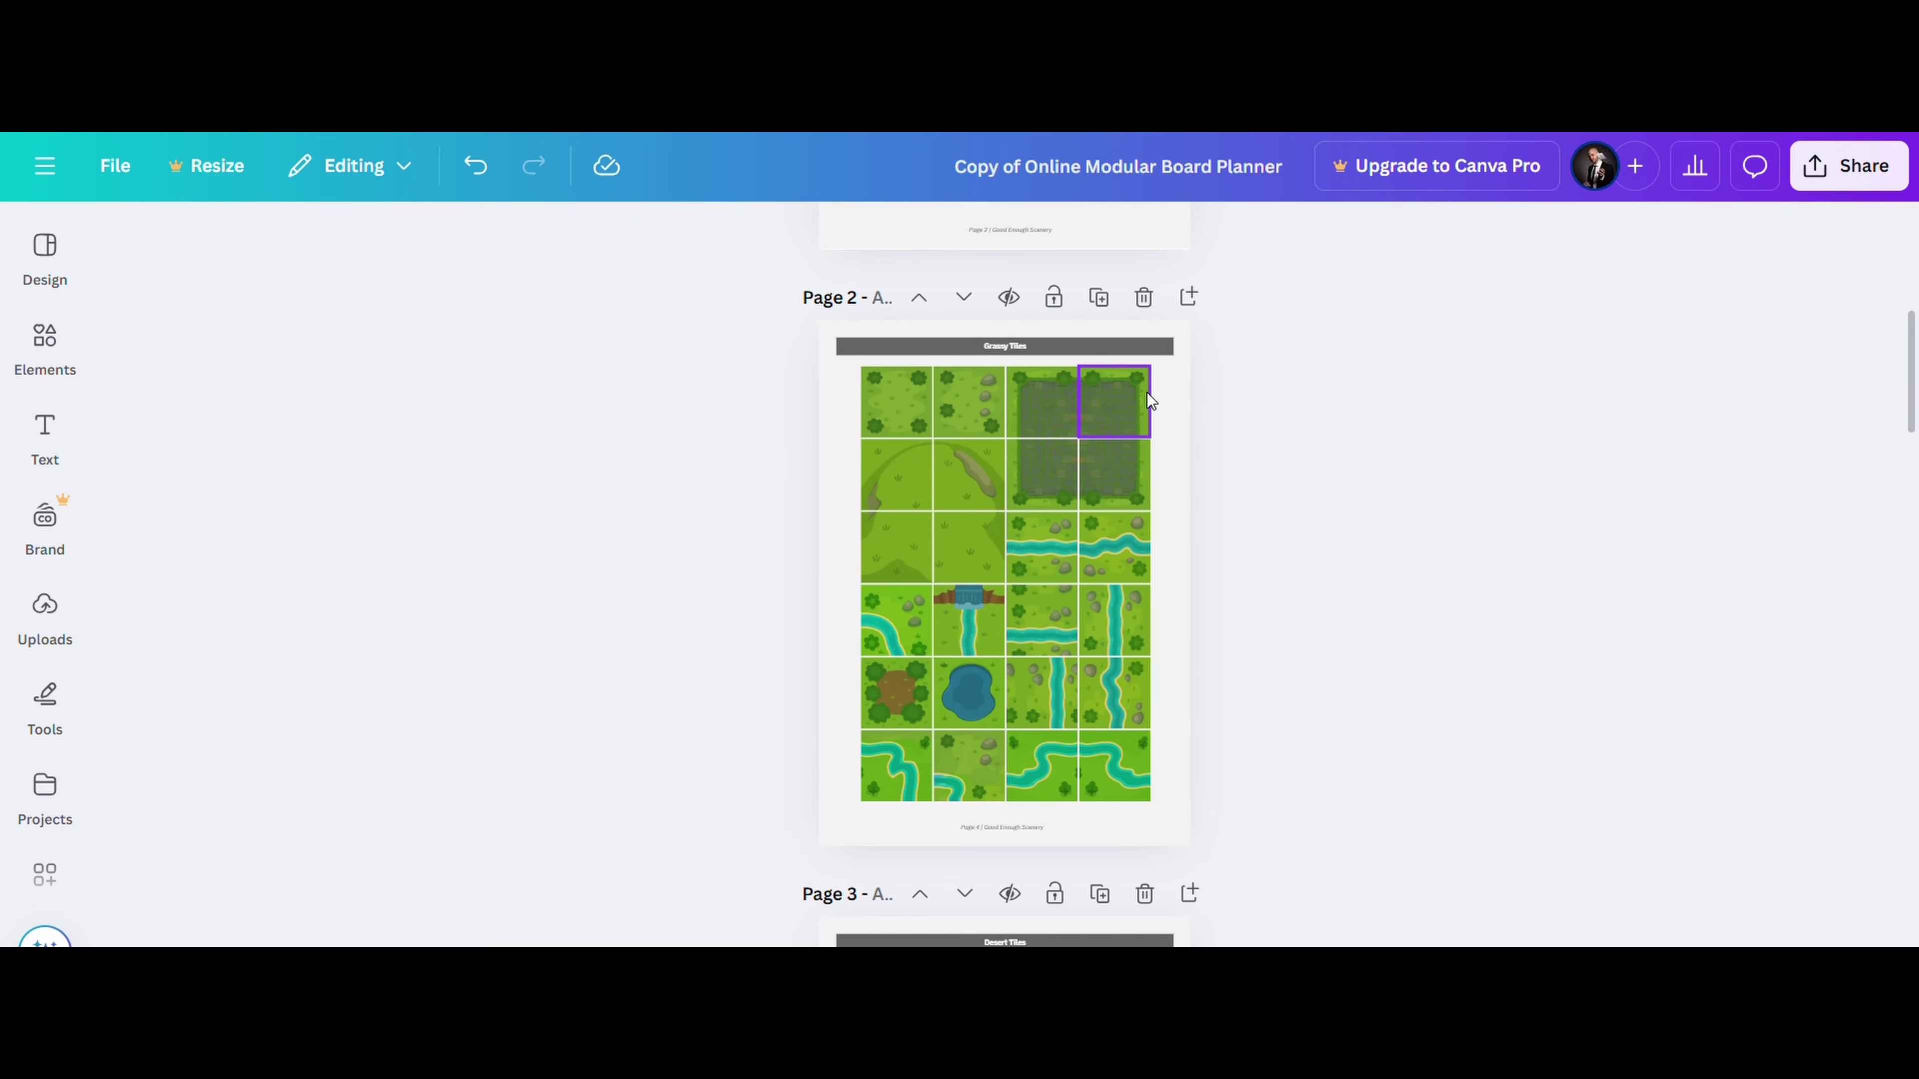
scroll(1143, 398, down, 5)
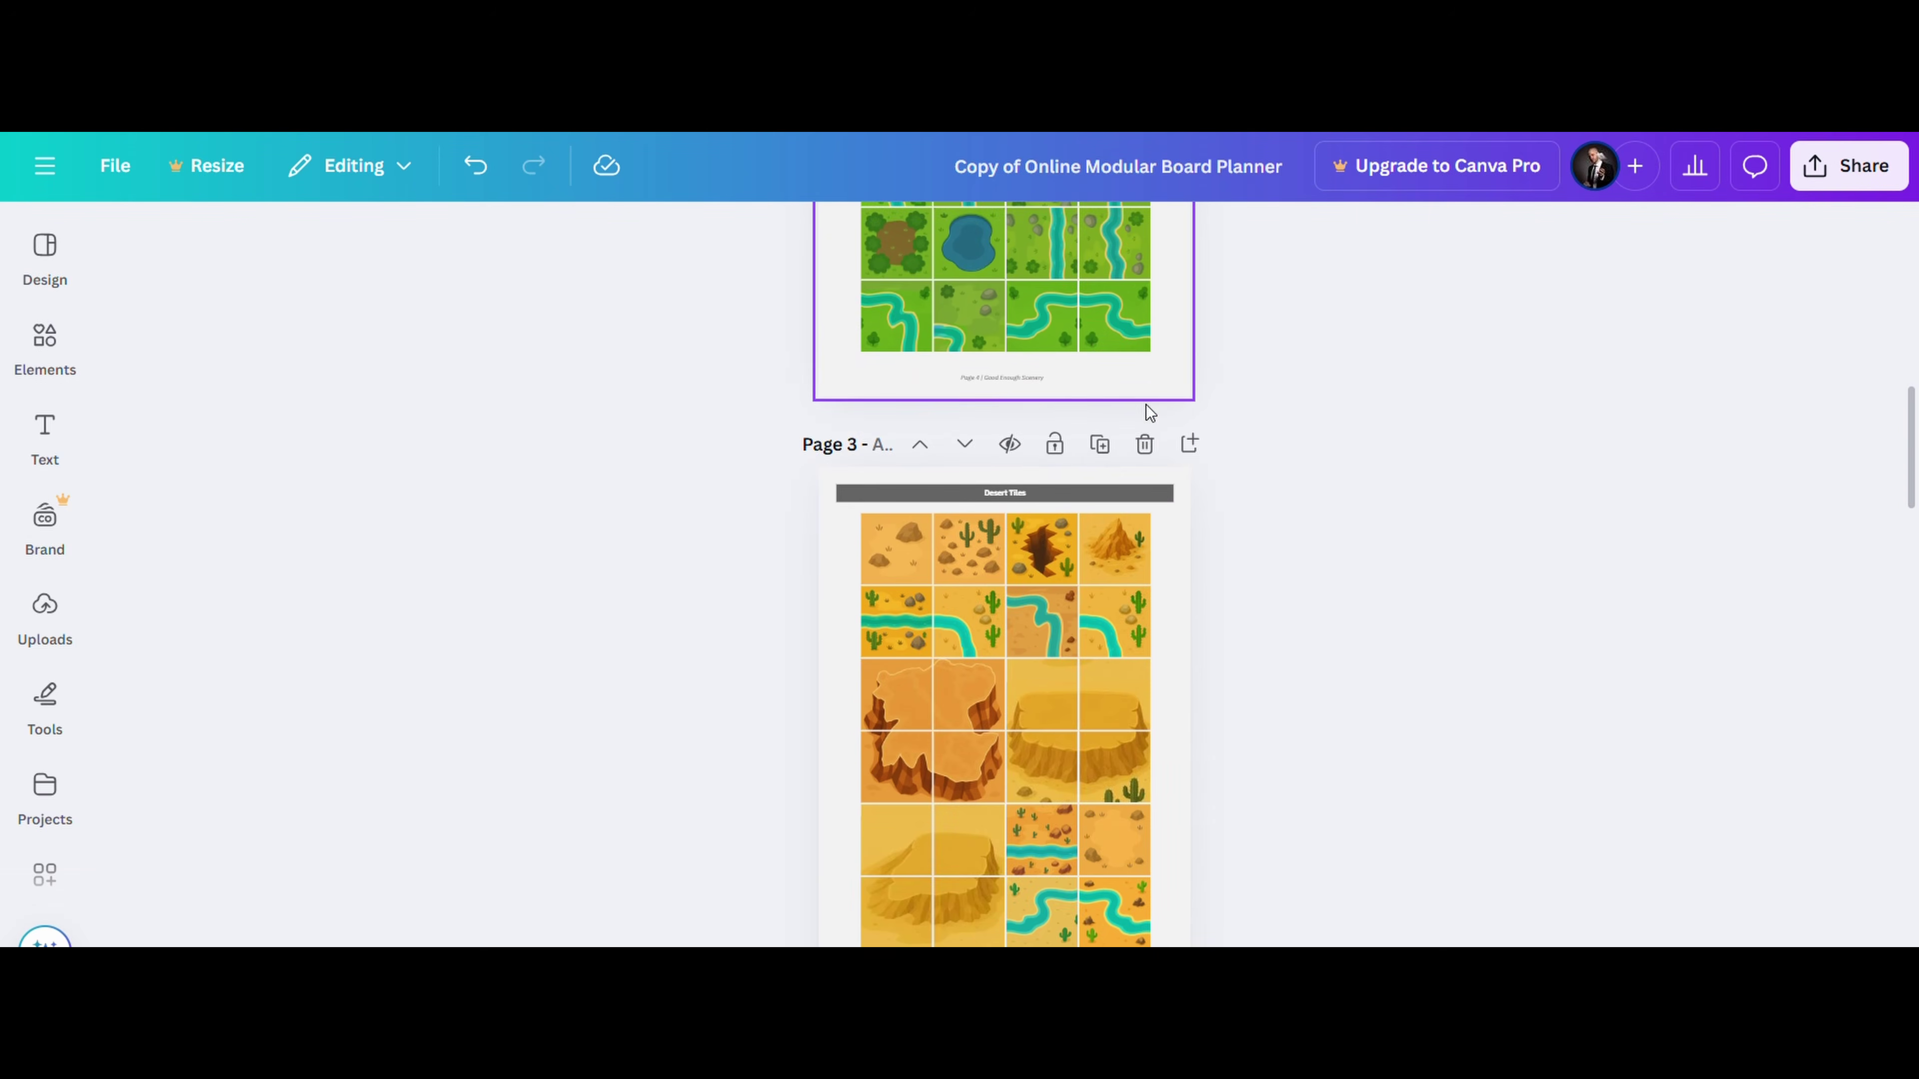
click(1143, 445)
click(1143, 446)
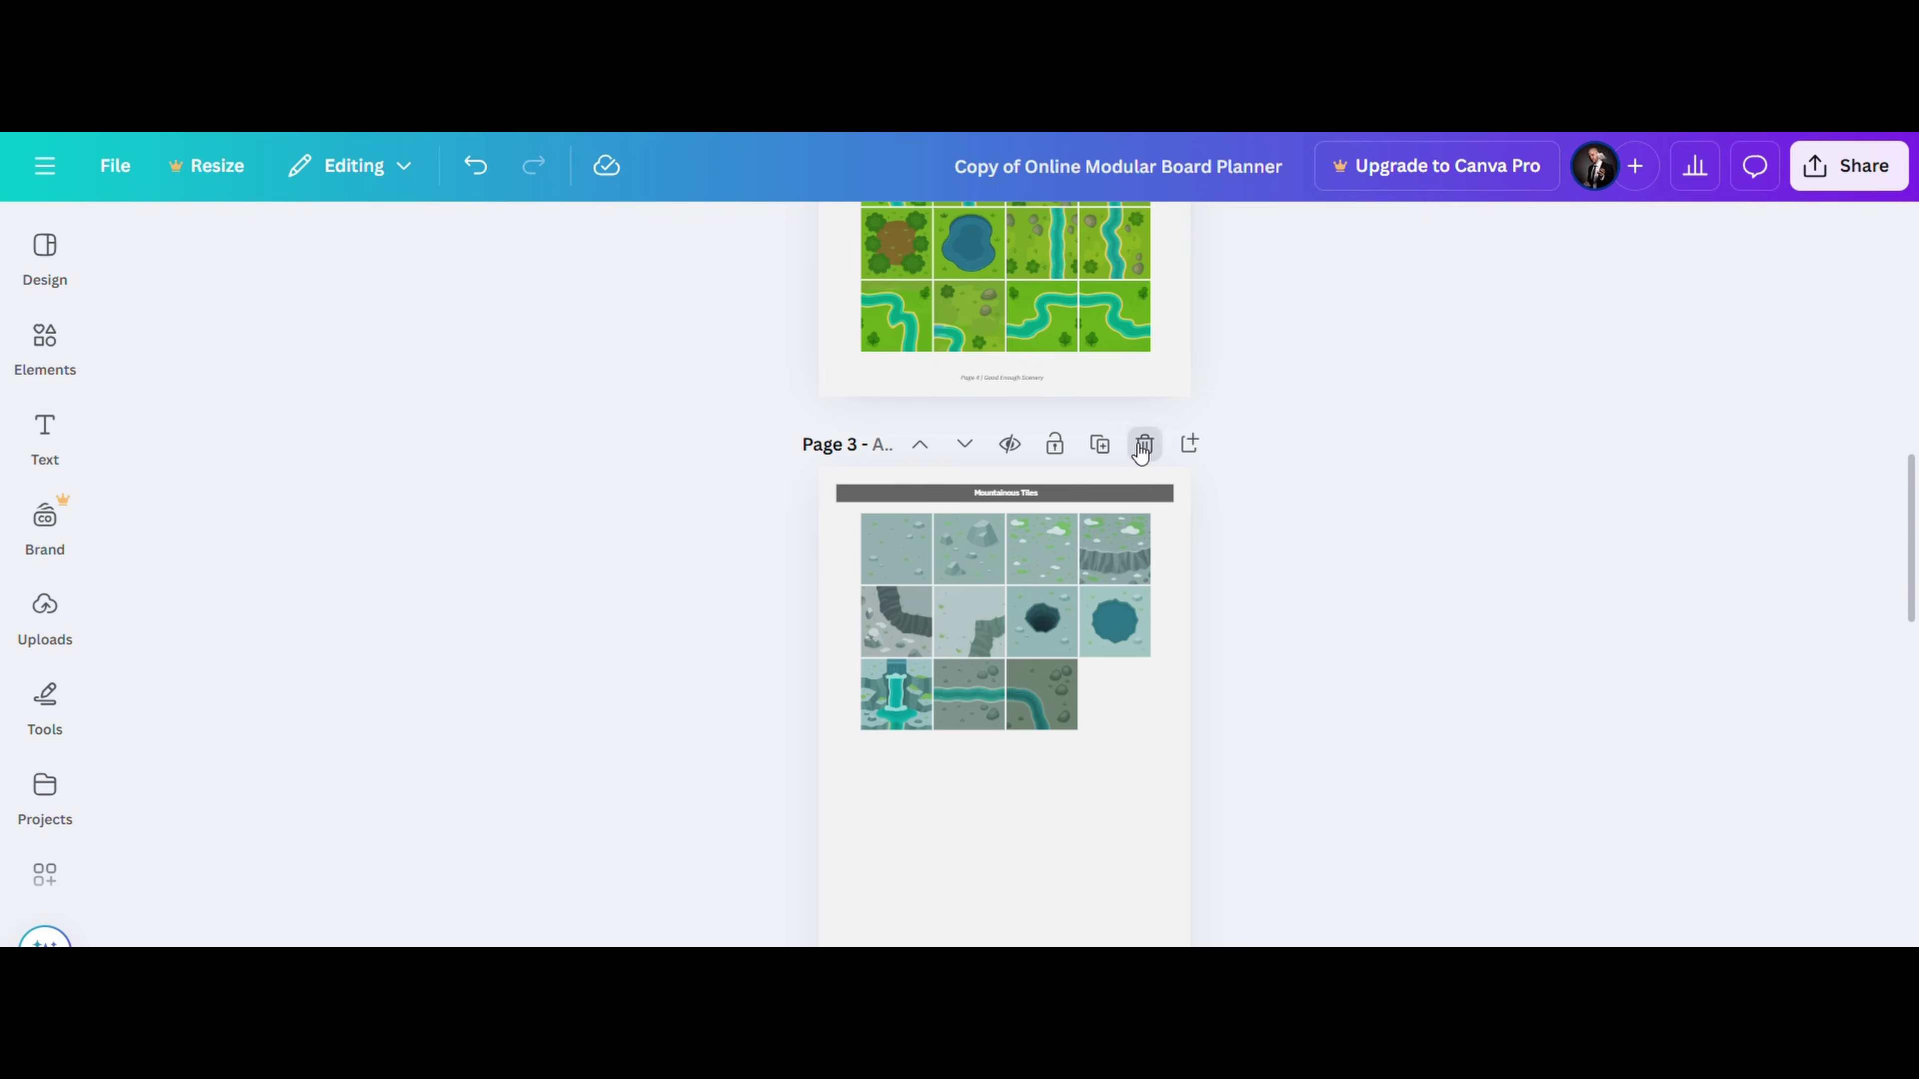
click(1143, 446)
click(1142, 446)
click(1140, 446)
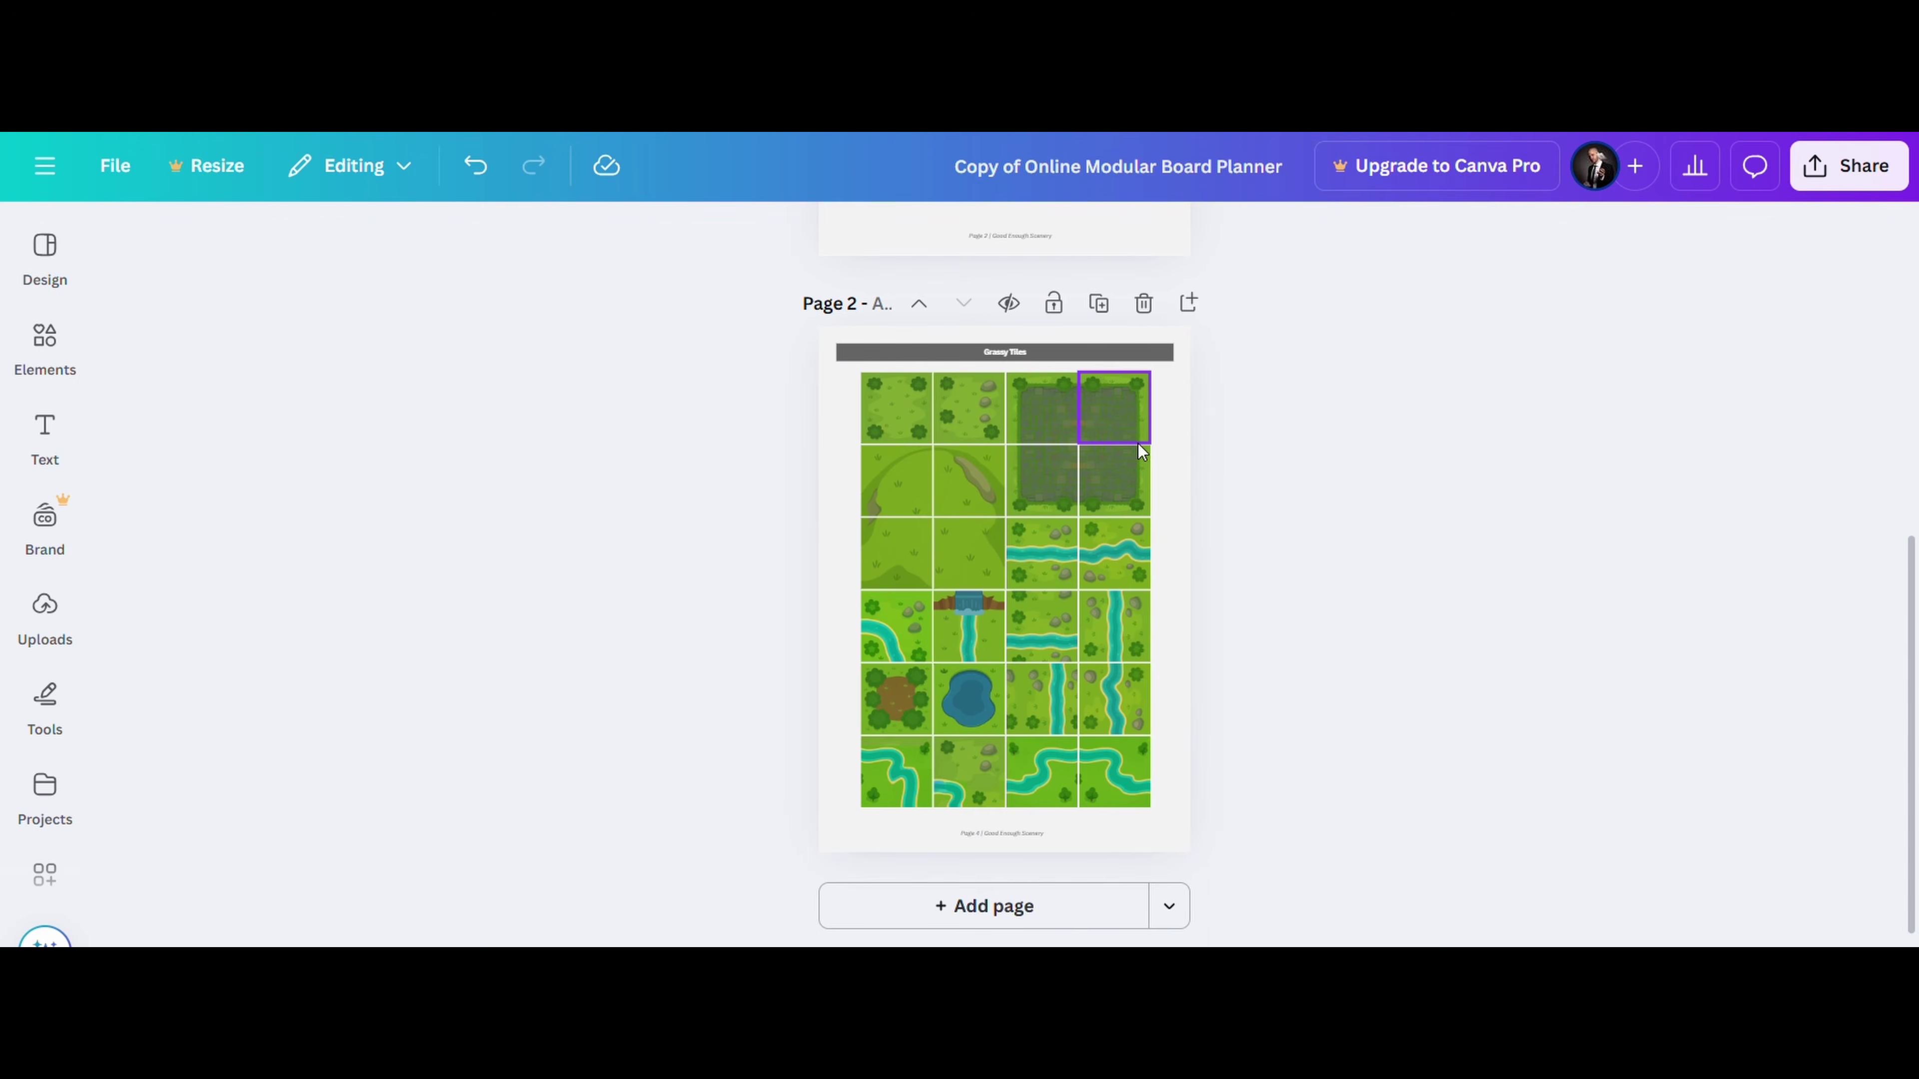
Copy the four-tile grassy hill from the Grassy Tiles page and place it in the four centre cells of the blank 4x4 grid.
scroll(1250, 494, up, 2)
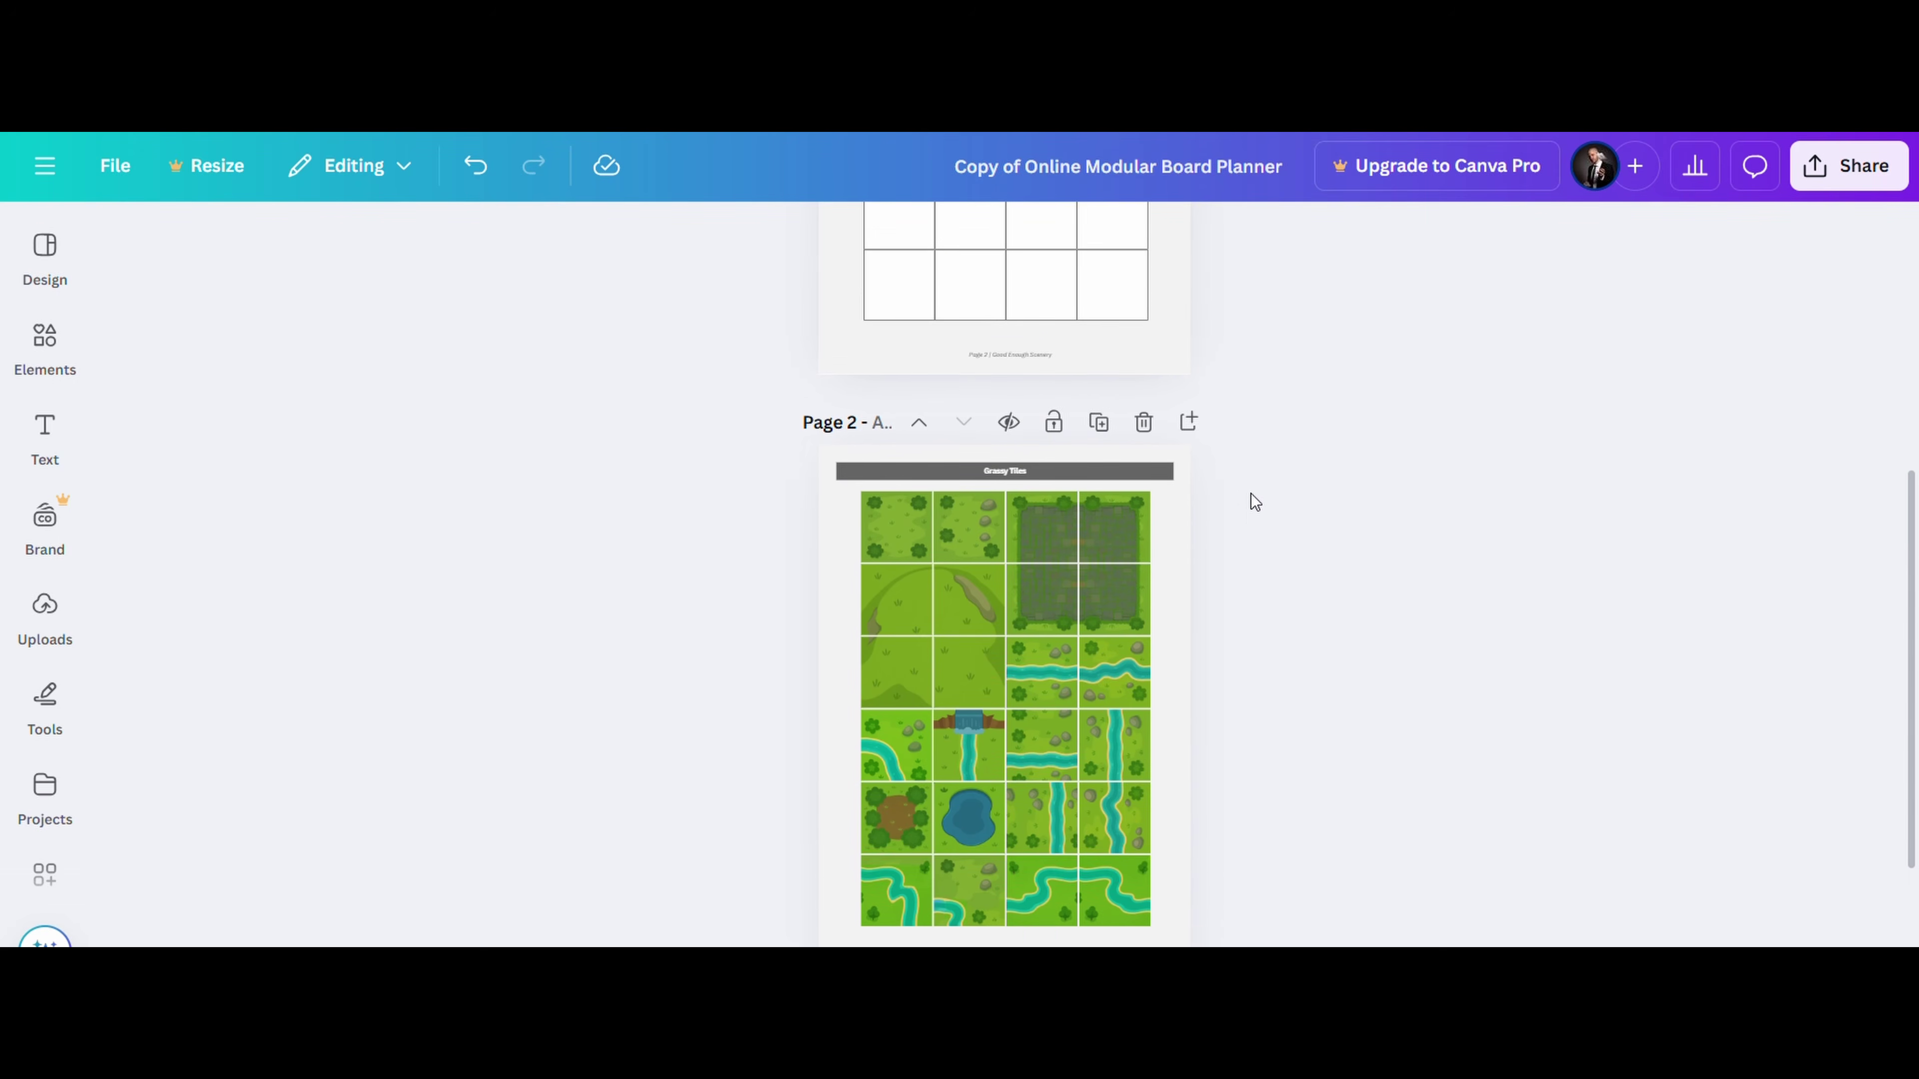
scroll(1250, 494, up, 3)
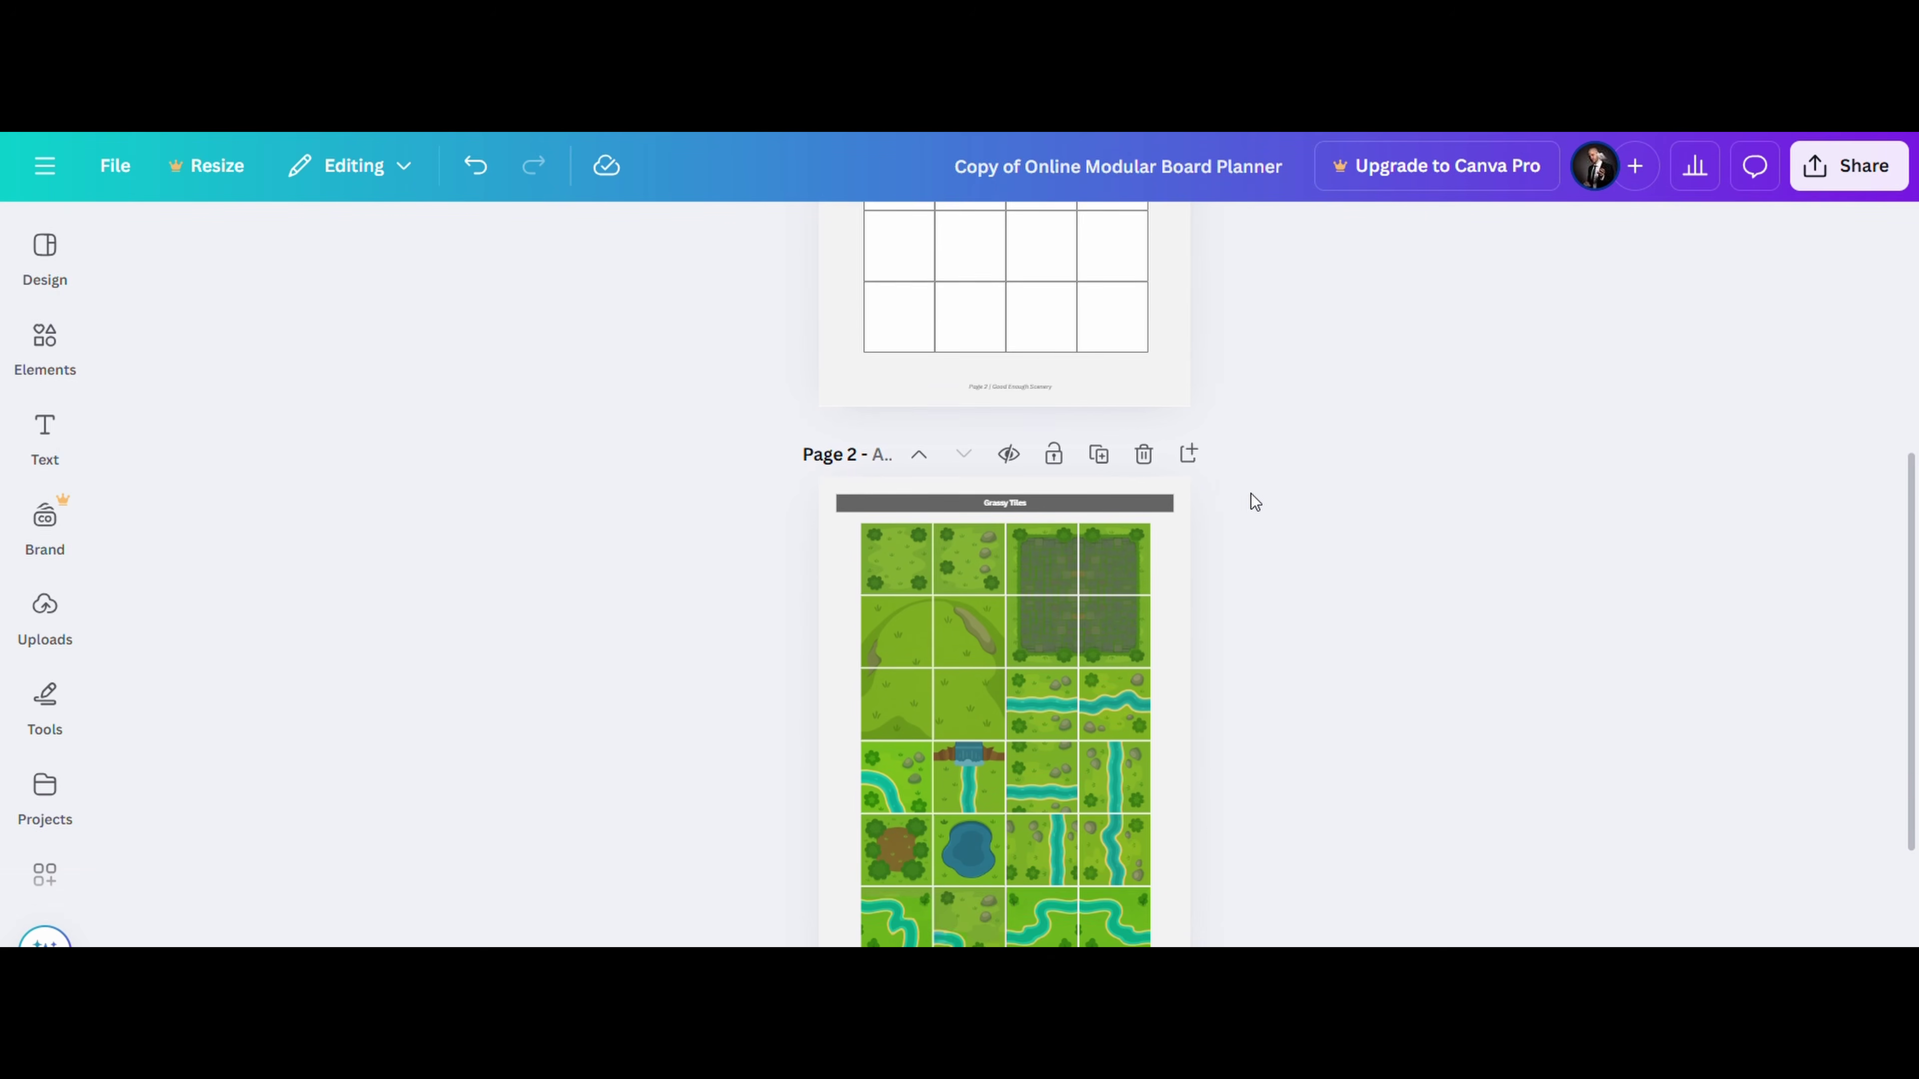
scroll(1250, 493, down, 2)
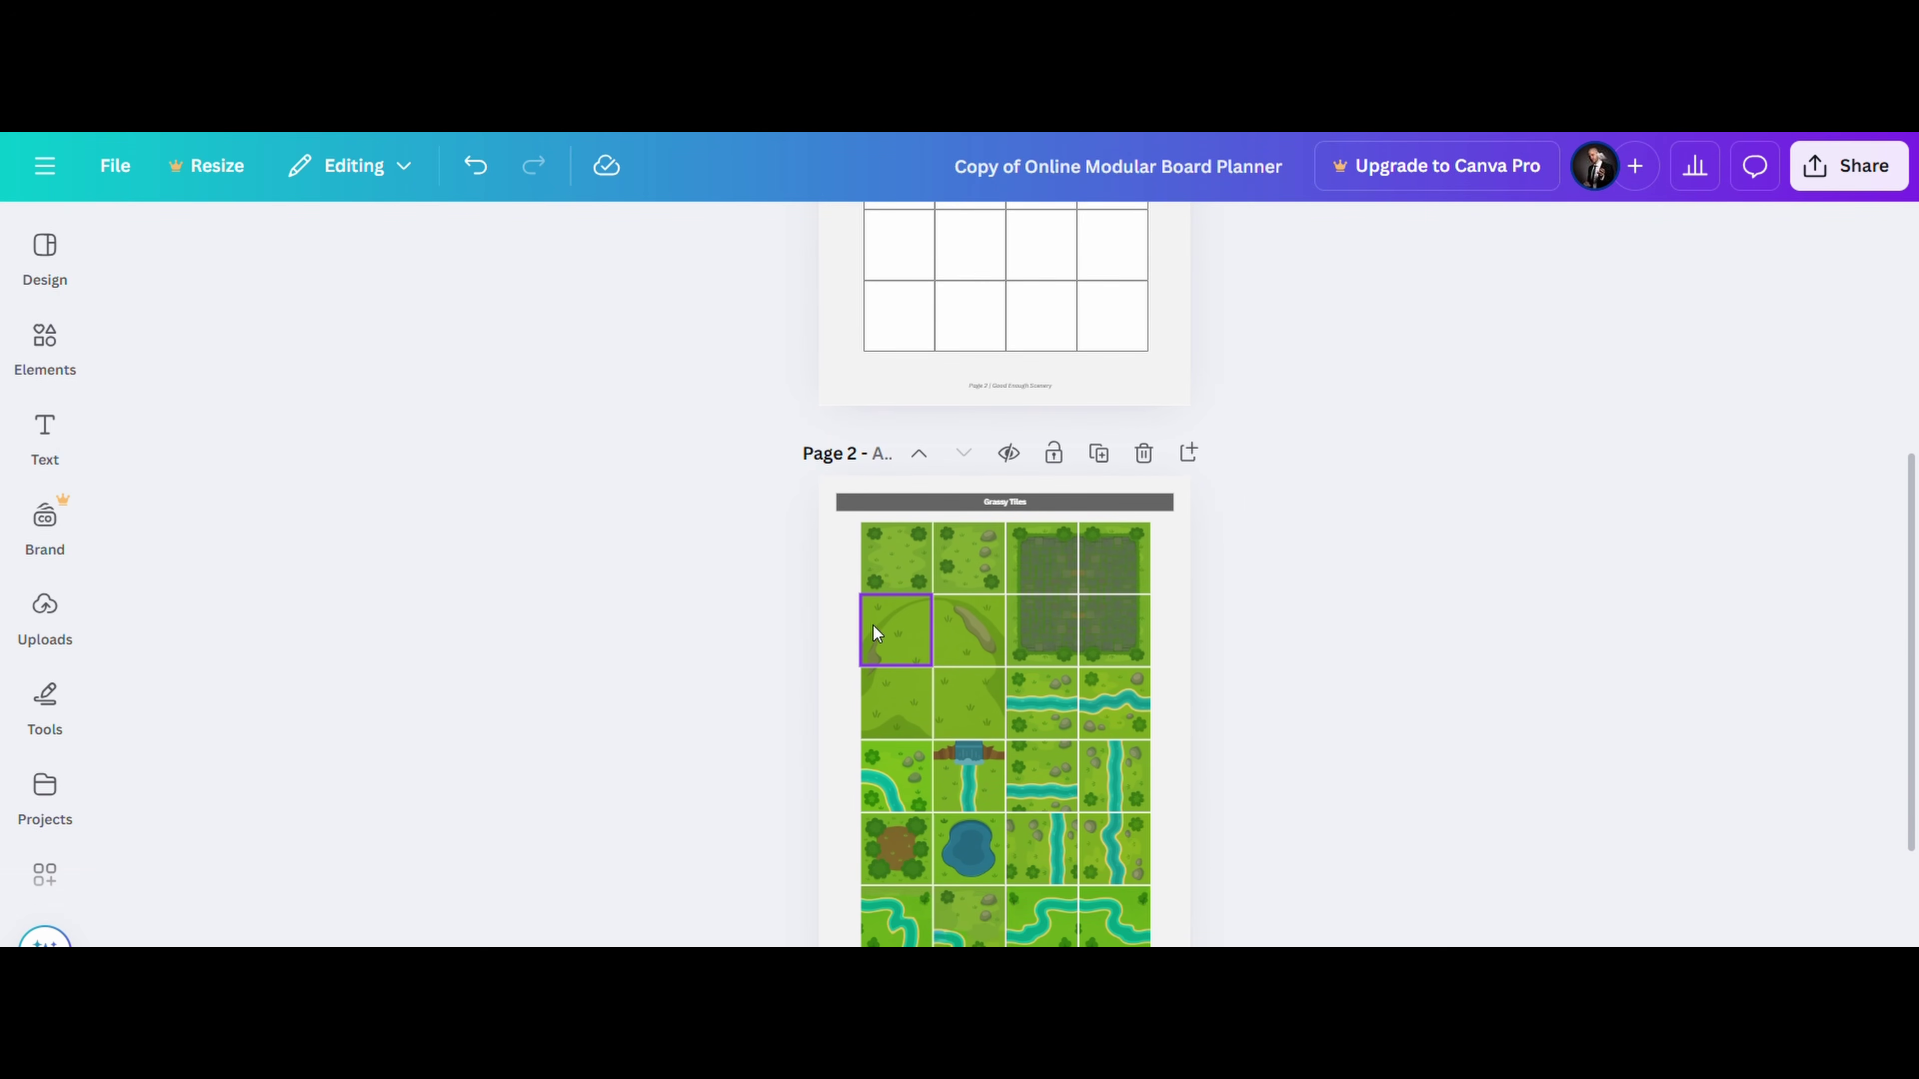
drag(840, 625, 991, 714)
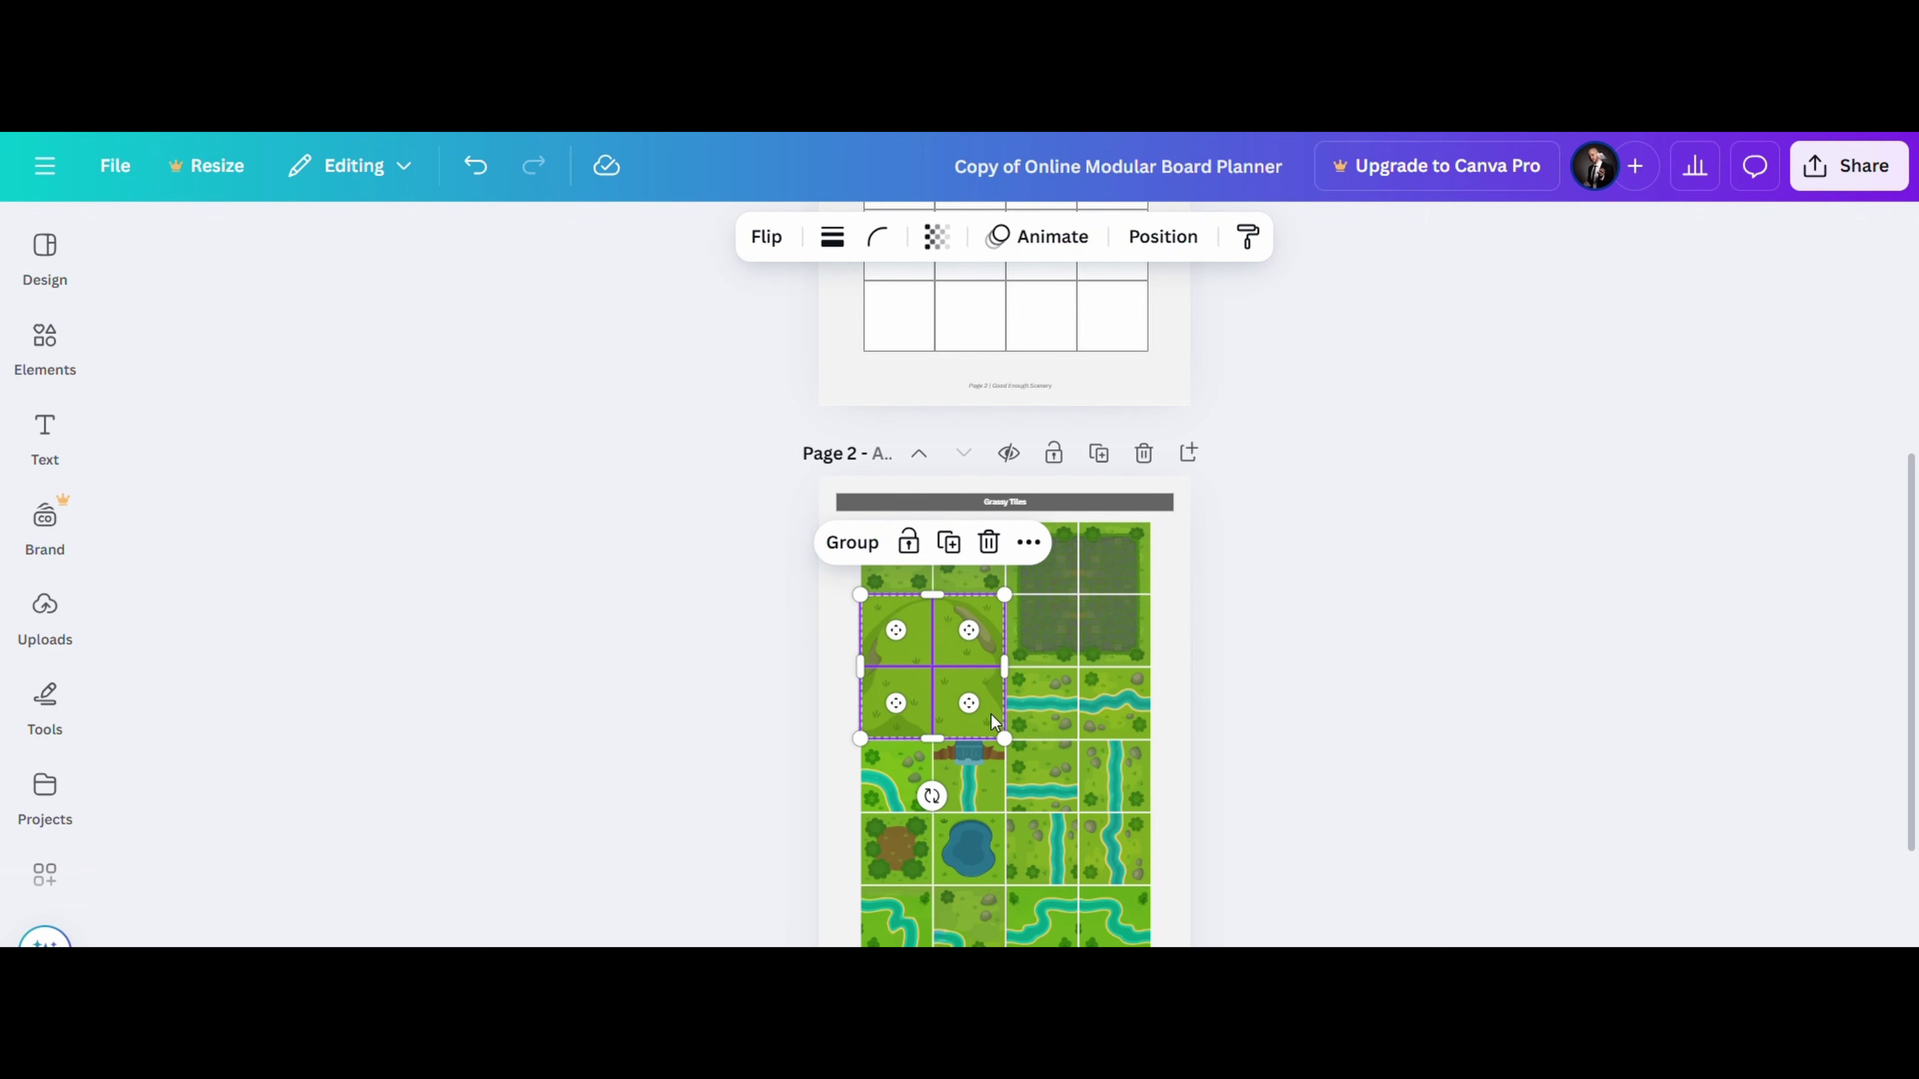
click(1272, 596)
scroll(1273, 596, up, 3)
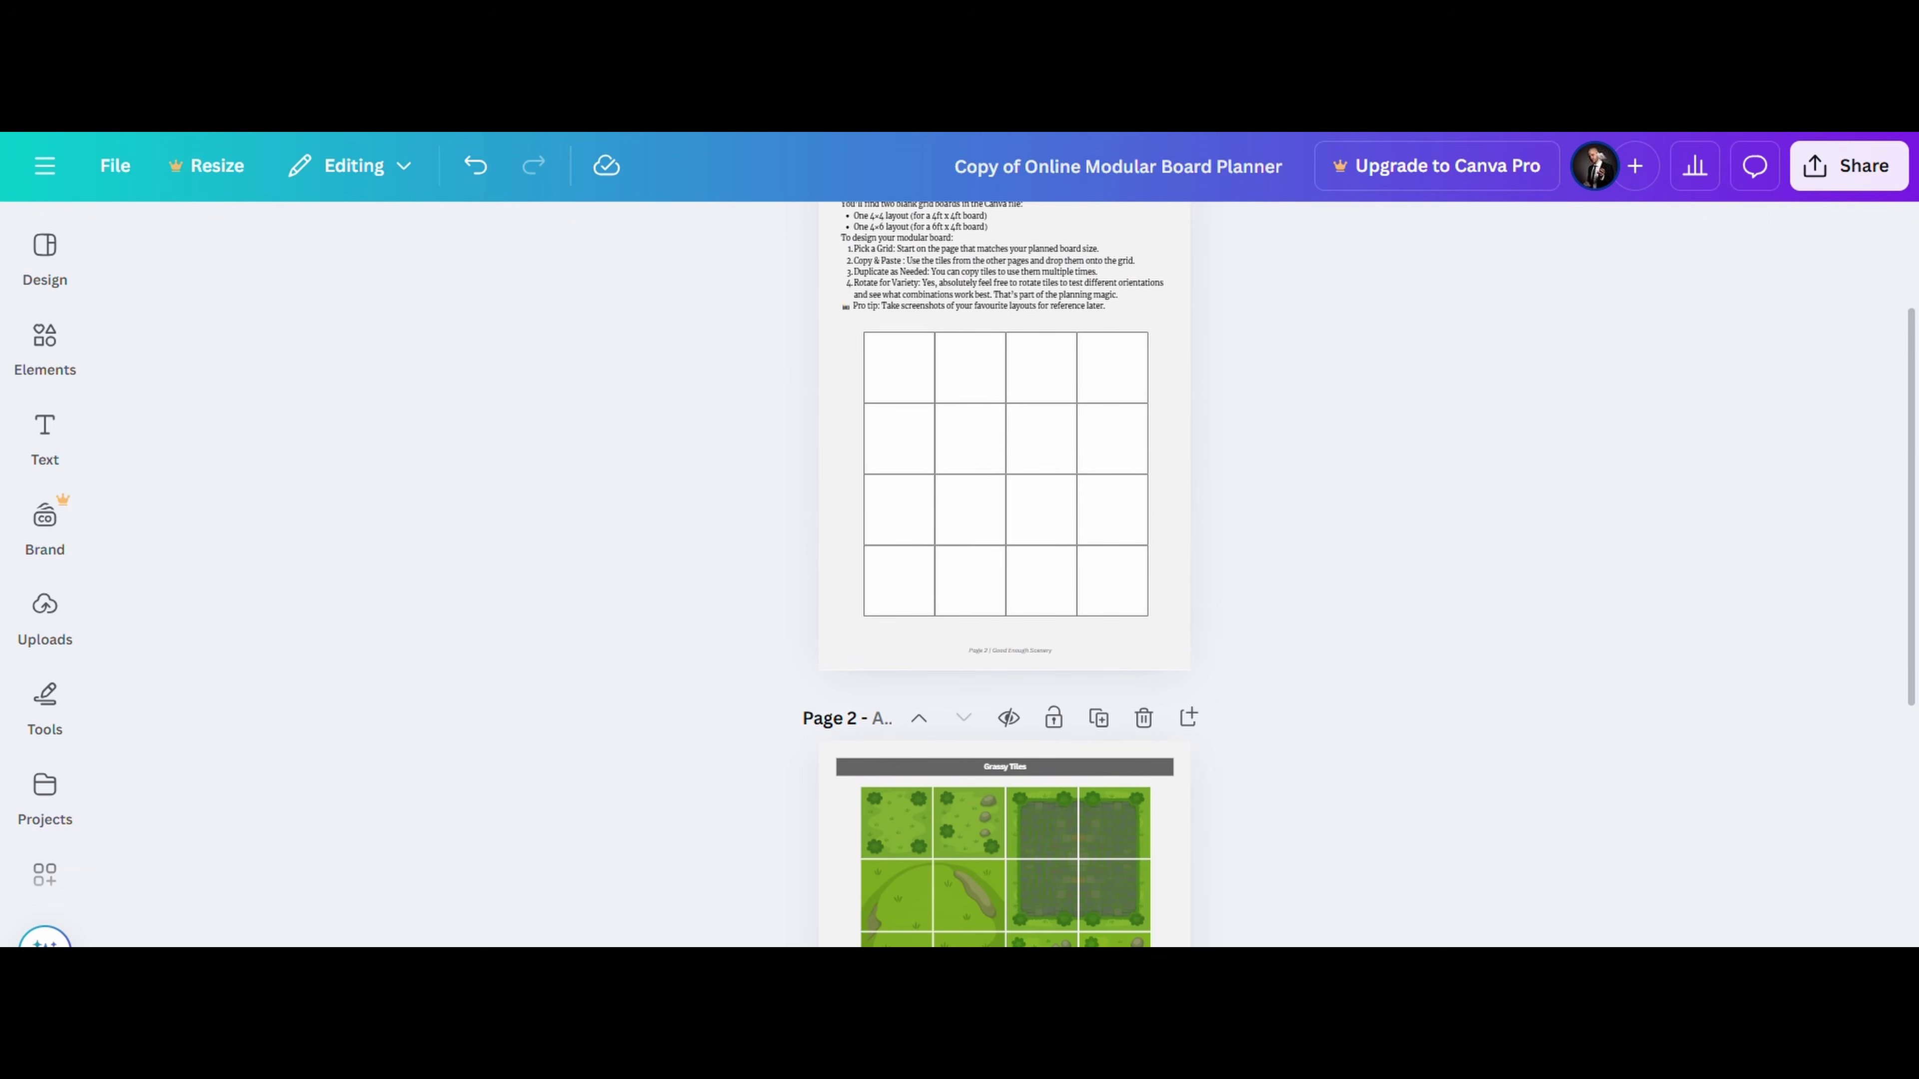
key(ctrl+v)
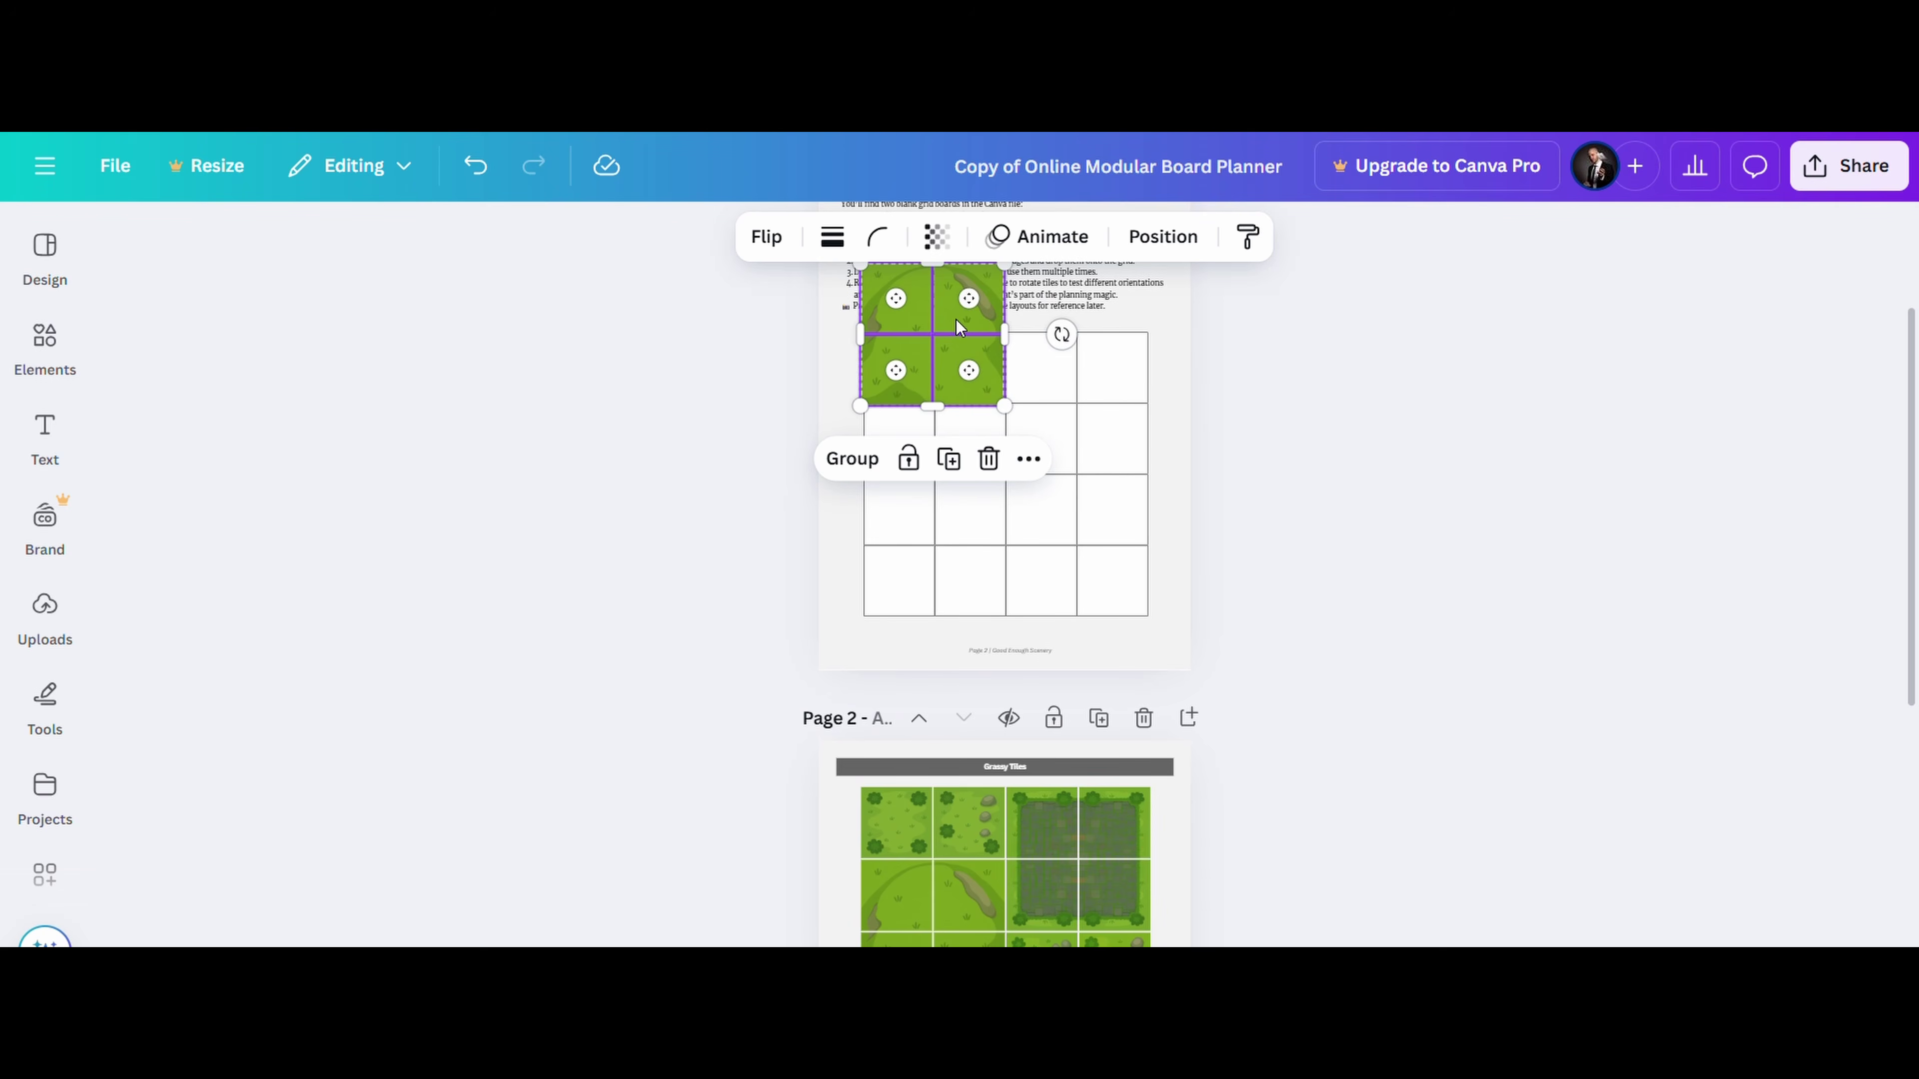
drag(953, 318, 1027, 451)
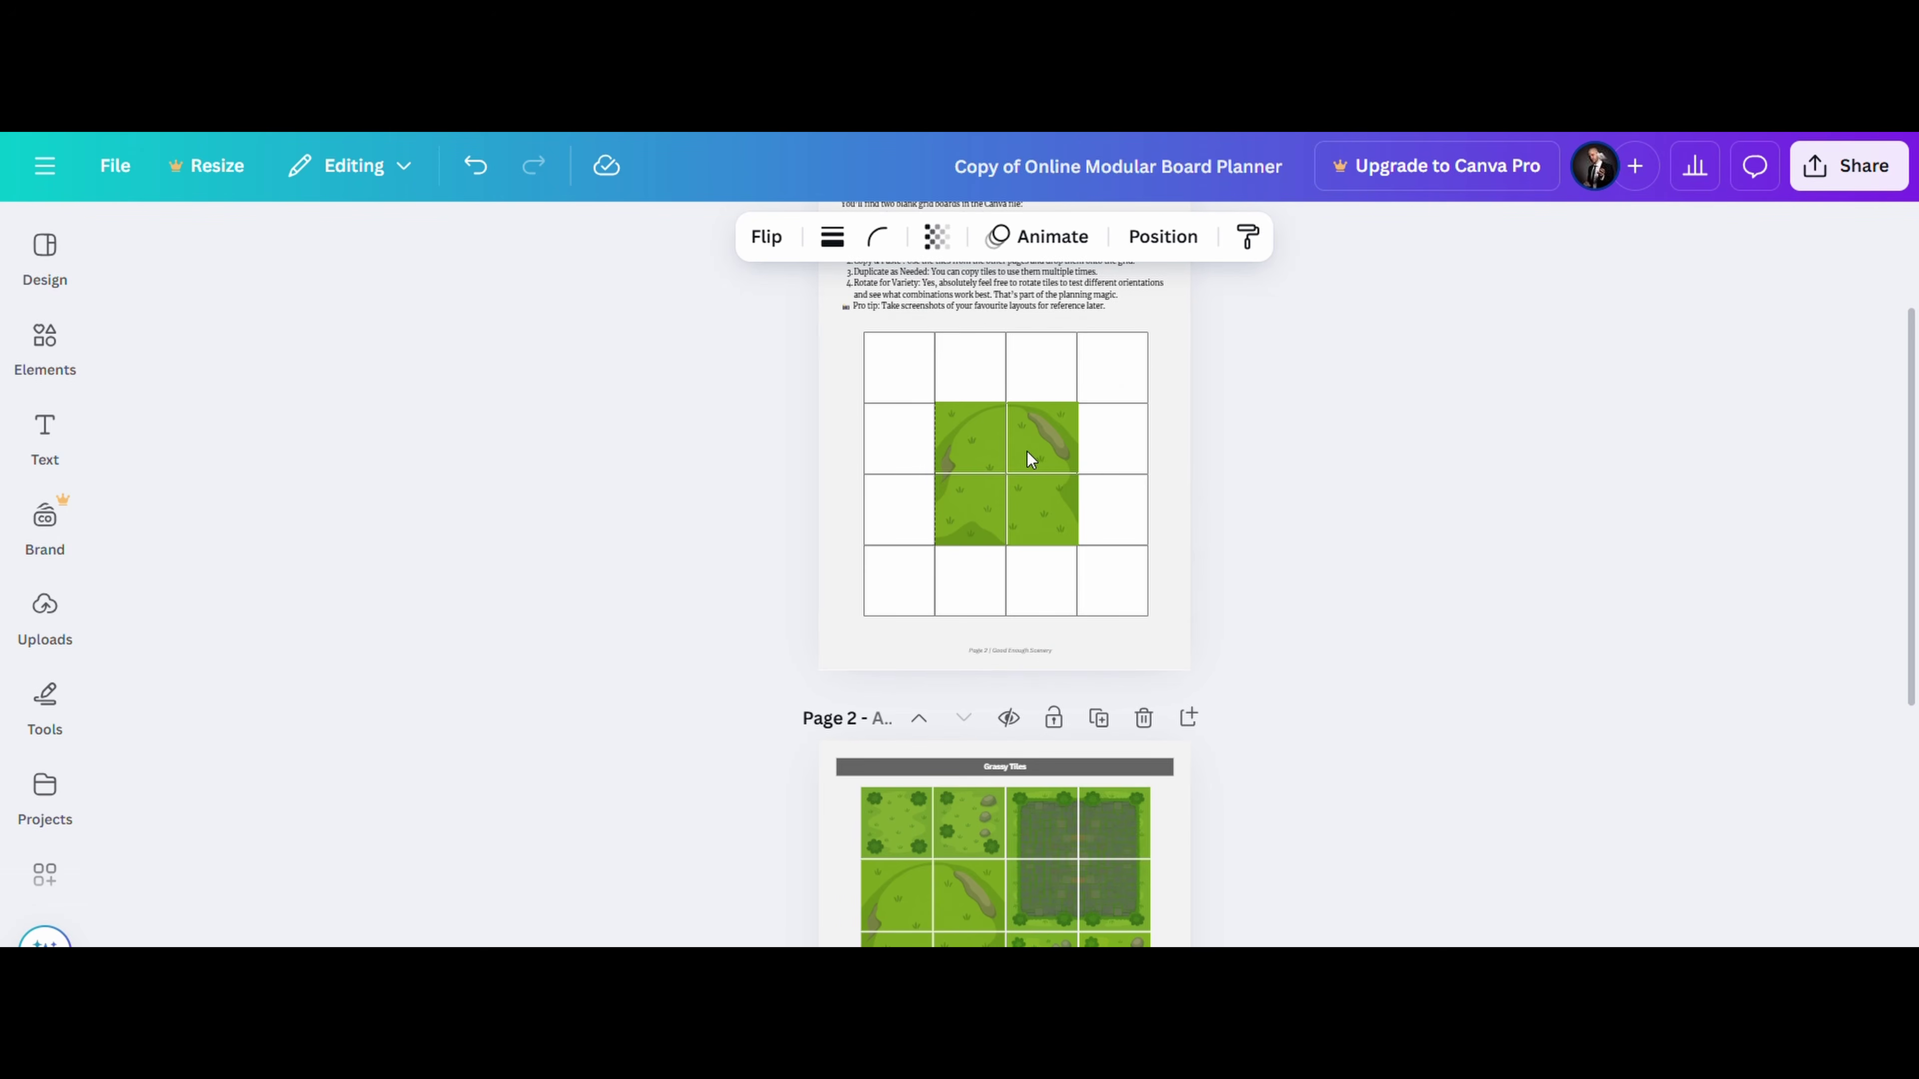
click(1027, 451)
click(1299, 497)
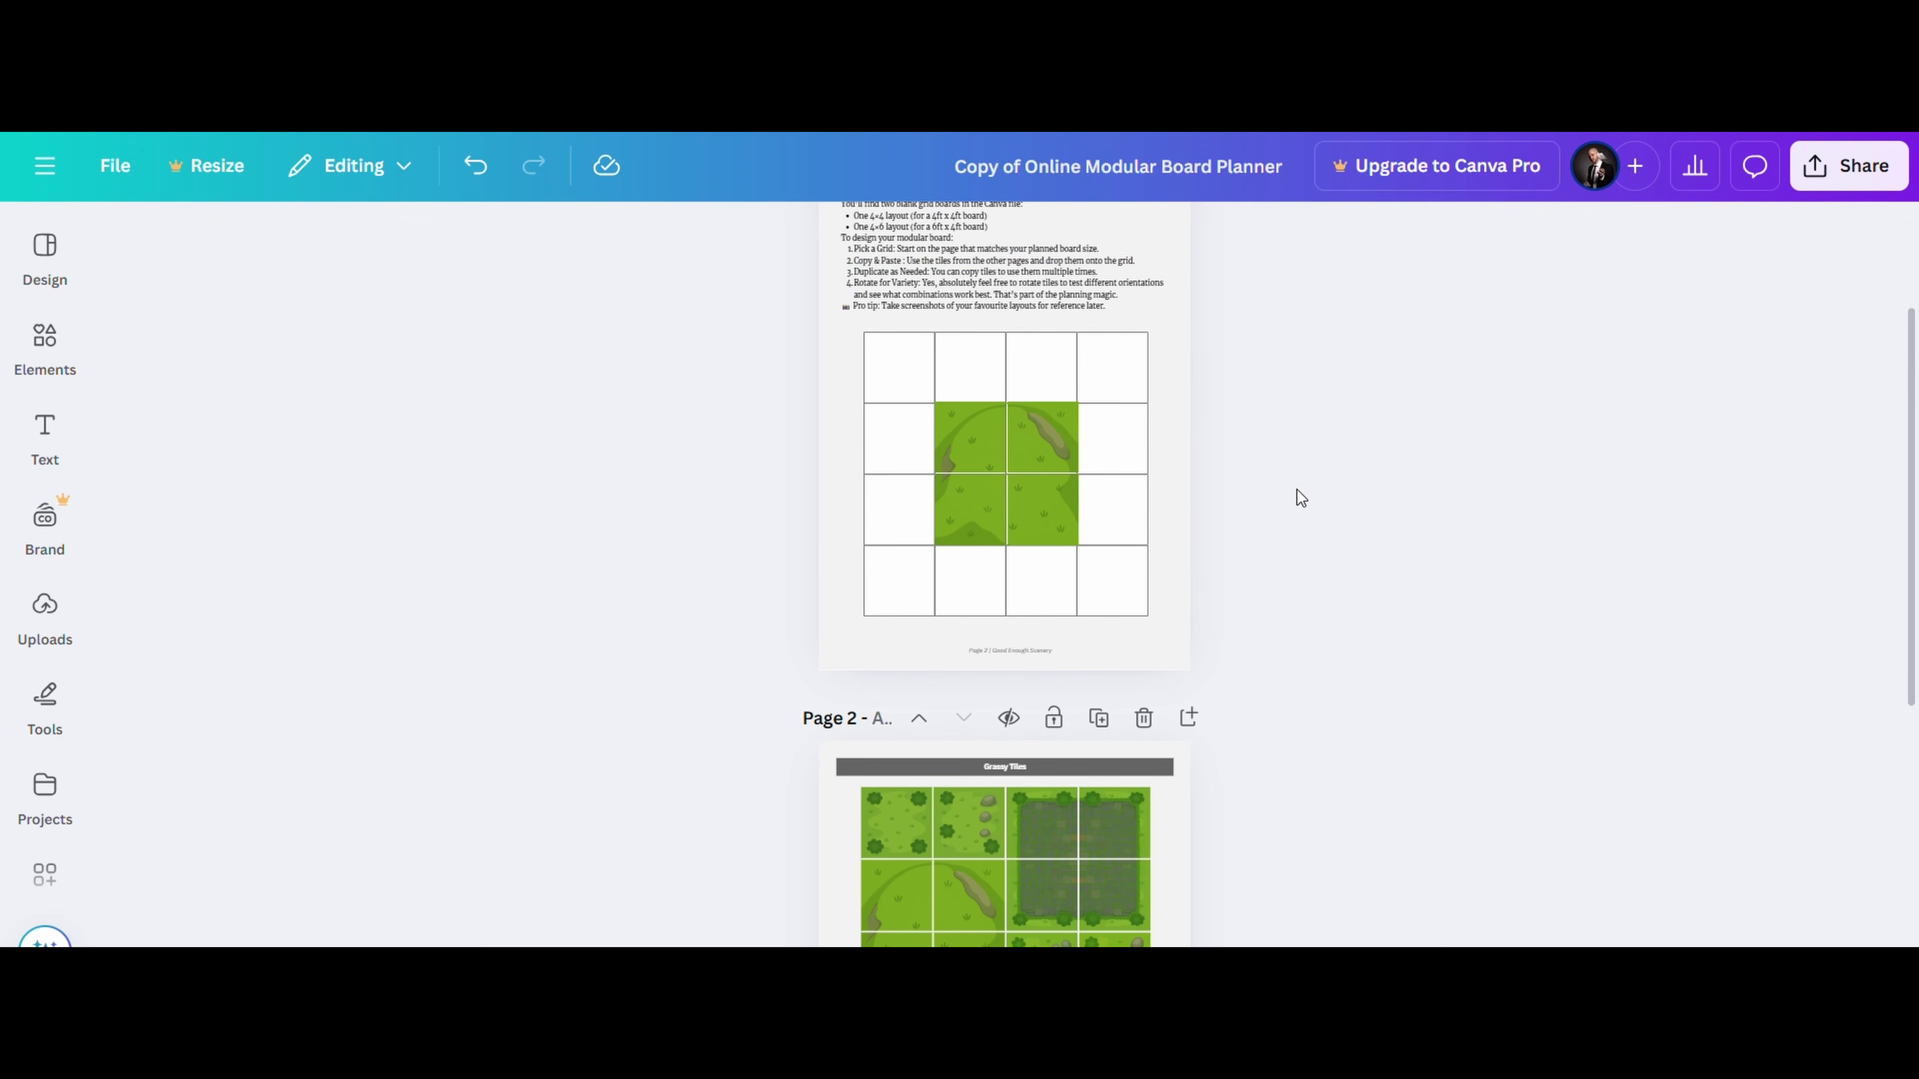
Copy the straight vertical river tile in the fourth row of Grassy Tiles onto the 4x4 grid, beside the hill's upper half.
scroll(1296, 492, down, 3)
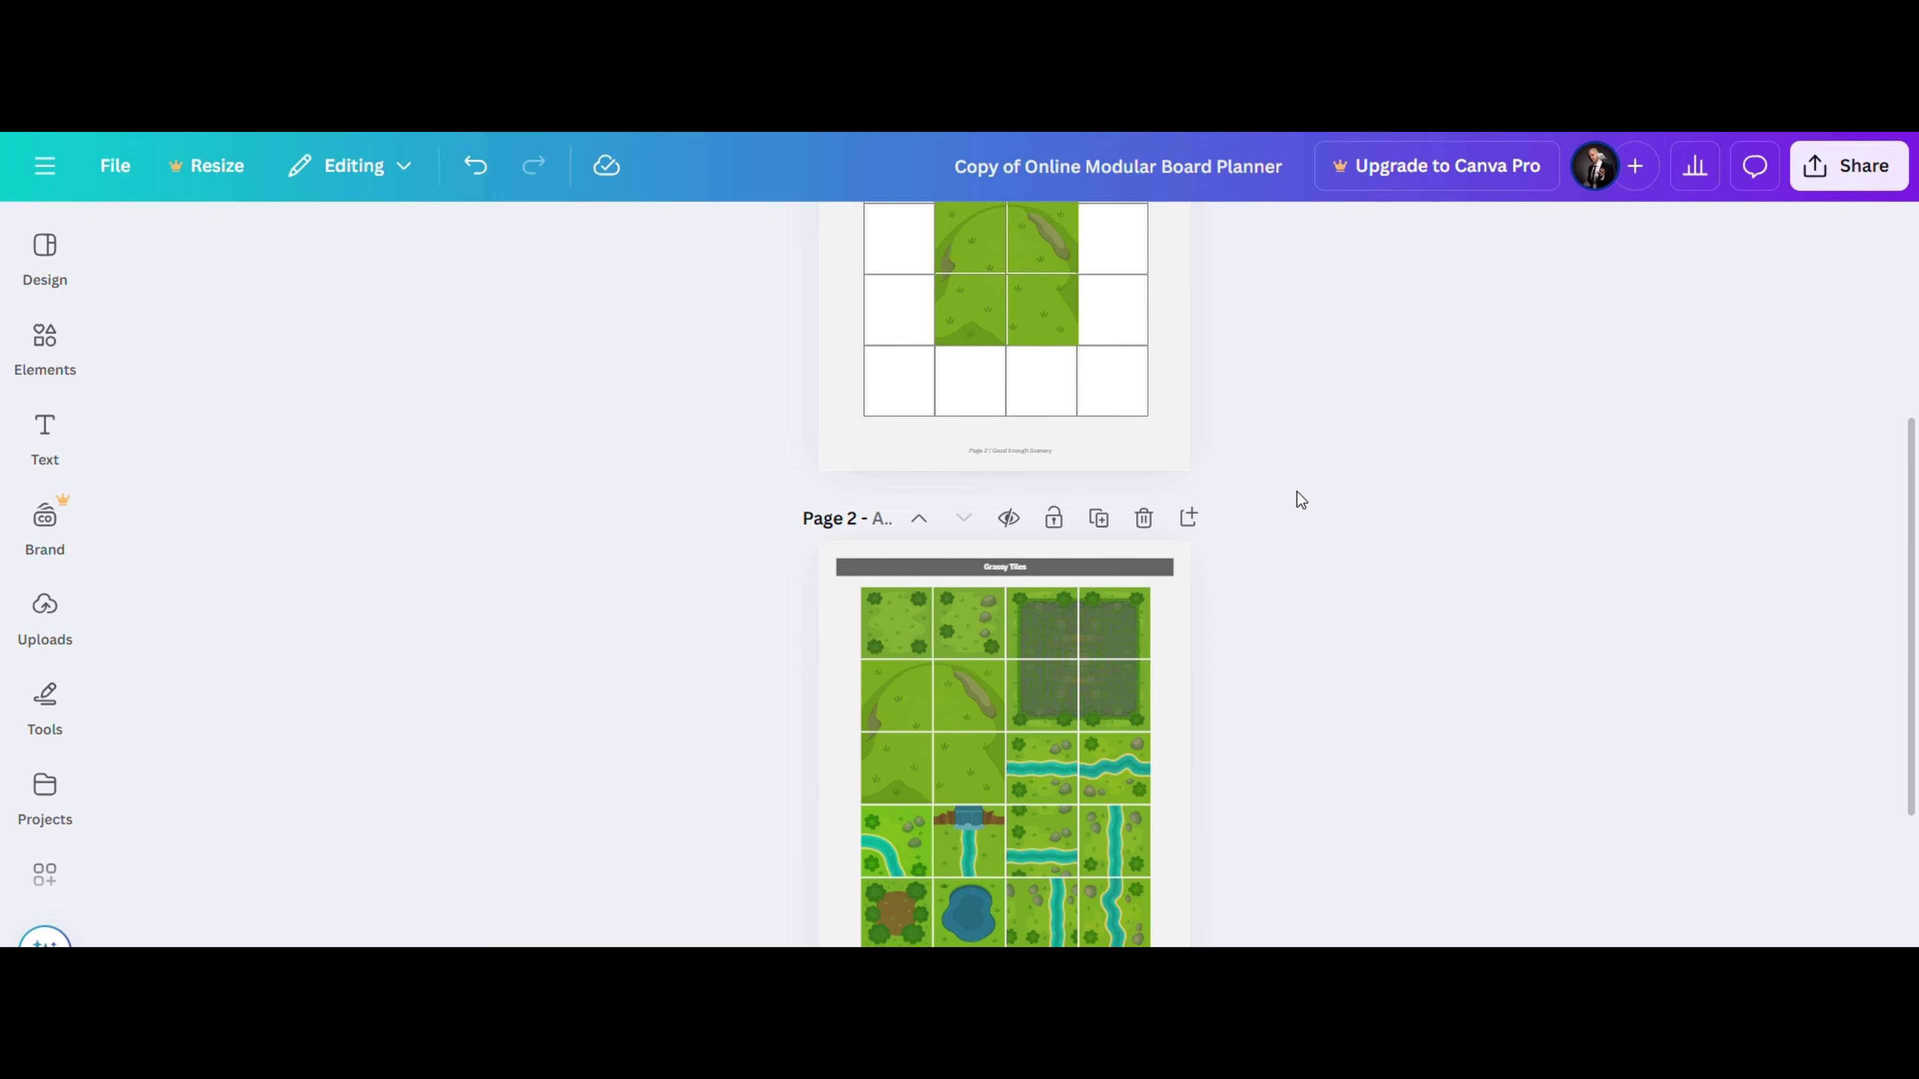
scroll(1296, 493, down, 1)
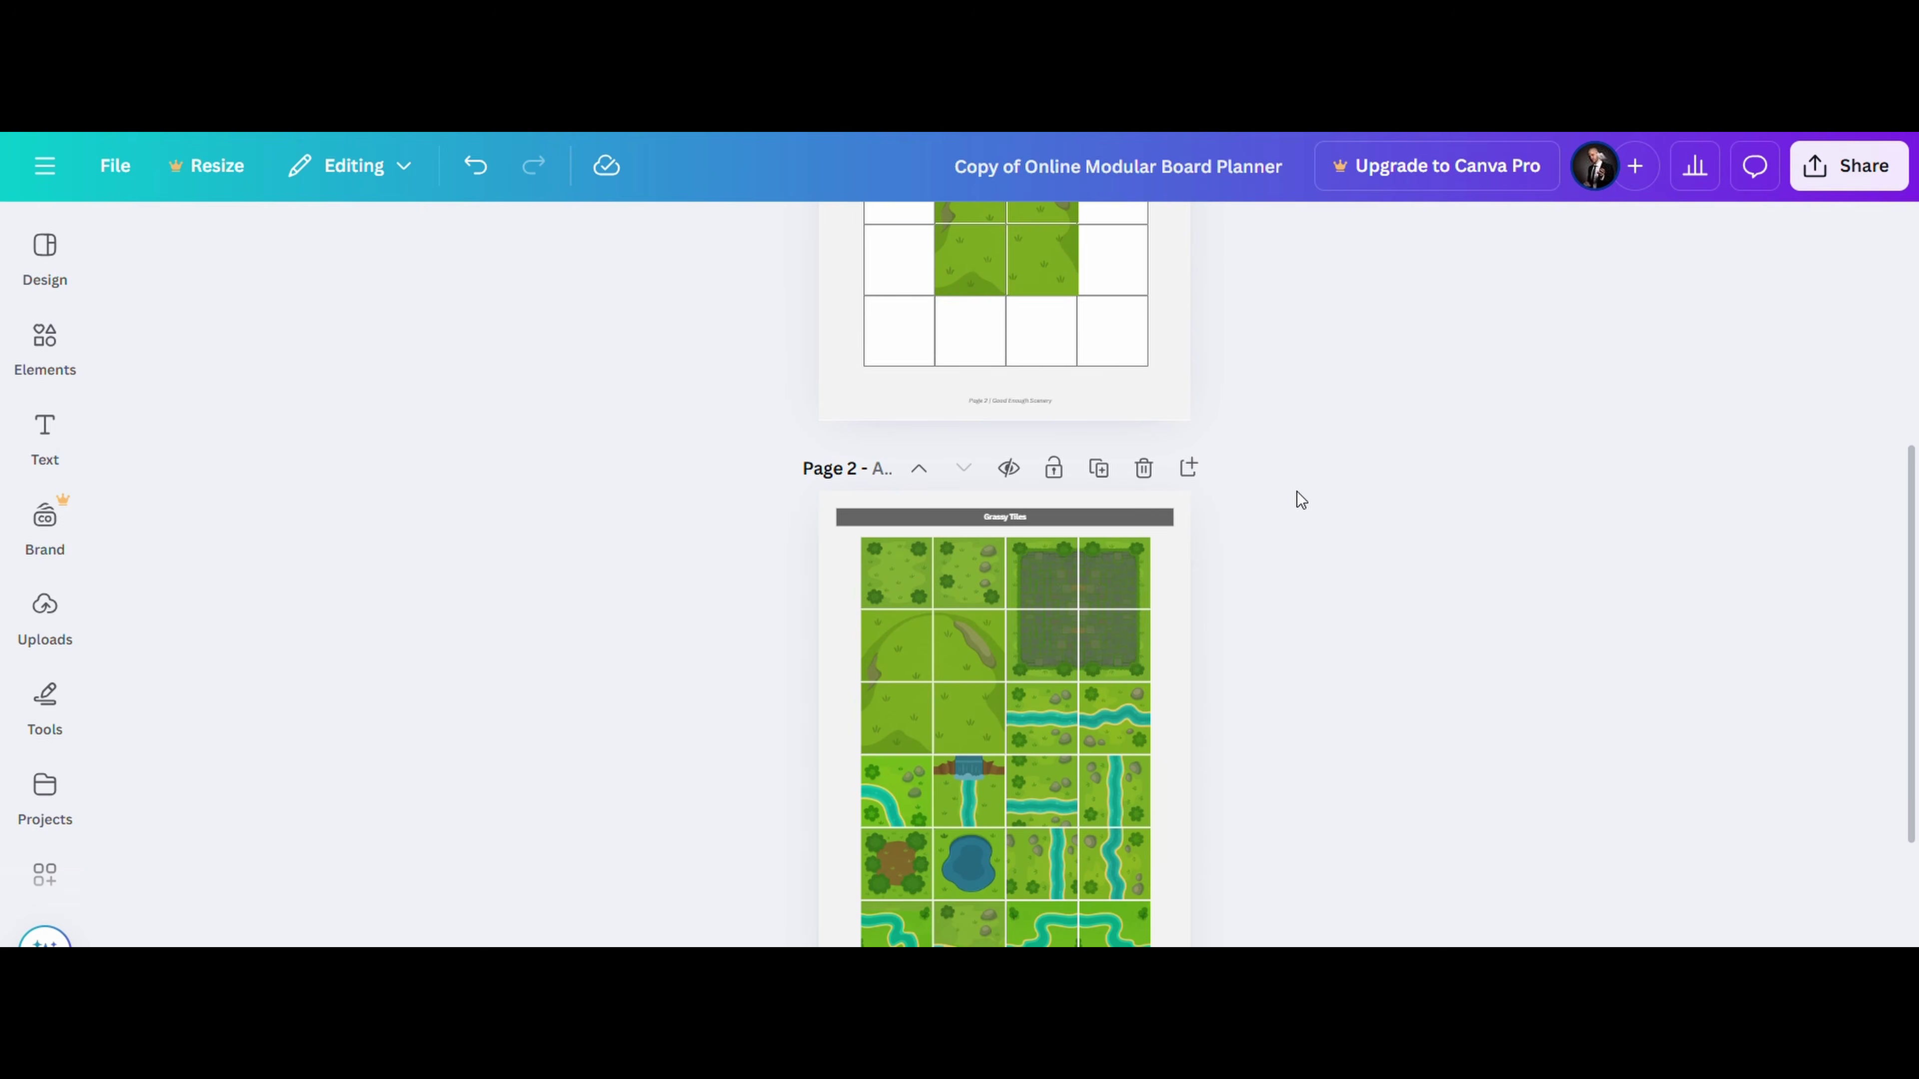
scroll(1296, 493, down, 2)
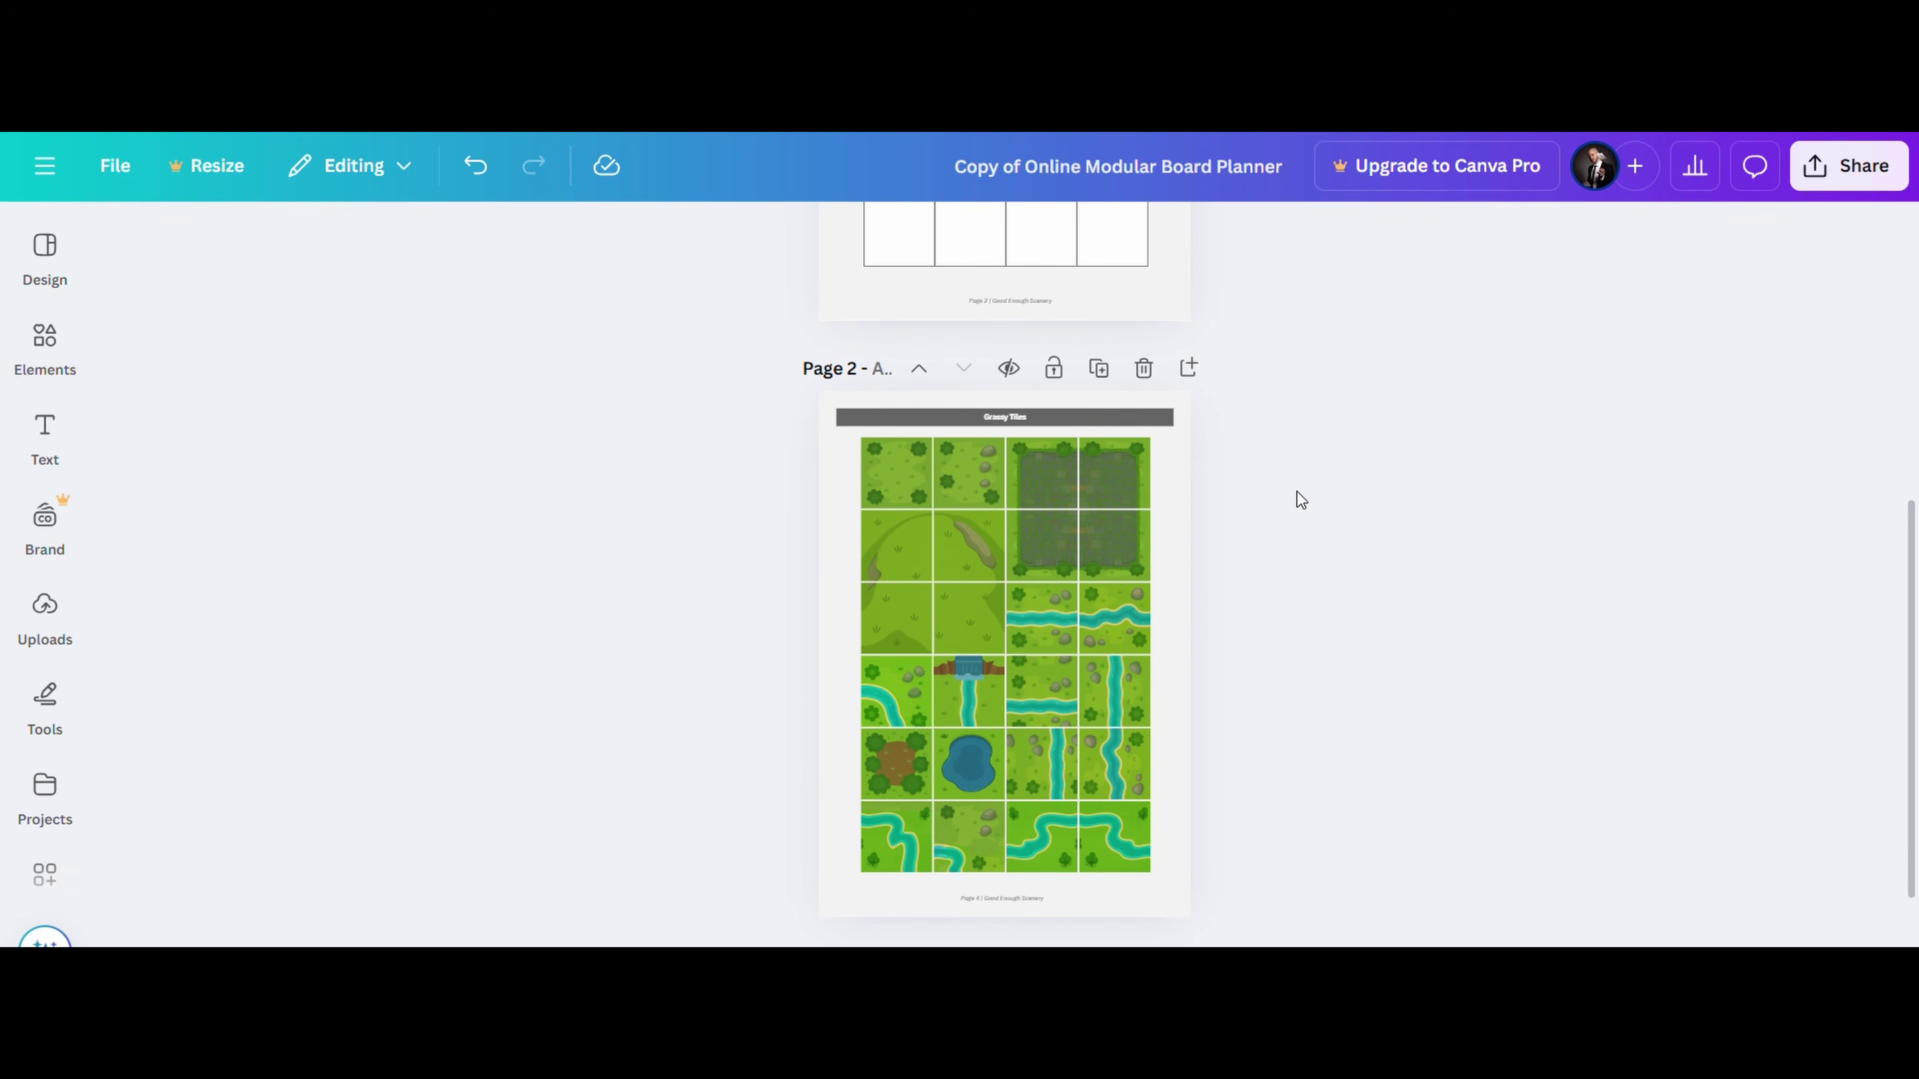
scroll(1299, 500, up, 1)
scroll(1296, 492, up, 3)
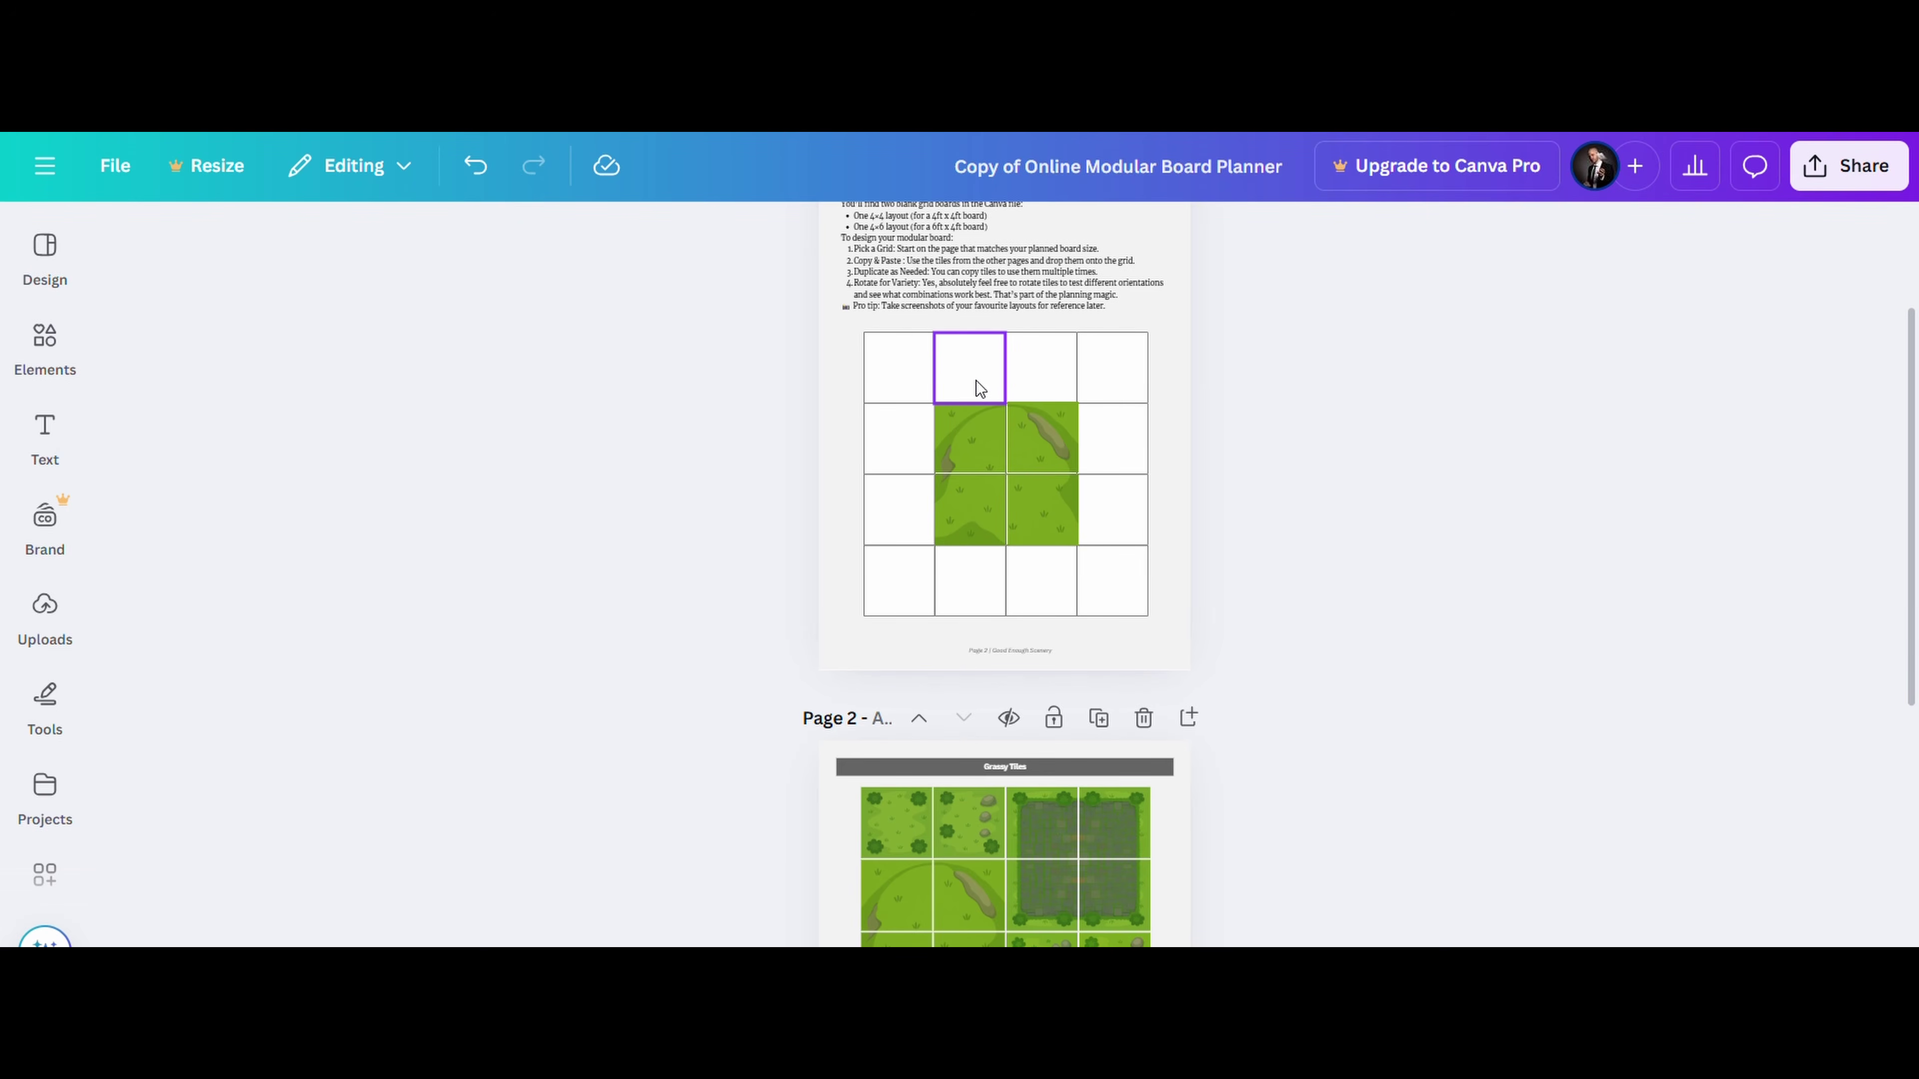
scroll(976, 381, down, 5)
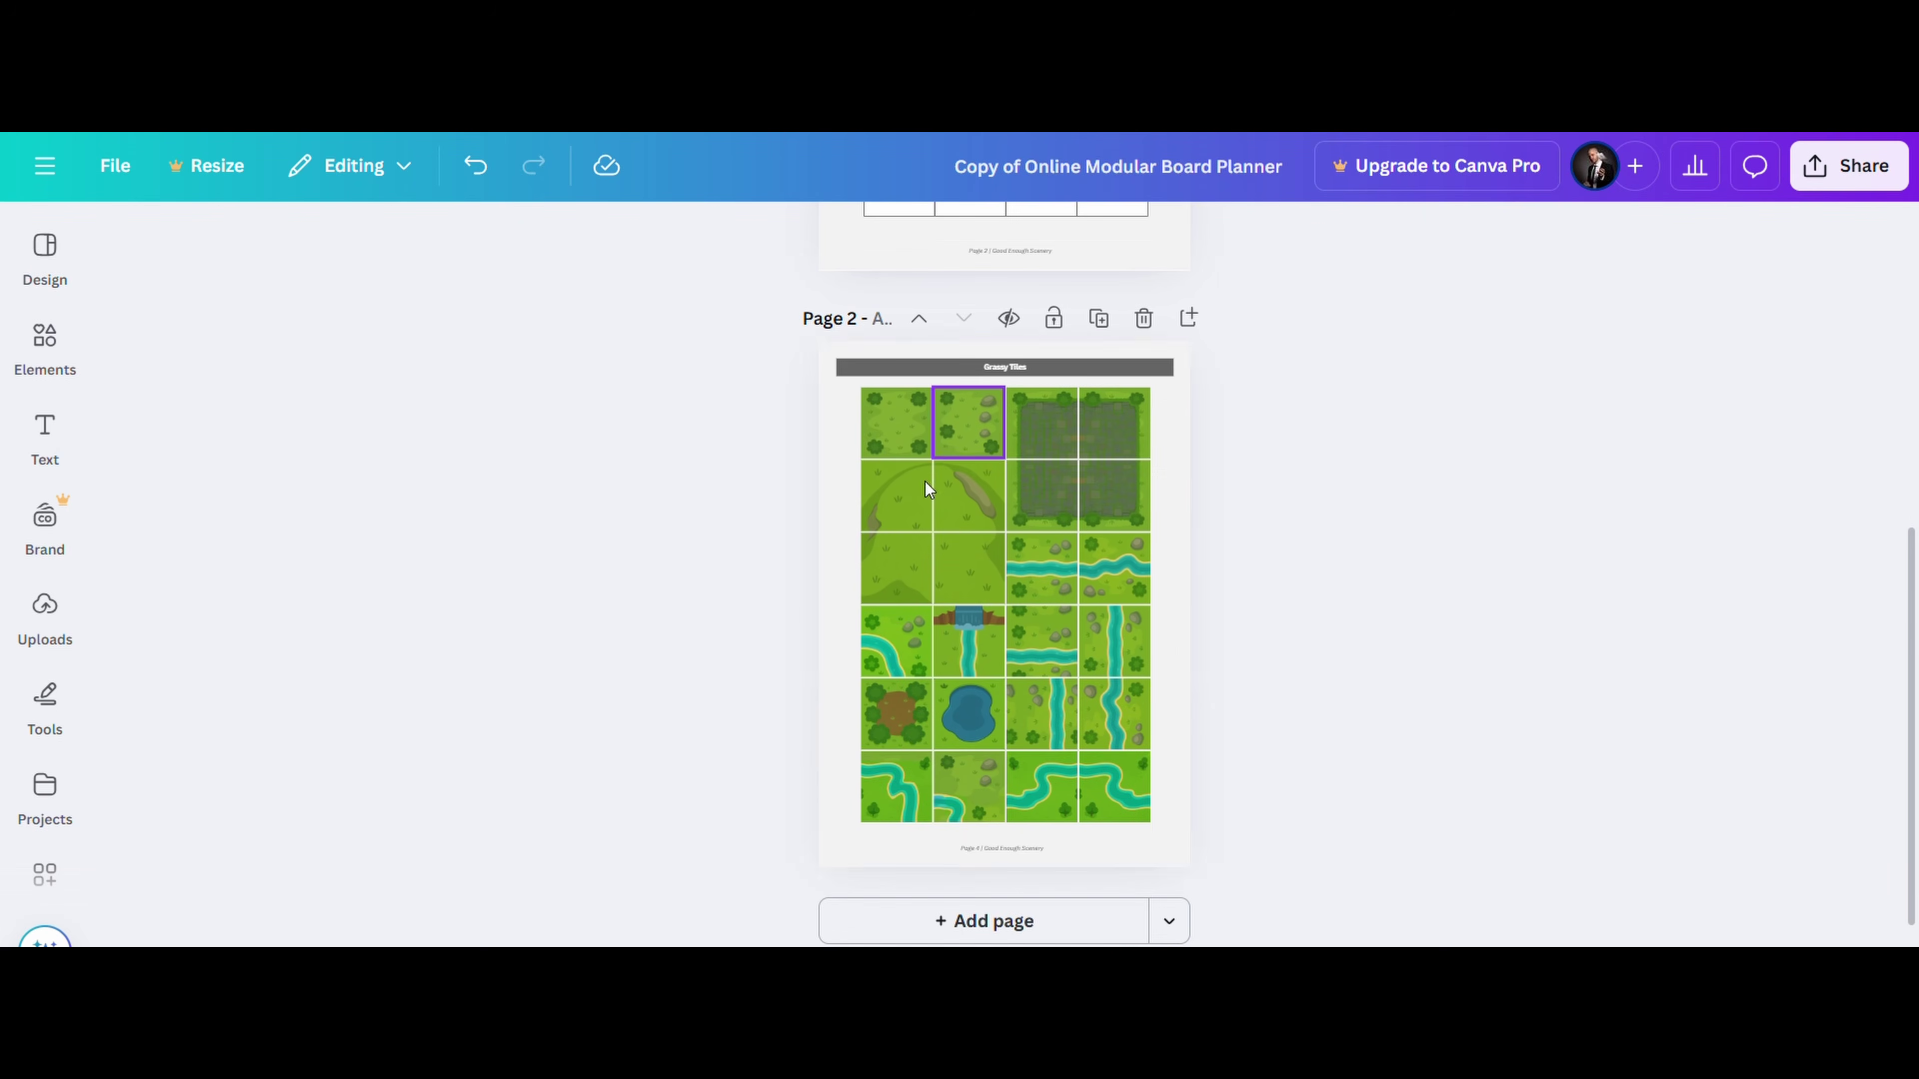
scroll(1113, 648, up, 1)
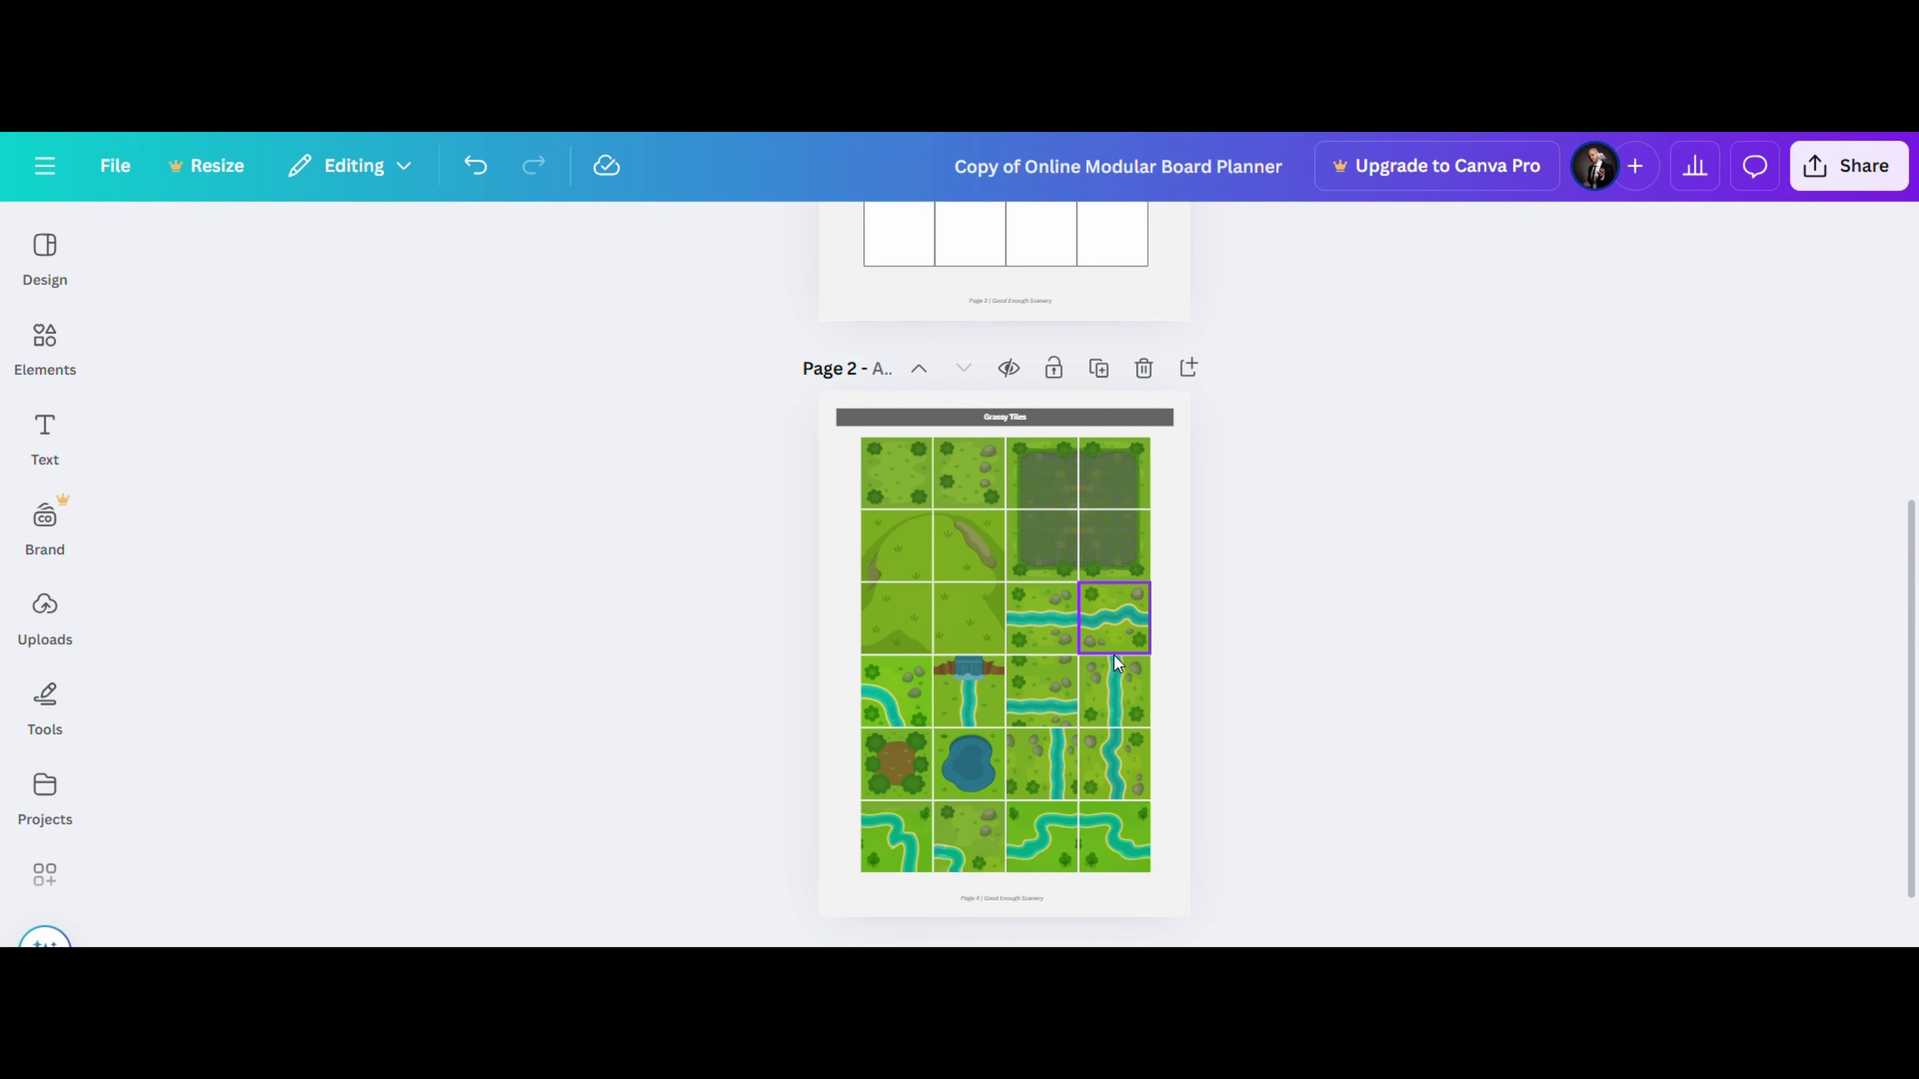
scroll(1110, 686, up, 1)
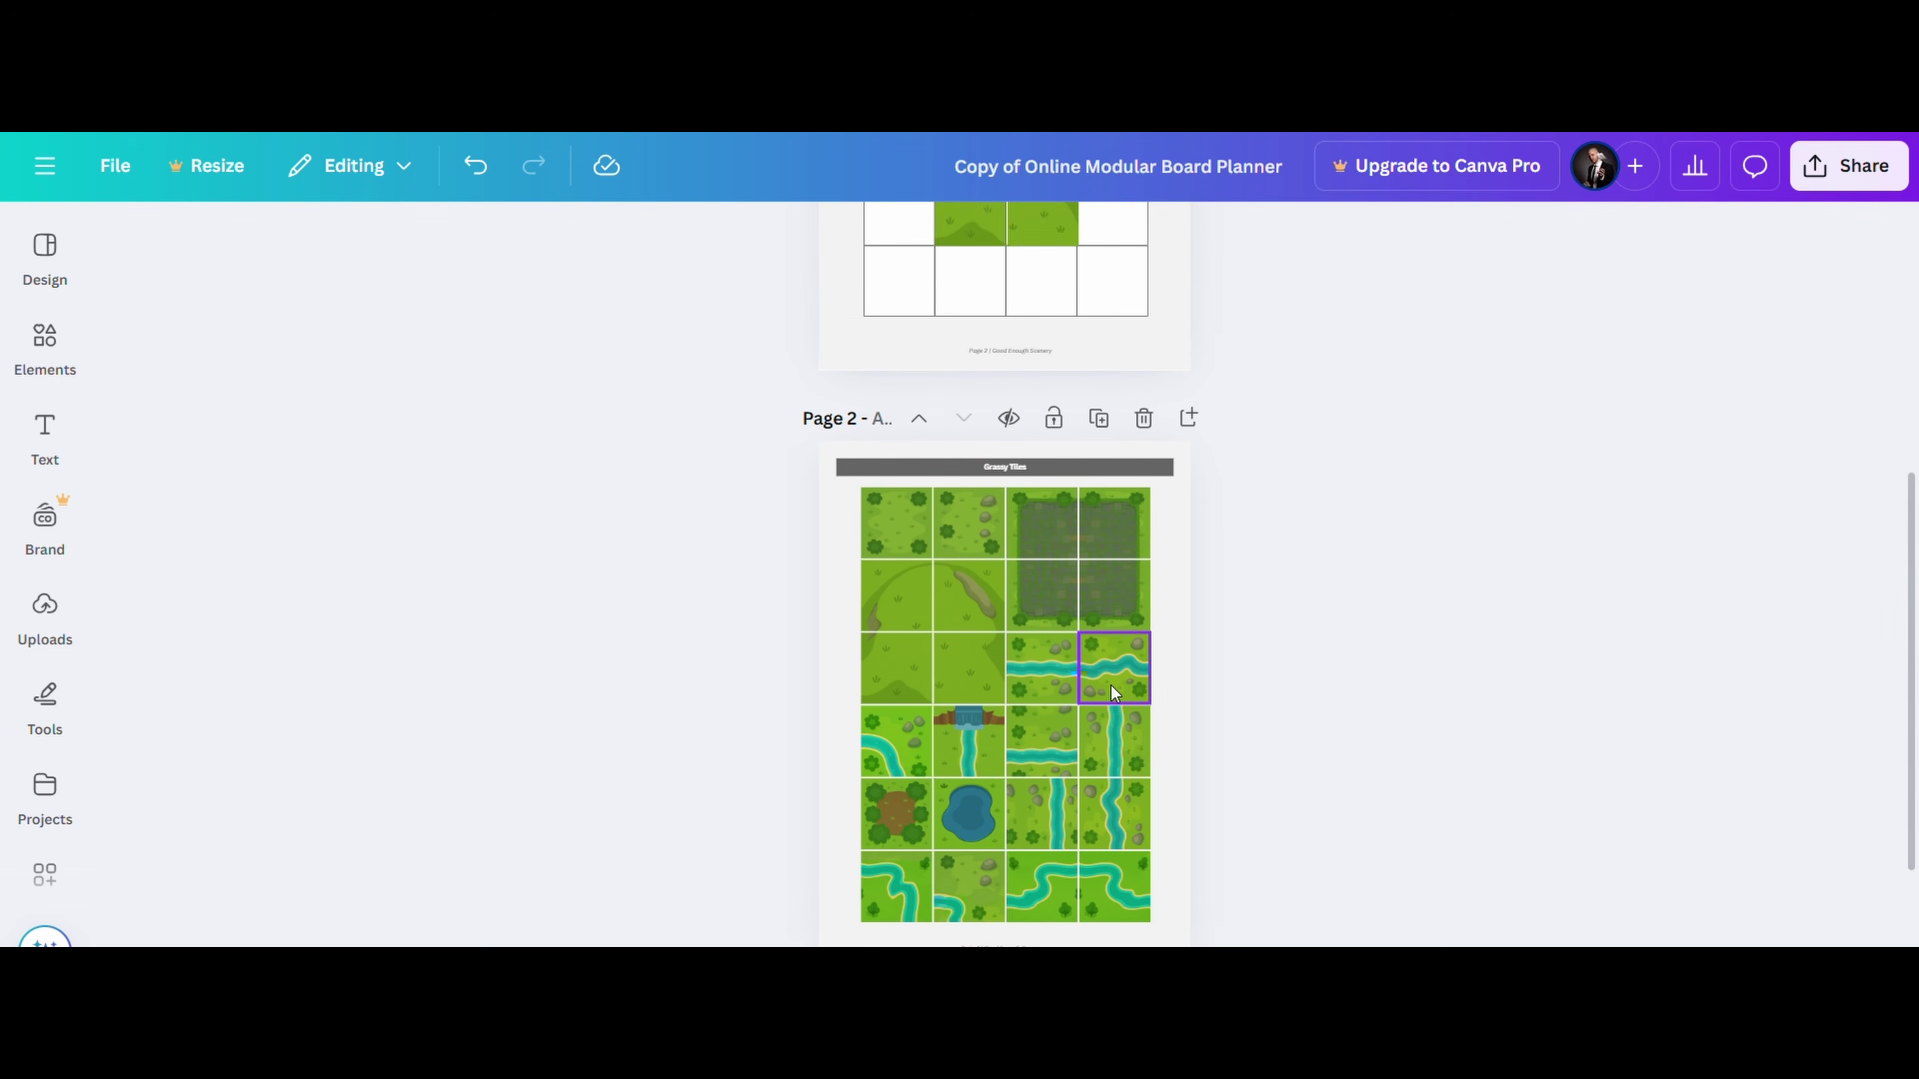
scroll(1110, 685, down, 1)
click(1110, 686)
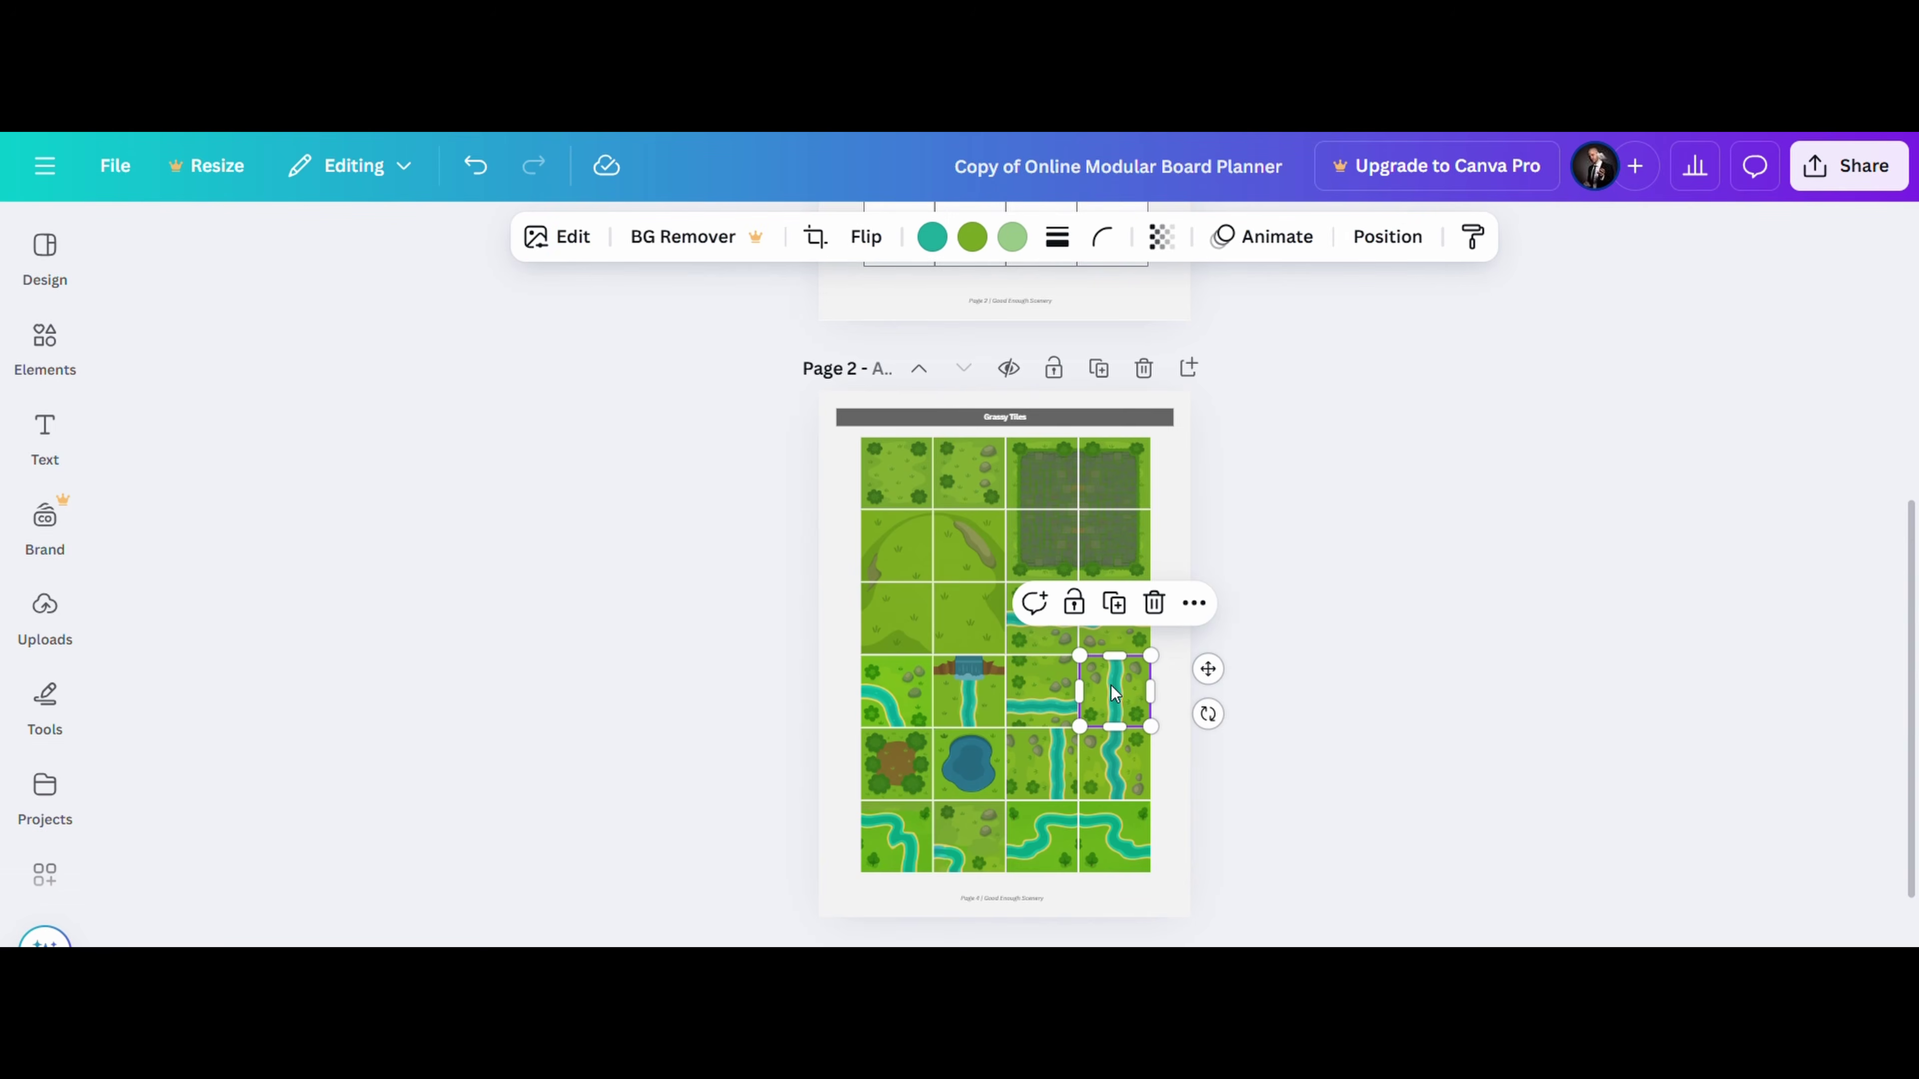
drag(1114, 691, 1114, 497)
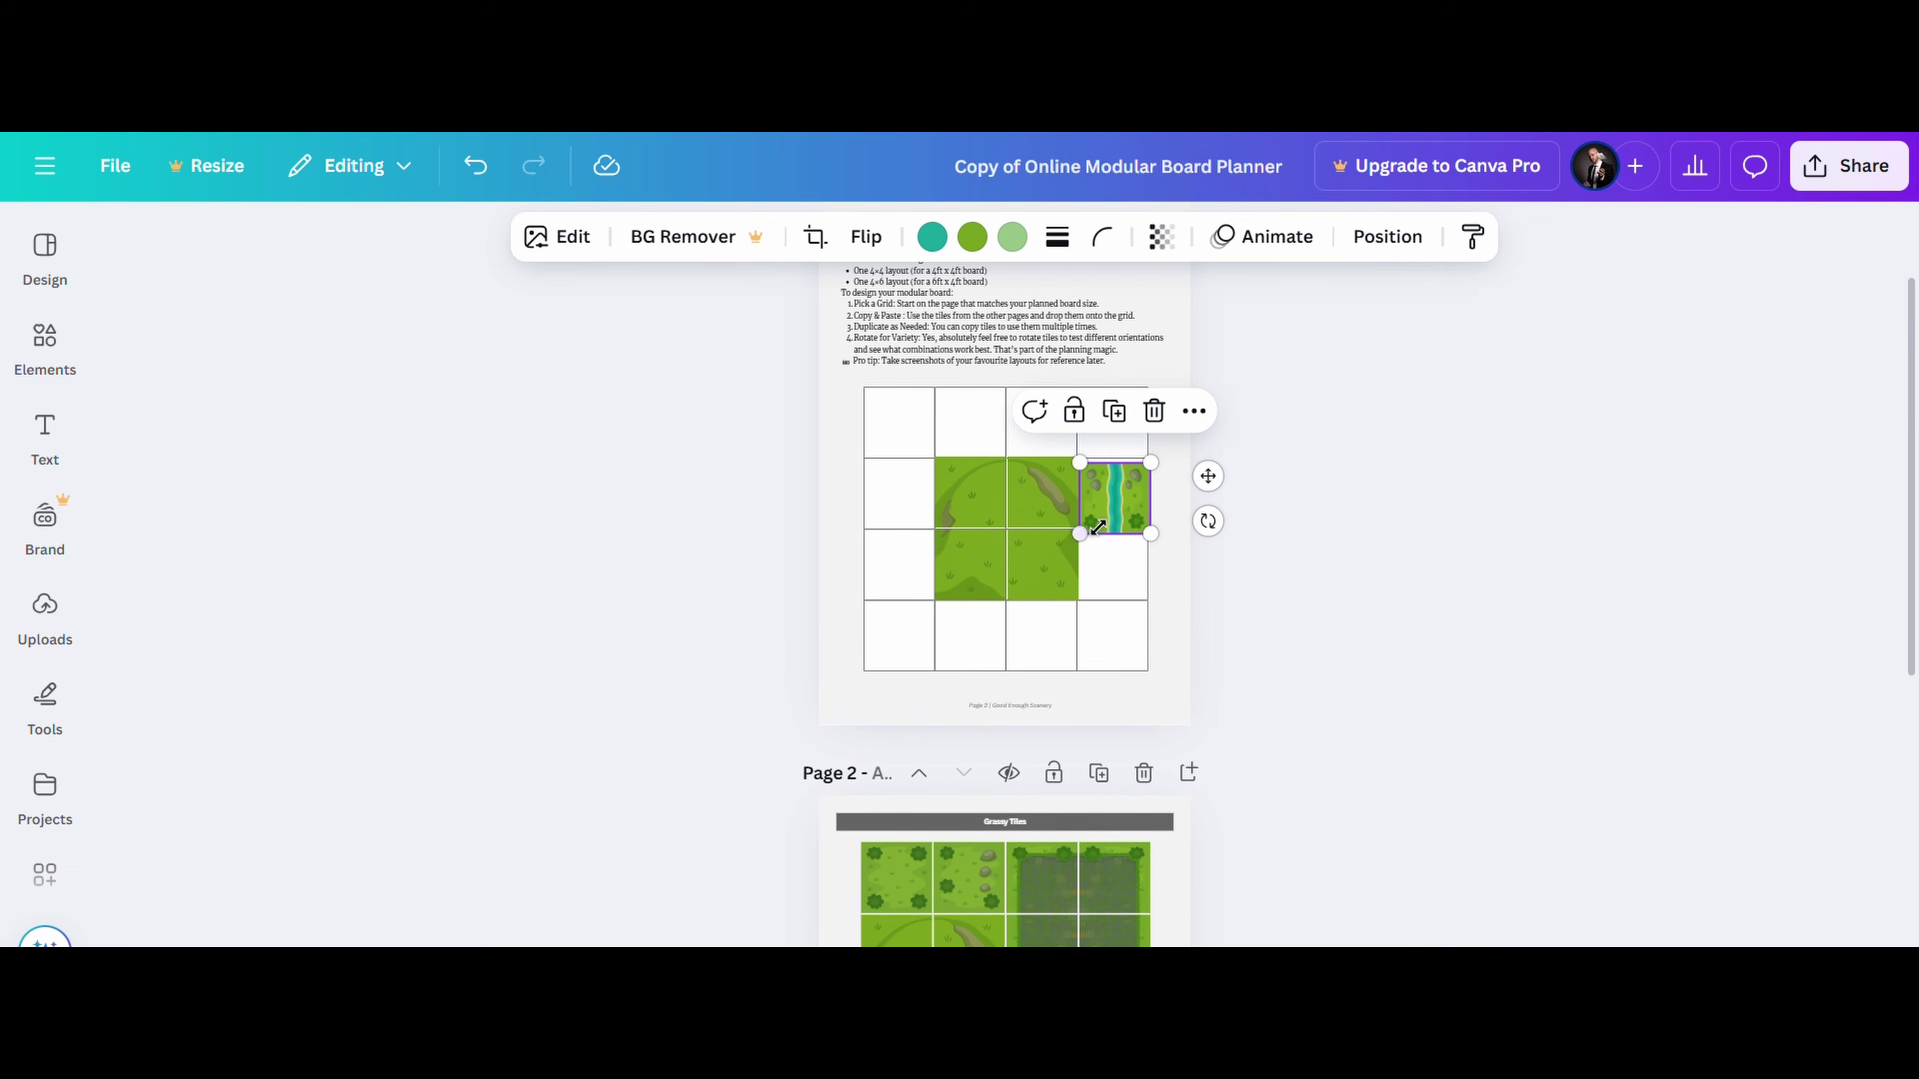
Align the river tile with the second-row, fourth-column cell and place a duplicate in the cell directly below it.
scroll(1100, 522, up, 2)
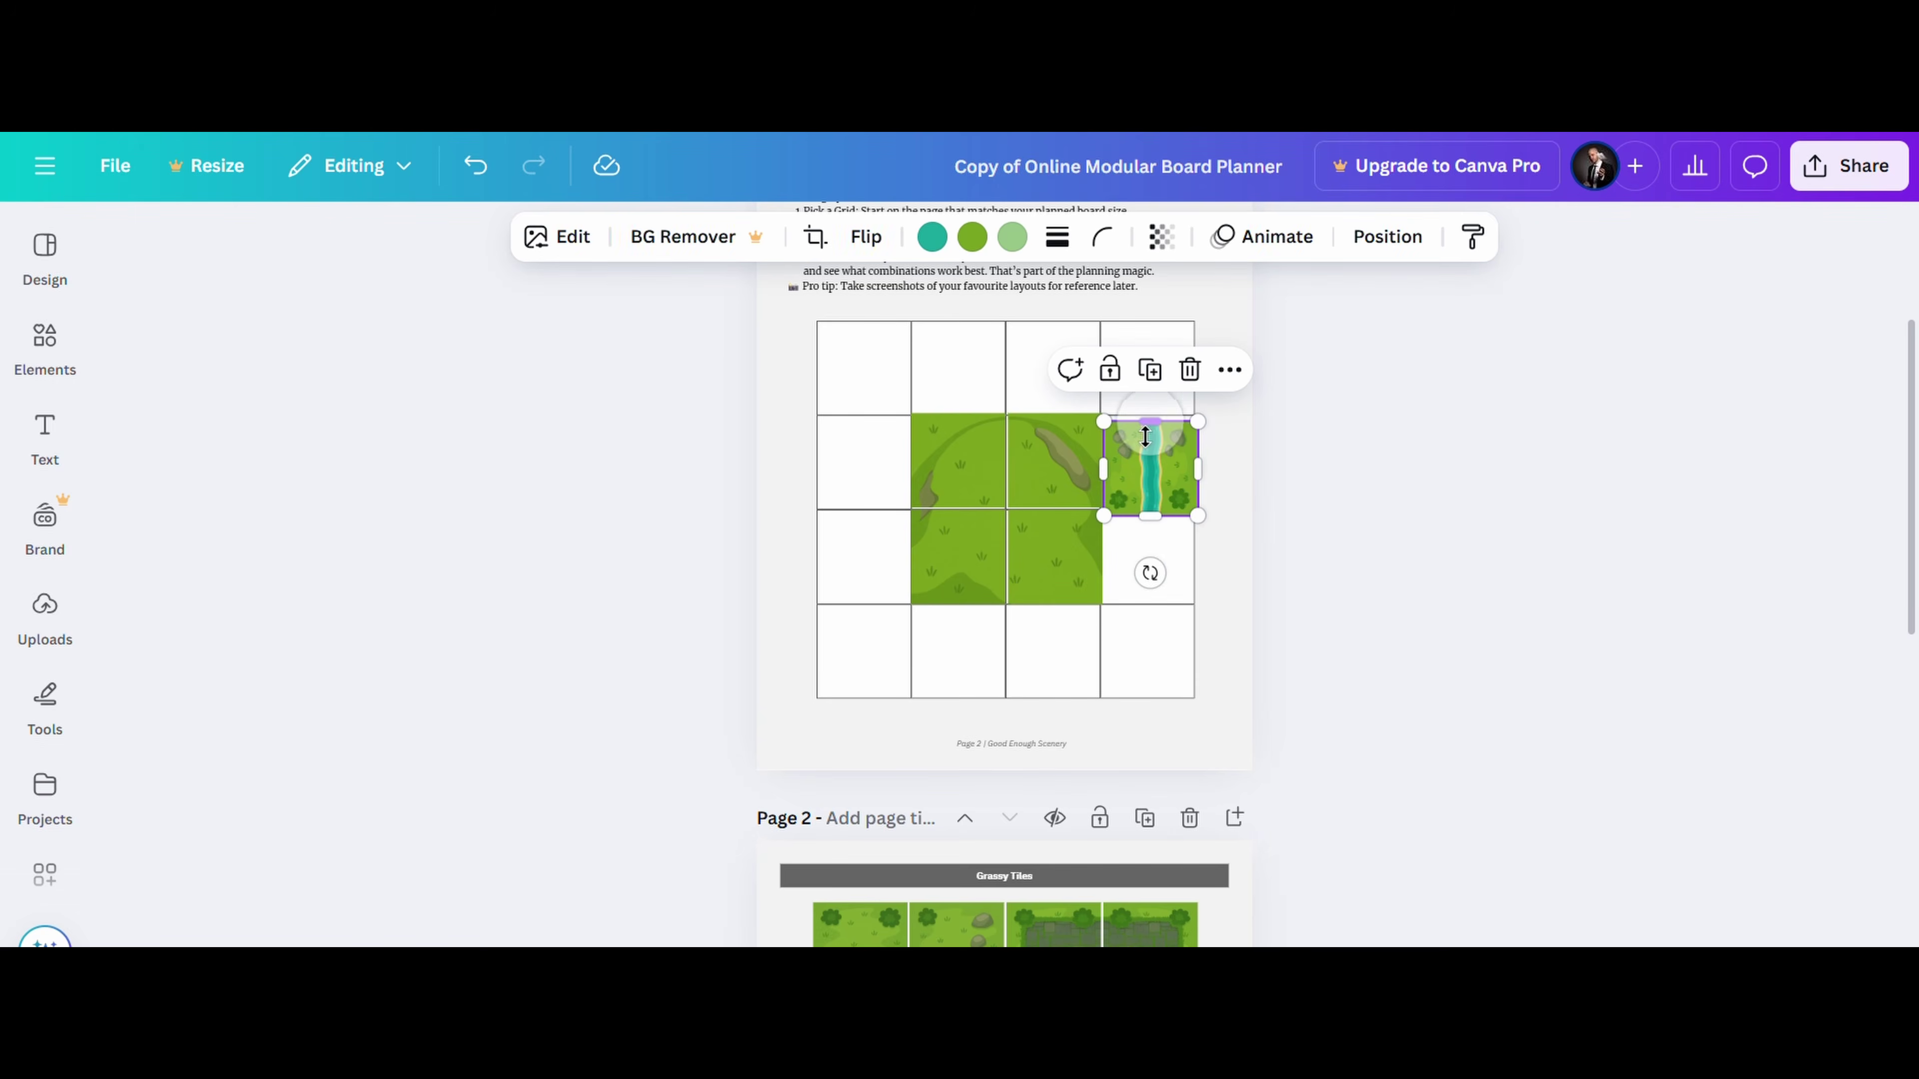
scroll(1100, 522, up, 2)
key(Escape)
scroll(1145, 438, up, 2)
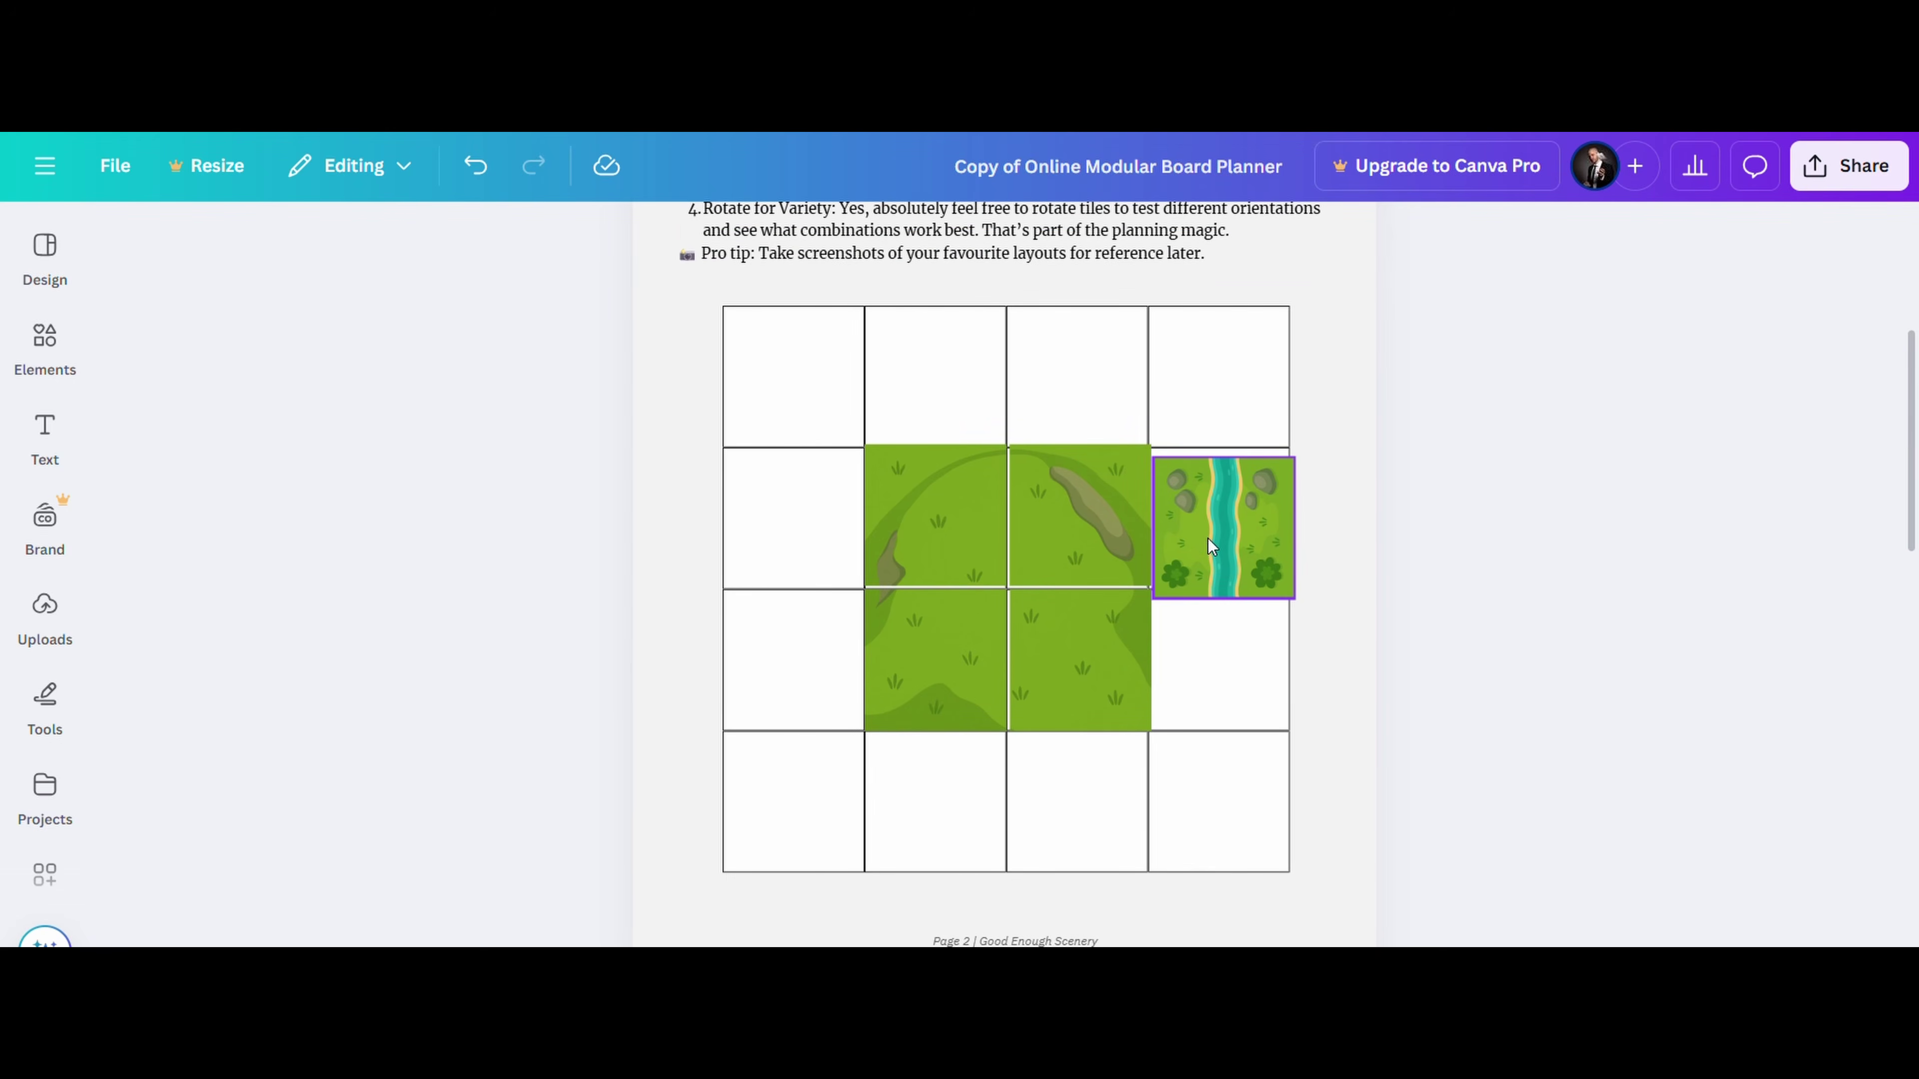
drag(1208, 538, 1219, 663)
key(ctrl+d)
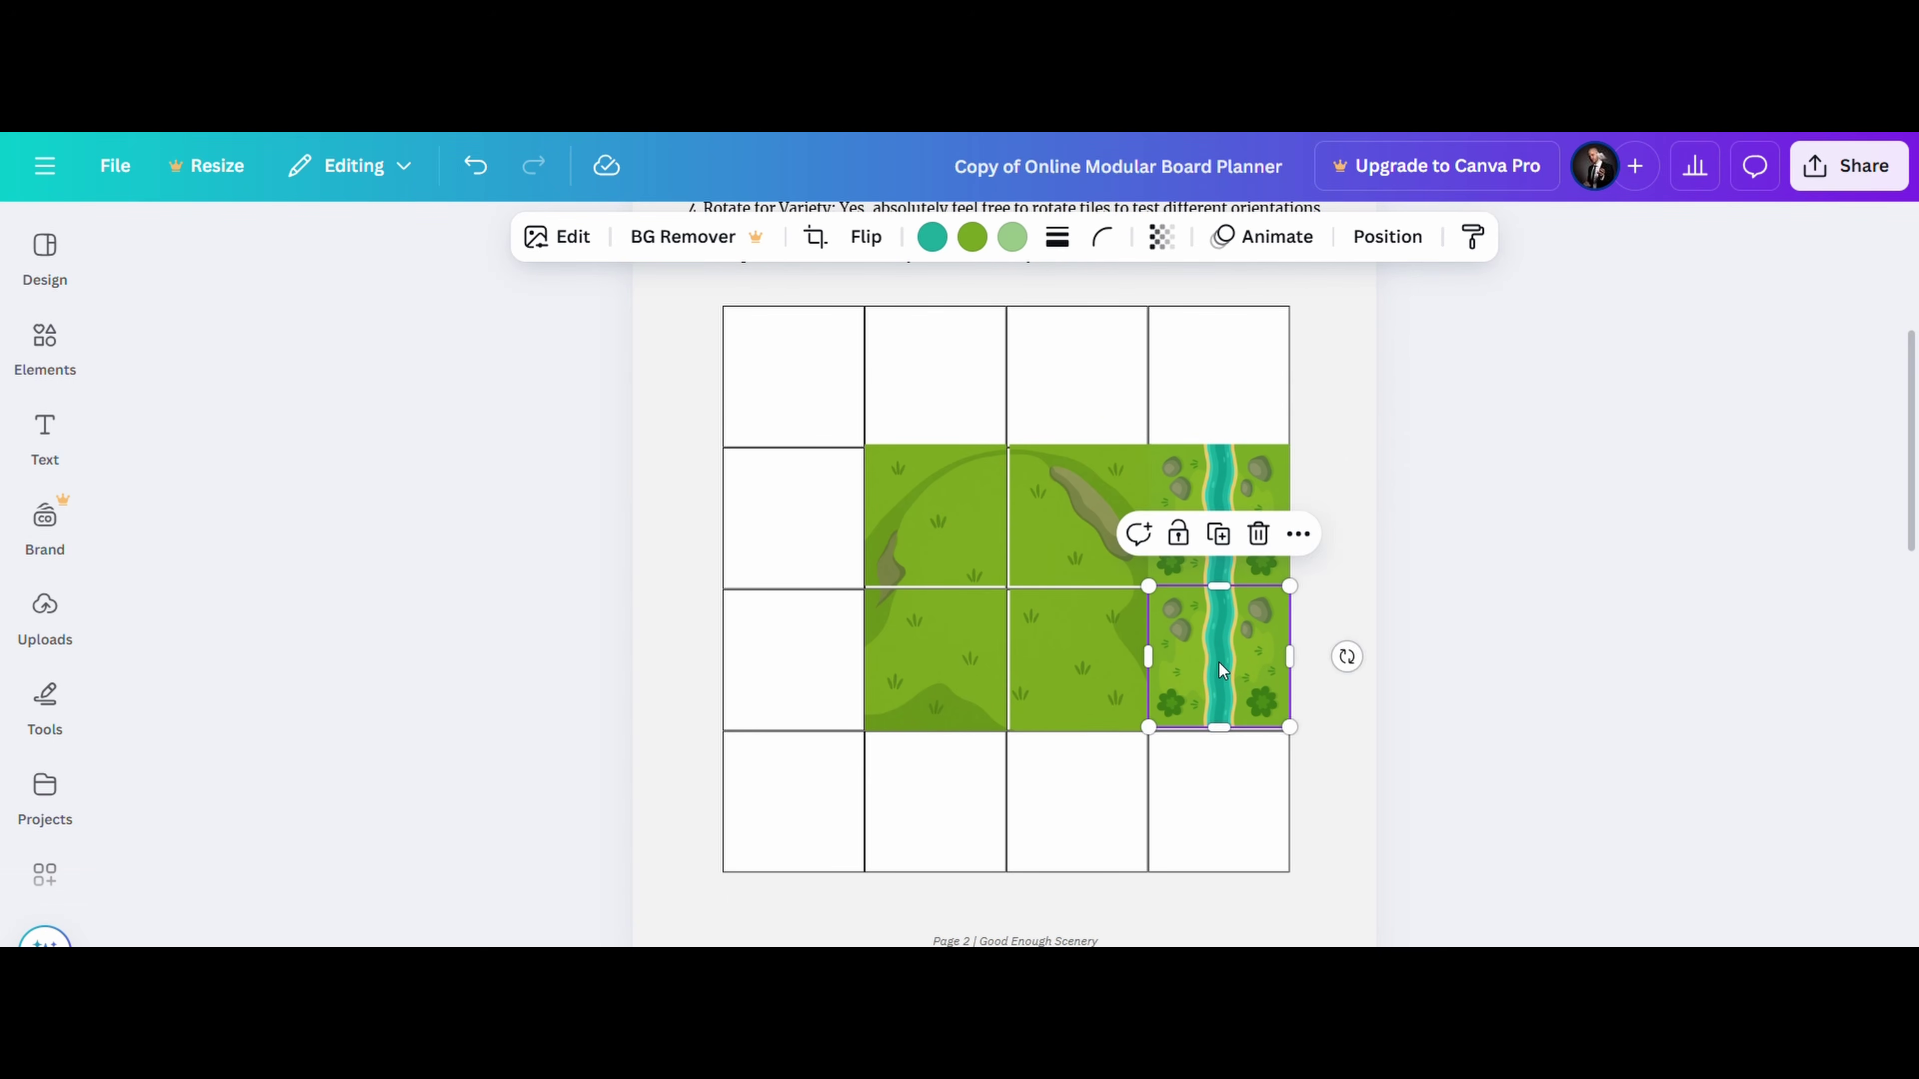
Place another river tile duplicate in the grid's first-row, third-column cell and rotate it so the river runs horizontally.
key(ctrl+d)
drag(1226, 527, 1076, 376)
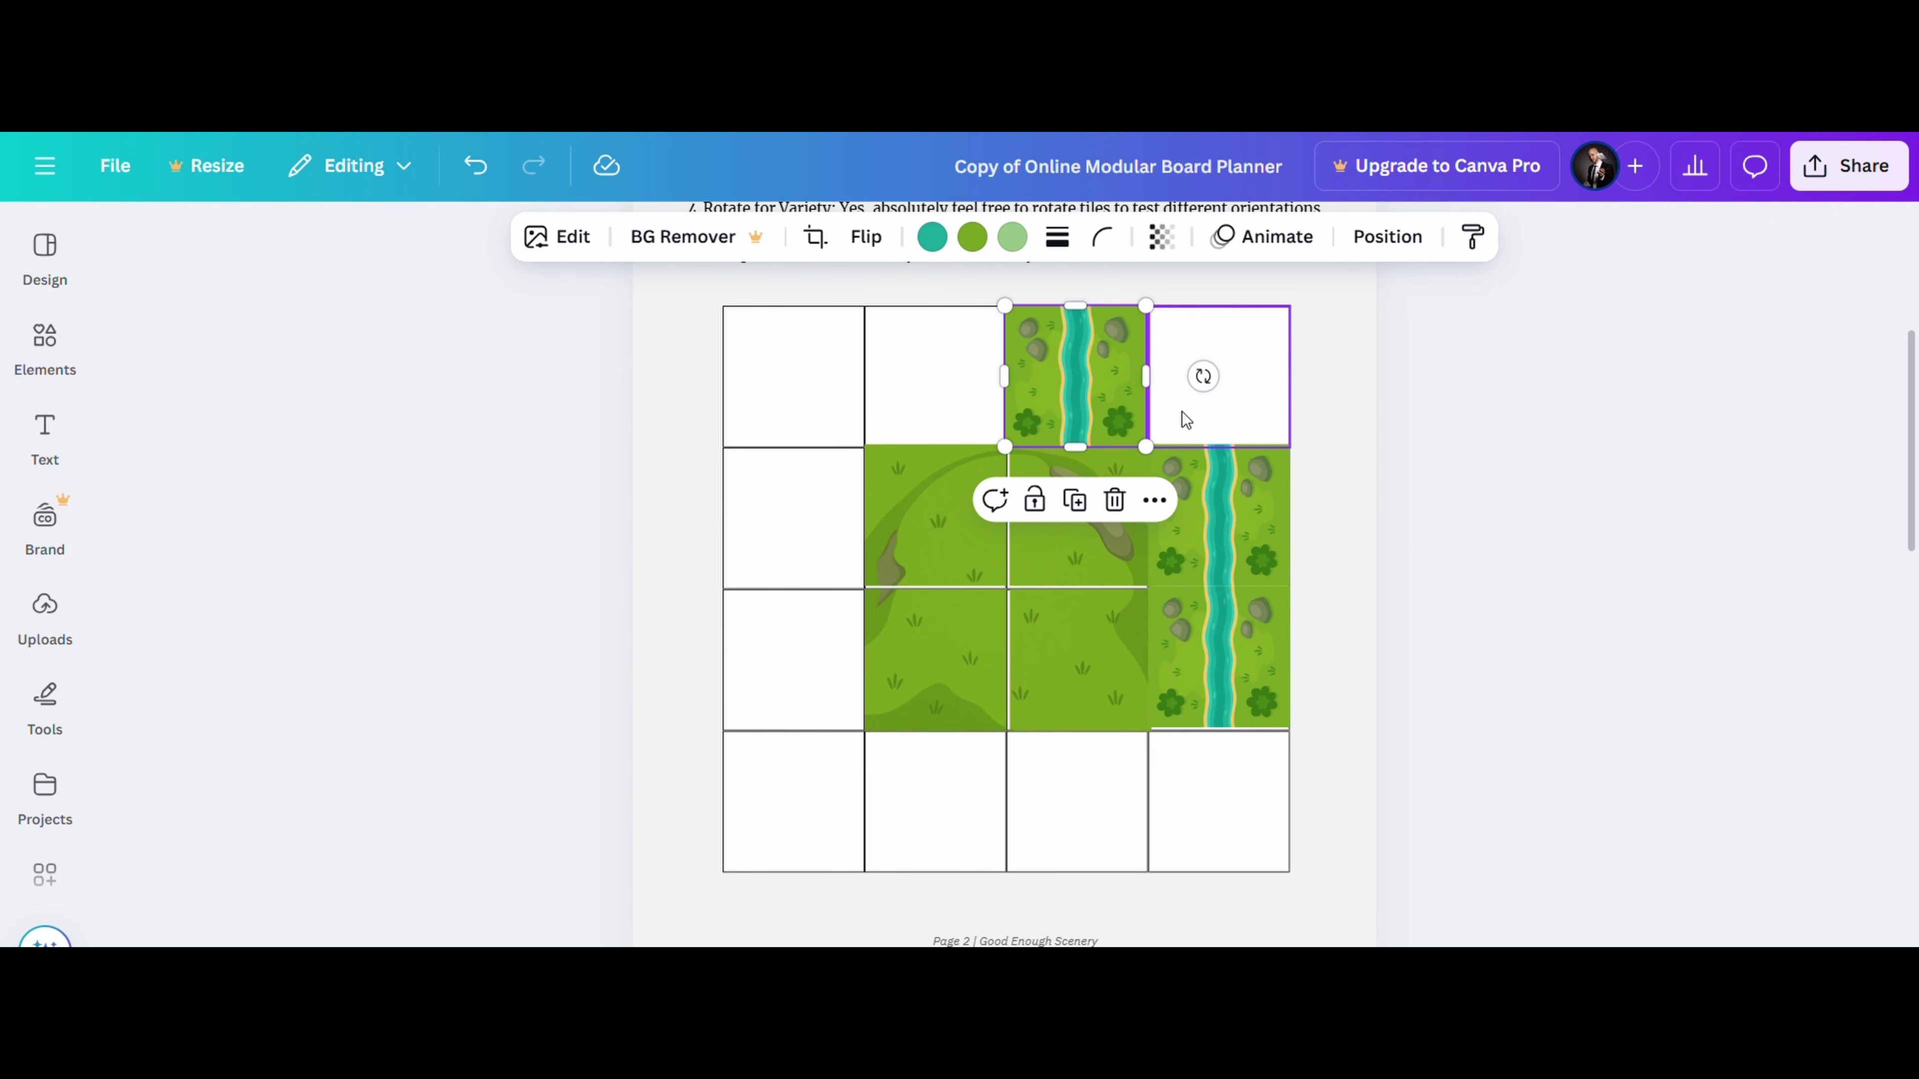
drag(1203, 375, 1065, 470)
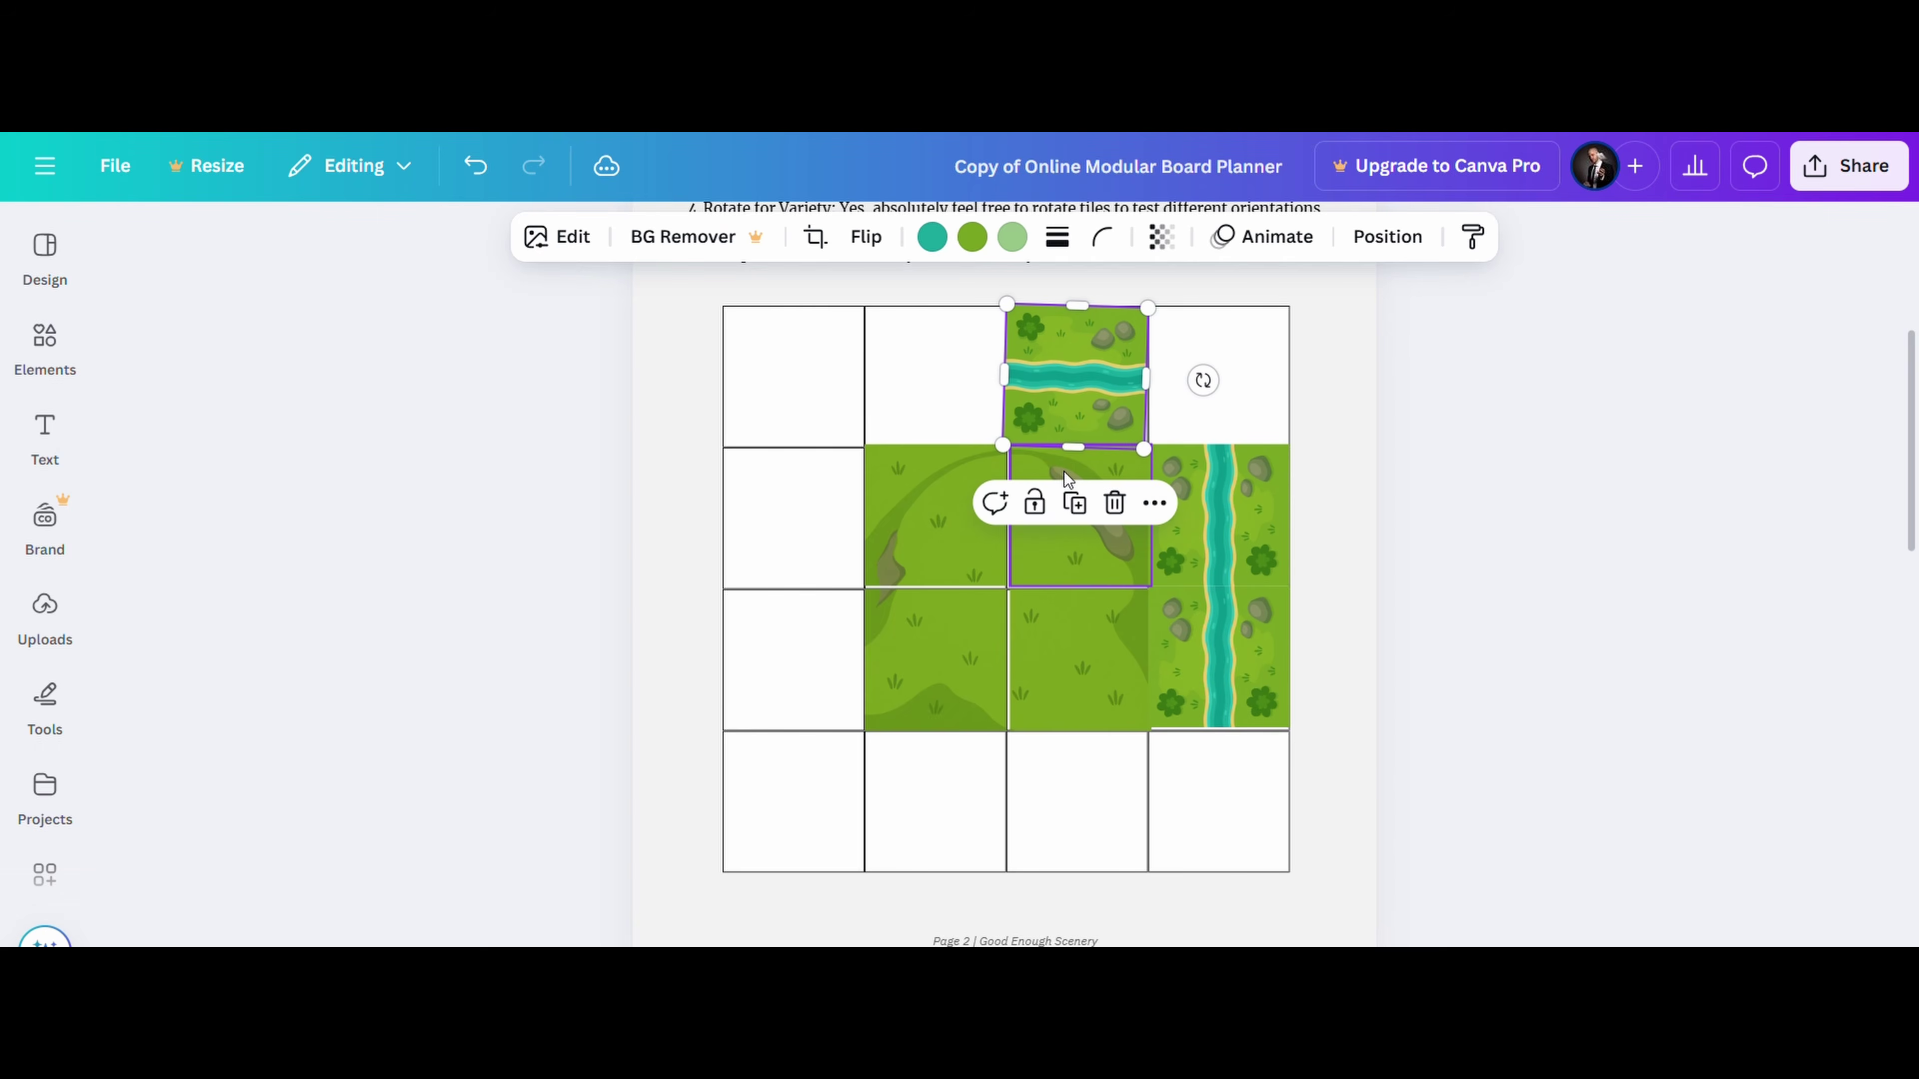
click(1490, 501)
click(1115, 413)
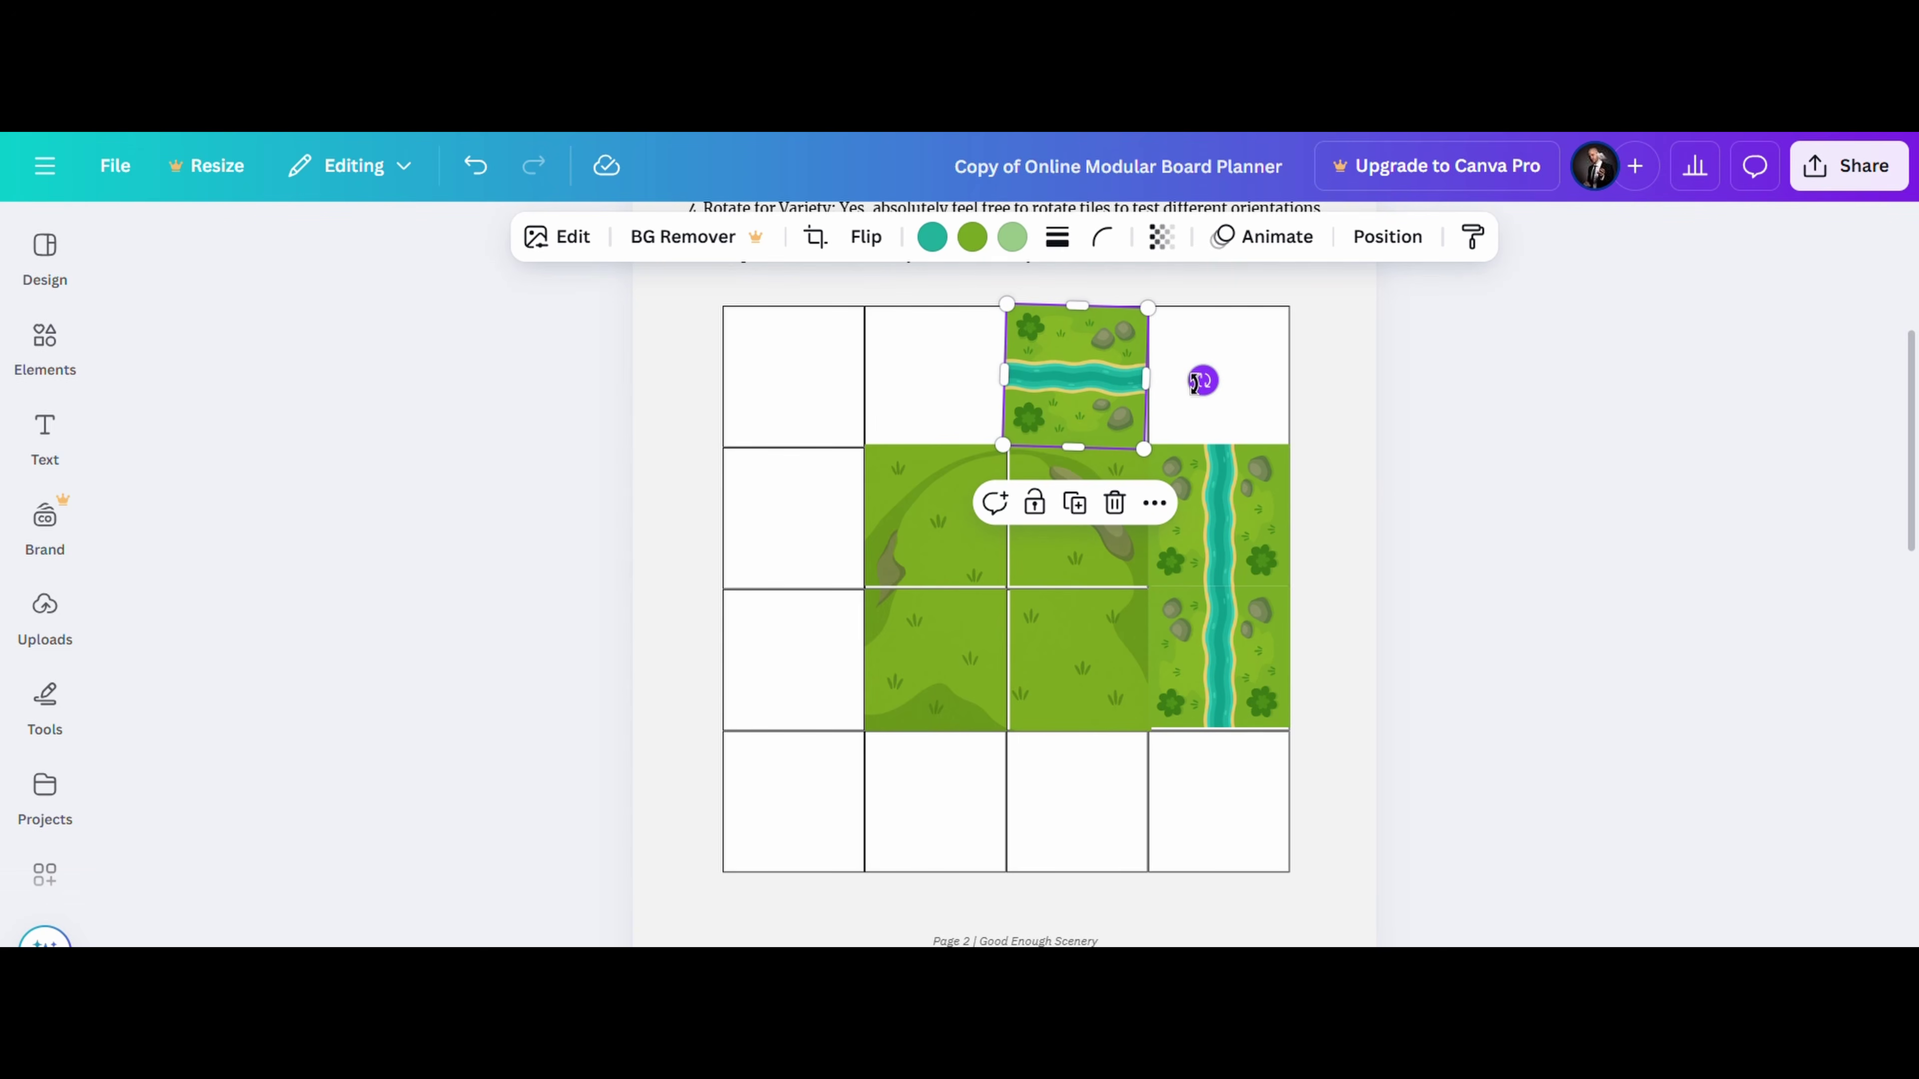
drag(1203, 381, 1202, 378)
click(1338, 425)
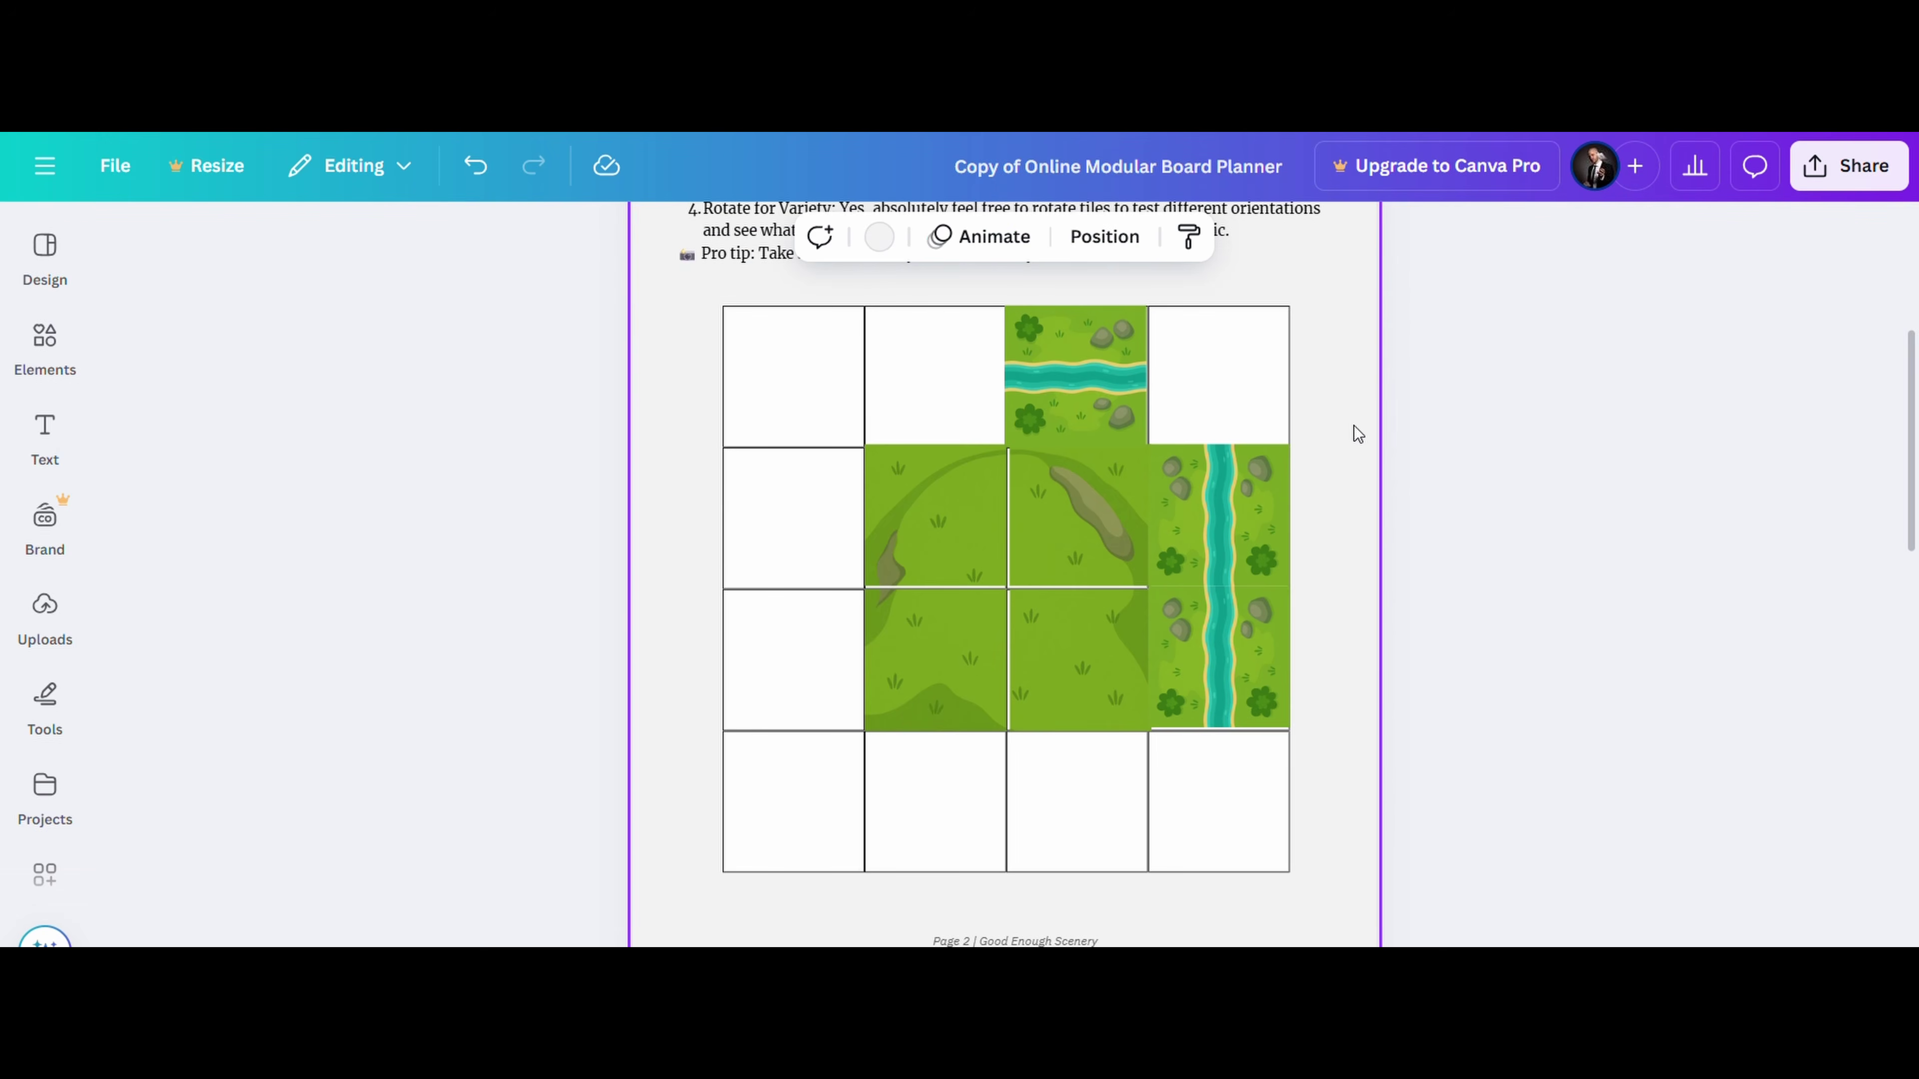
Copy the curved river tile from the fourth row of Grassy Tiles into the grid's upper-right corner cell, joining both river stretches.
scroll(1529, 492, down, 2)
scroll(1529, 493, down, 10)
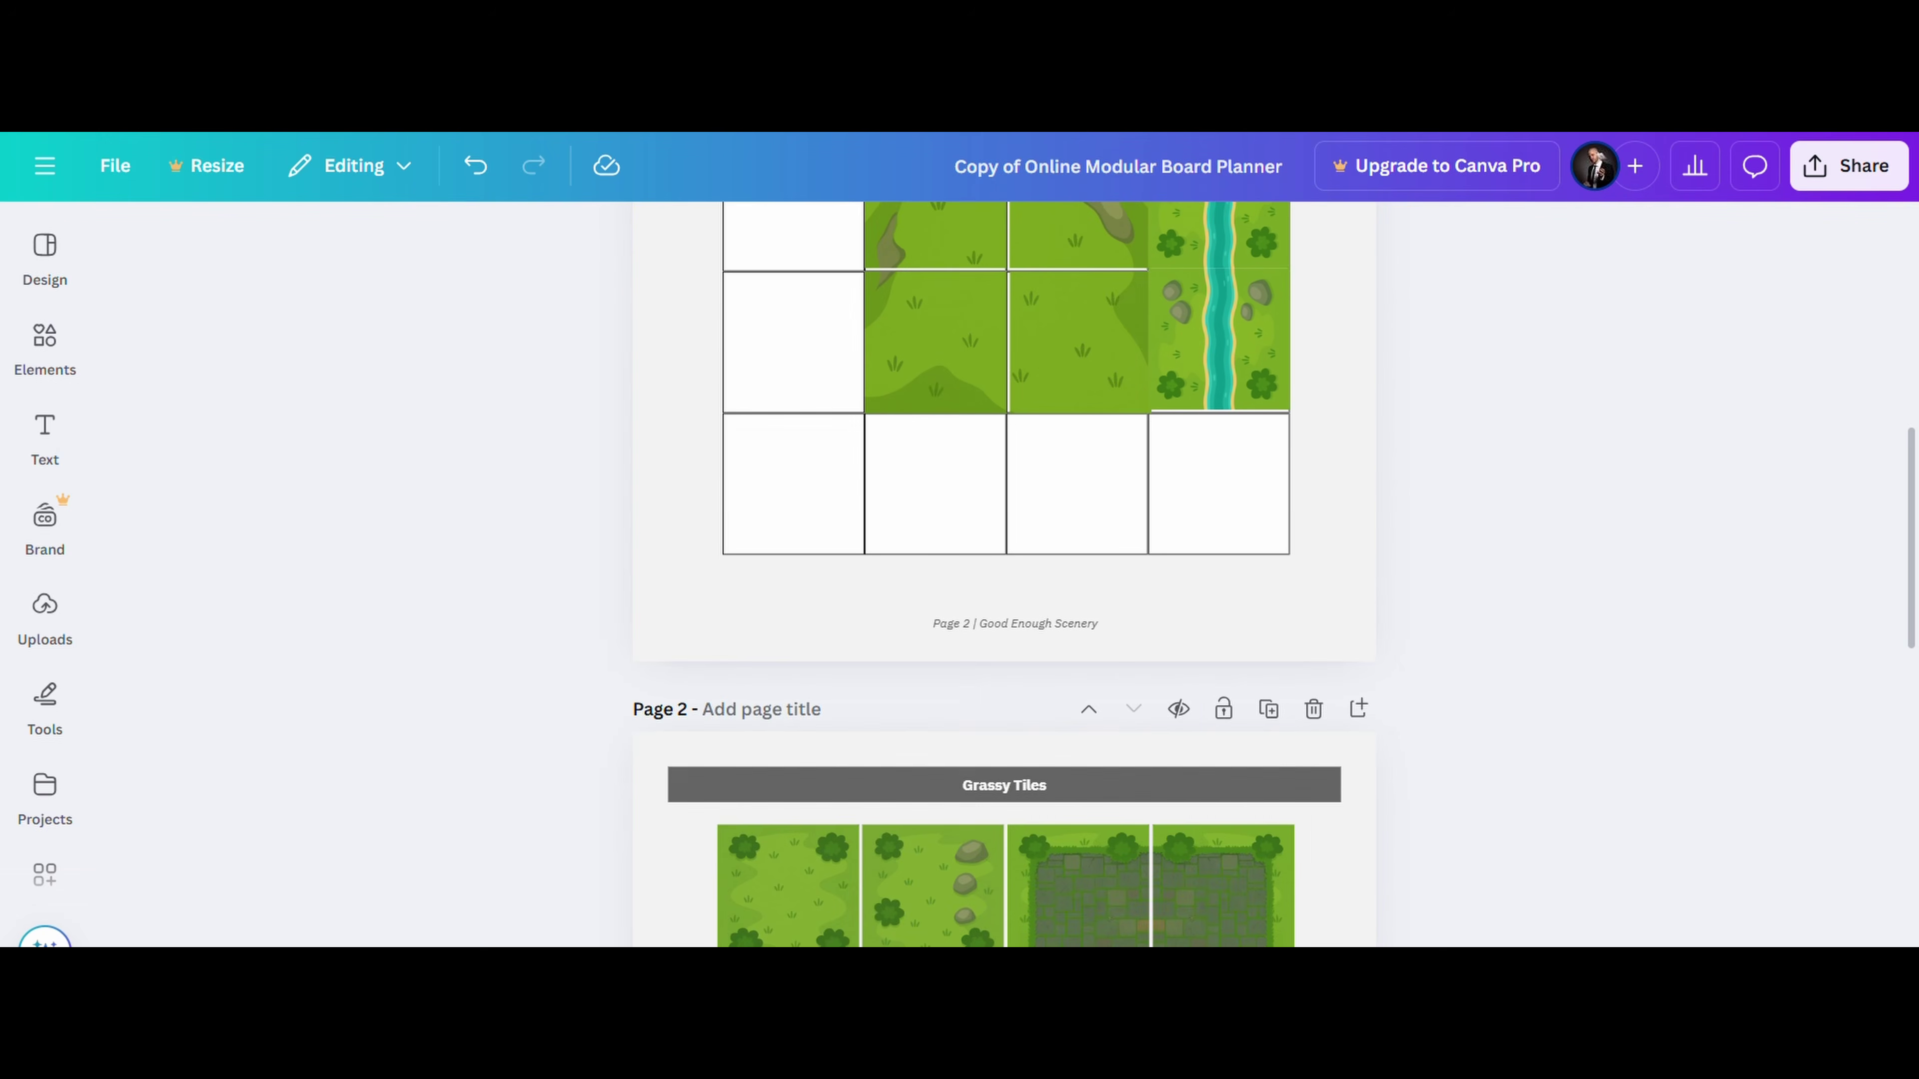
scroll(1300, 945, down, 4)
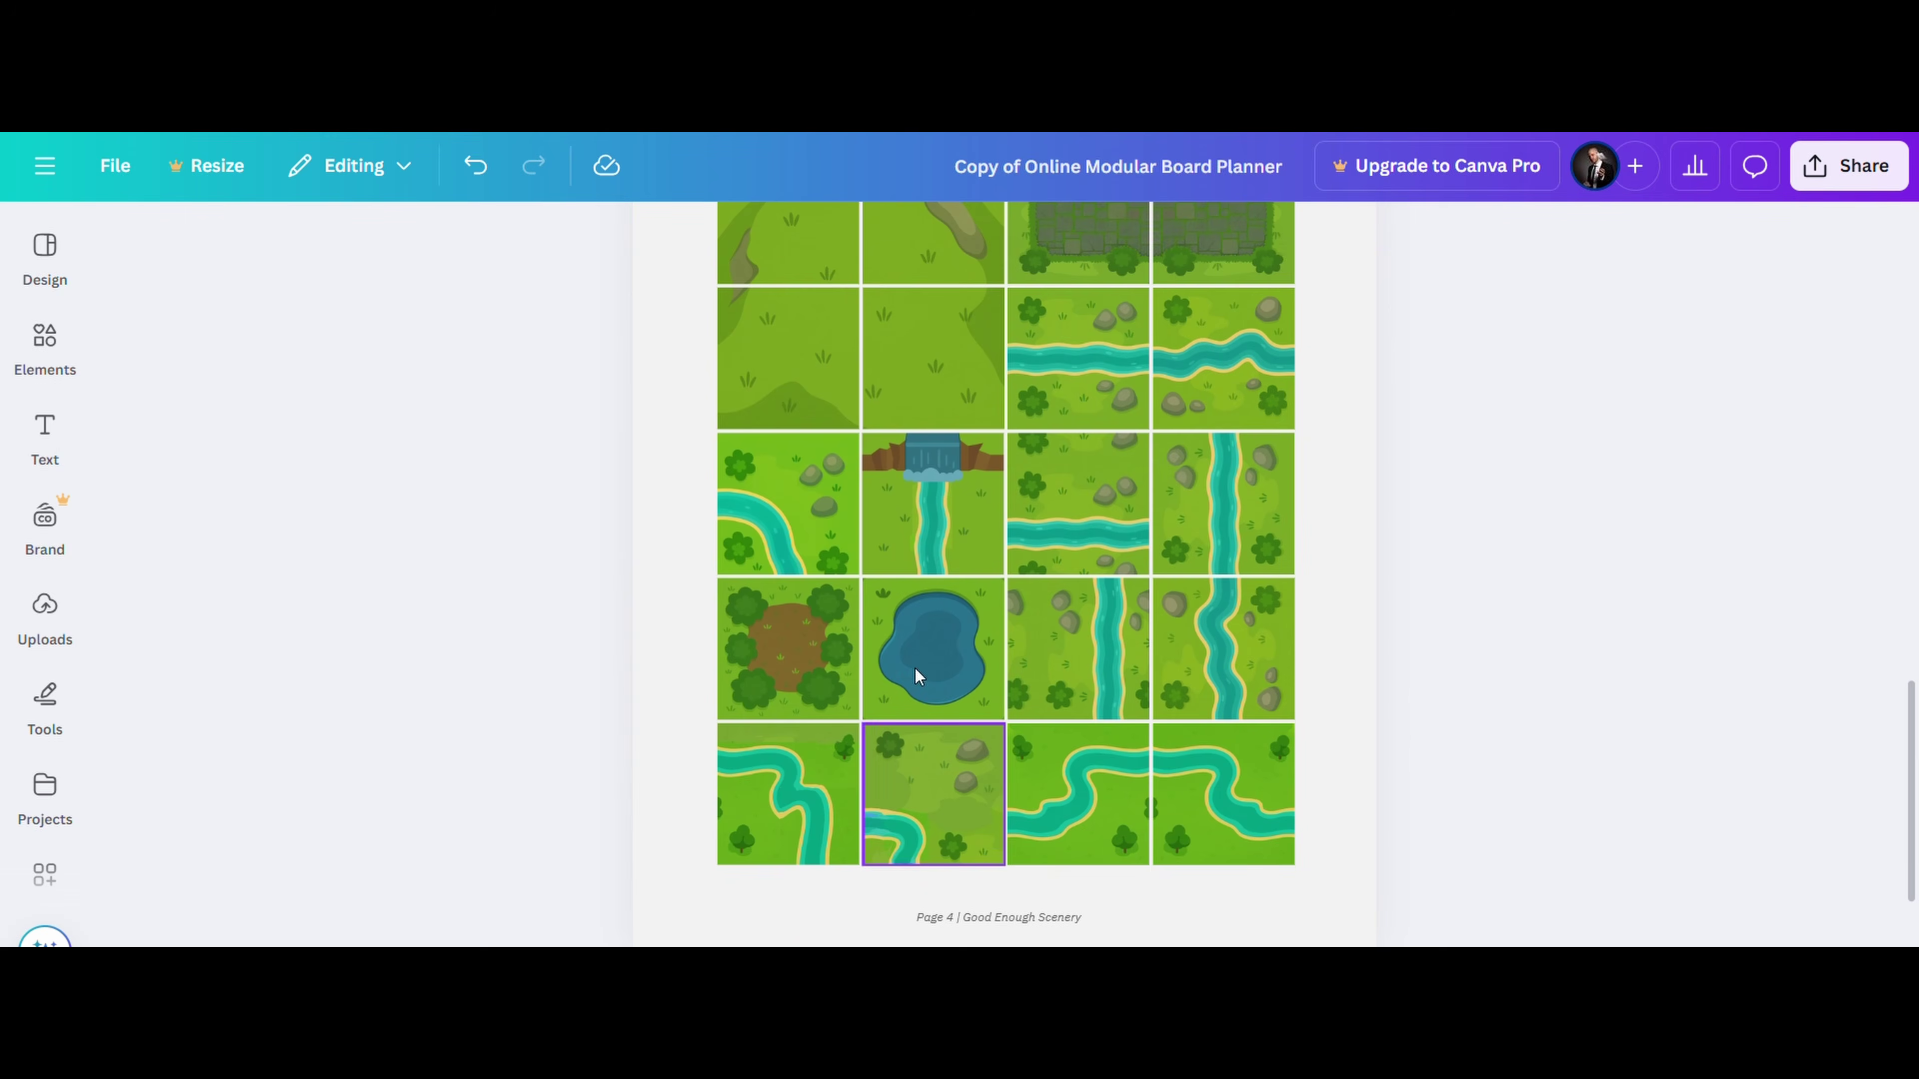
click(744, 504)
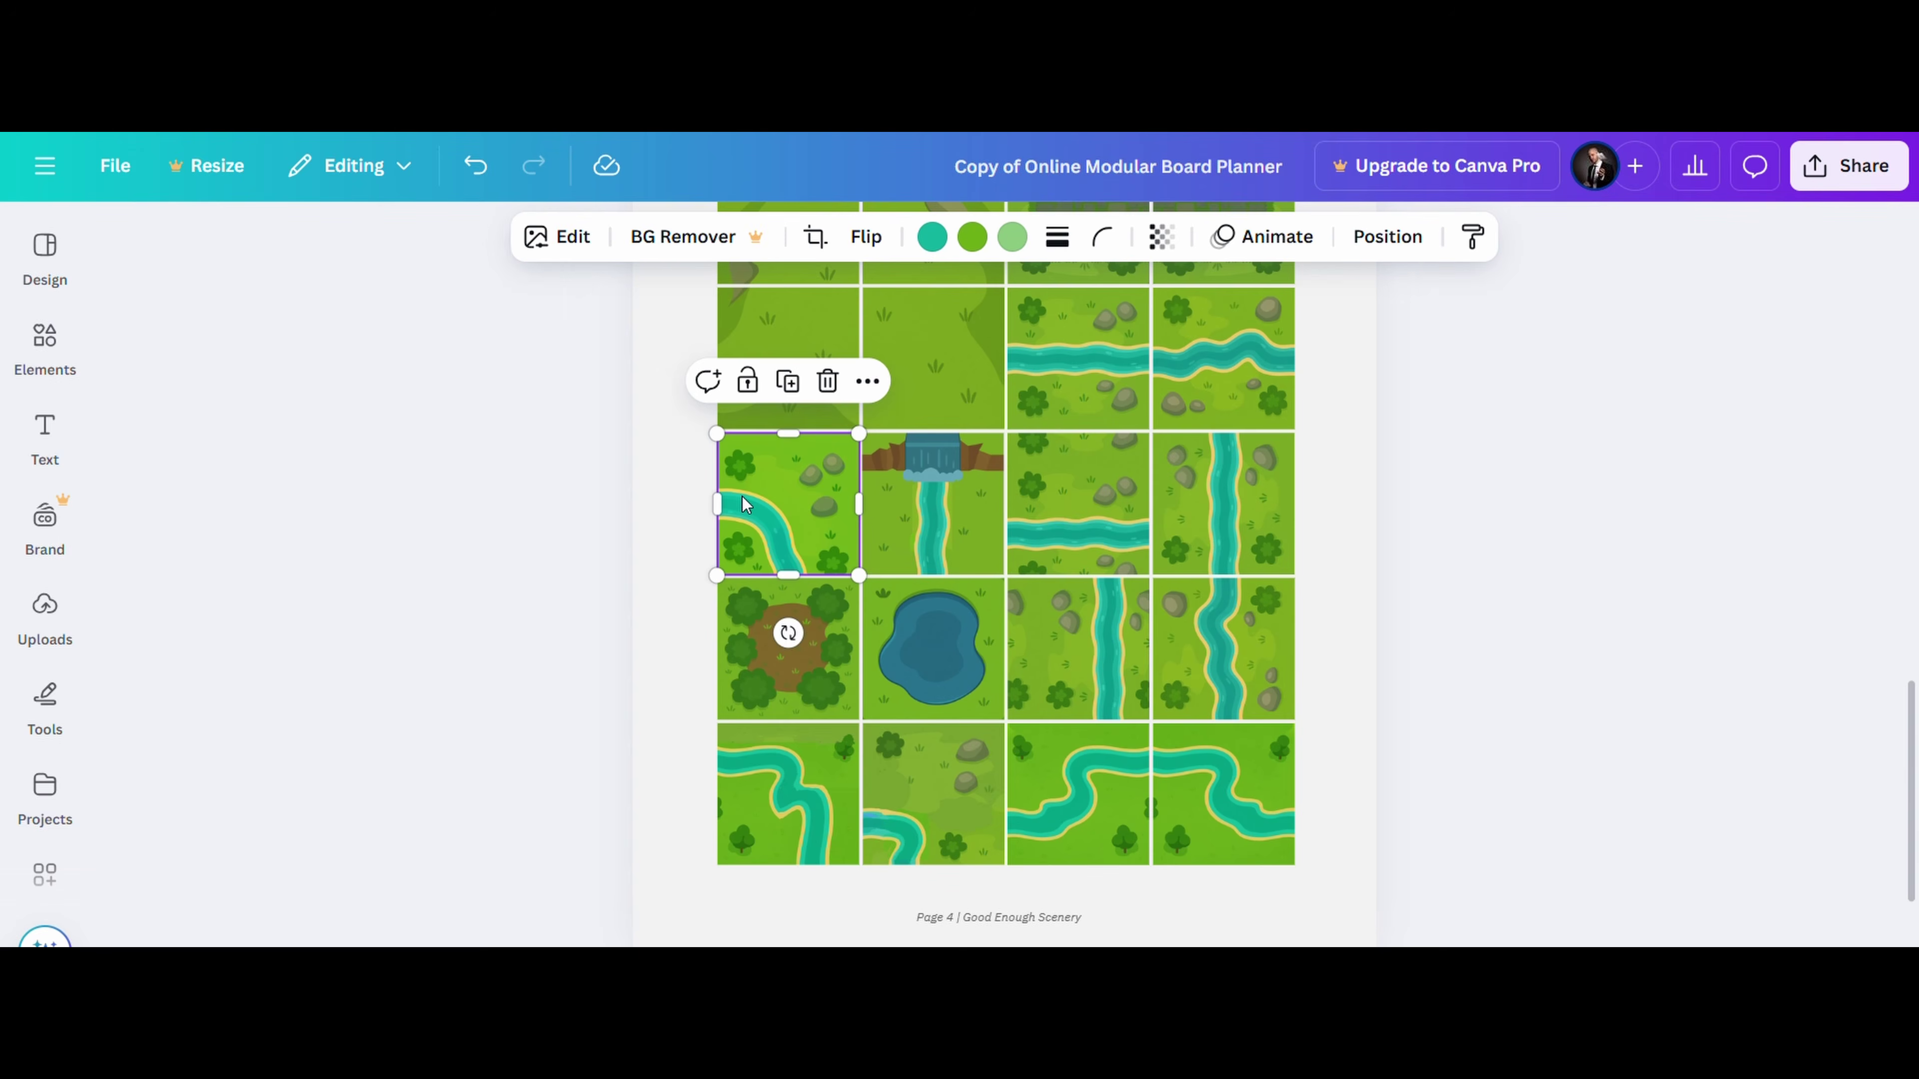
key(Escape)
scroll(1005, 575, up, 15)
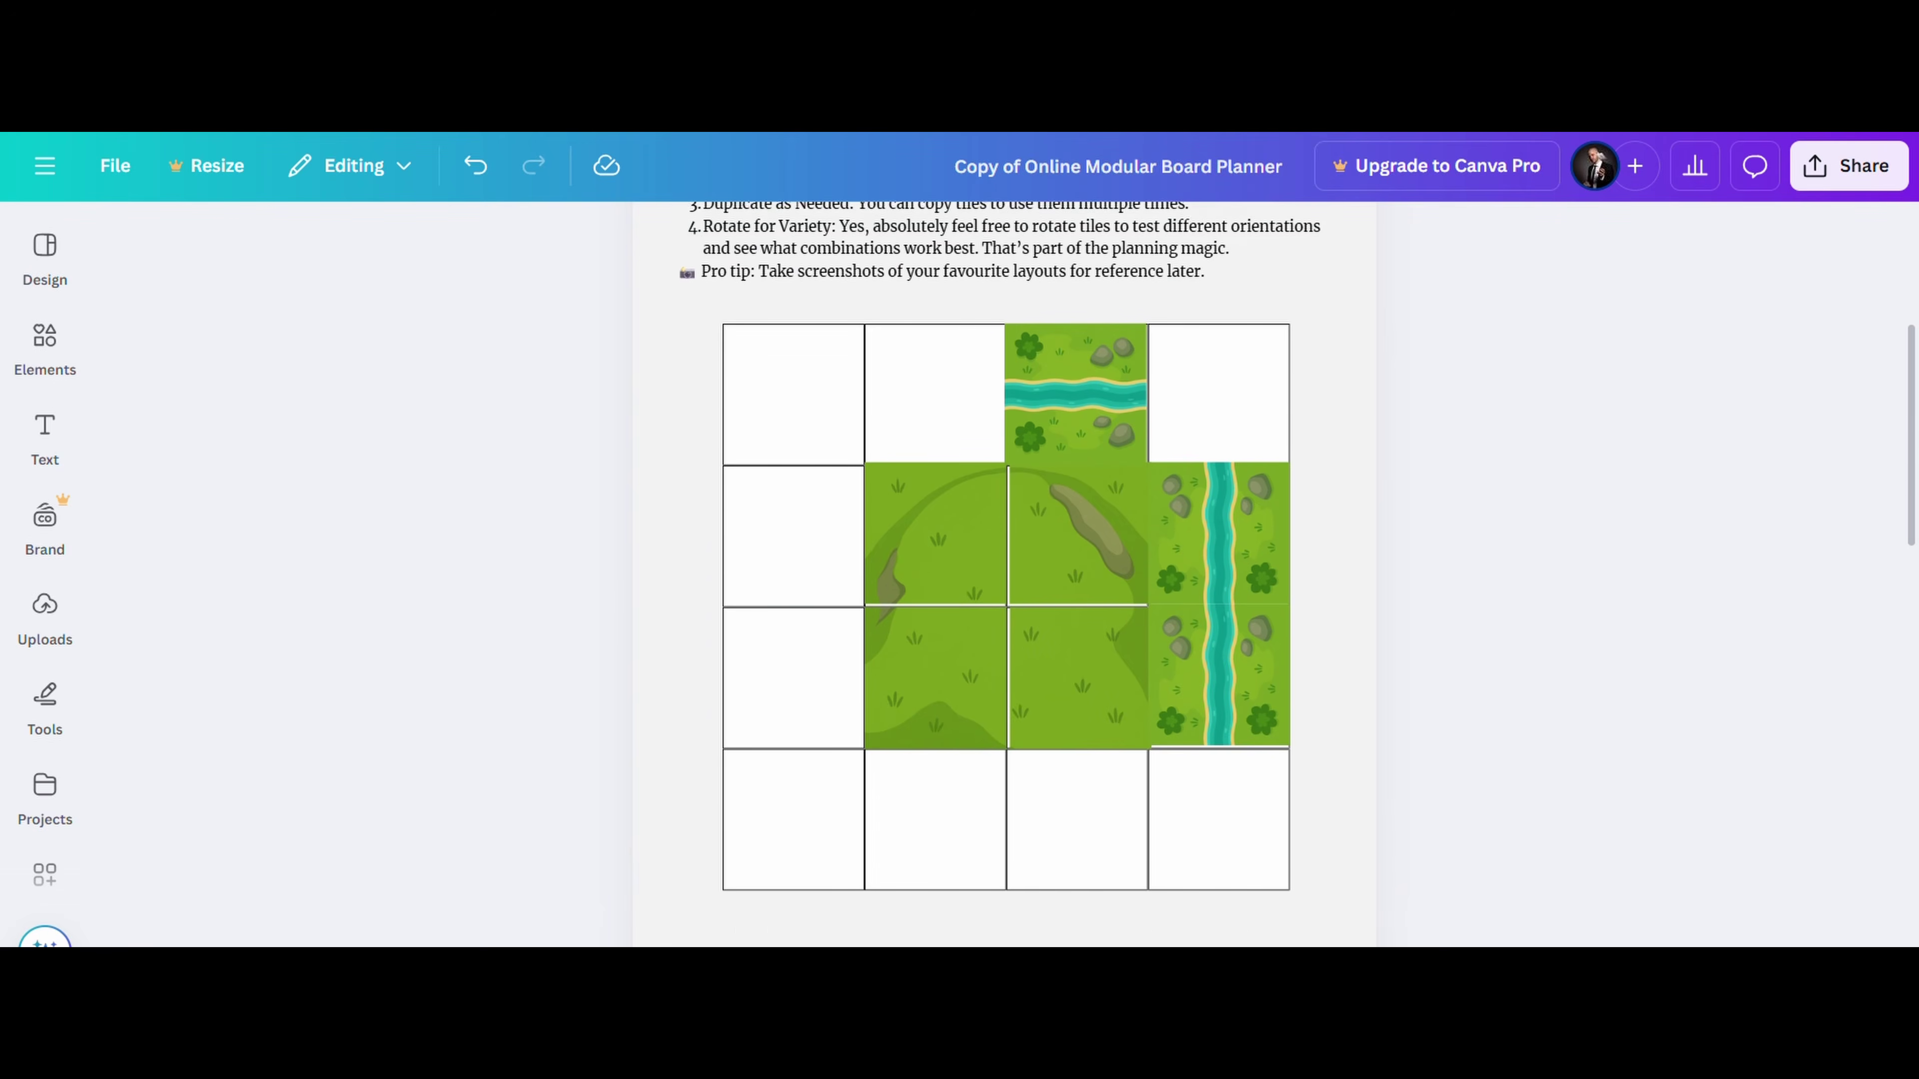
key(ctrl+v)
drag(765, 581, 1194, 428)
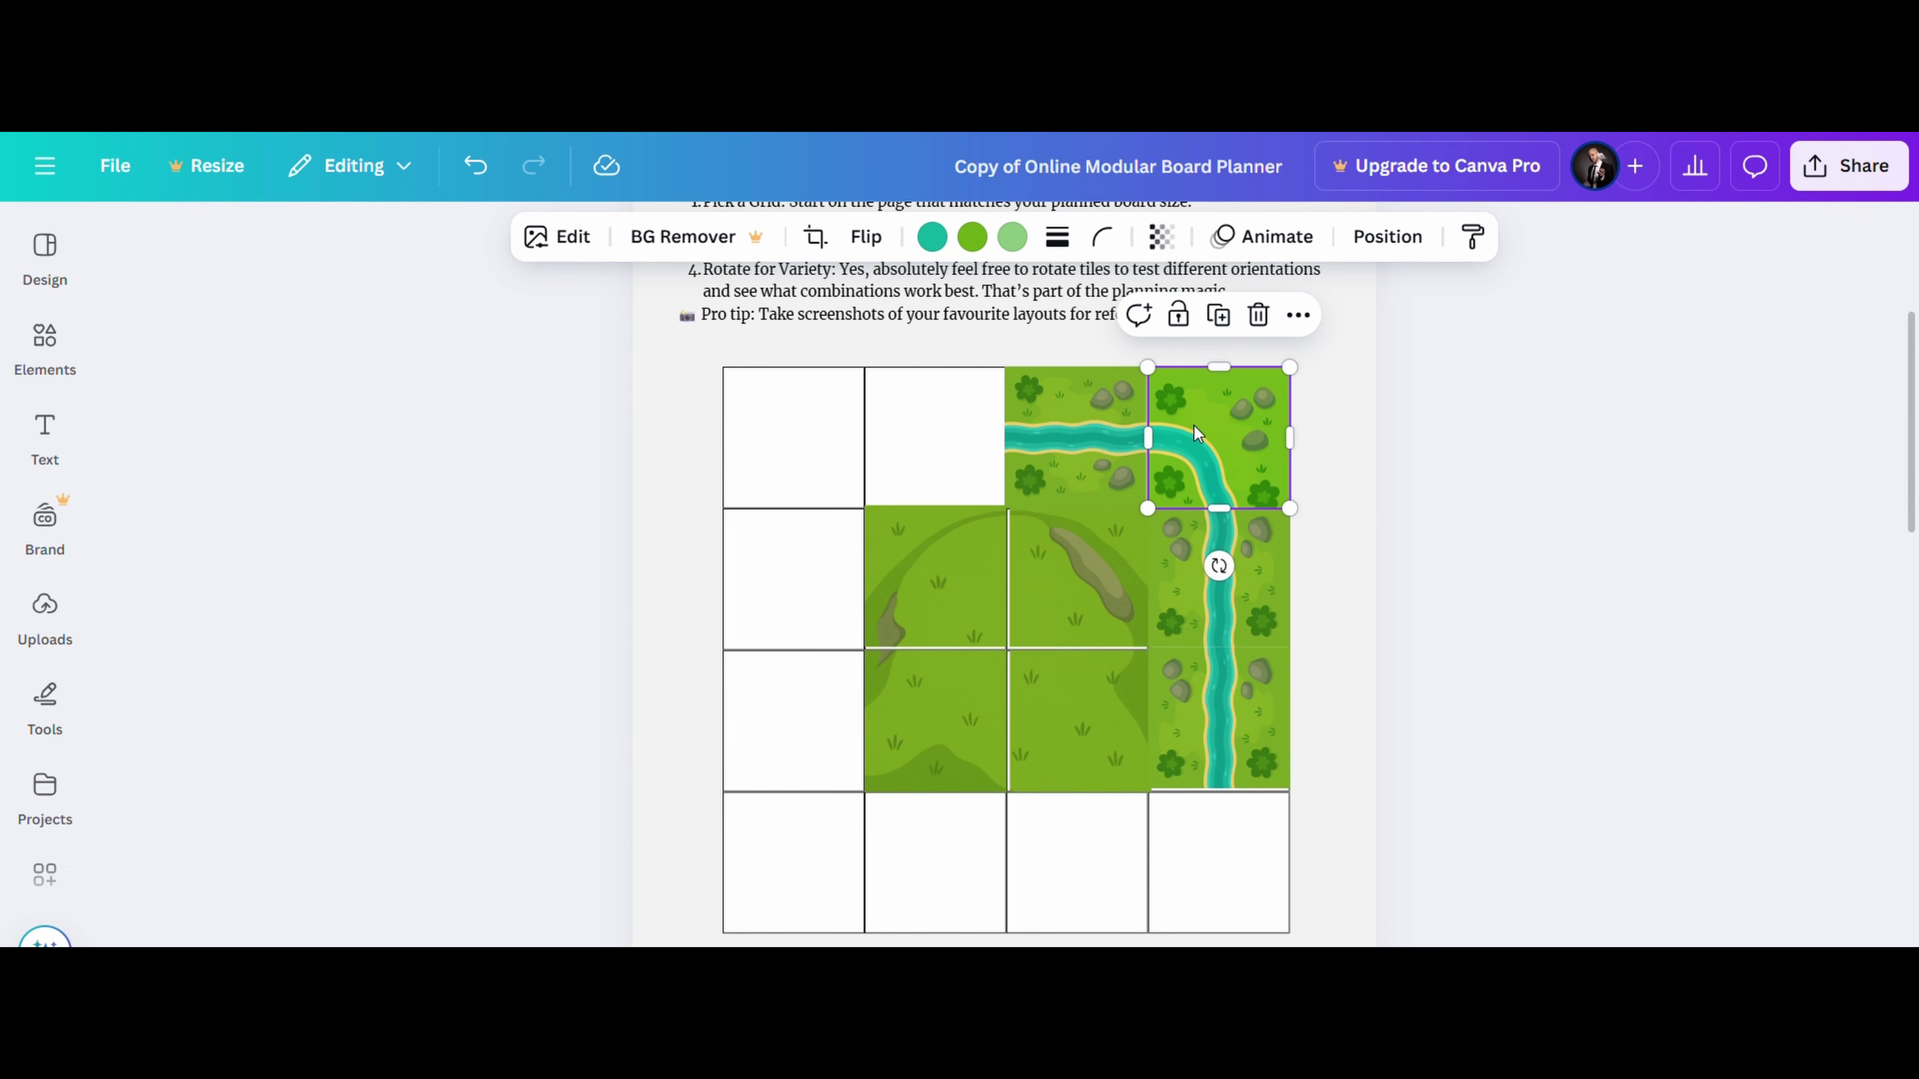
Place a duplicate of the curved river tile in the first-row, second-column cell and flip it horizontally and vertically.
key(ctrl+d)
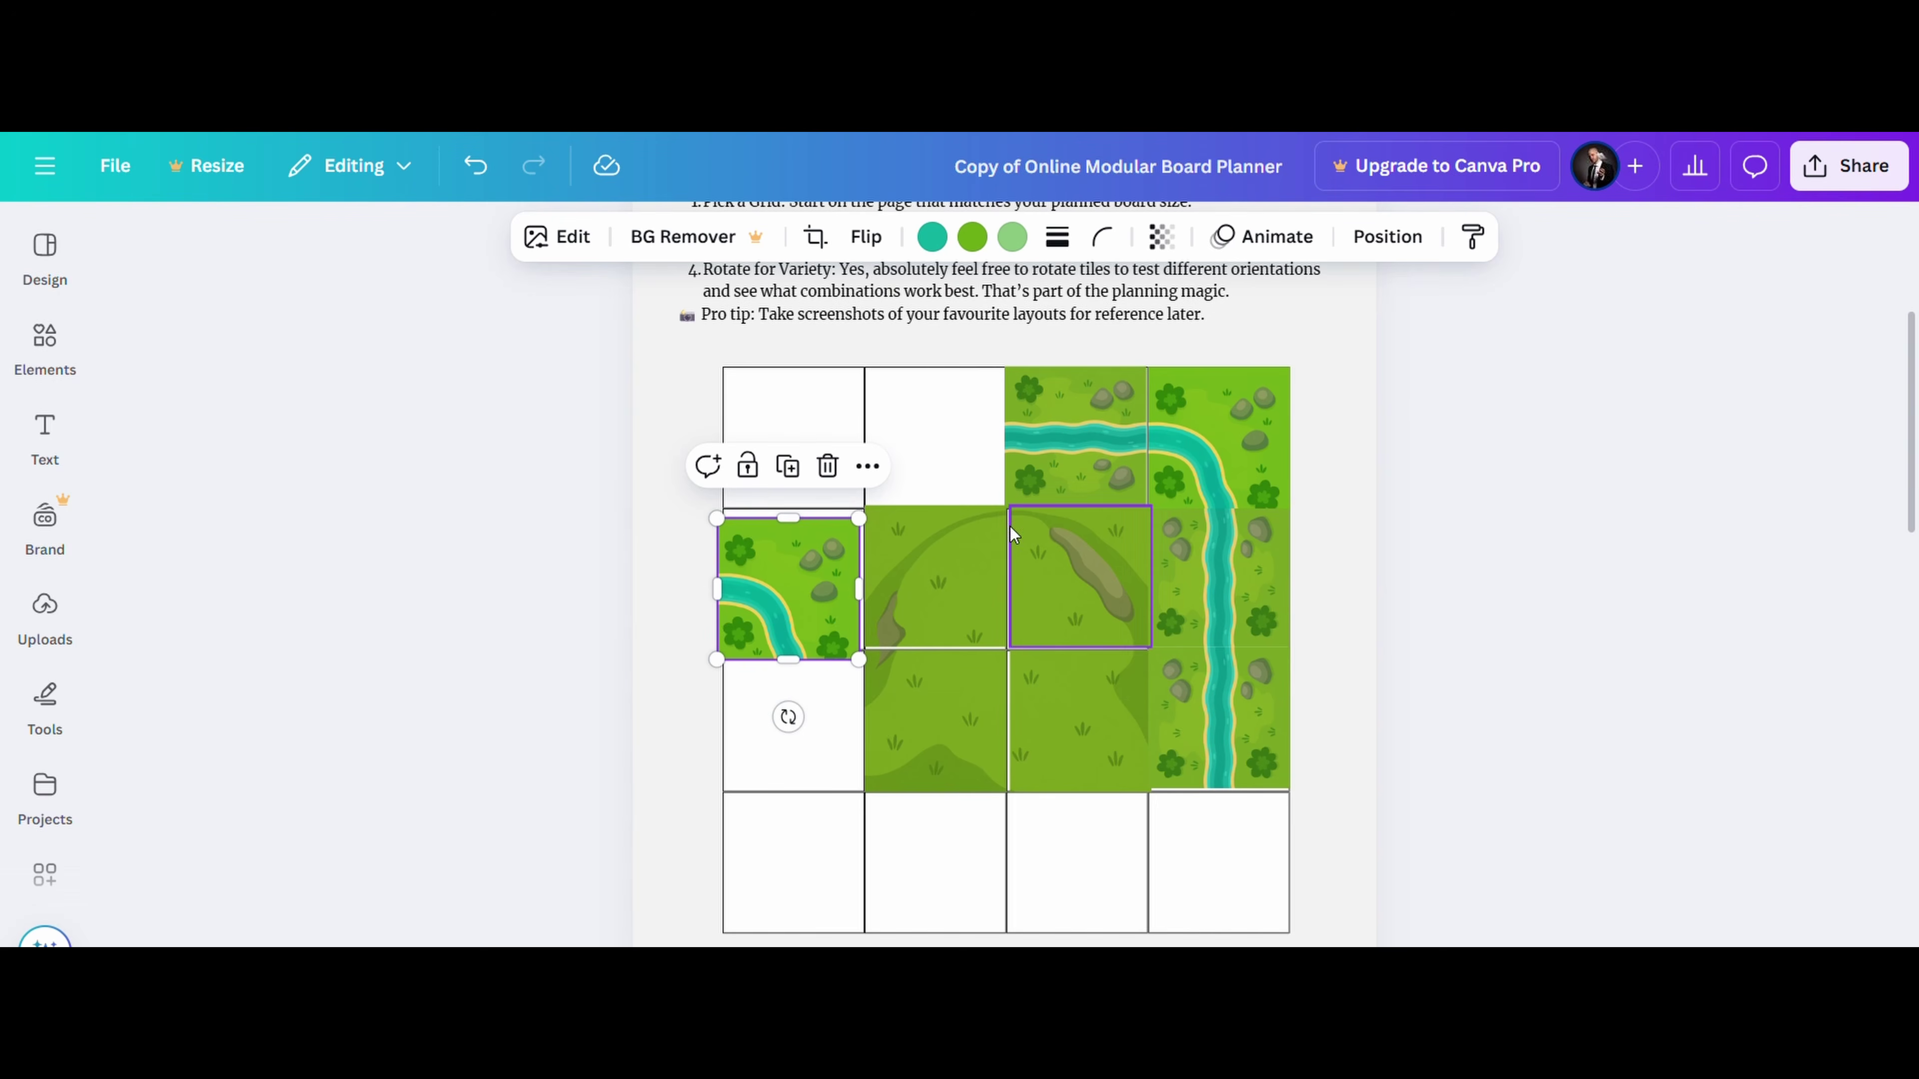
drag(786, 589, 925, 441)
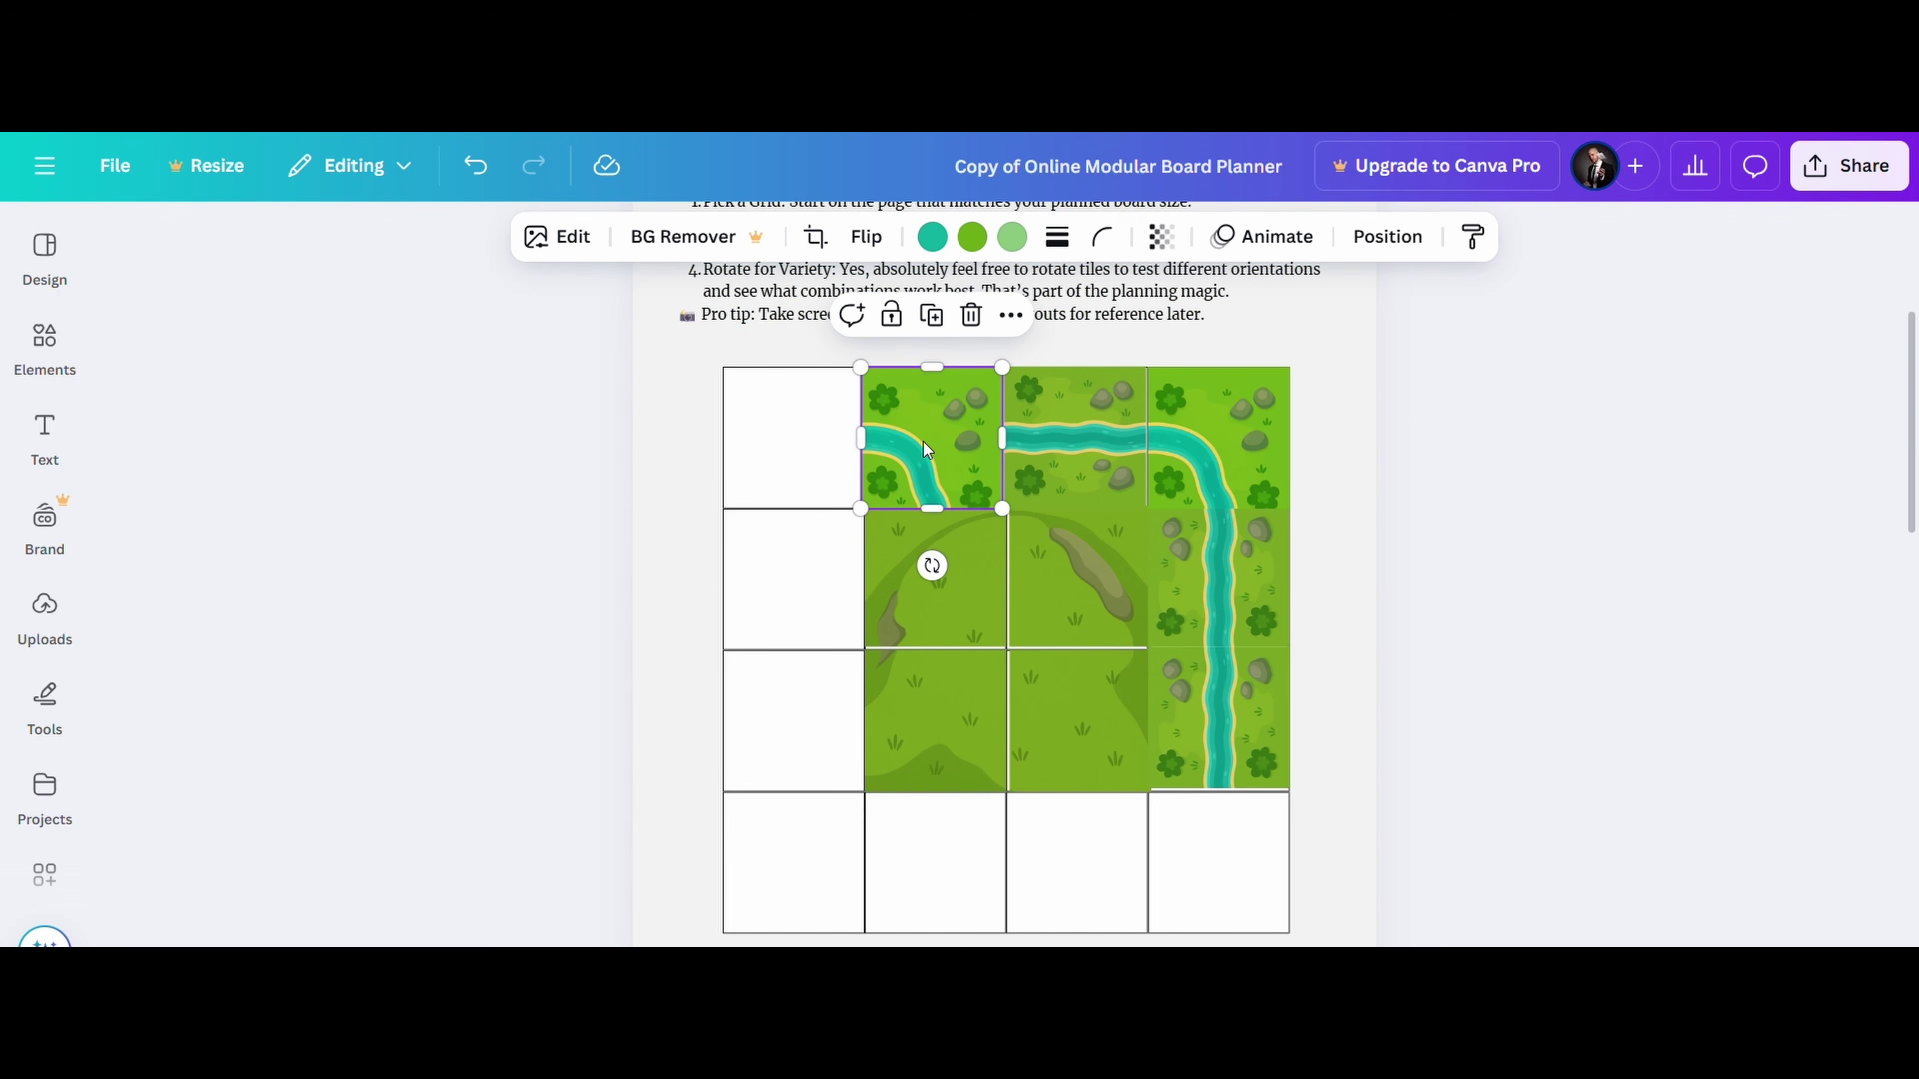
click(866, 239)
click(850, 302)
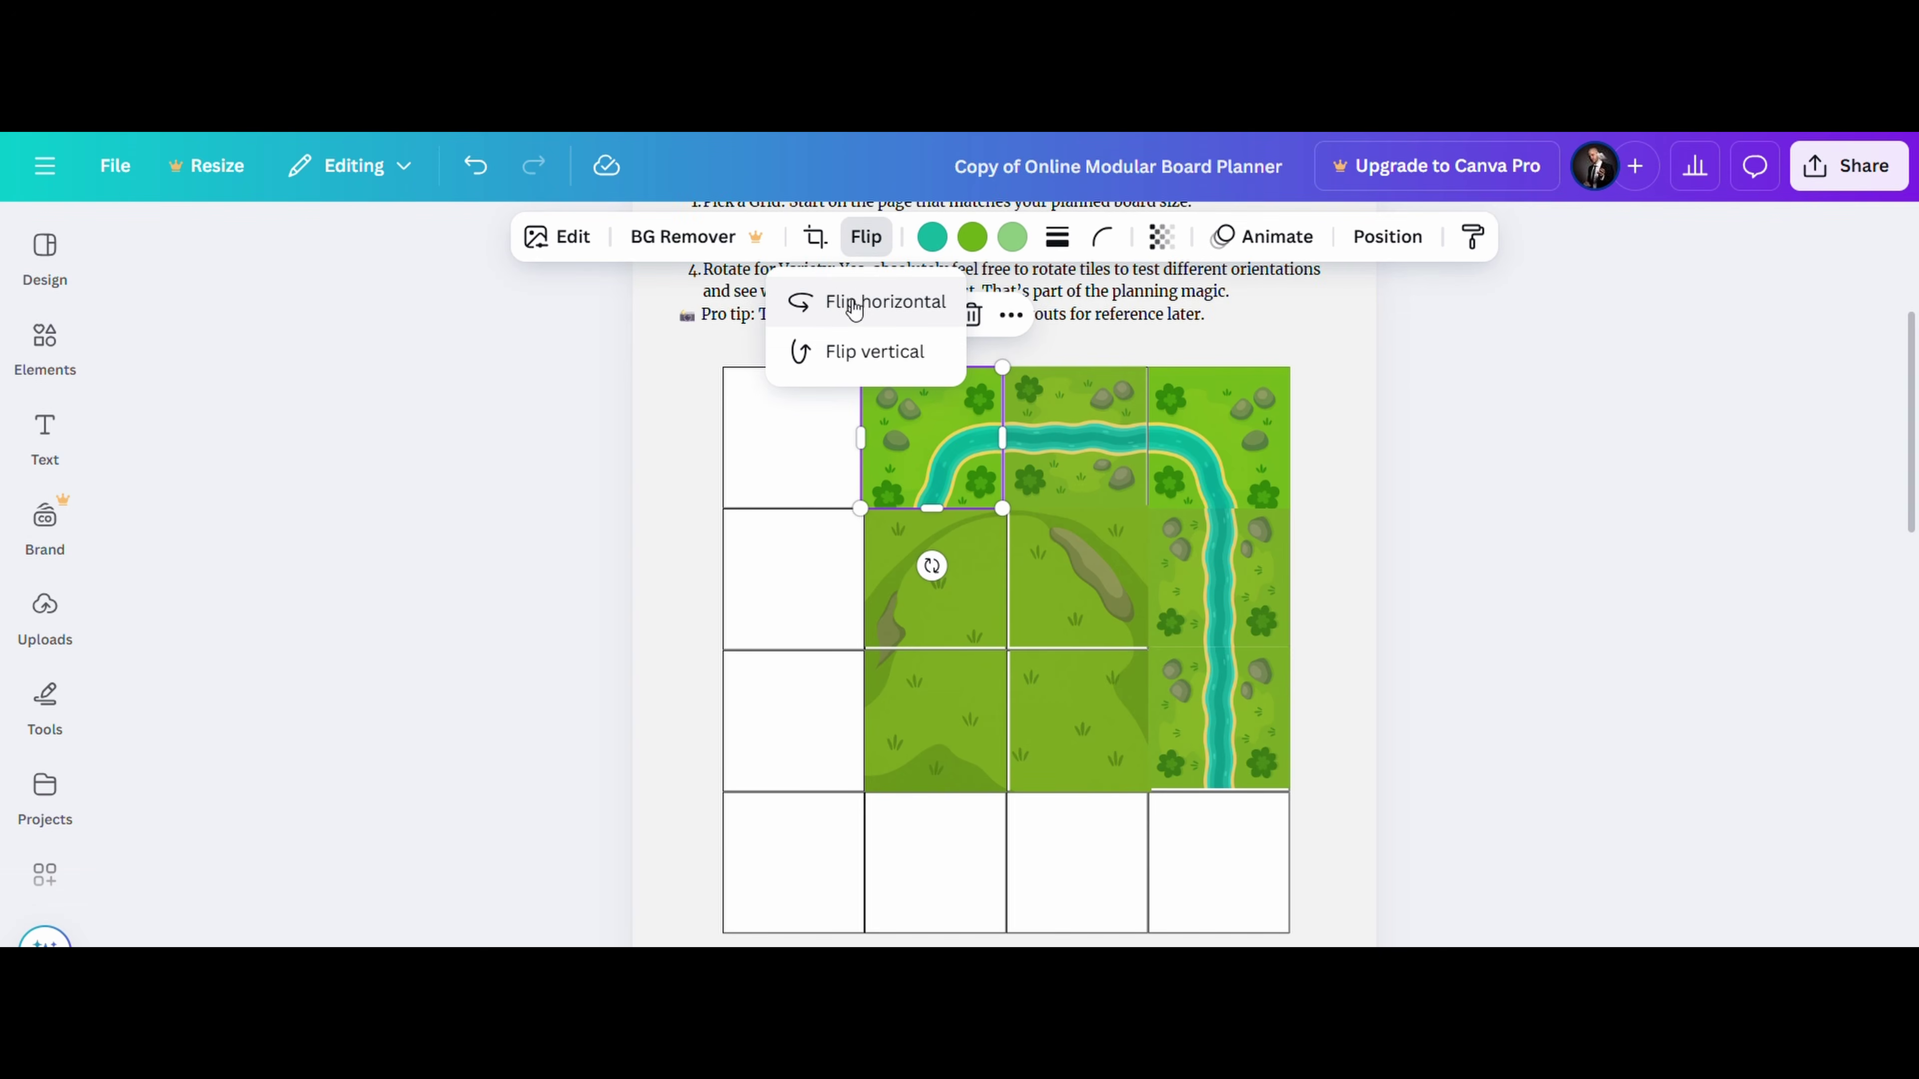
click(868, 239)
click(869, 238)
click(869, 353)
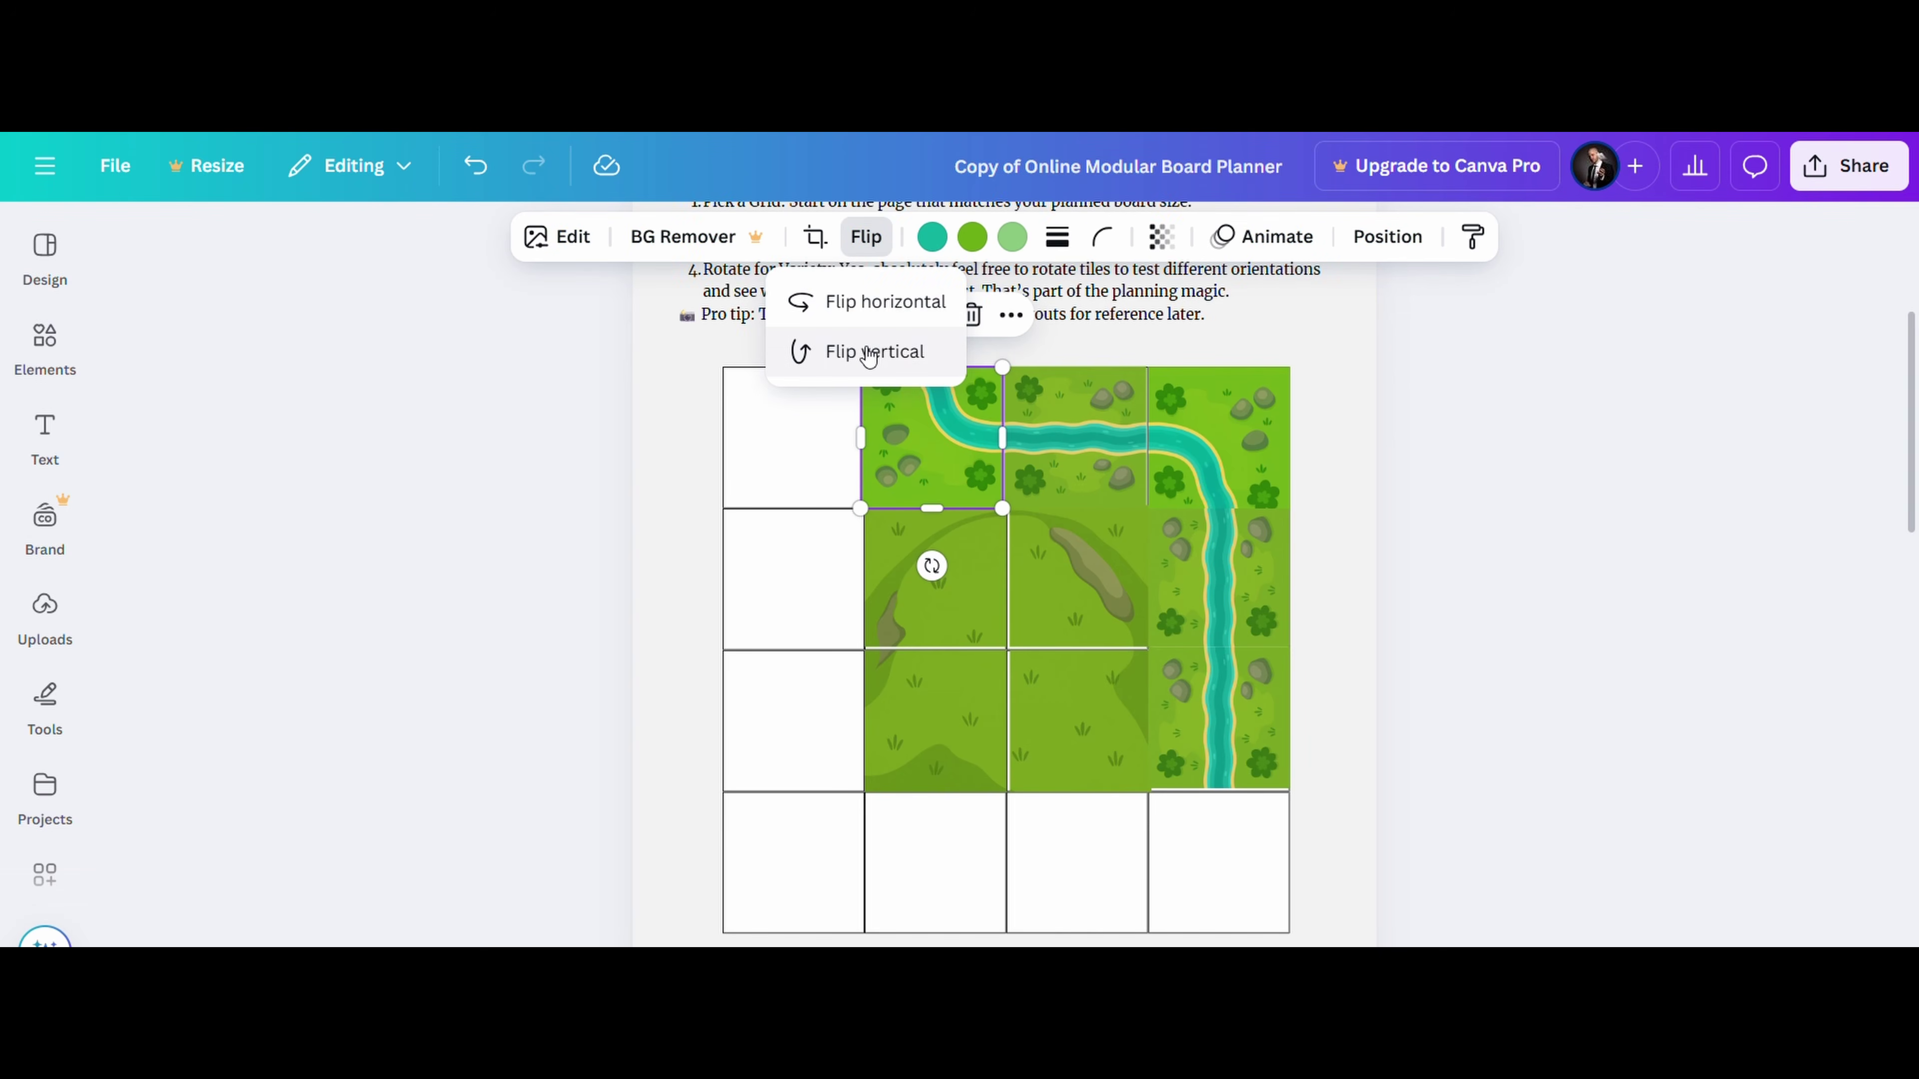
click(1472, 765)
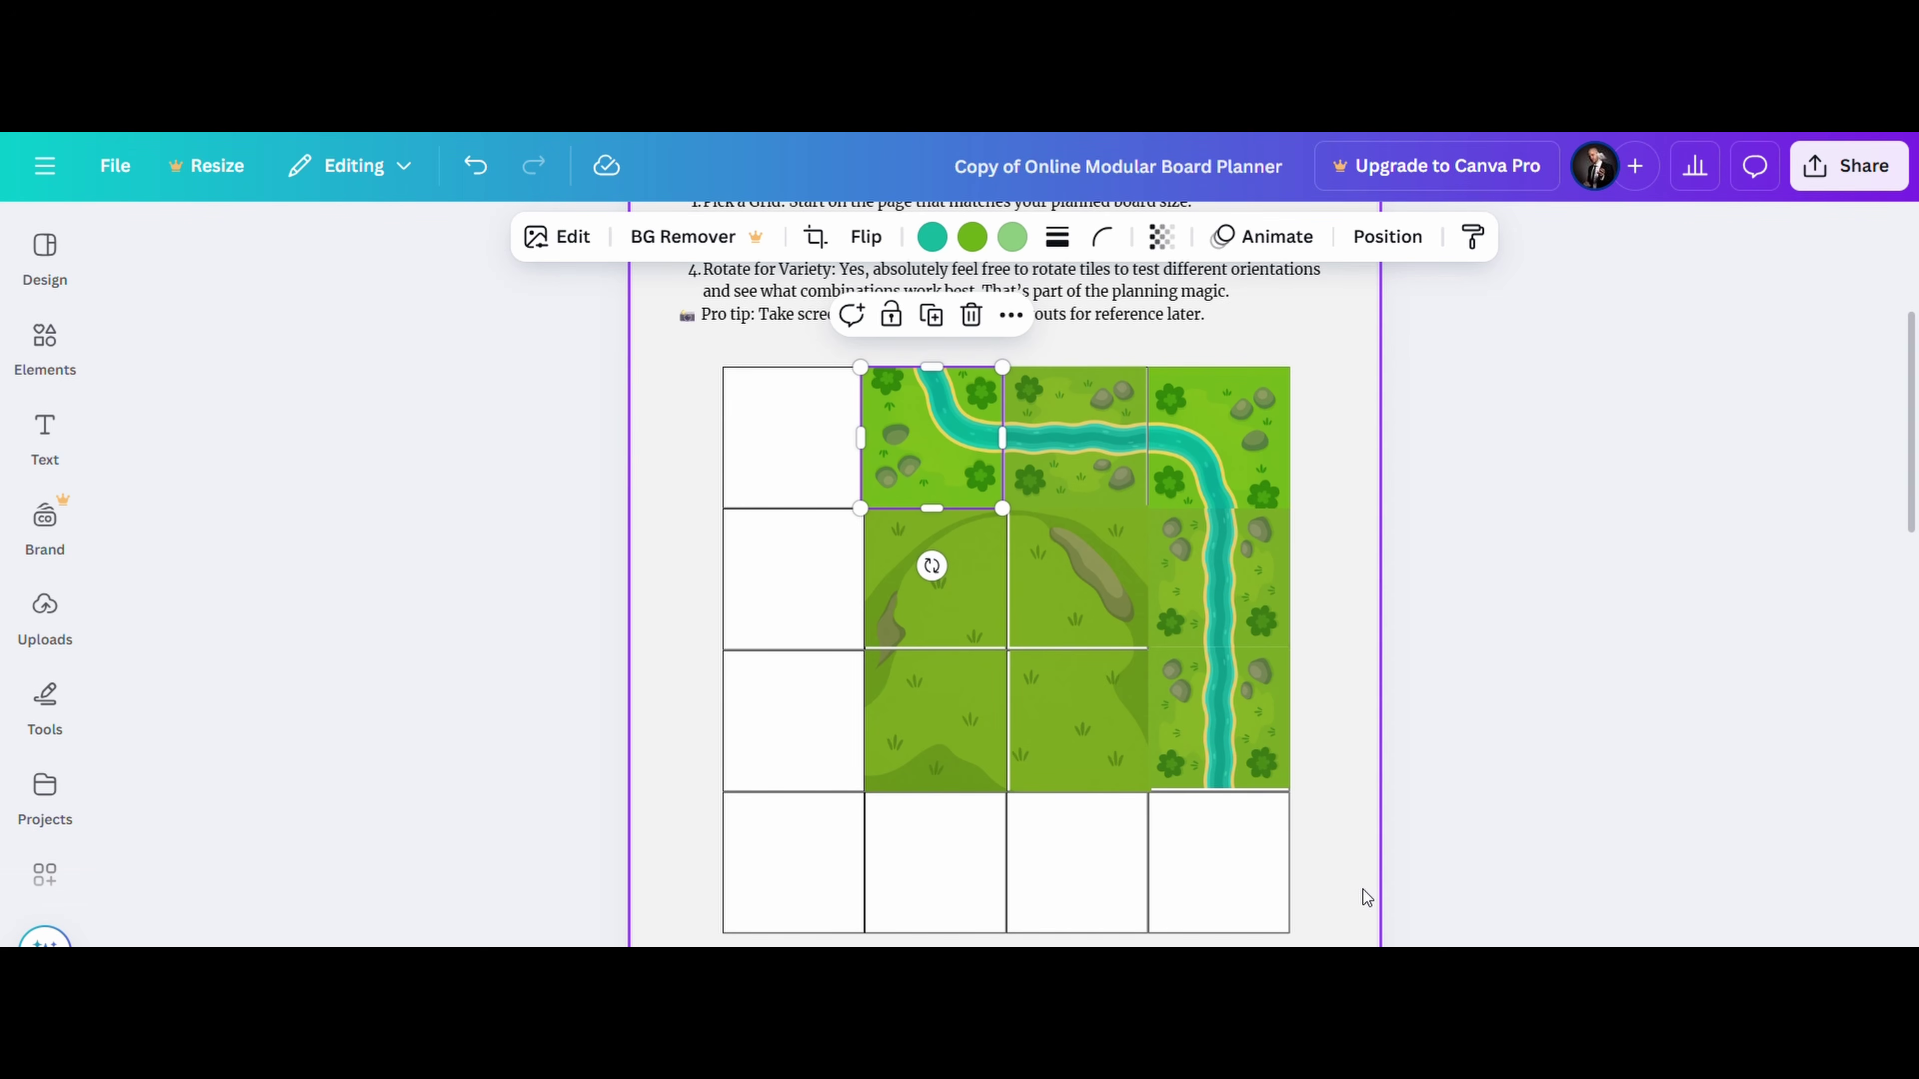
Duplicate the third-row straight river tile into the grid's fourth-row, fourth-column cell, extending the river to the board's lower edge.
click(1209, 765)
key(ctrl+d)
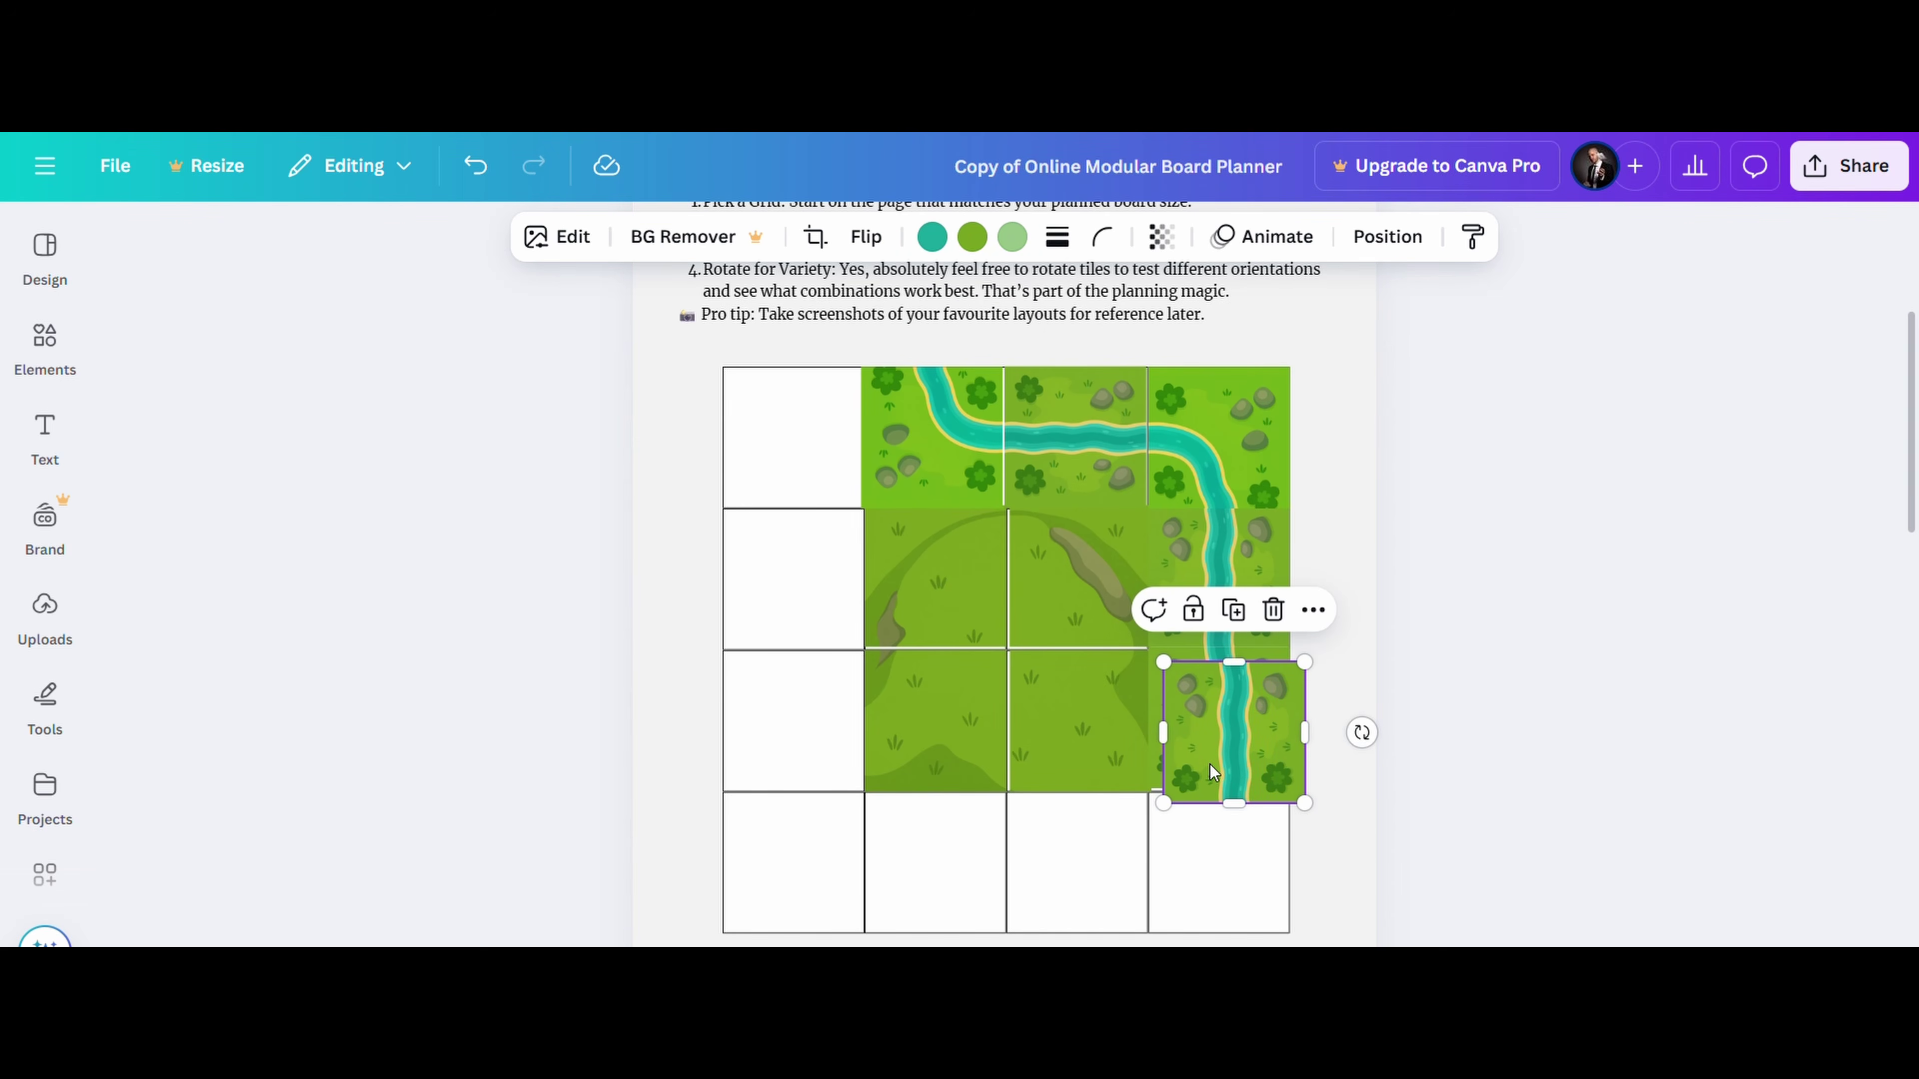
drag(1211, 768, 1192, 889)
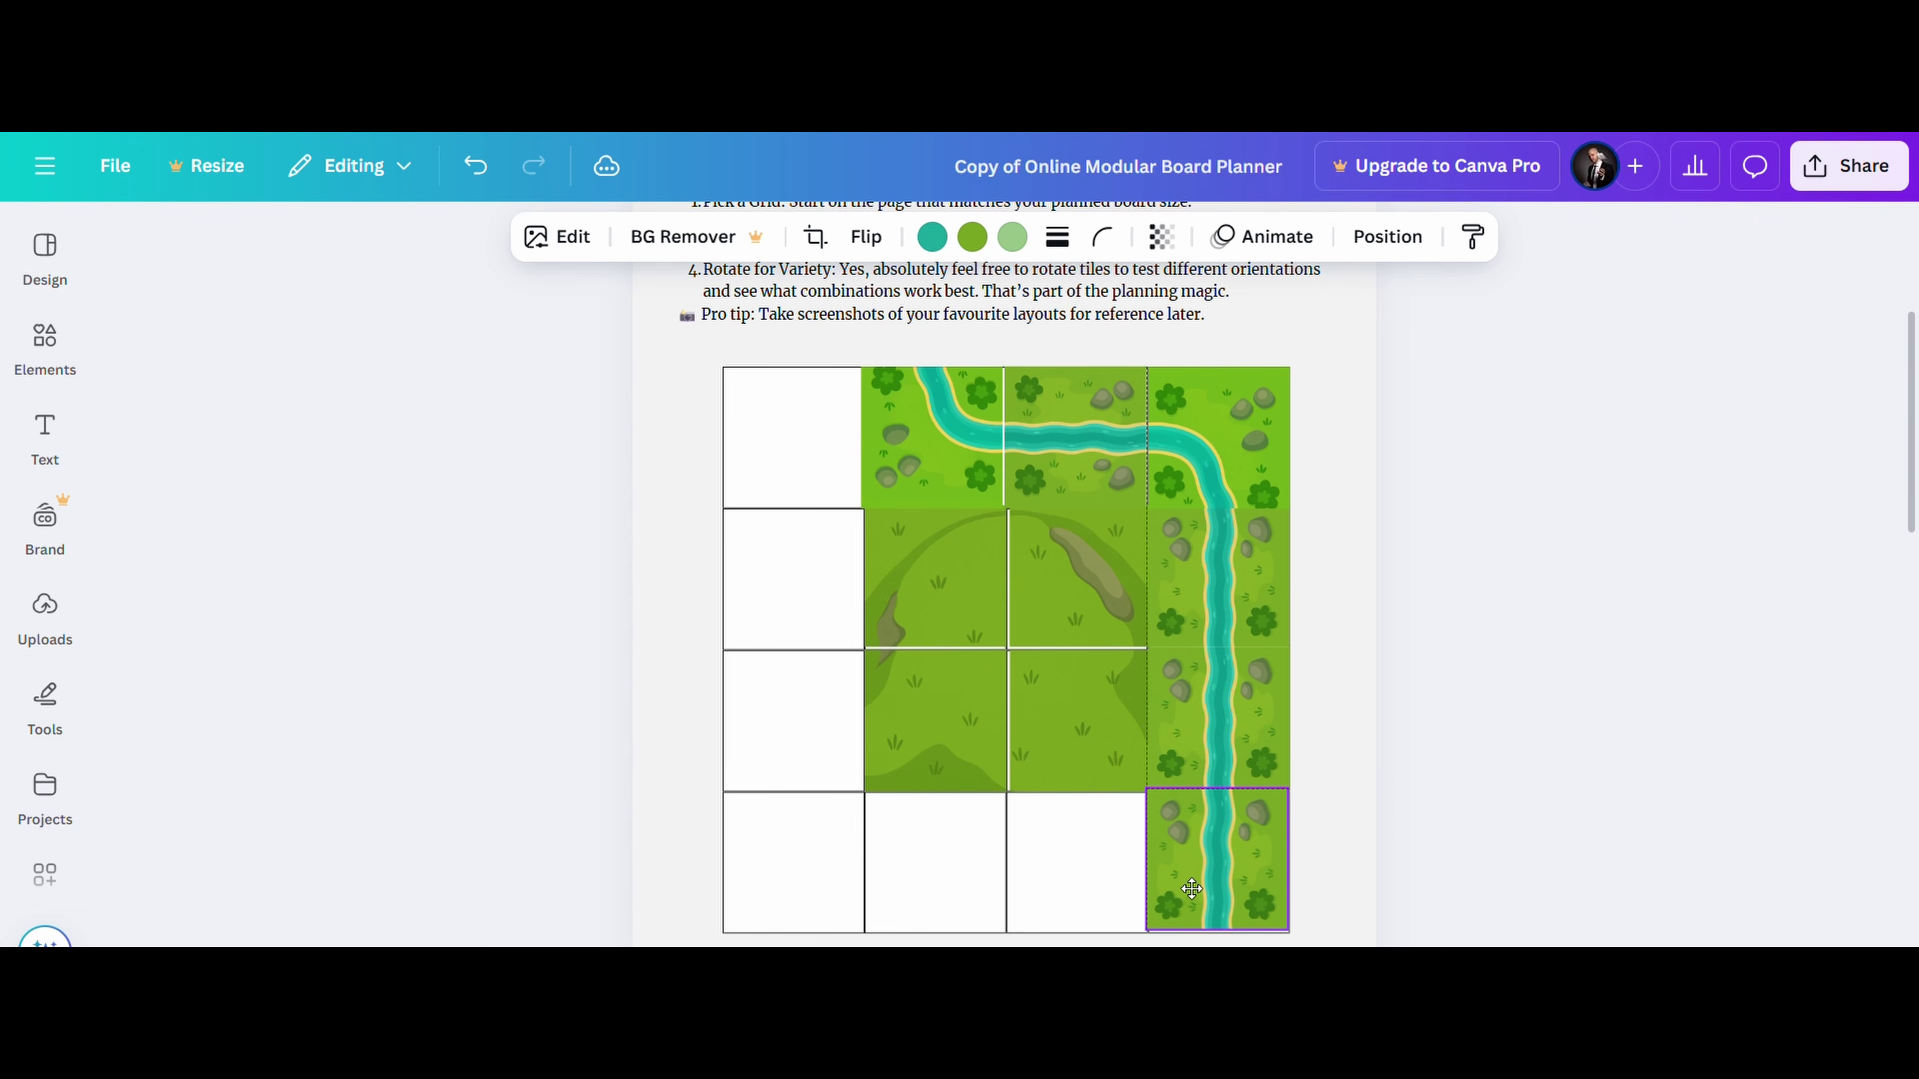
click(1497, 783)
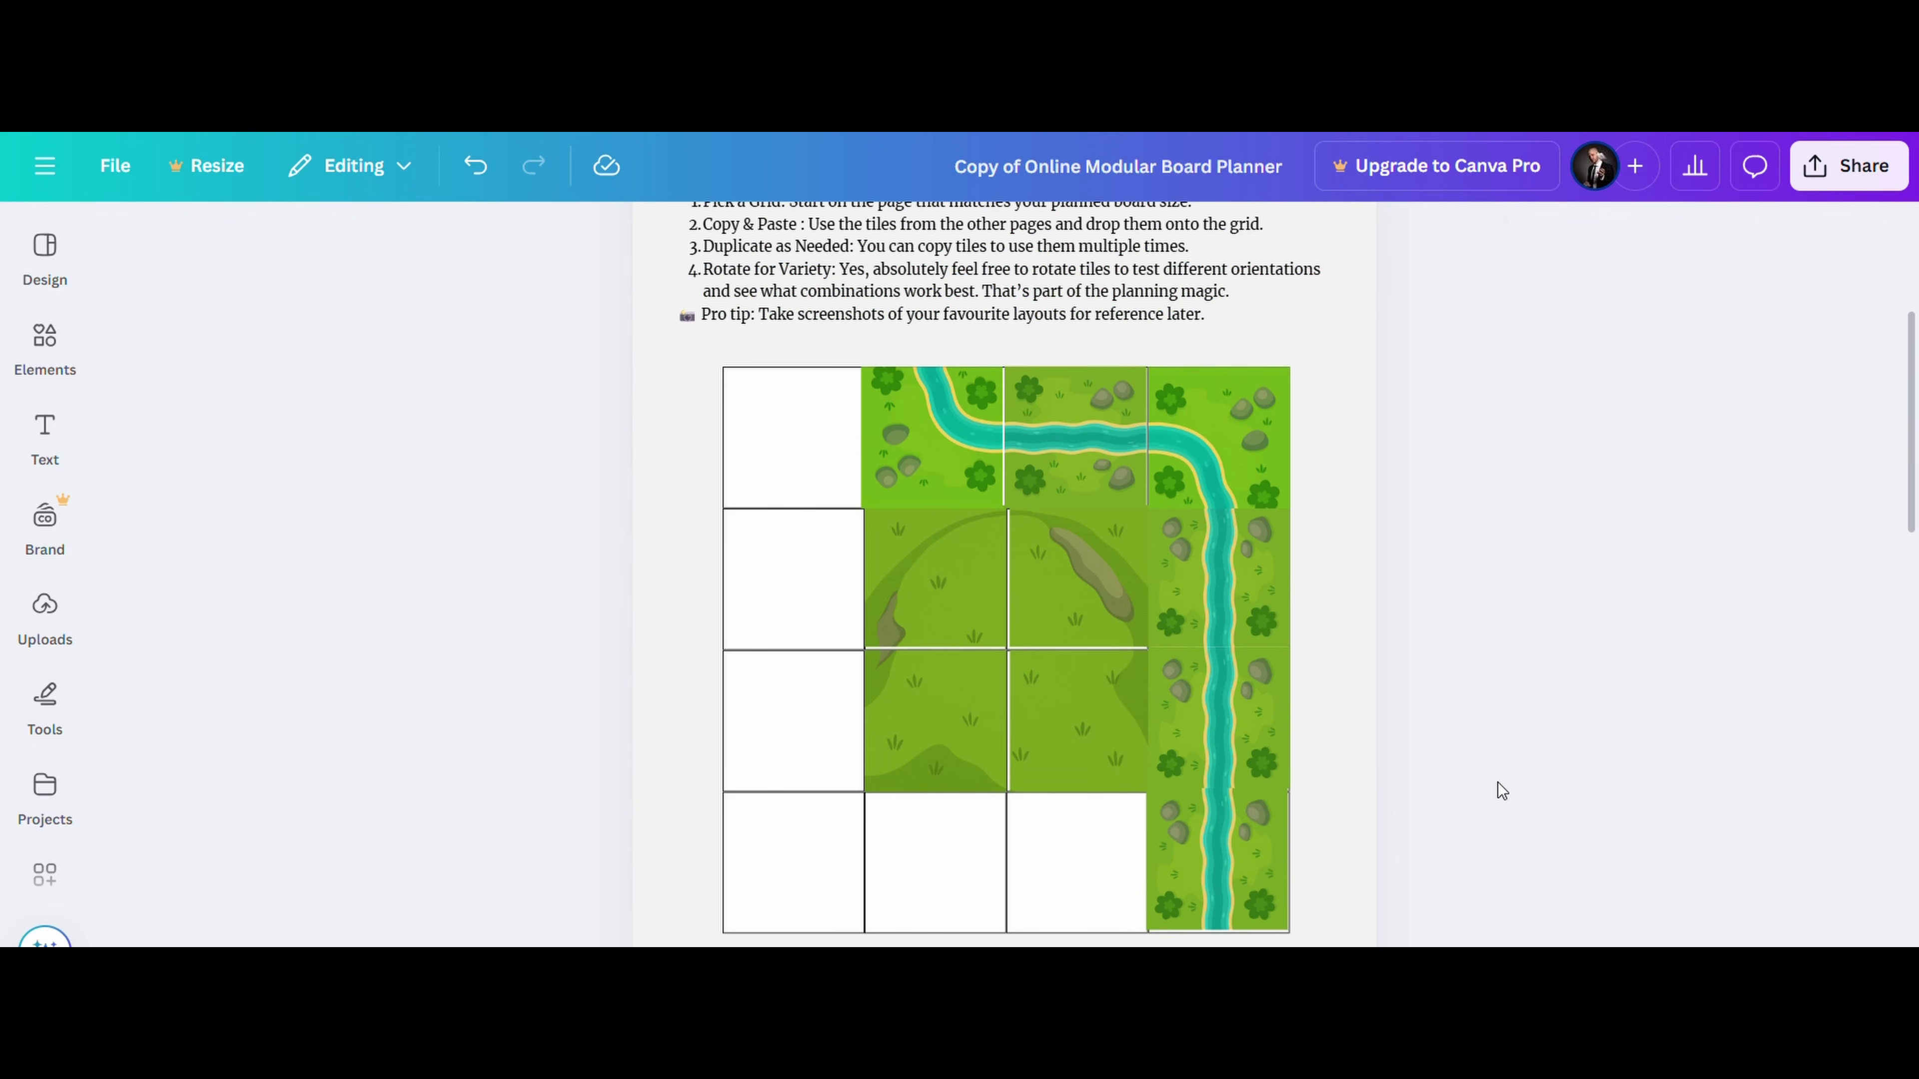
Copy the tree-ringed dirt clearing tile from the fifth row of Grassy Tiles into the grid's third-row, first-column cell.
scroll(1497, 783, down, 2)
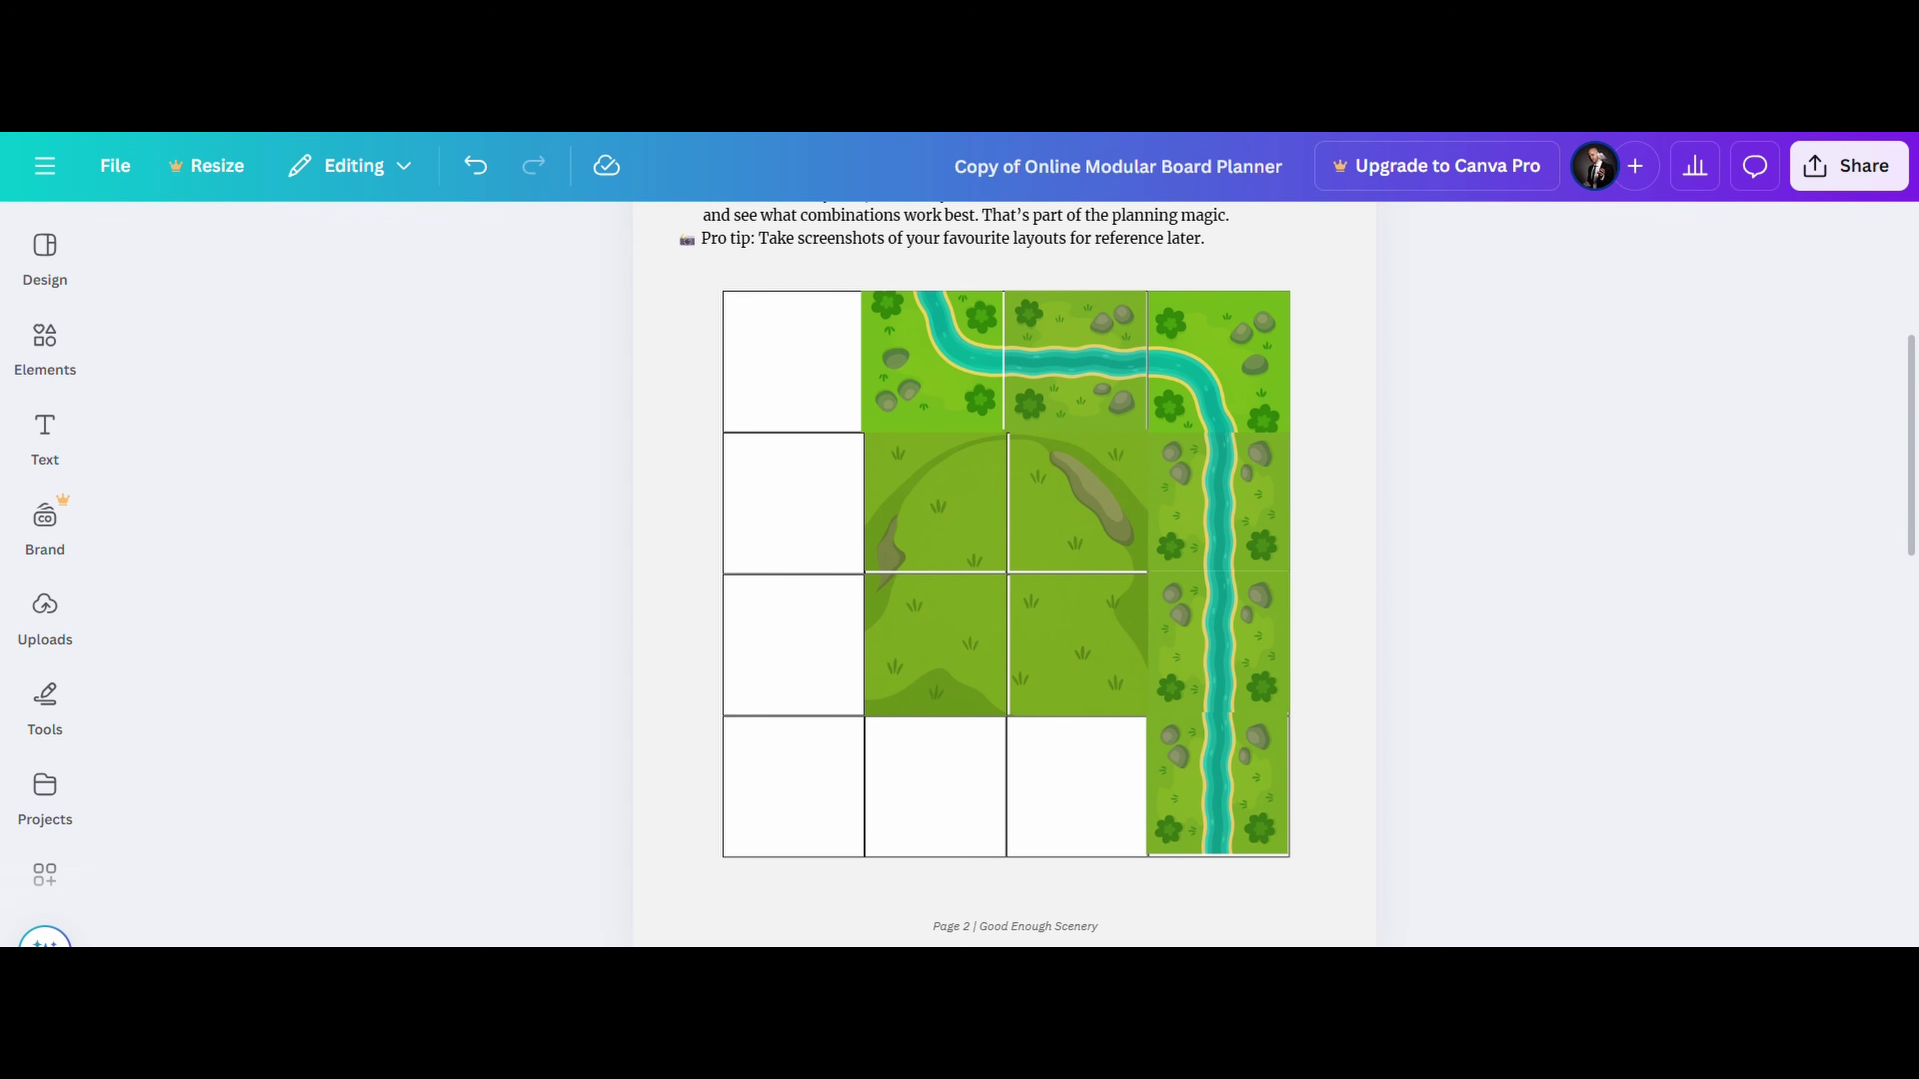
scroll(1004, 575, down, 10)
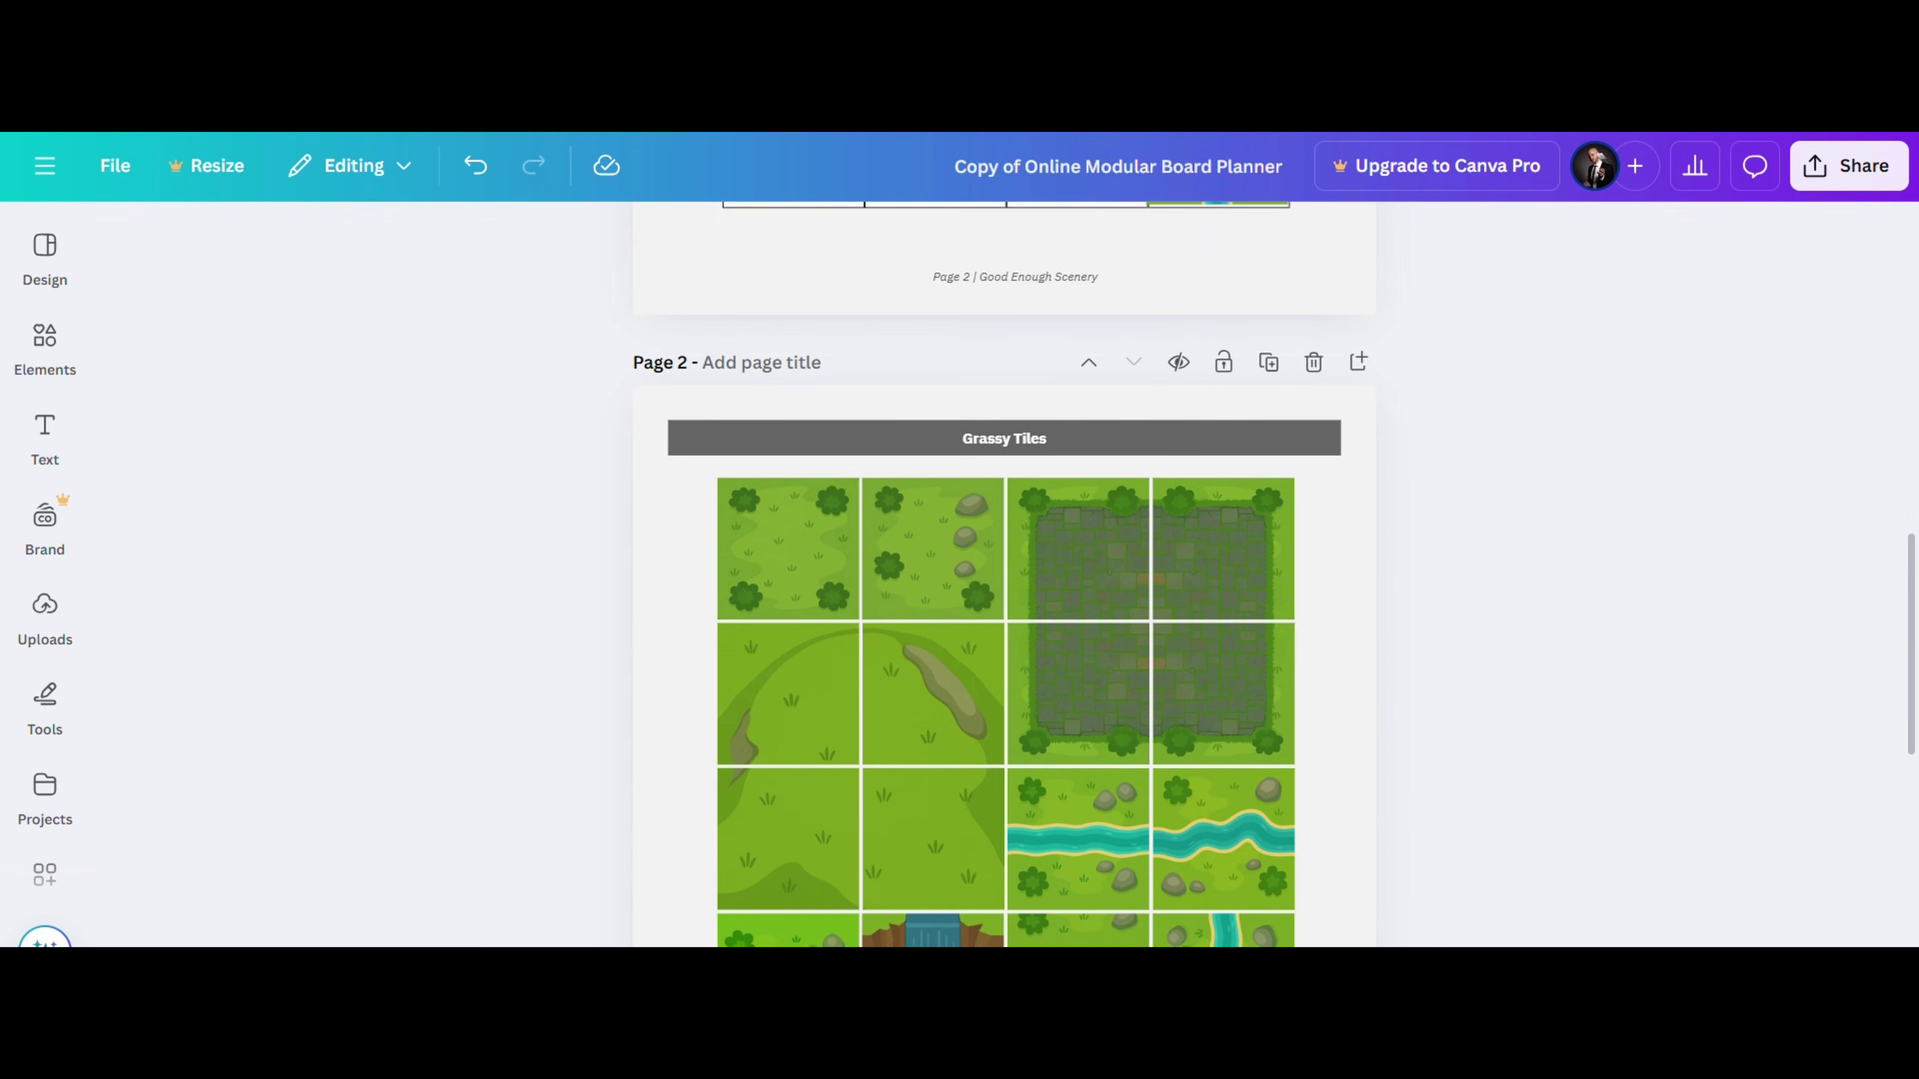
scroll(1004, 574, down, 5)
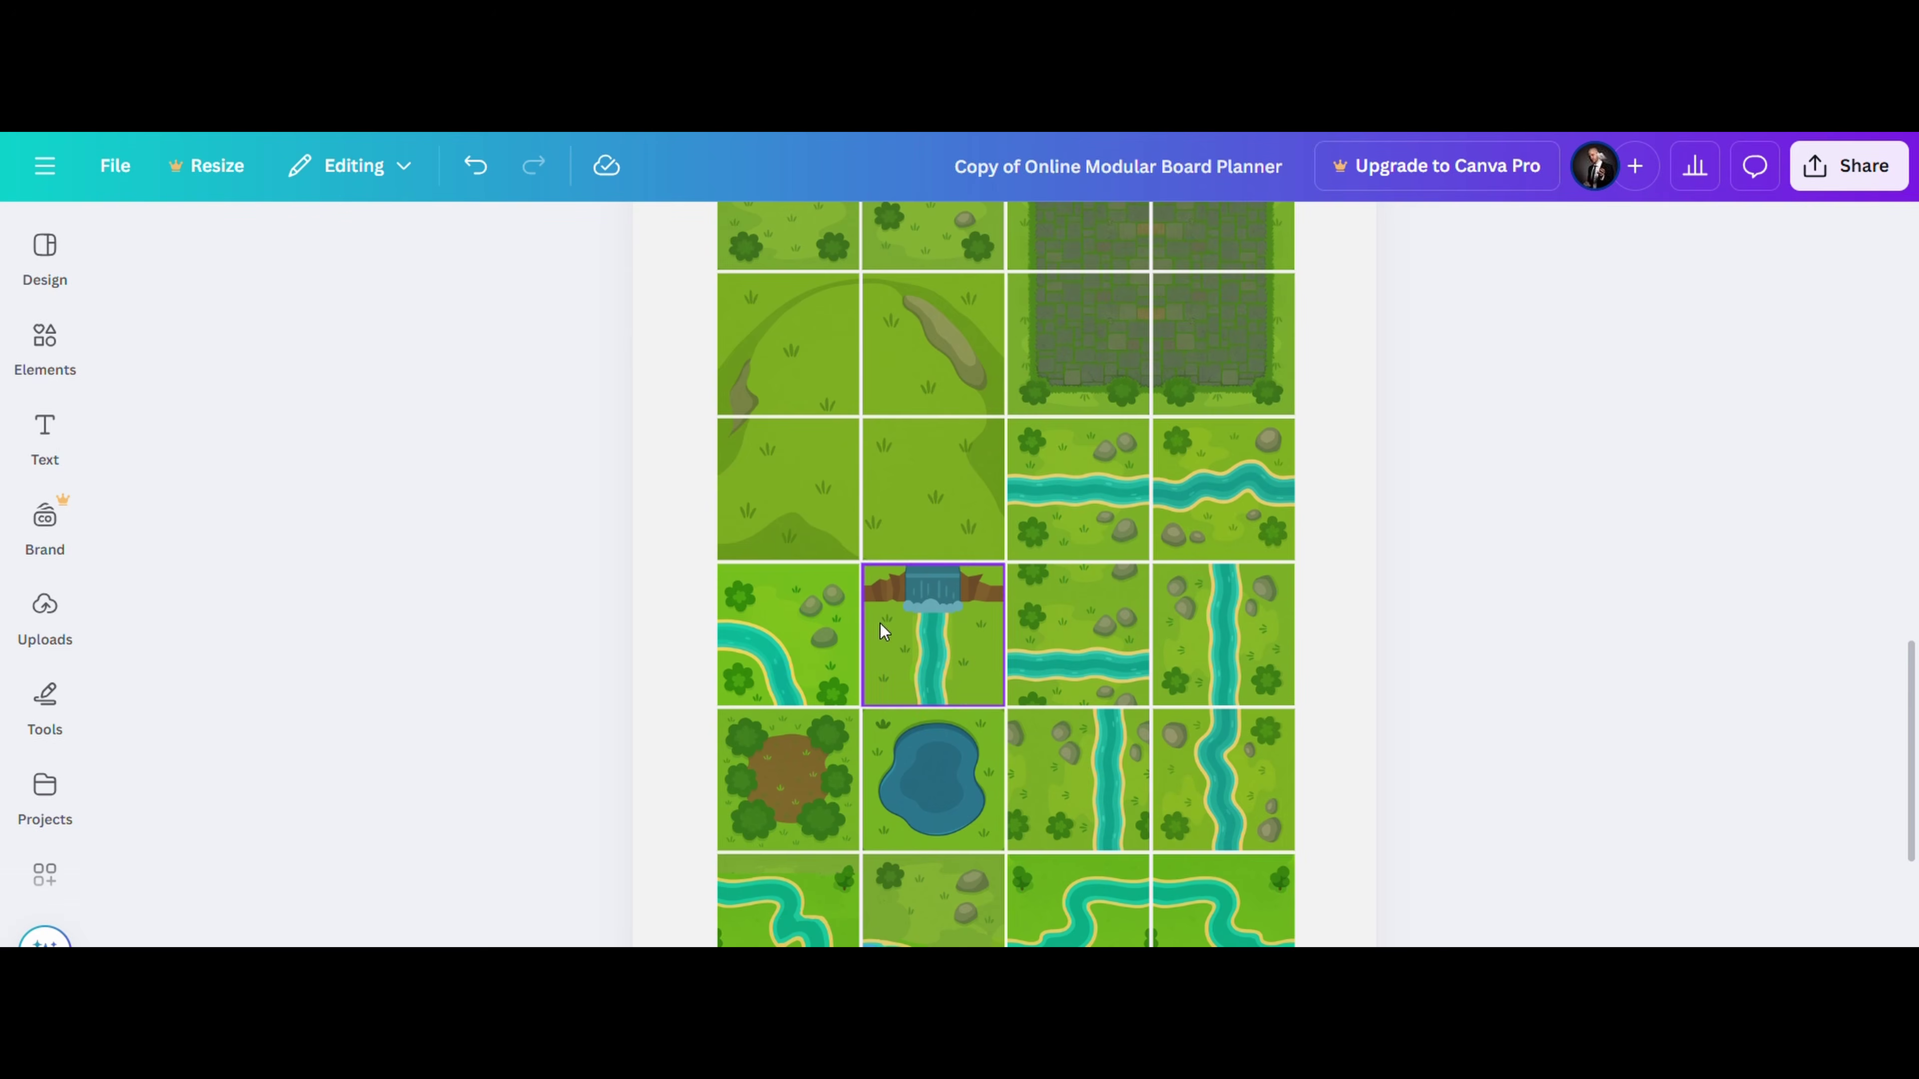
click(764, 769)
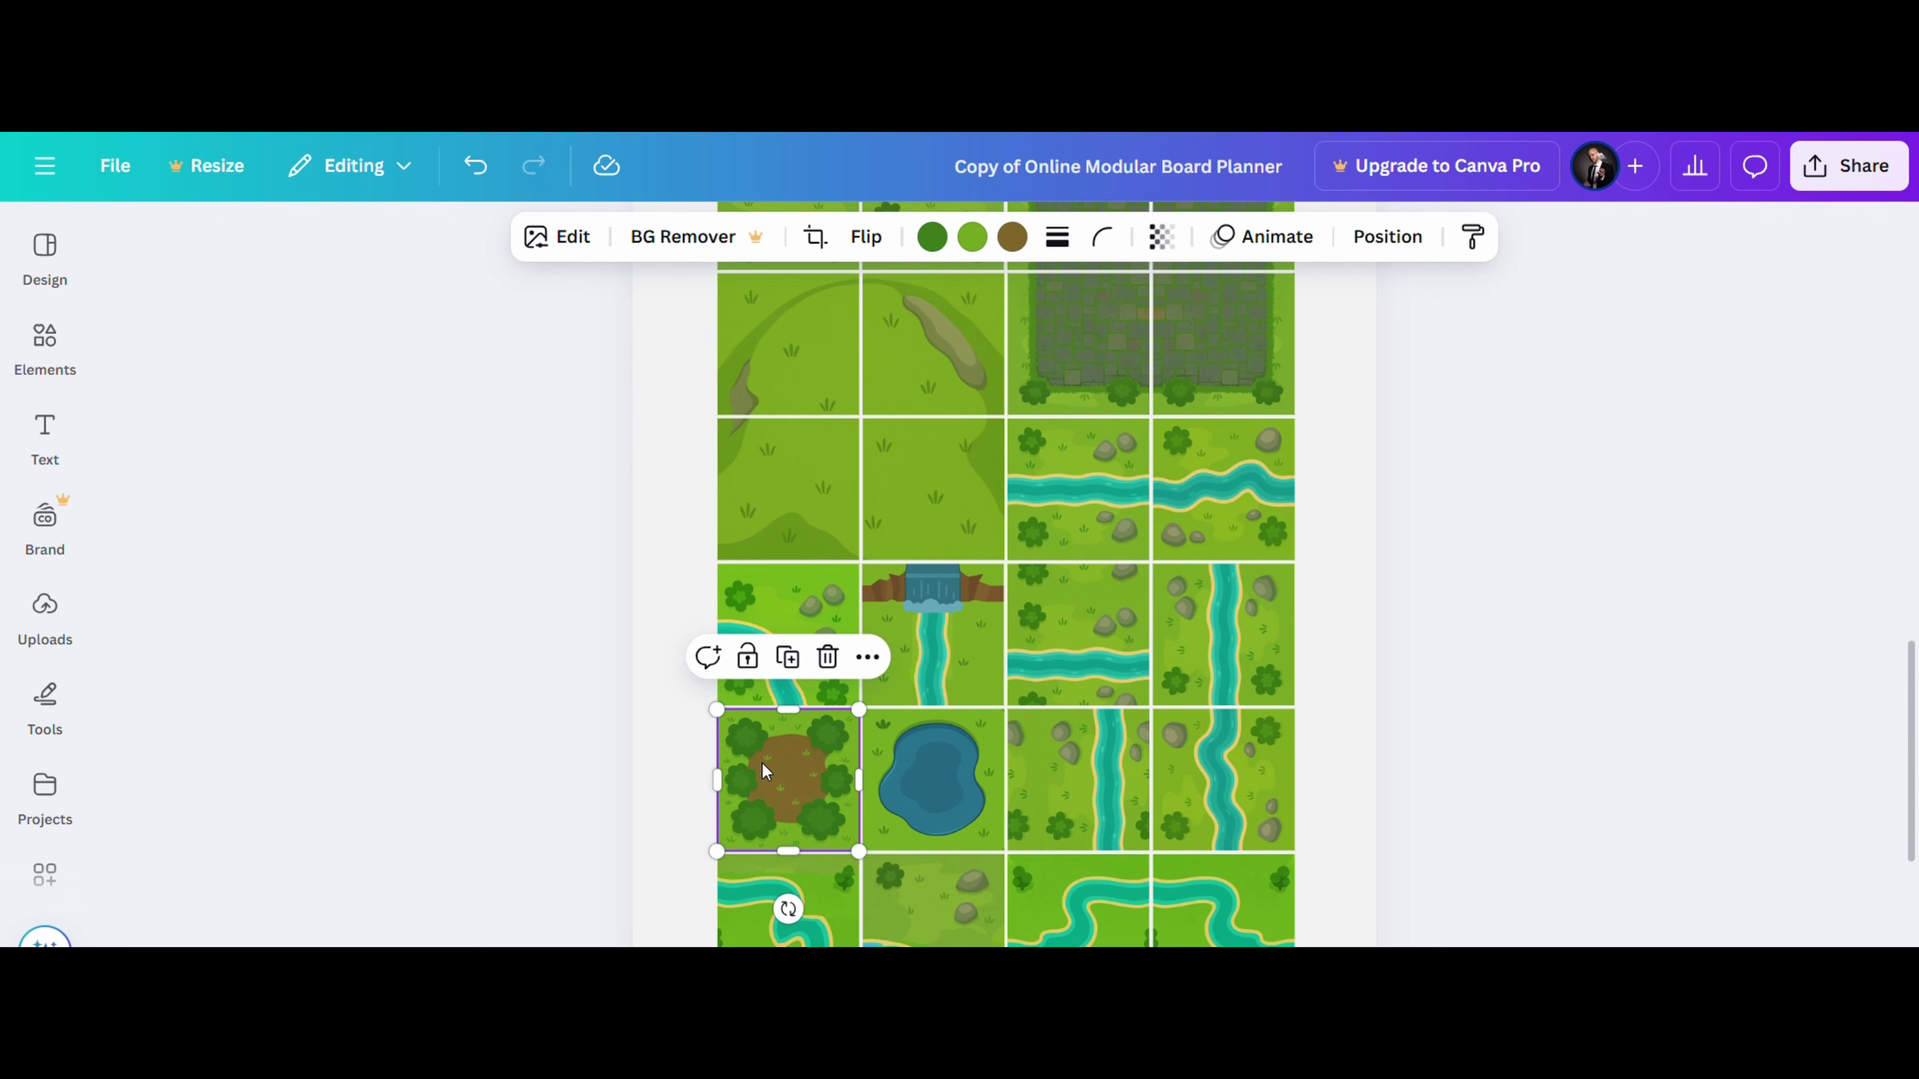
scroll(761, 764, up, 20)
scroll(1005, 529, up, 2)
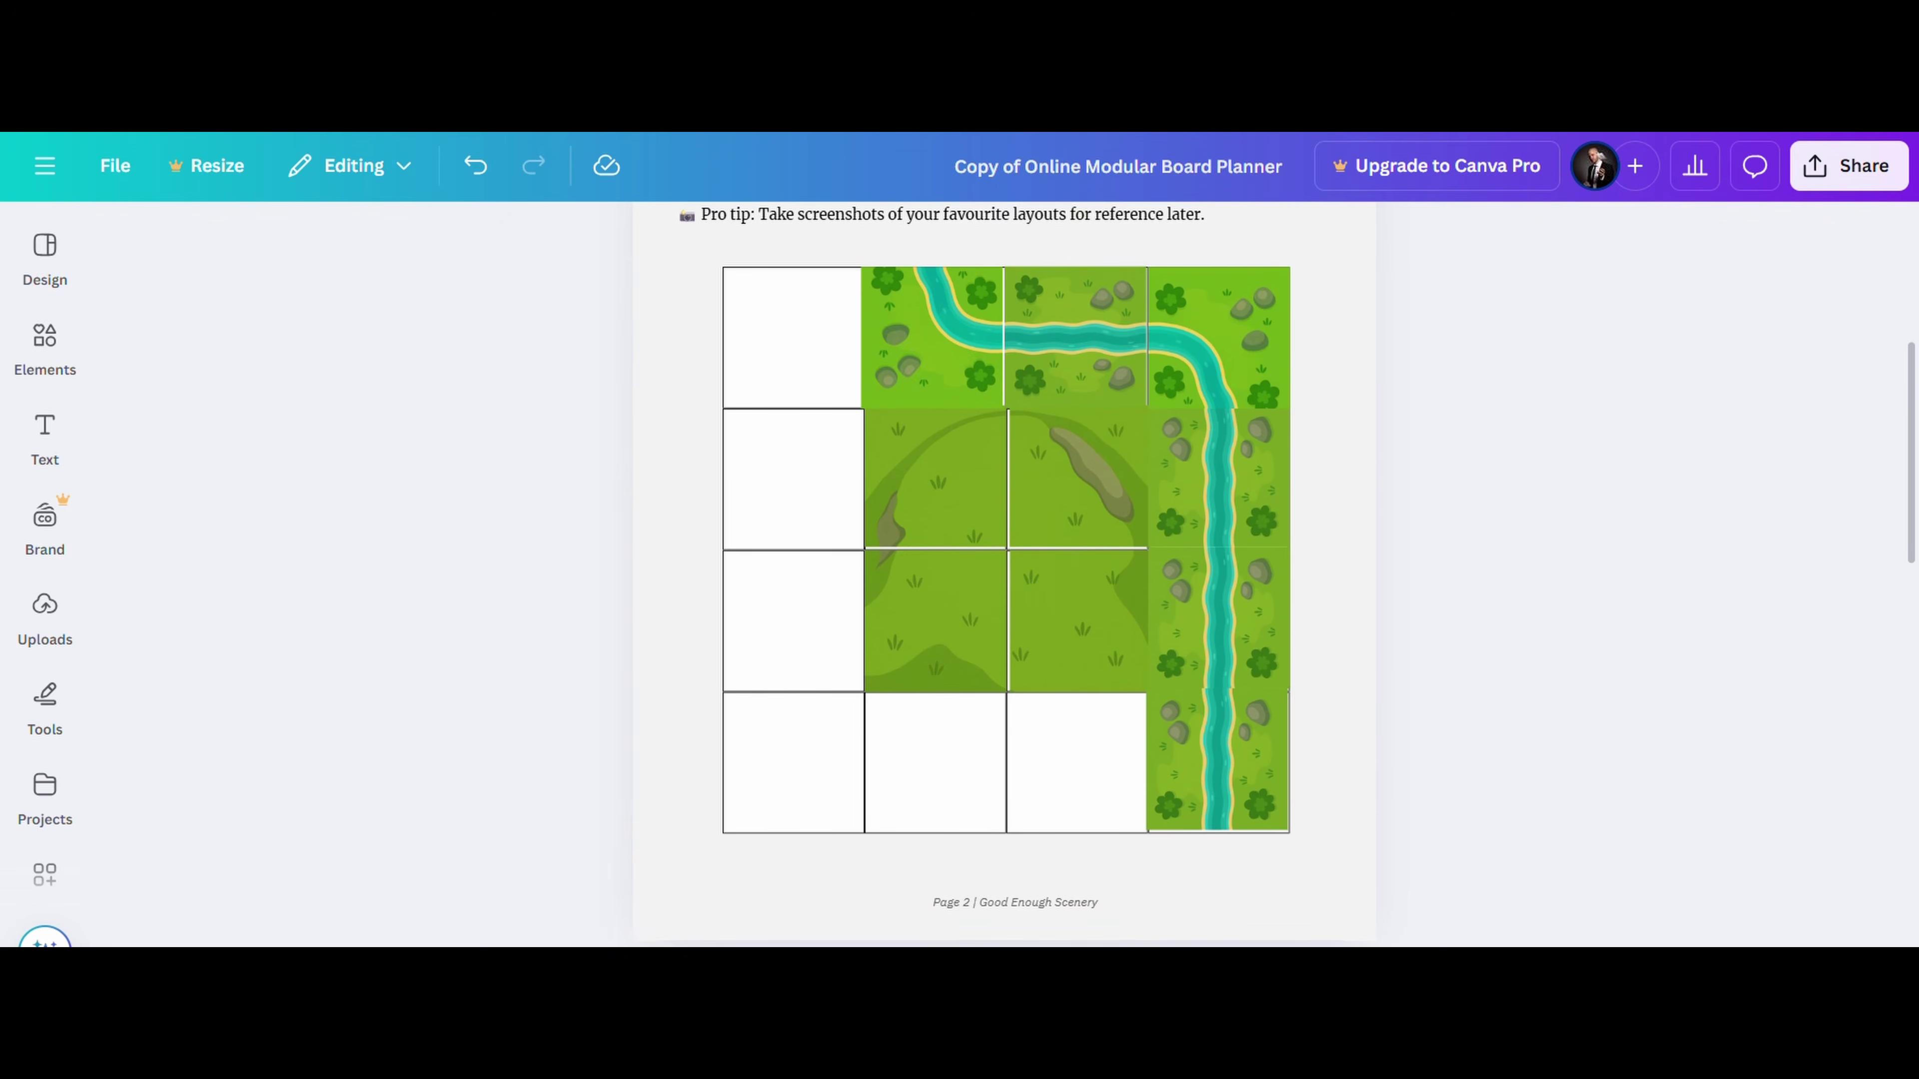
key(ctrl+v)
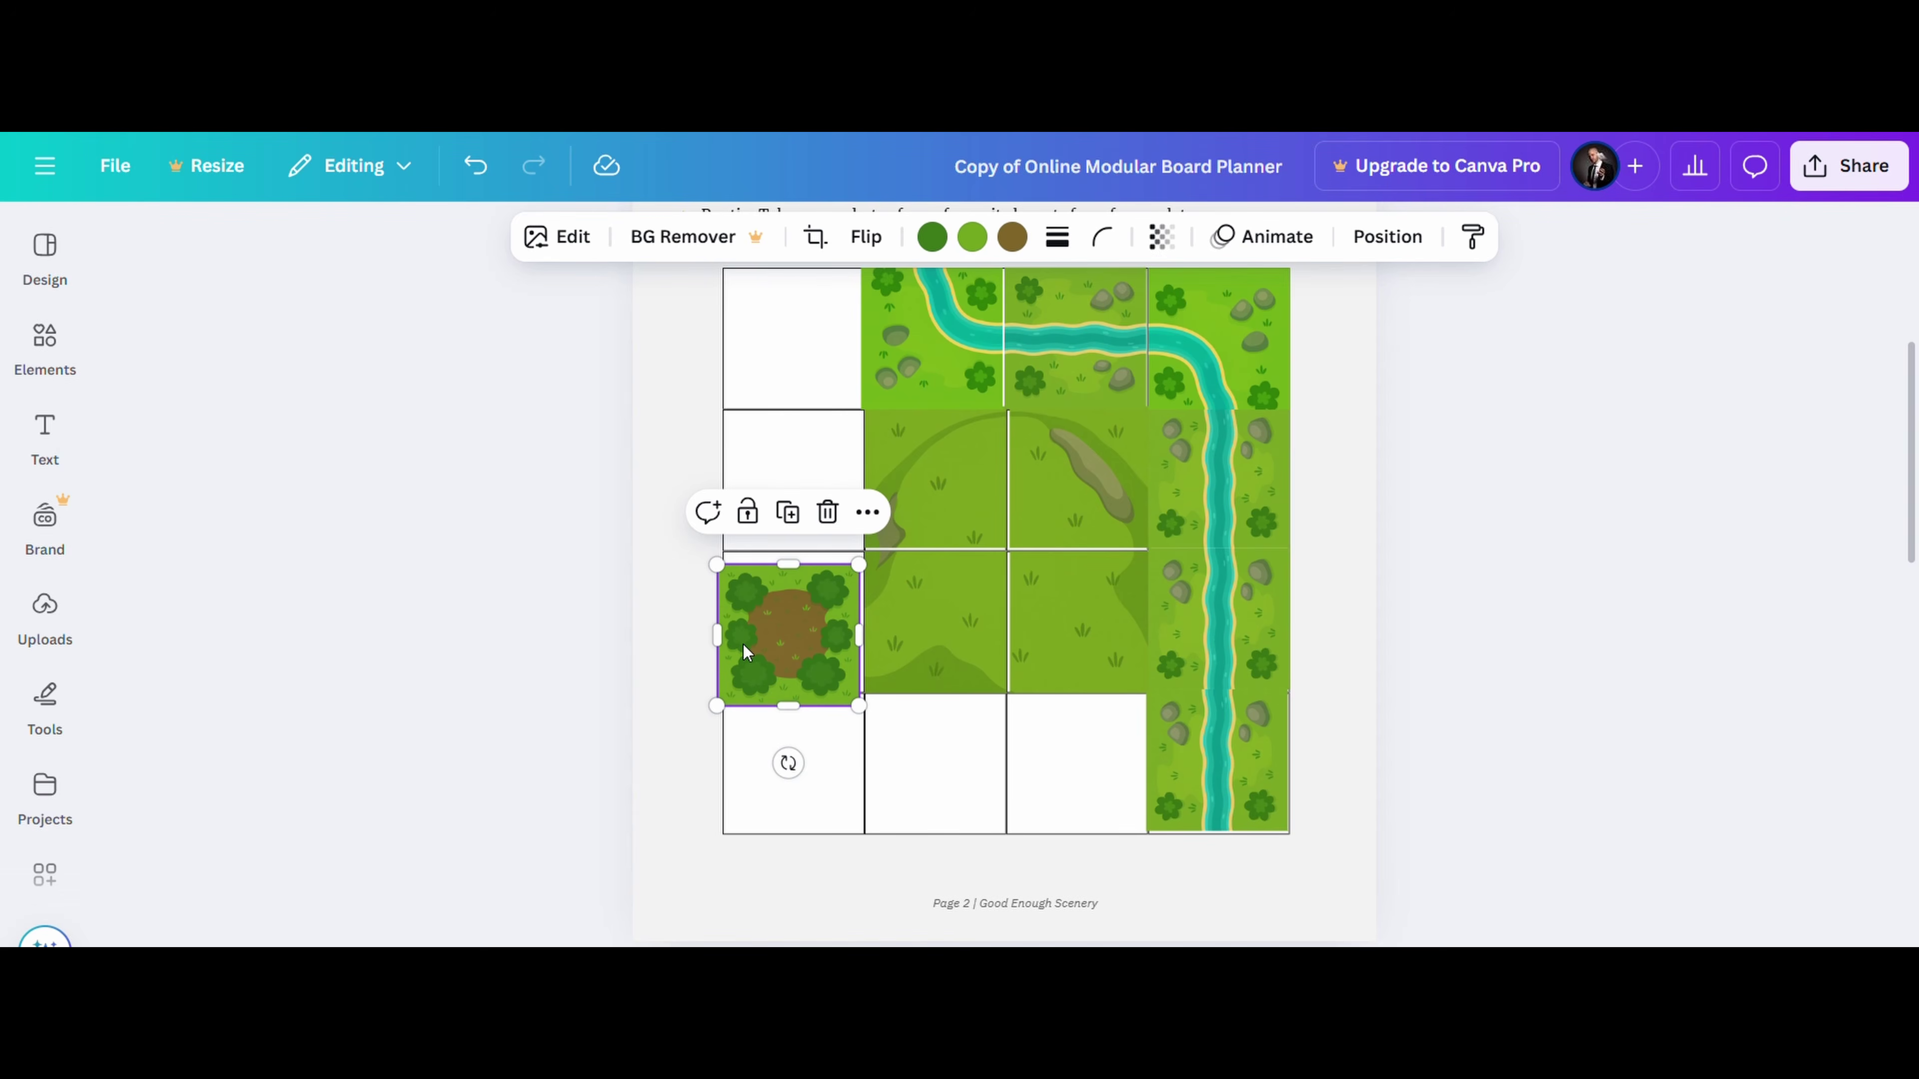
drag(763, 641, 768, 630)
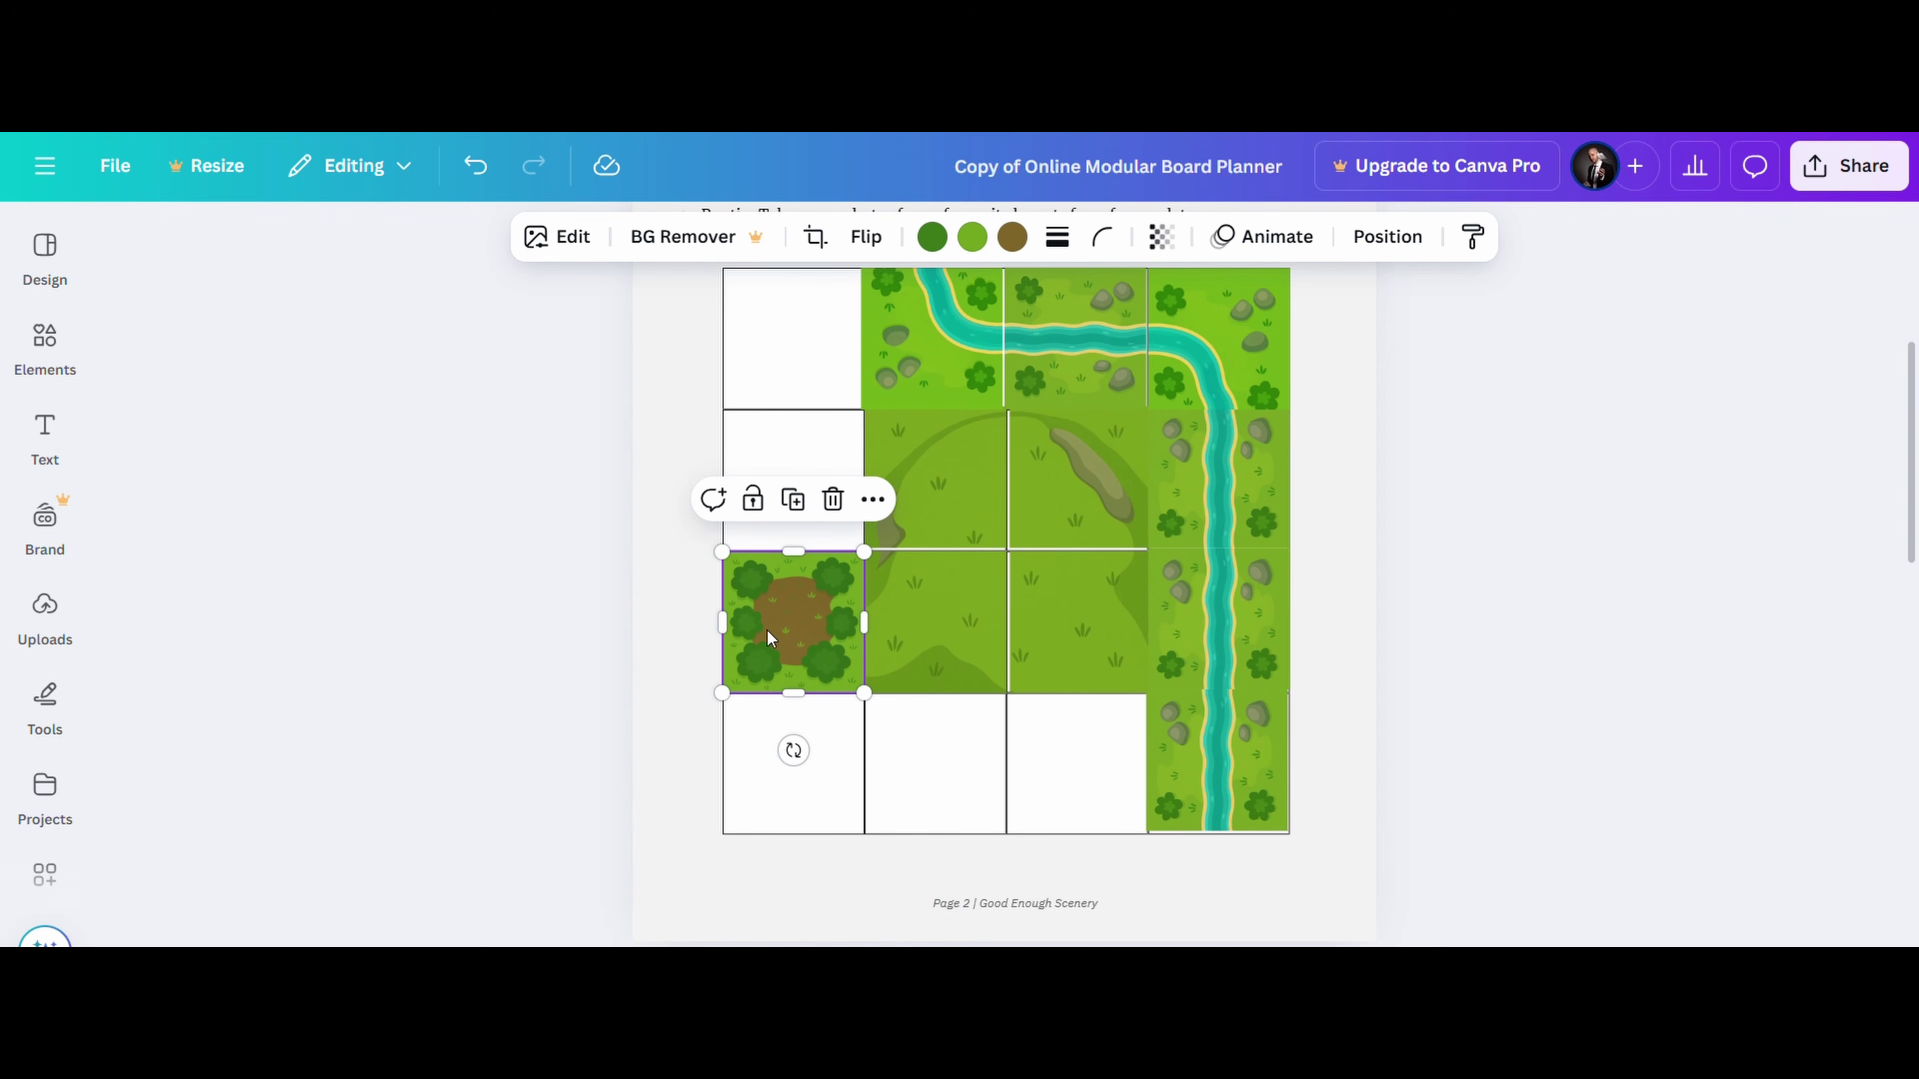
click(681, 630)
Copy the grass tile with three rocks from the first row of Grassy Tiles into the grid's fourth-row, third-column cell.
scroll(717, 680, down, 5)
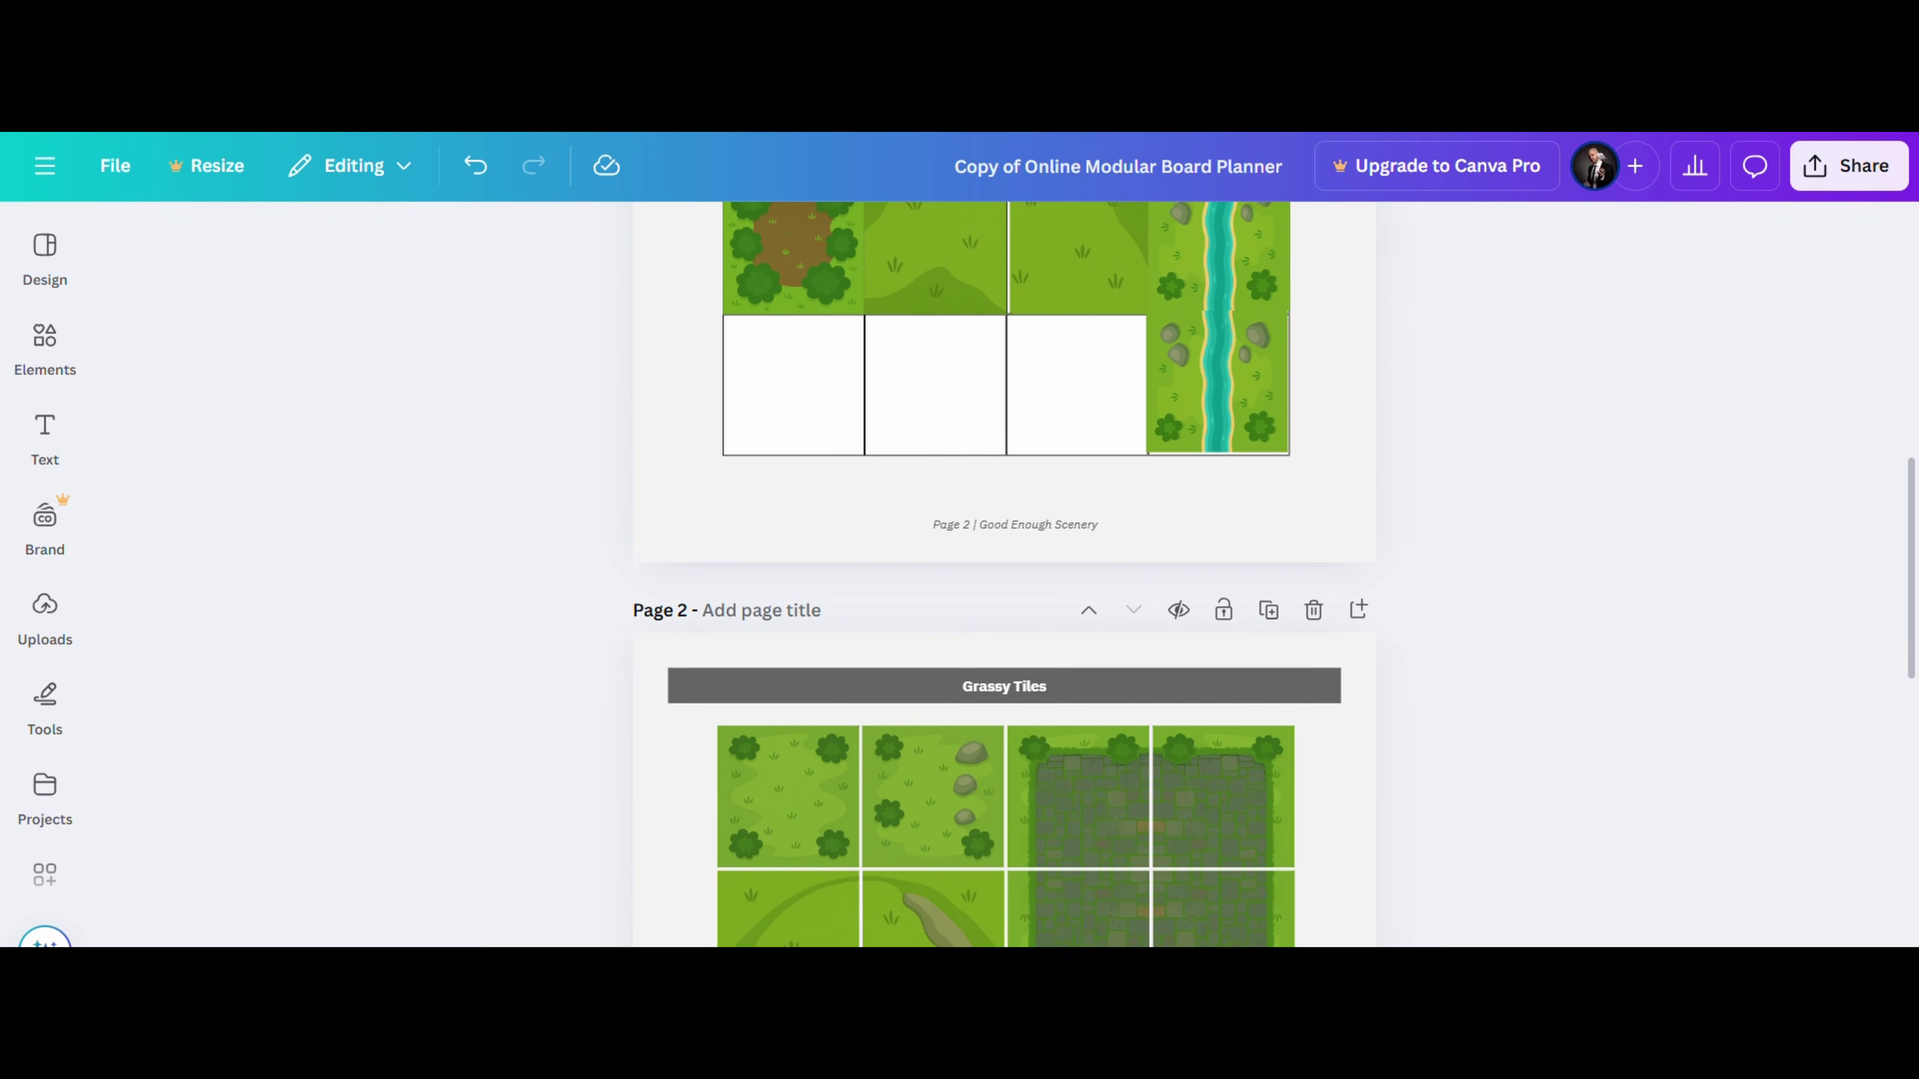
click(906, 807)
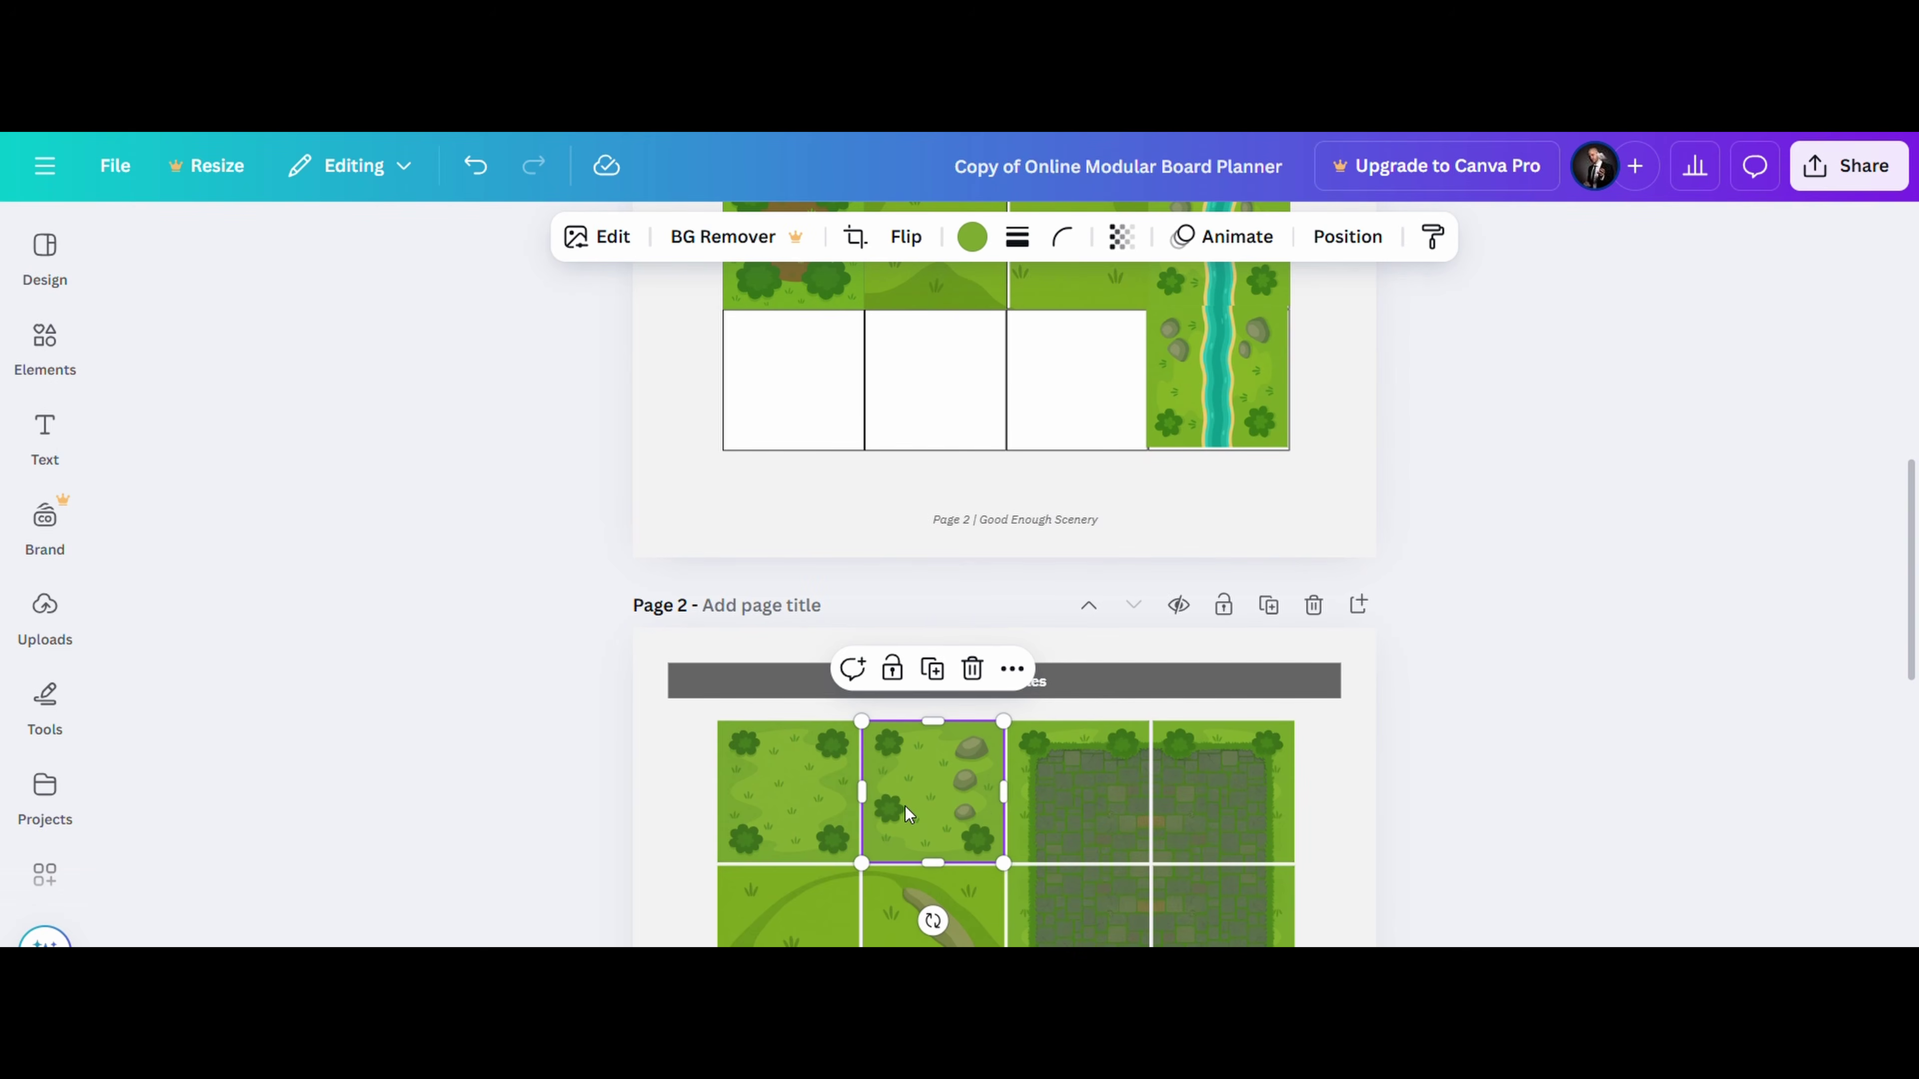
scroll(906, 807, up, 2)
scroll(1005, 574, up, 4)
key(ctrl+v)
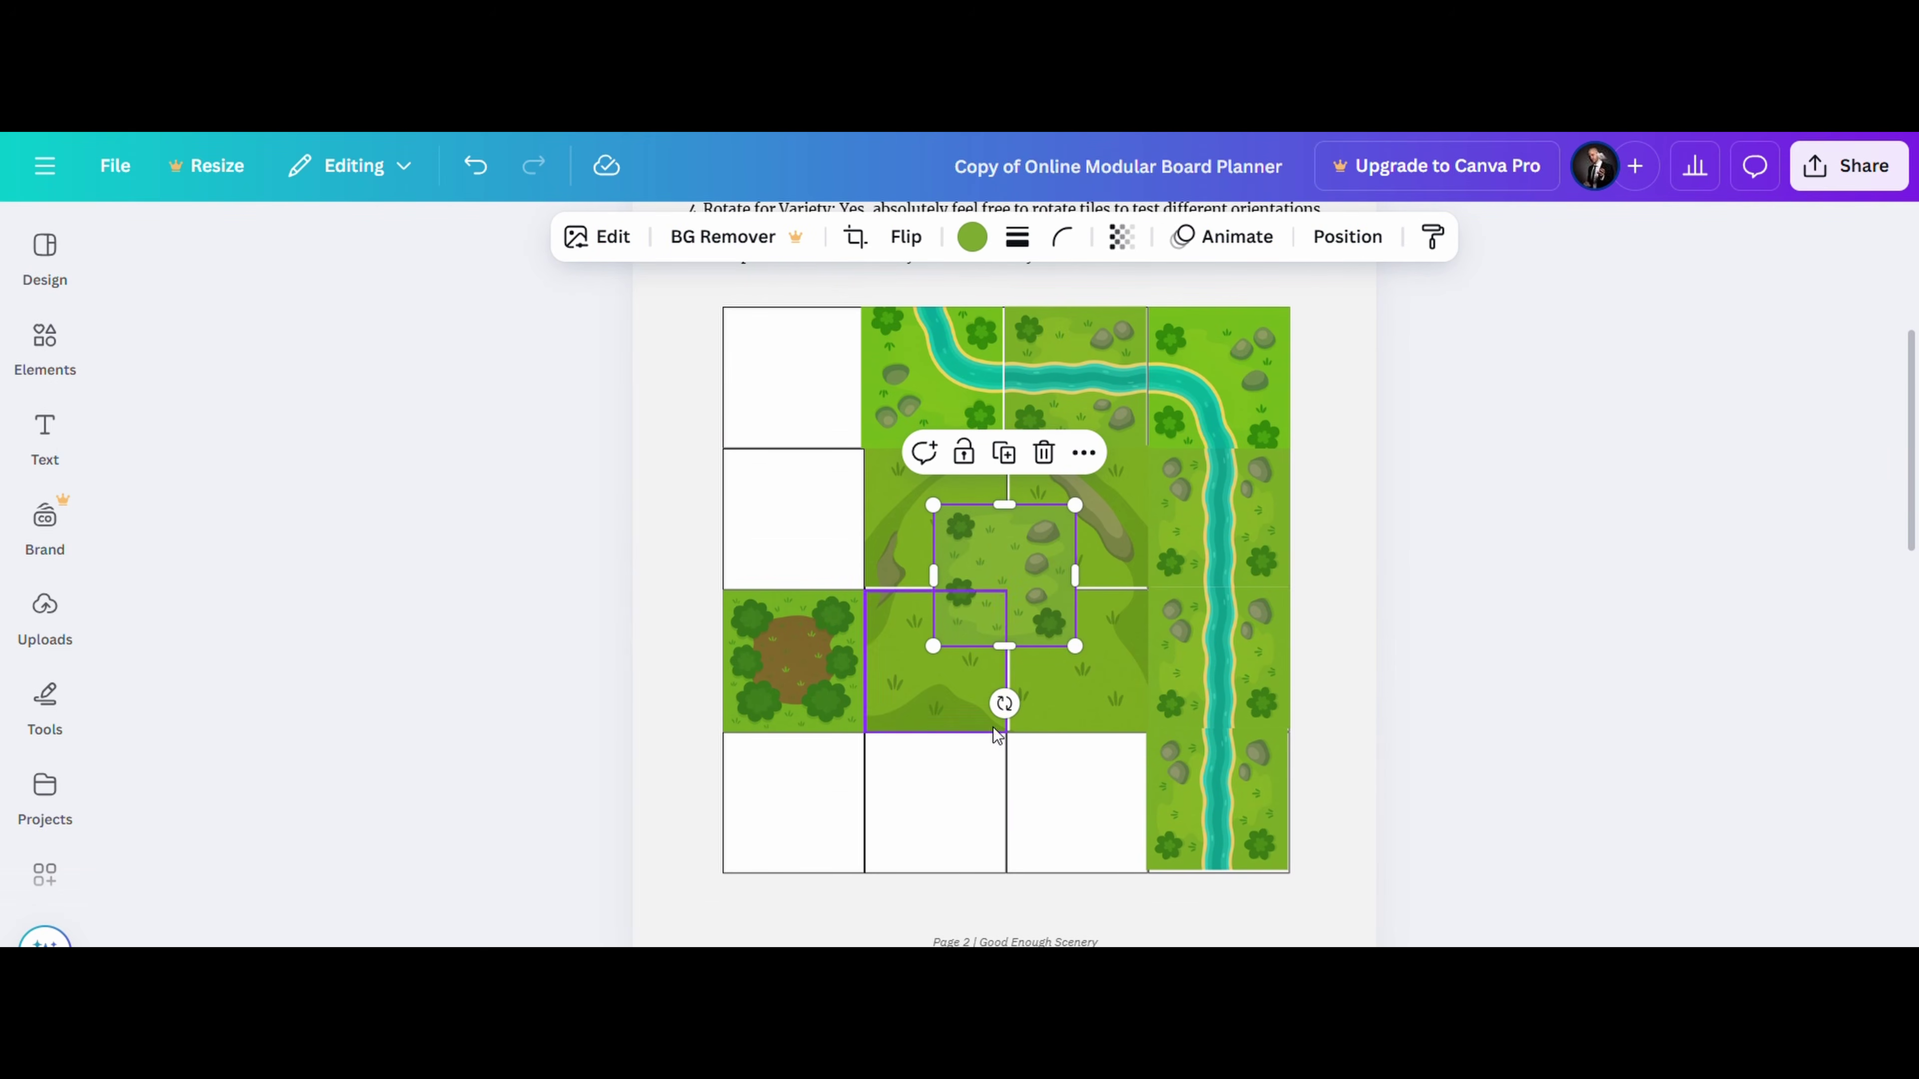
drag(1002, 585, 1069, 808)
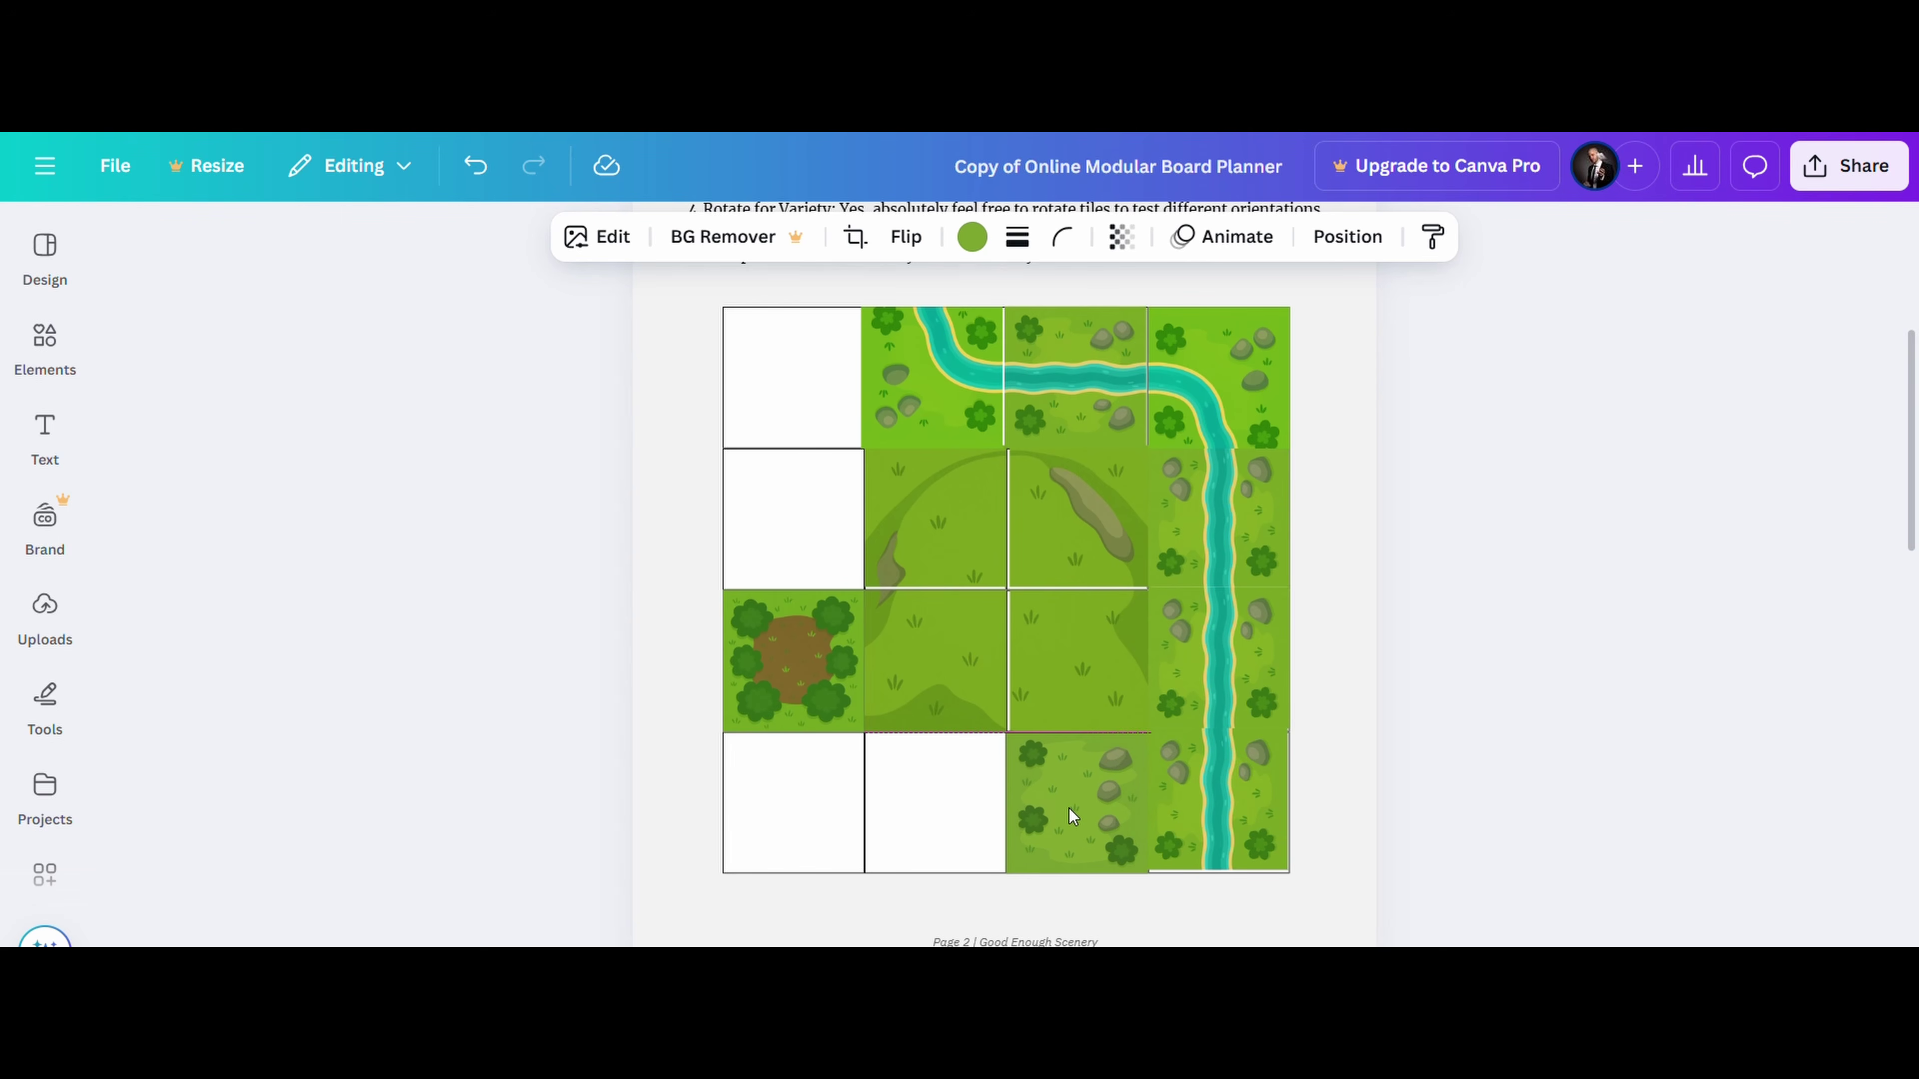
Paste two more copies of the rocky grass tile into the second-row, first-column and fourth-row, second-column cells.
key(ctrl+v)
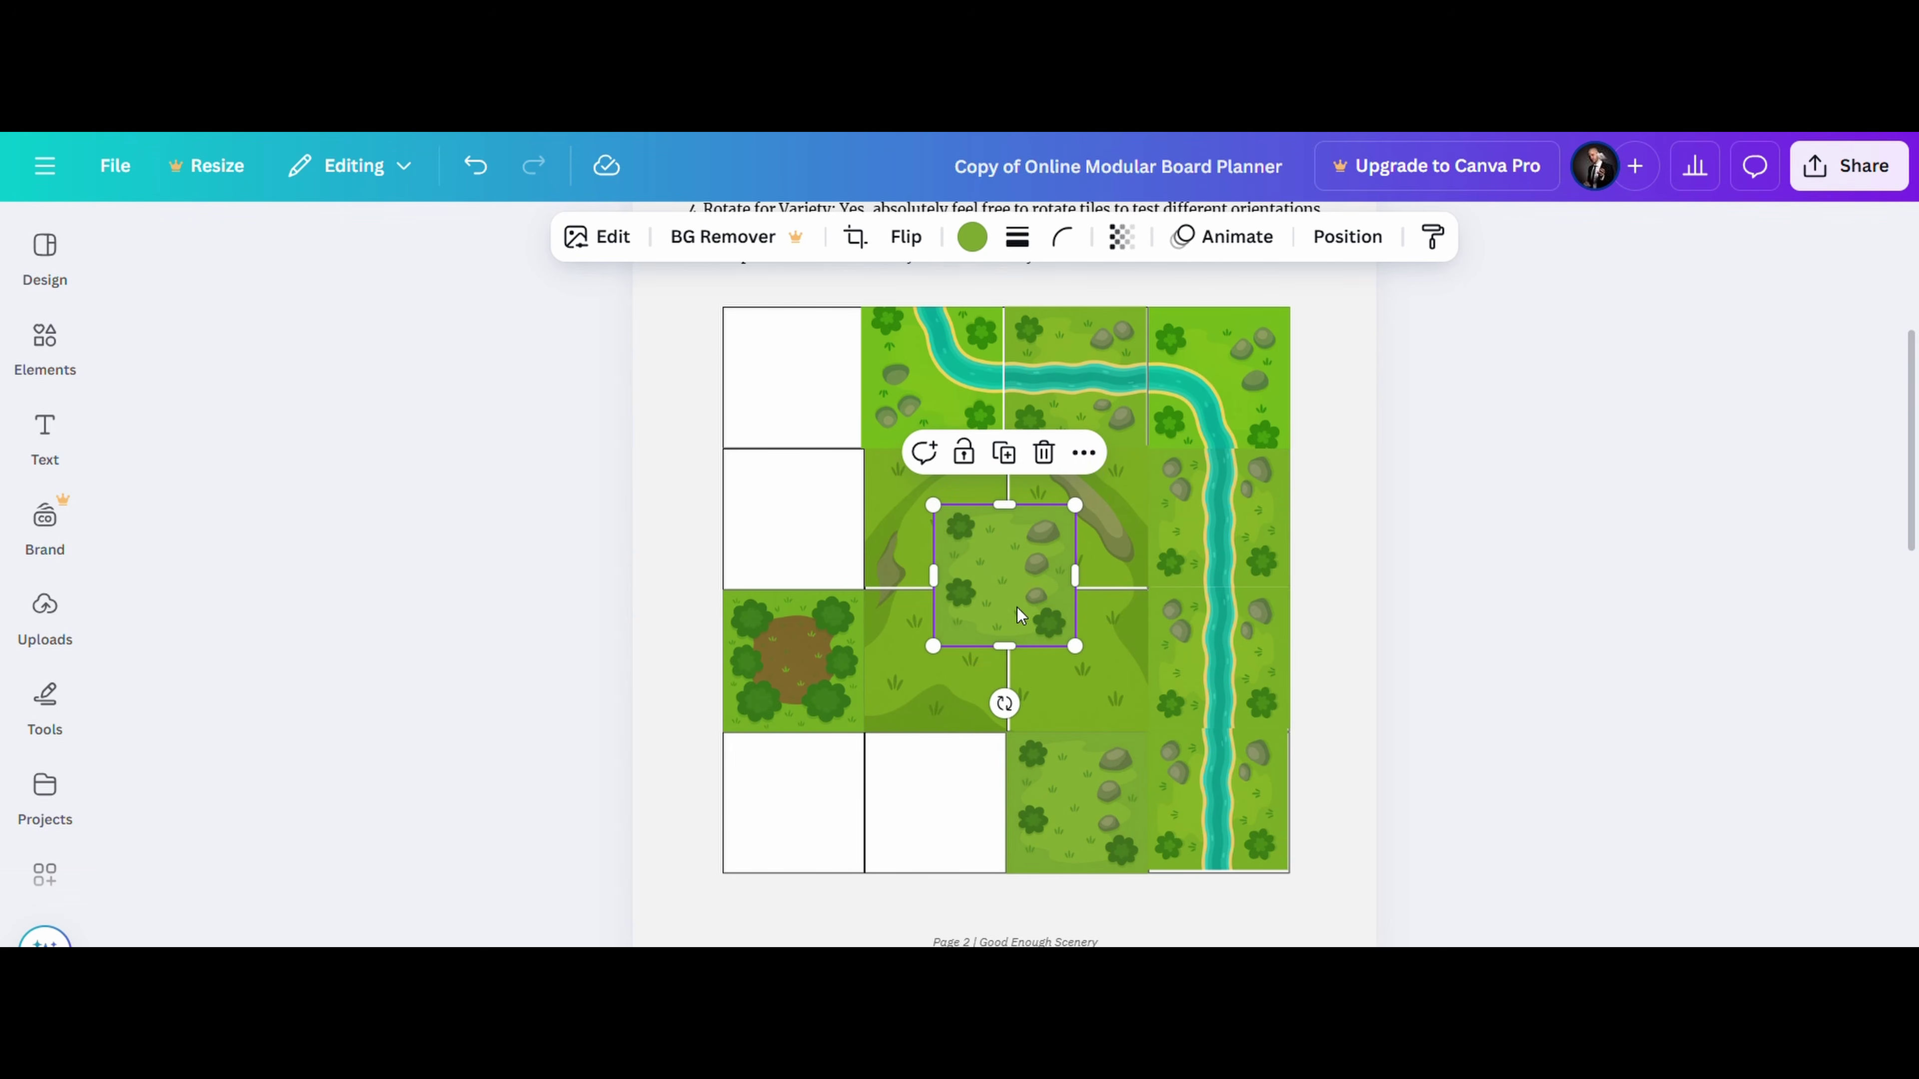
drag(1016, 608, 816, 555)
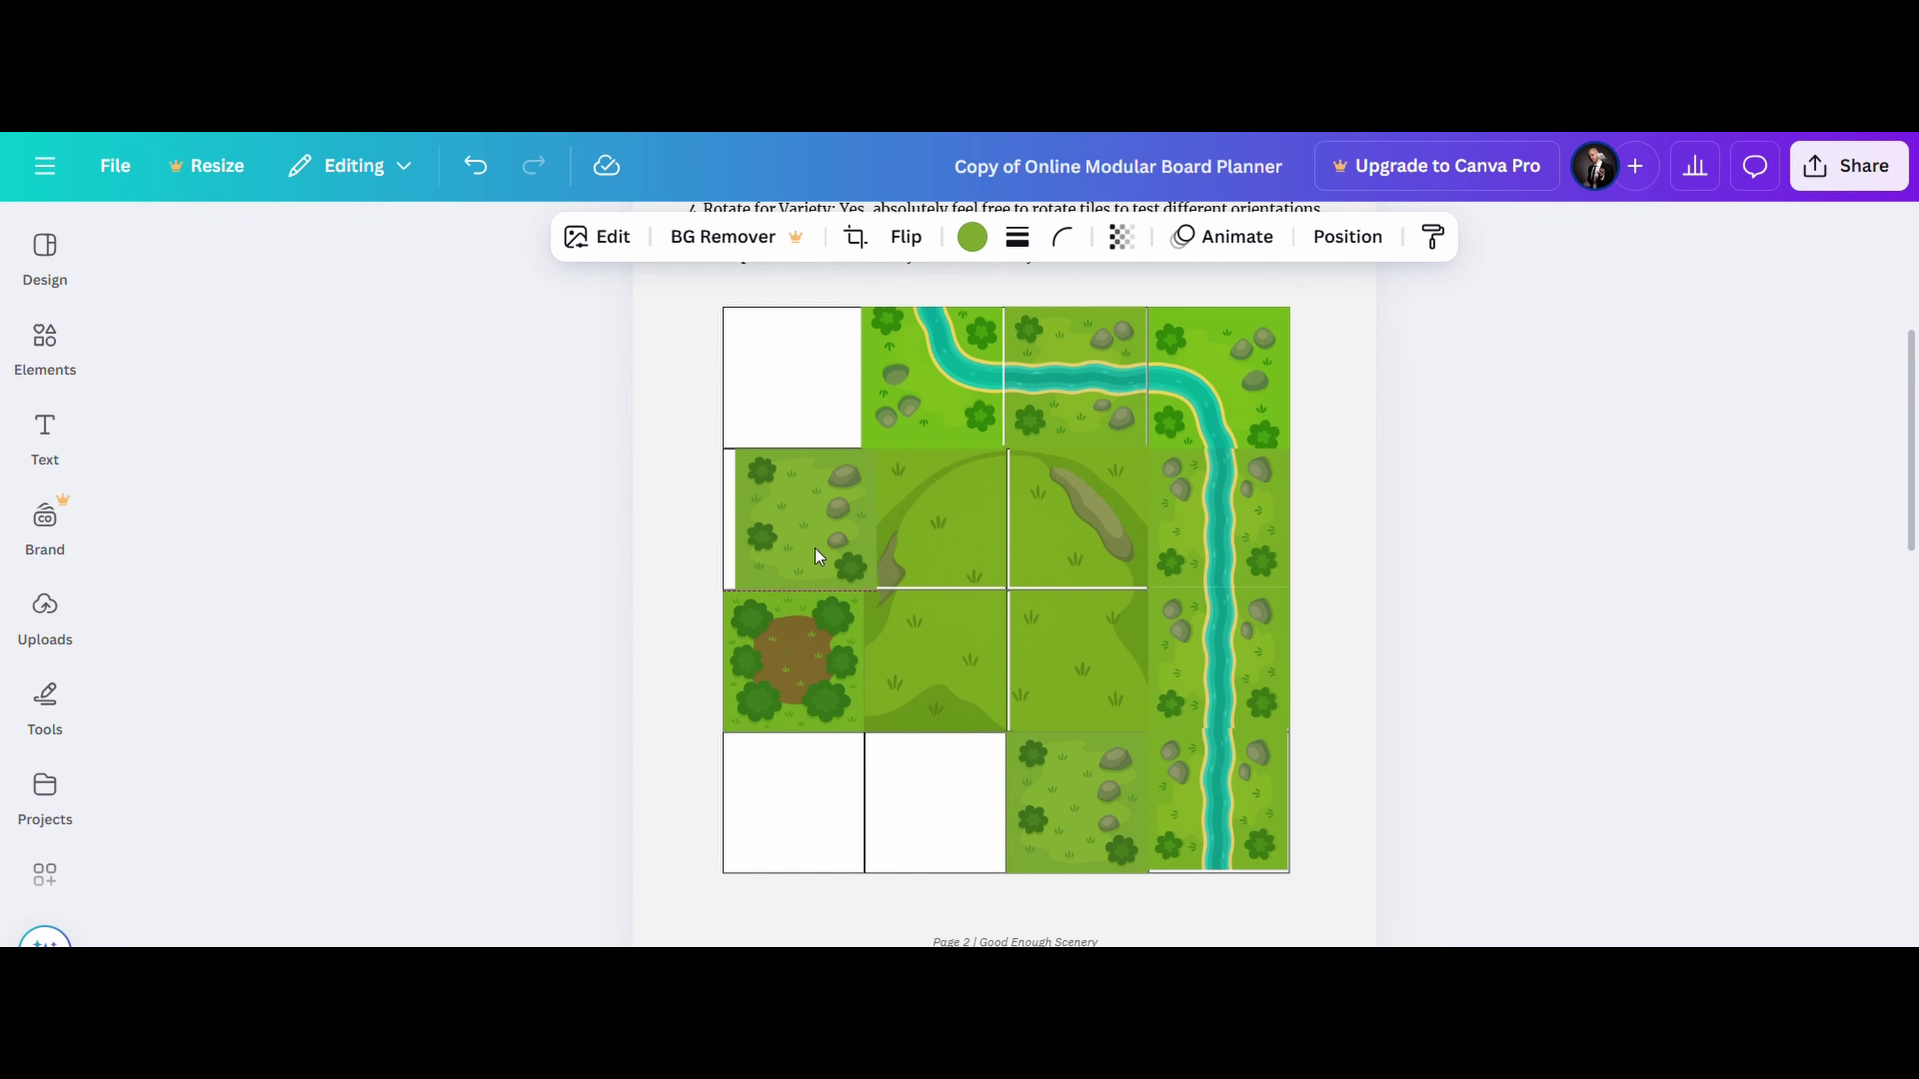
key(ctrl+v)
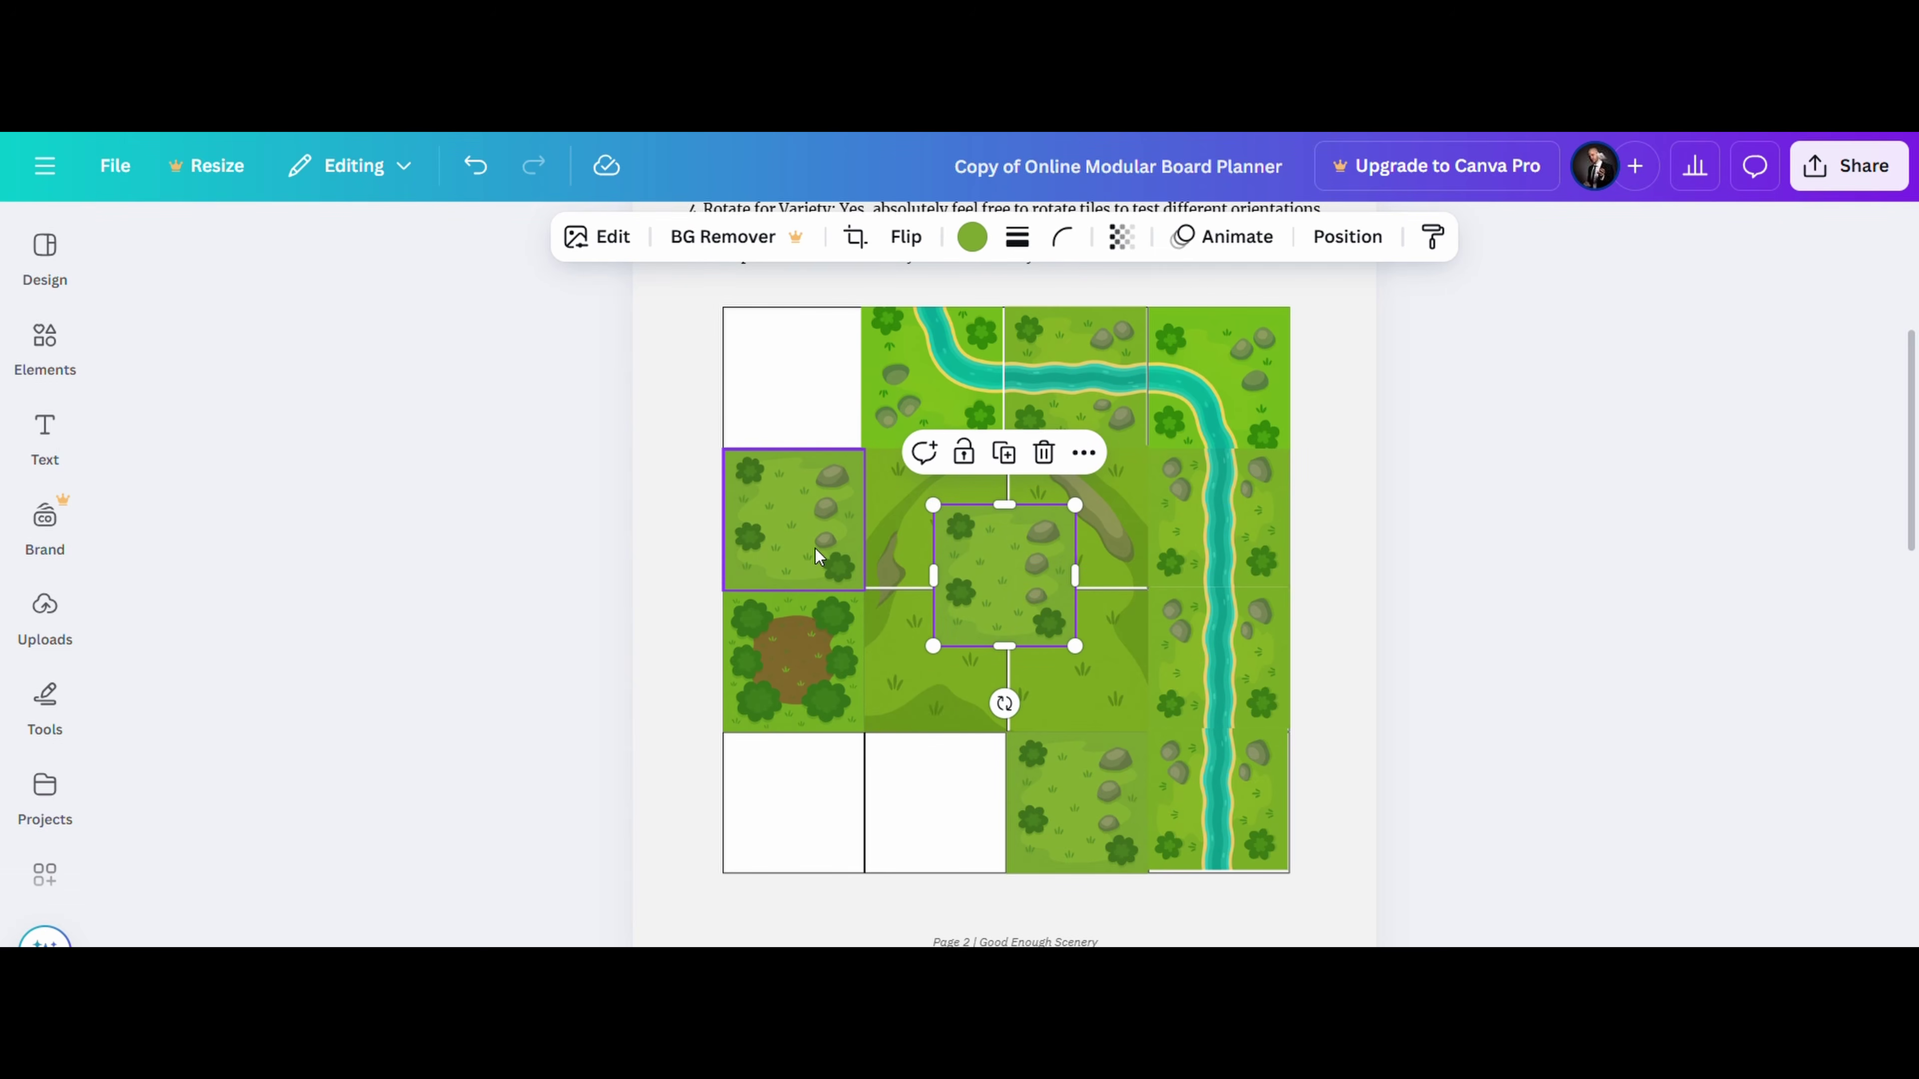
drag(972, 563, 906, 788)
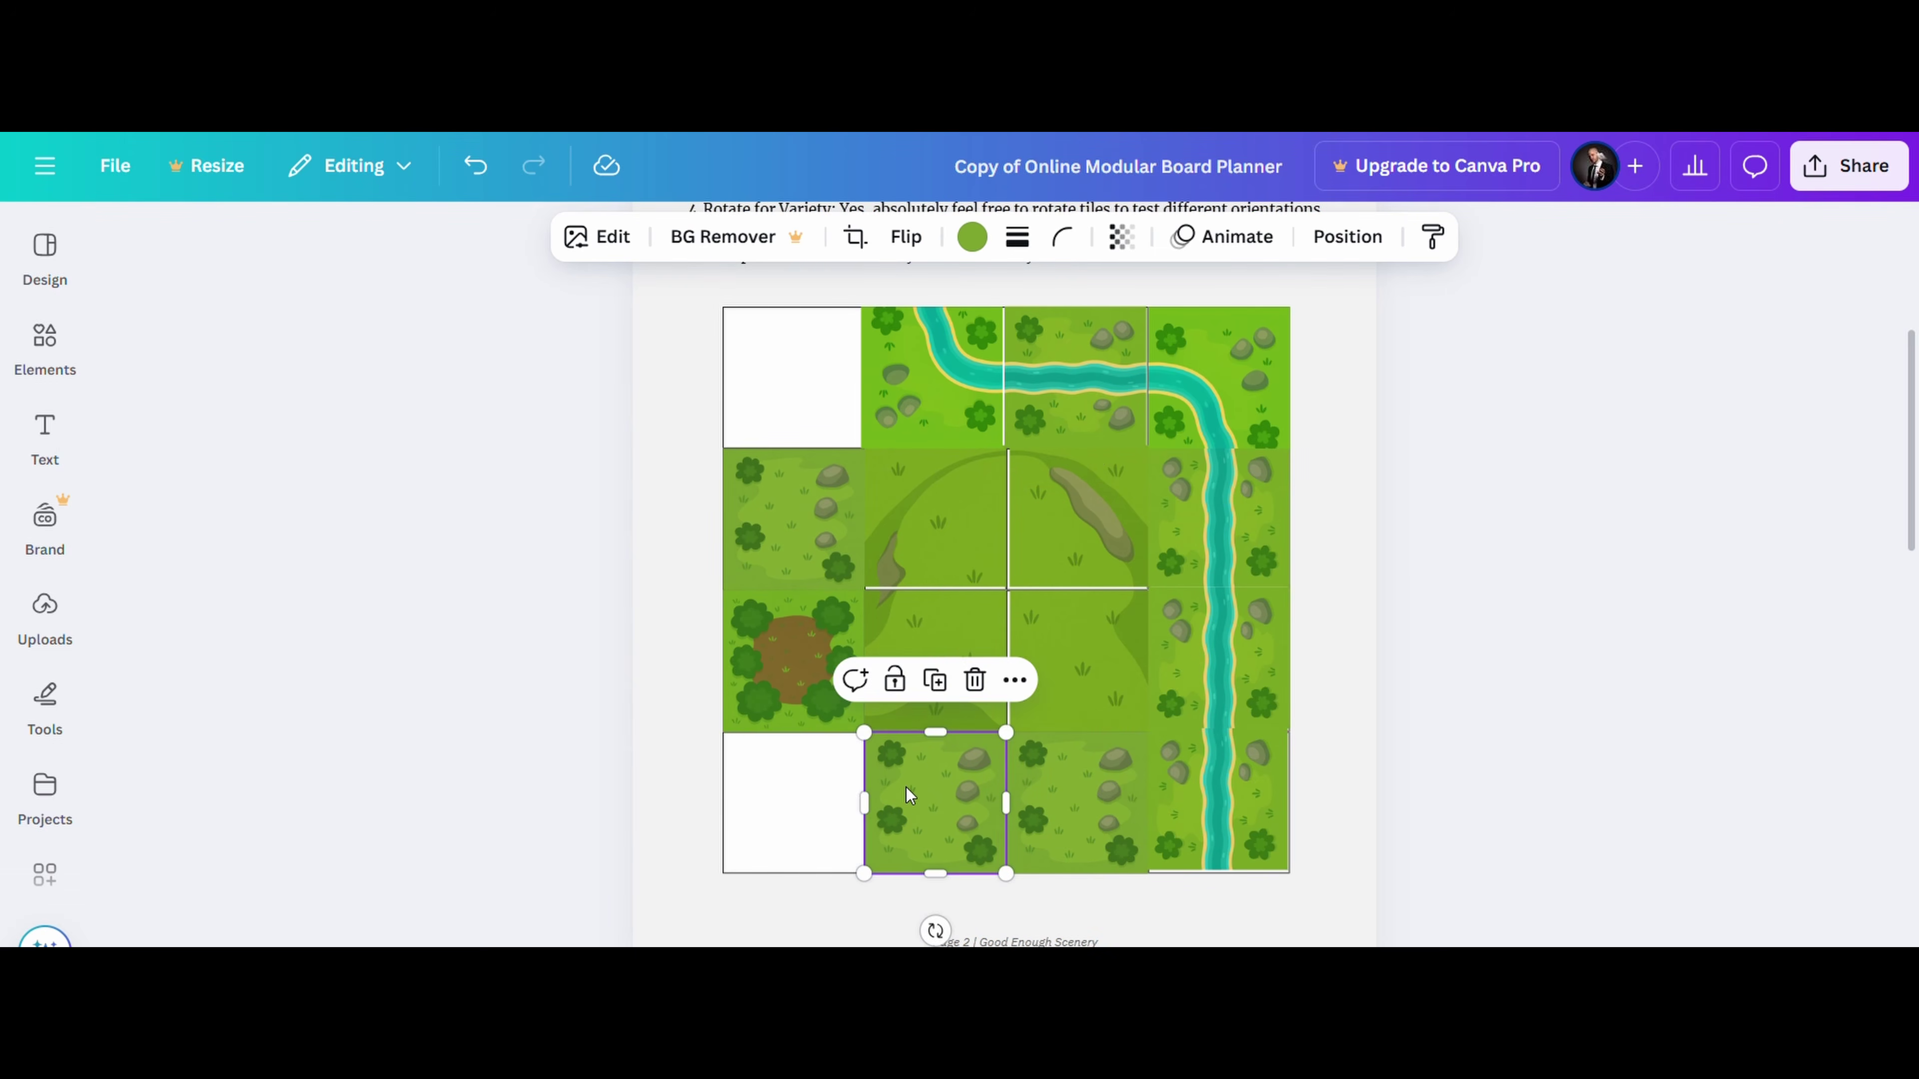
Copy the pond tile from the fifth row of Grassy Tiles into the grid's lower-left corner cell.
scroll(906, 788, down, 9)
scroll(1005, 574, down, 4)
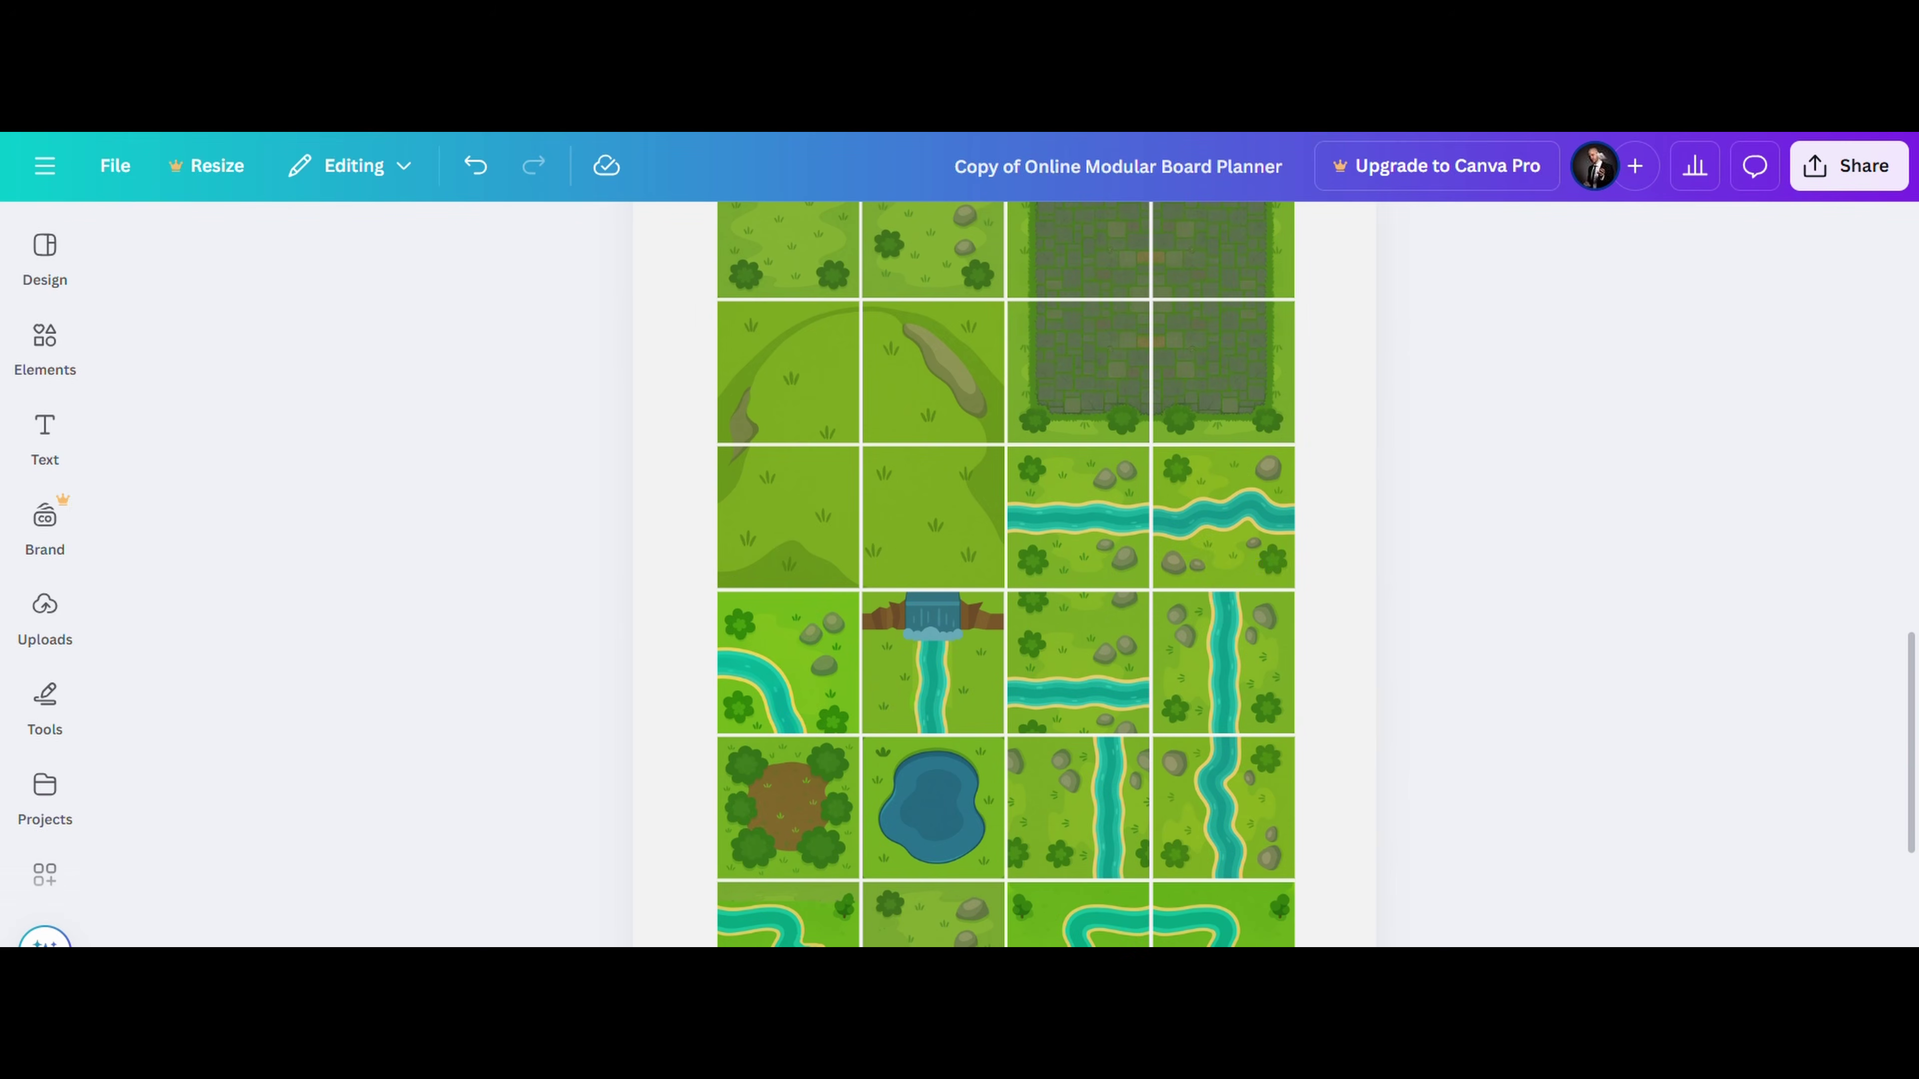
click(897, 788)
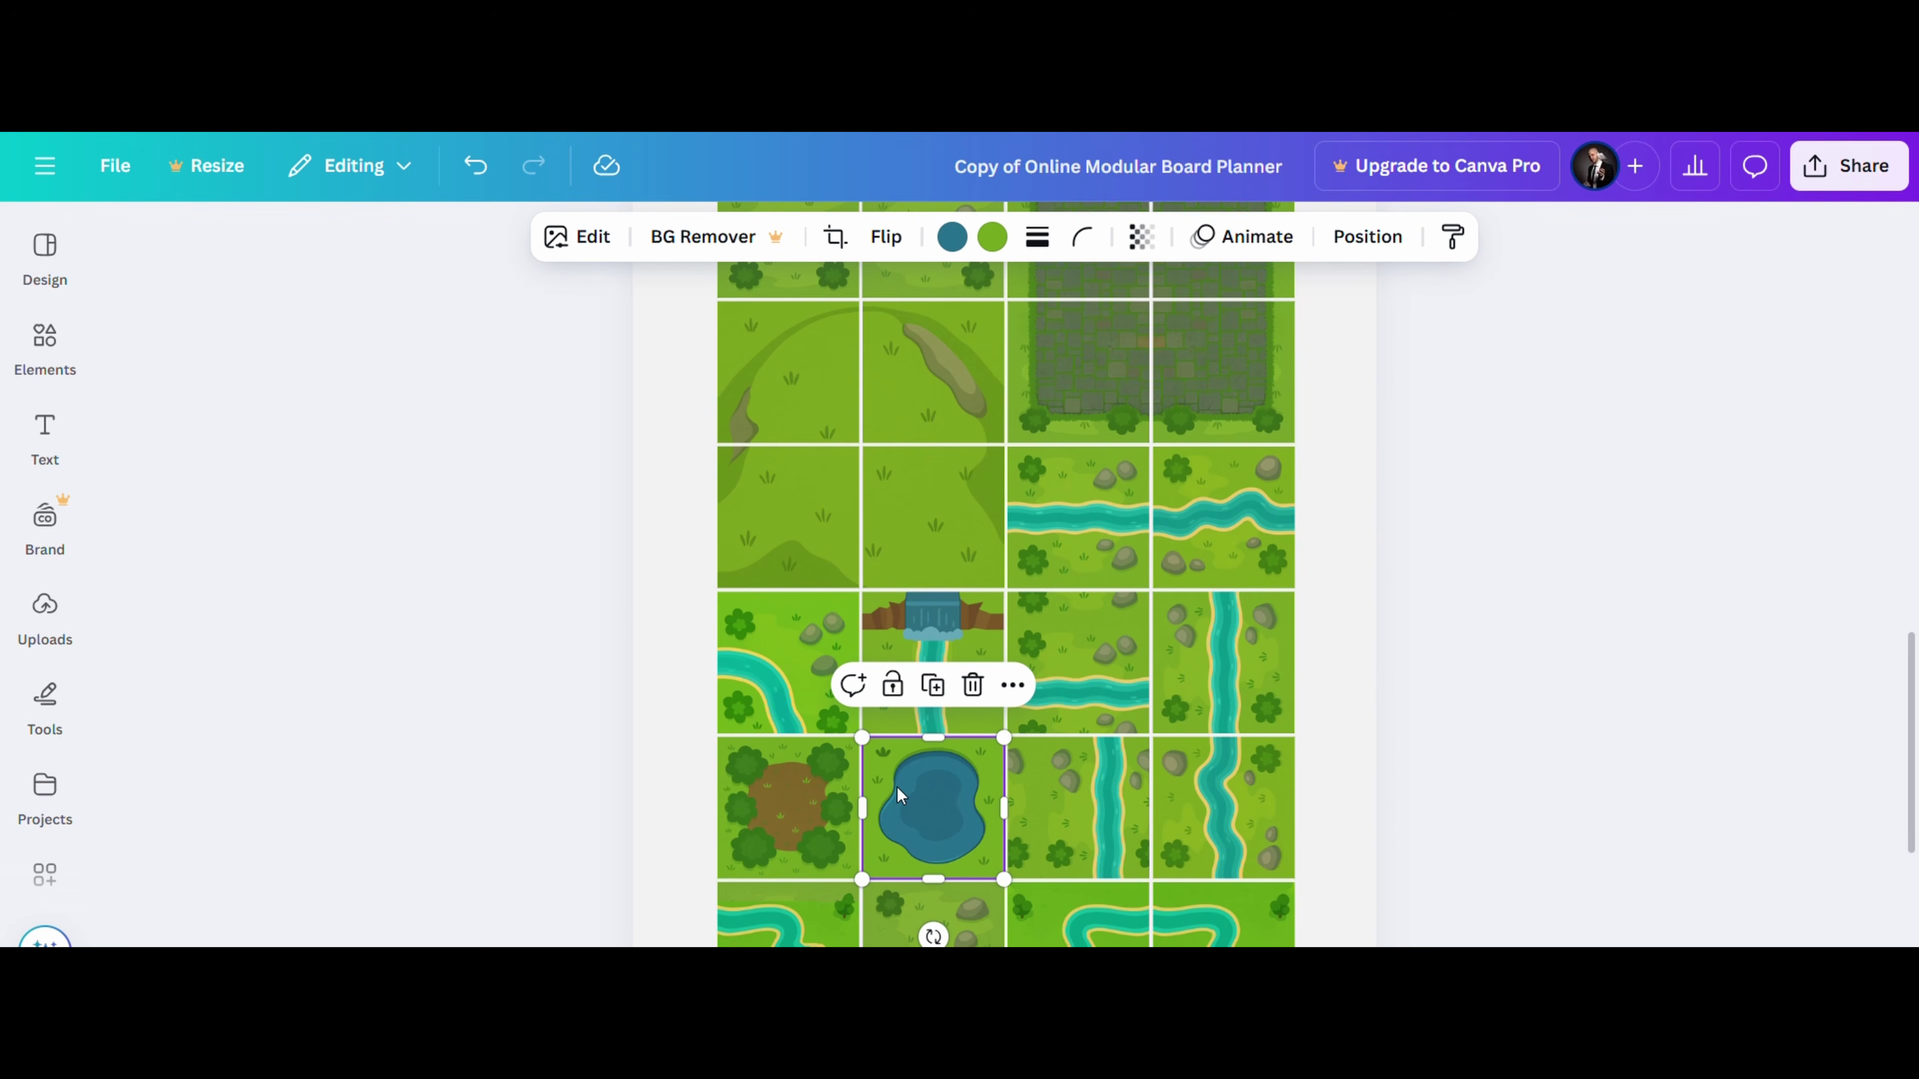
scroll(897, 788, up, 12)
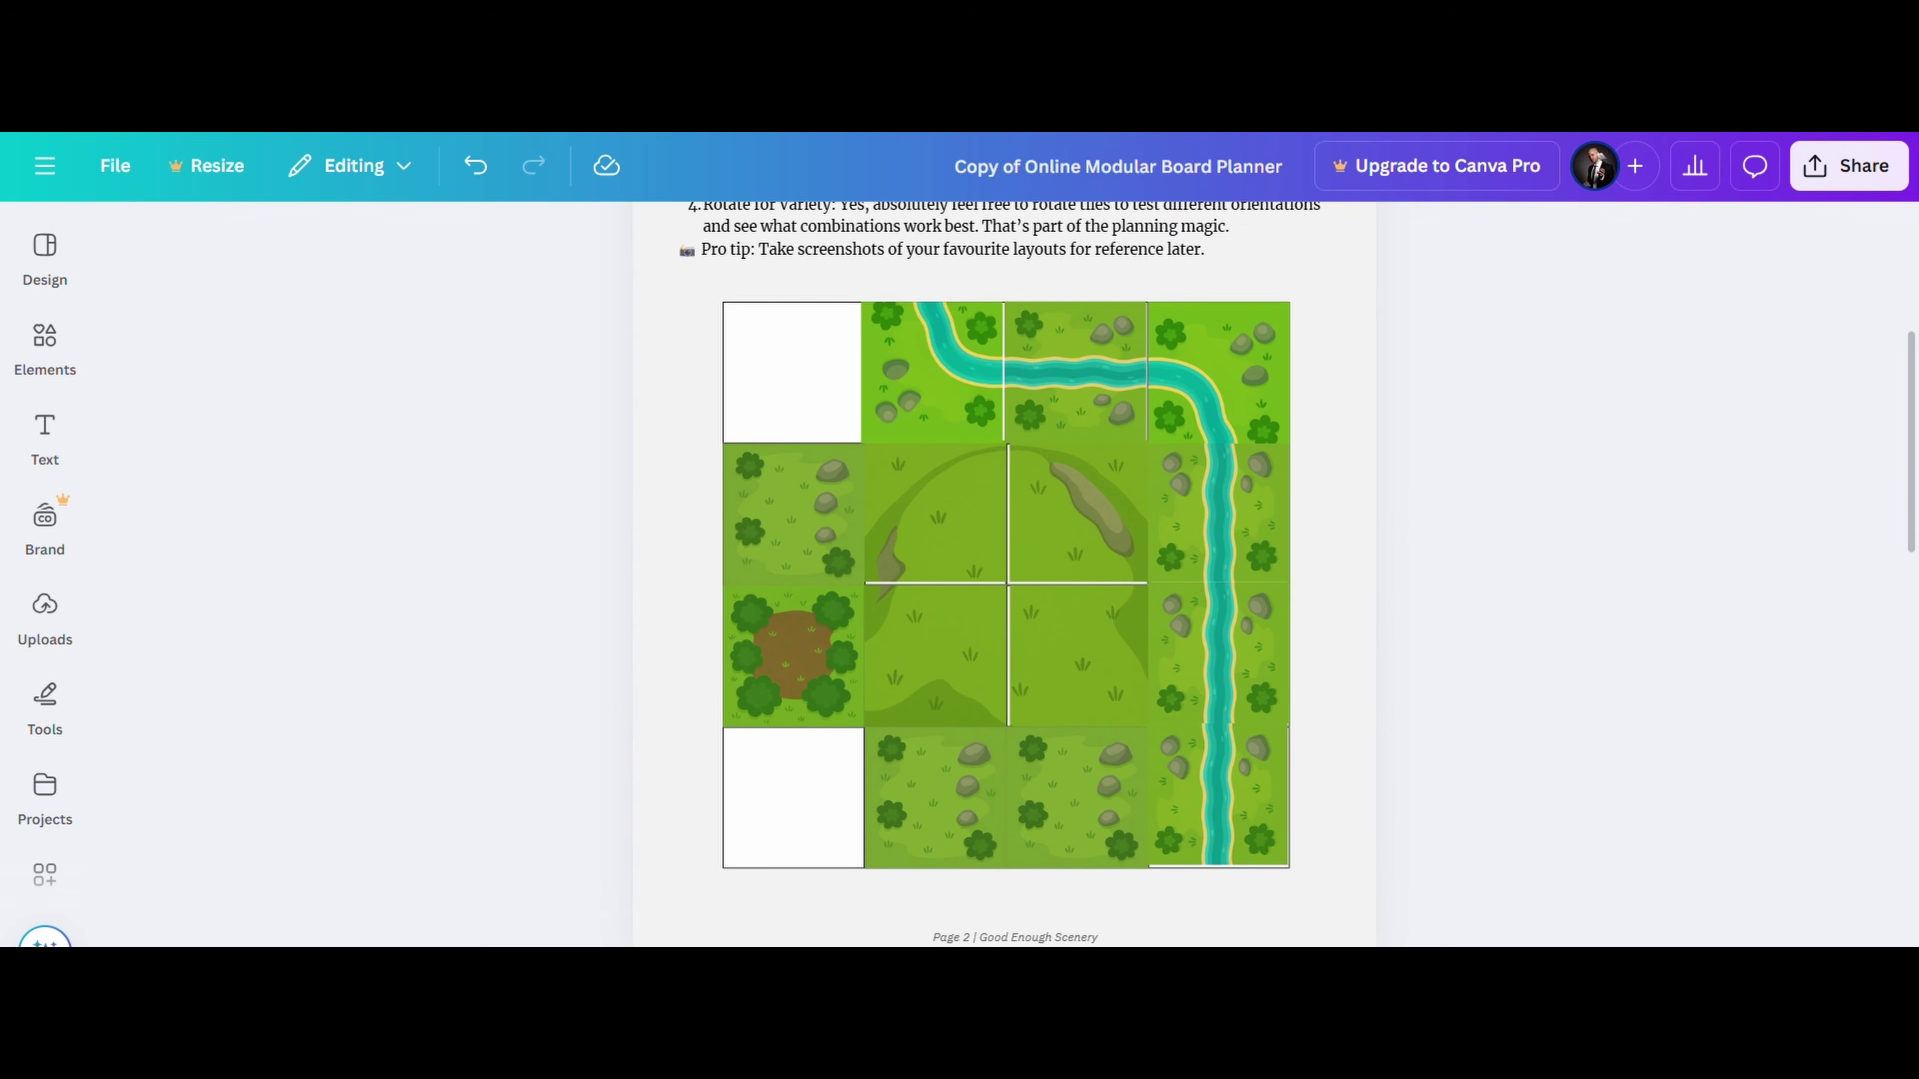
key(ctrl+v)
drag(939, 677, 797, 796)
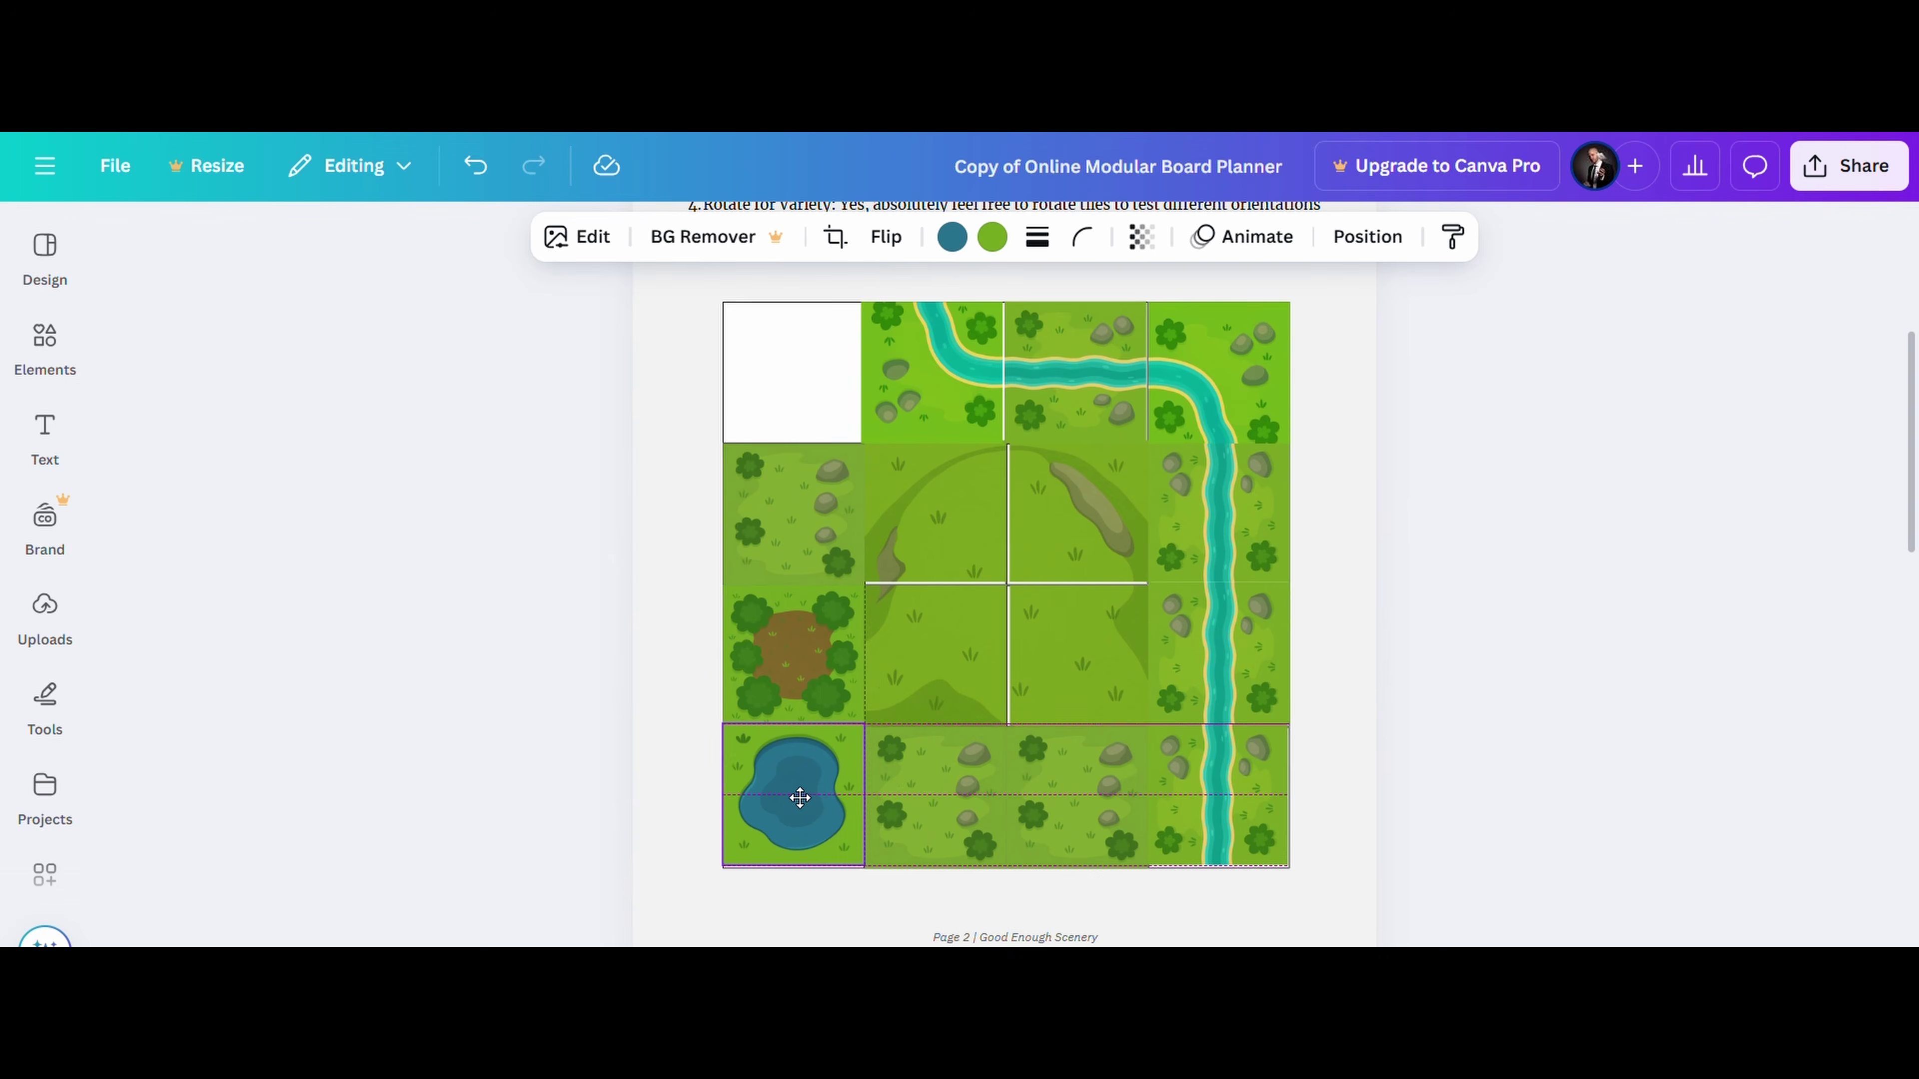
click(1545, 697)
Fill the grid's upper-left corner cell with a duplicate of the rocky grass tile from the cell directly below it.
scroll(1545, 697, down, 12)
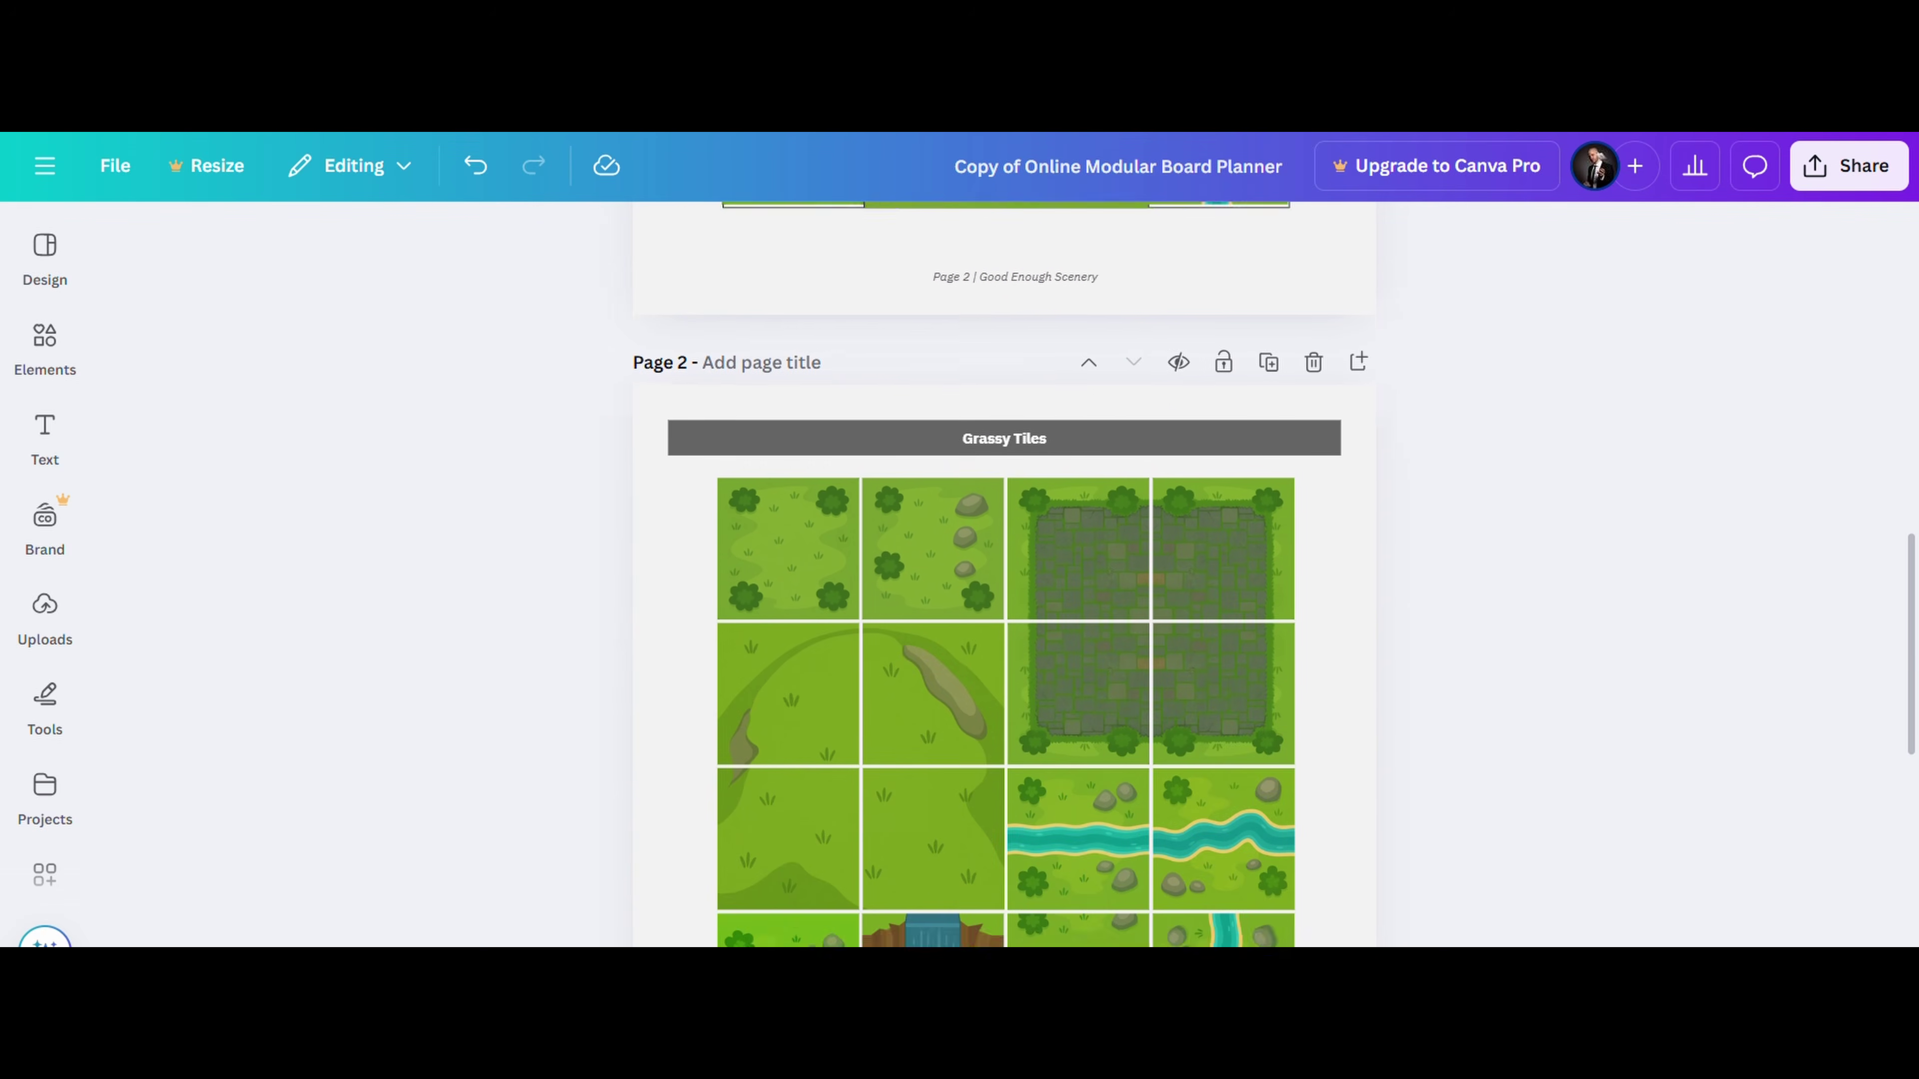
scroll(1005, 574, down, 3)
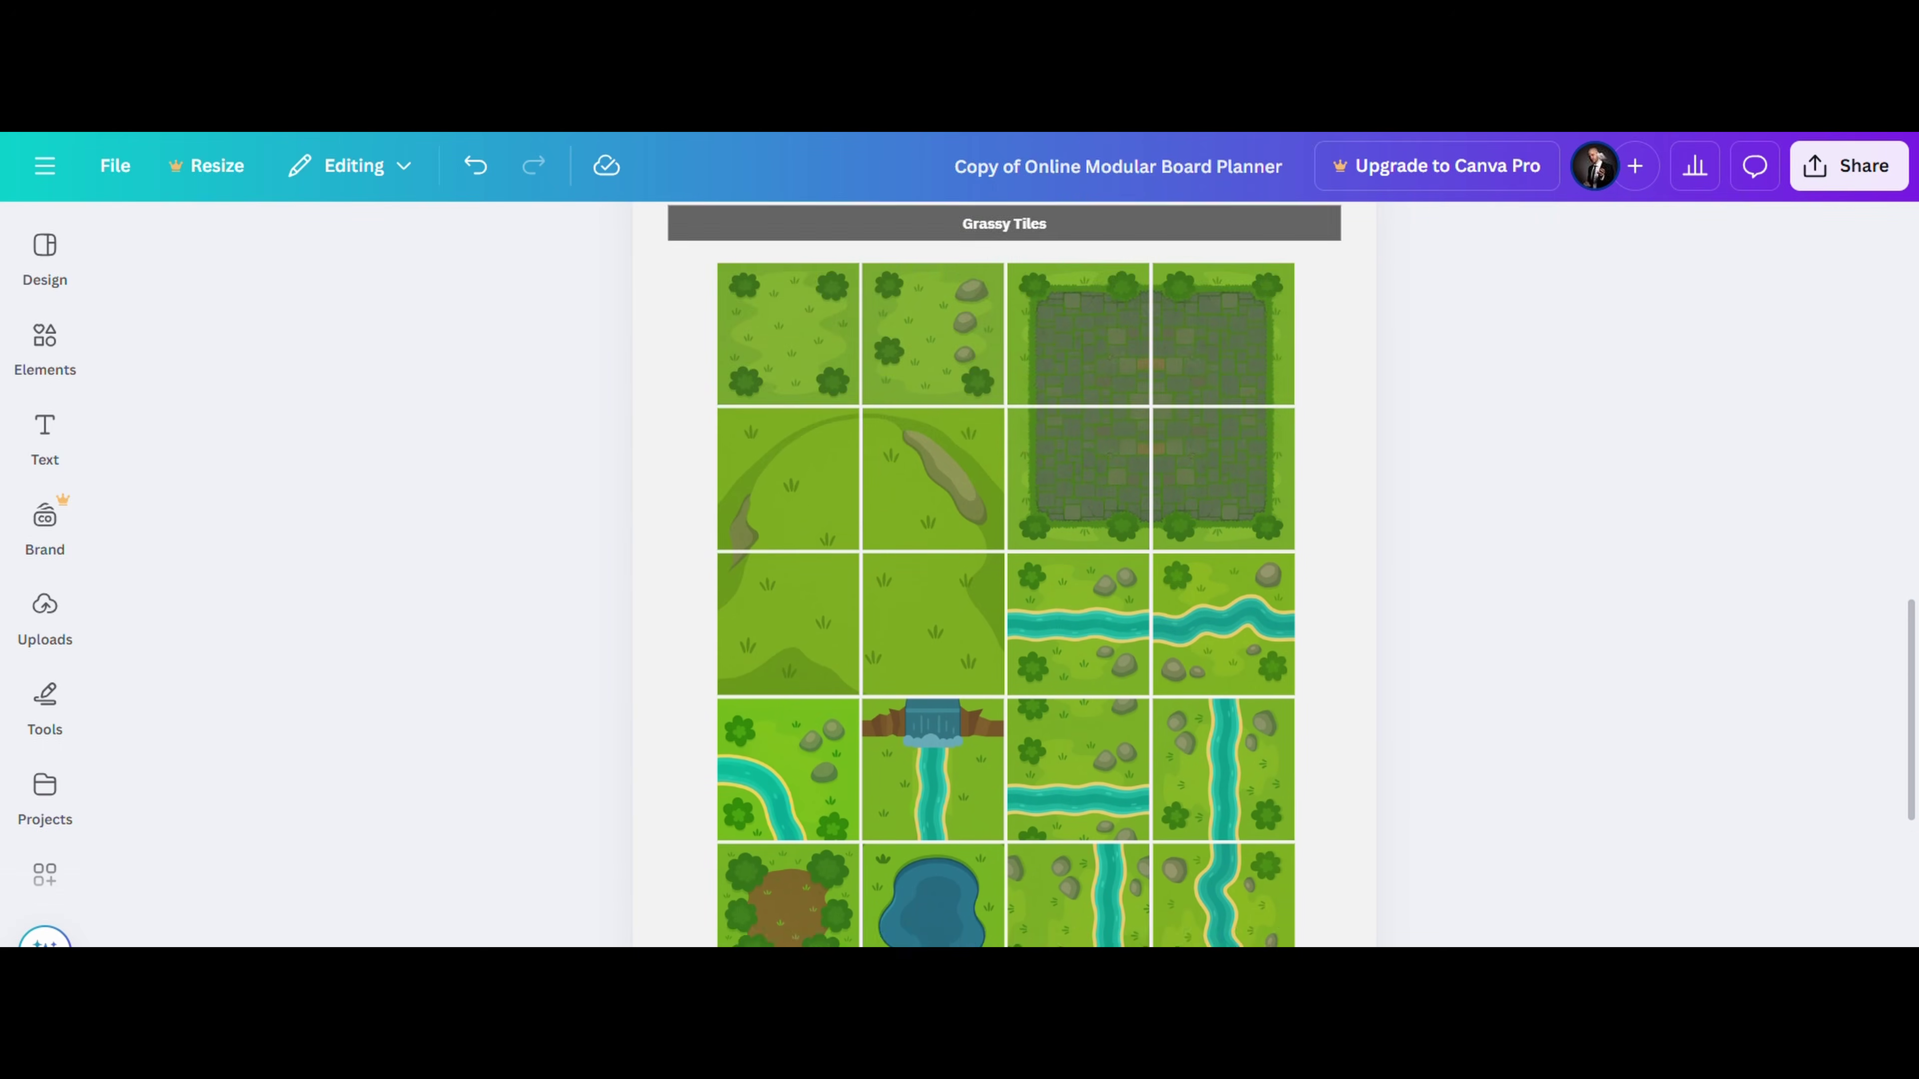
scroll(1005, 575, down, 3)
scroll(1004, 574, up, 10)
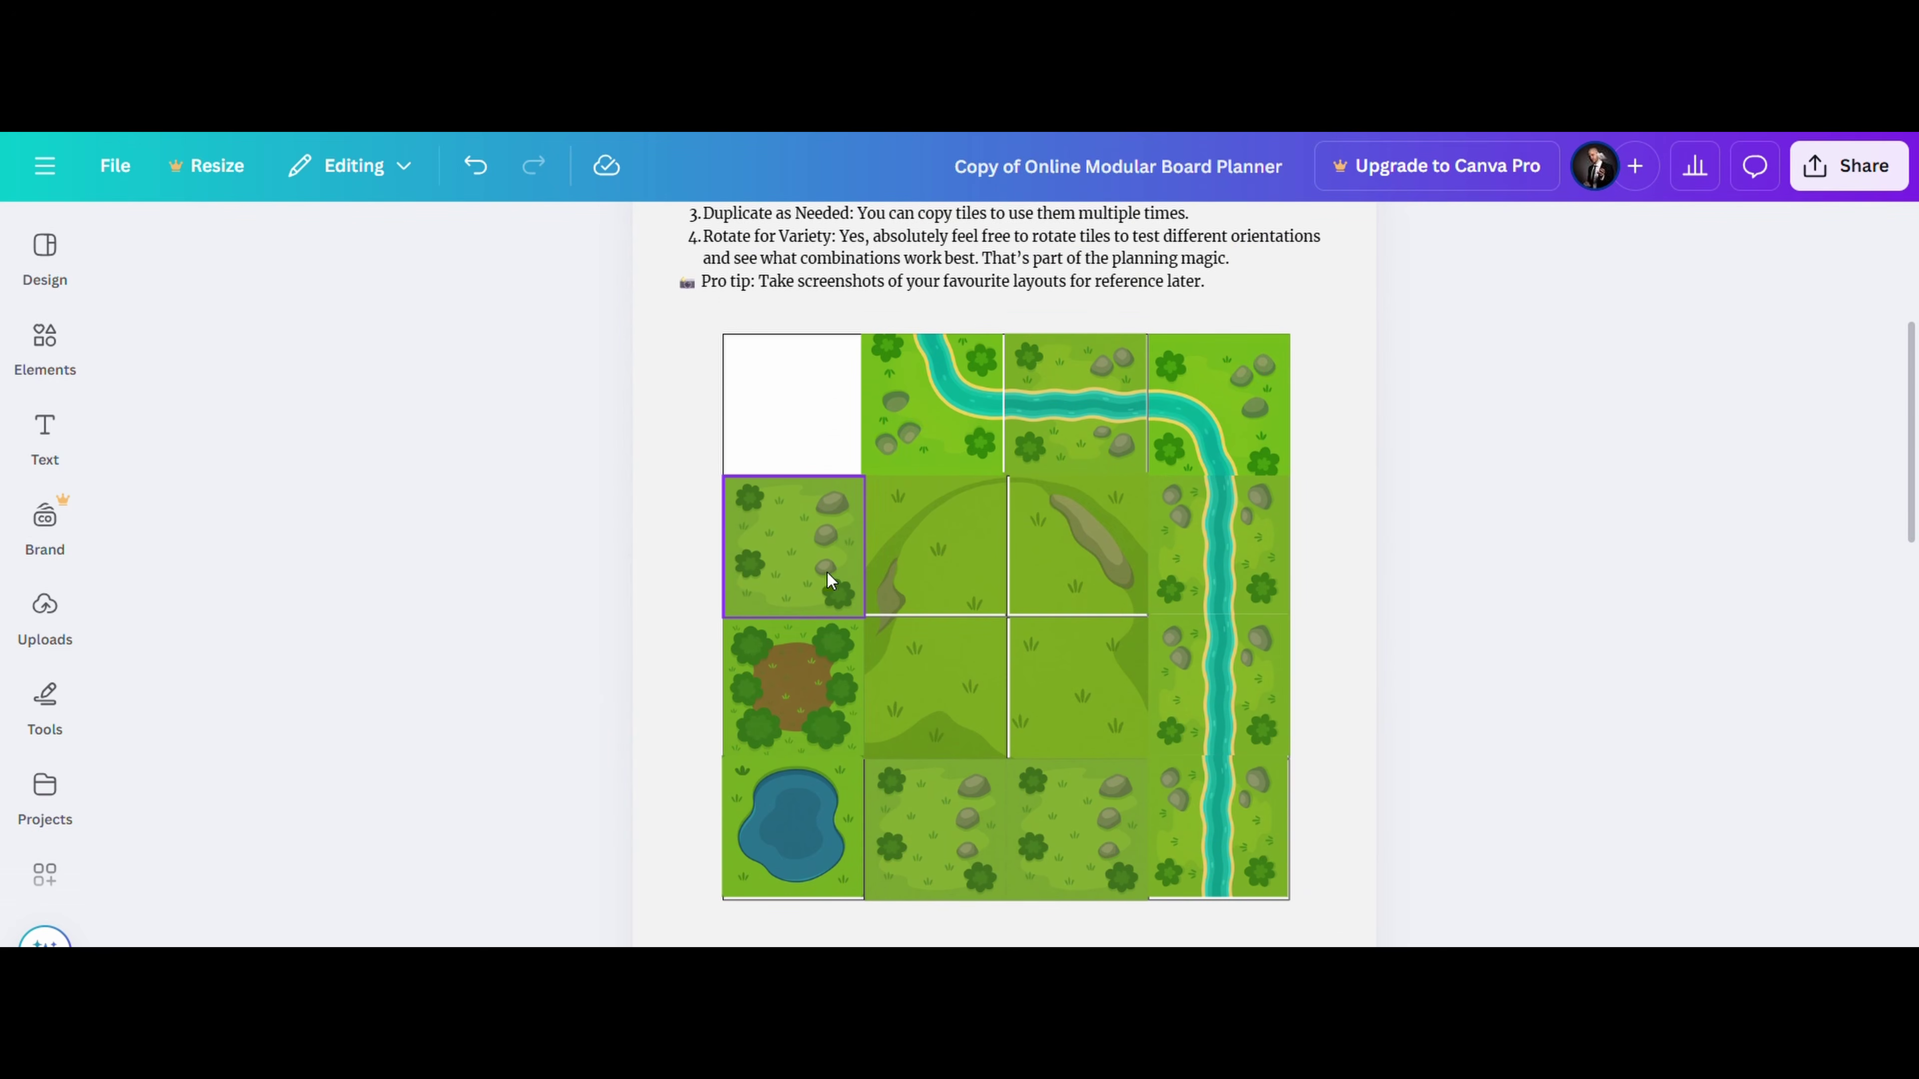
click(788, 551)
key(ctrl+d)
drag(788, 551, 774, 382)
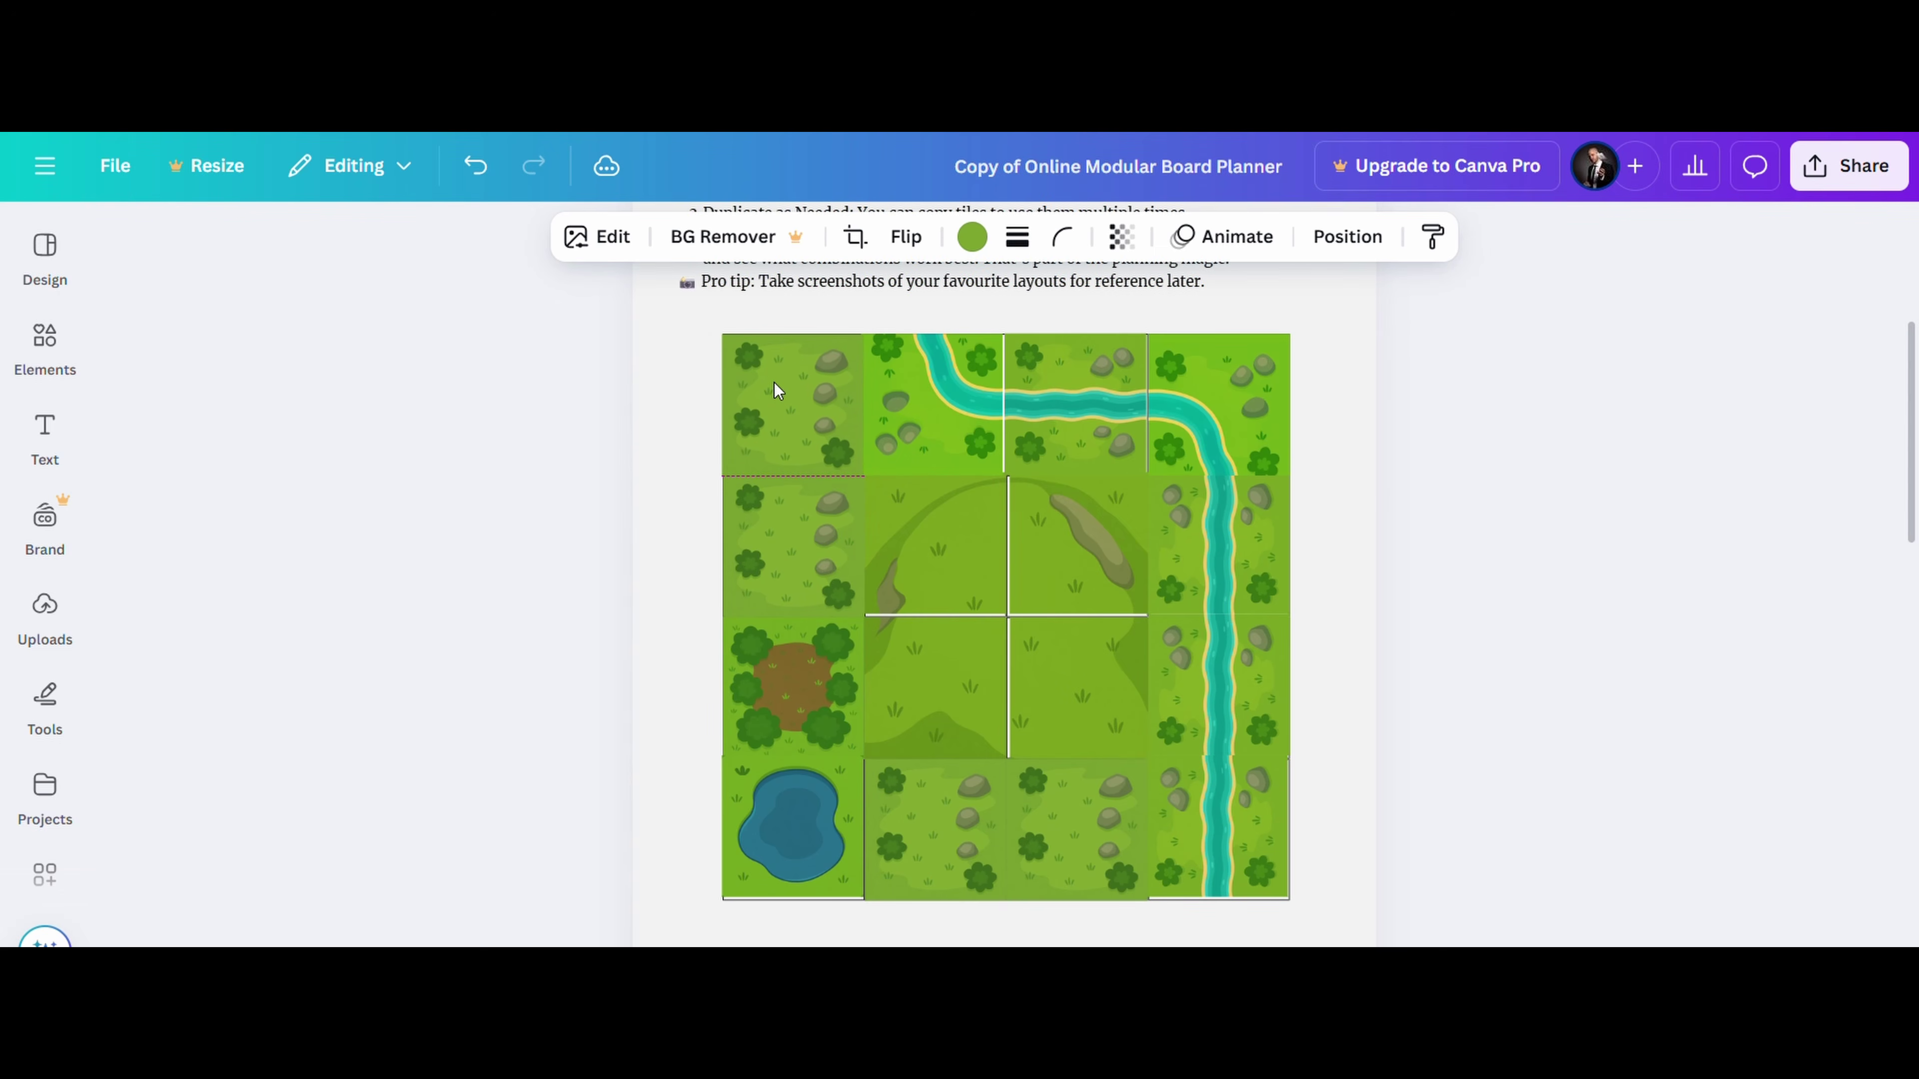
click(1590, 618)
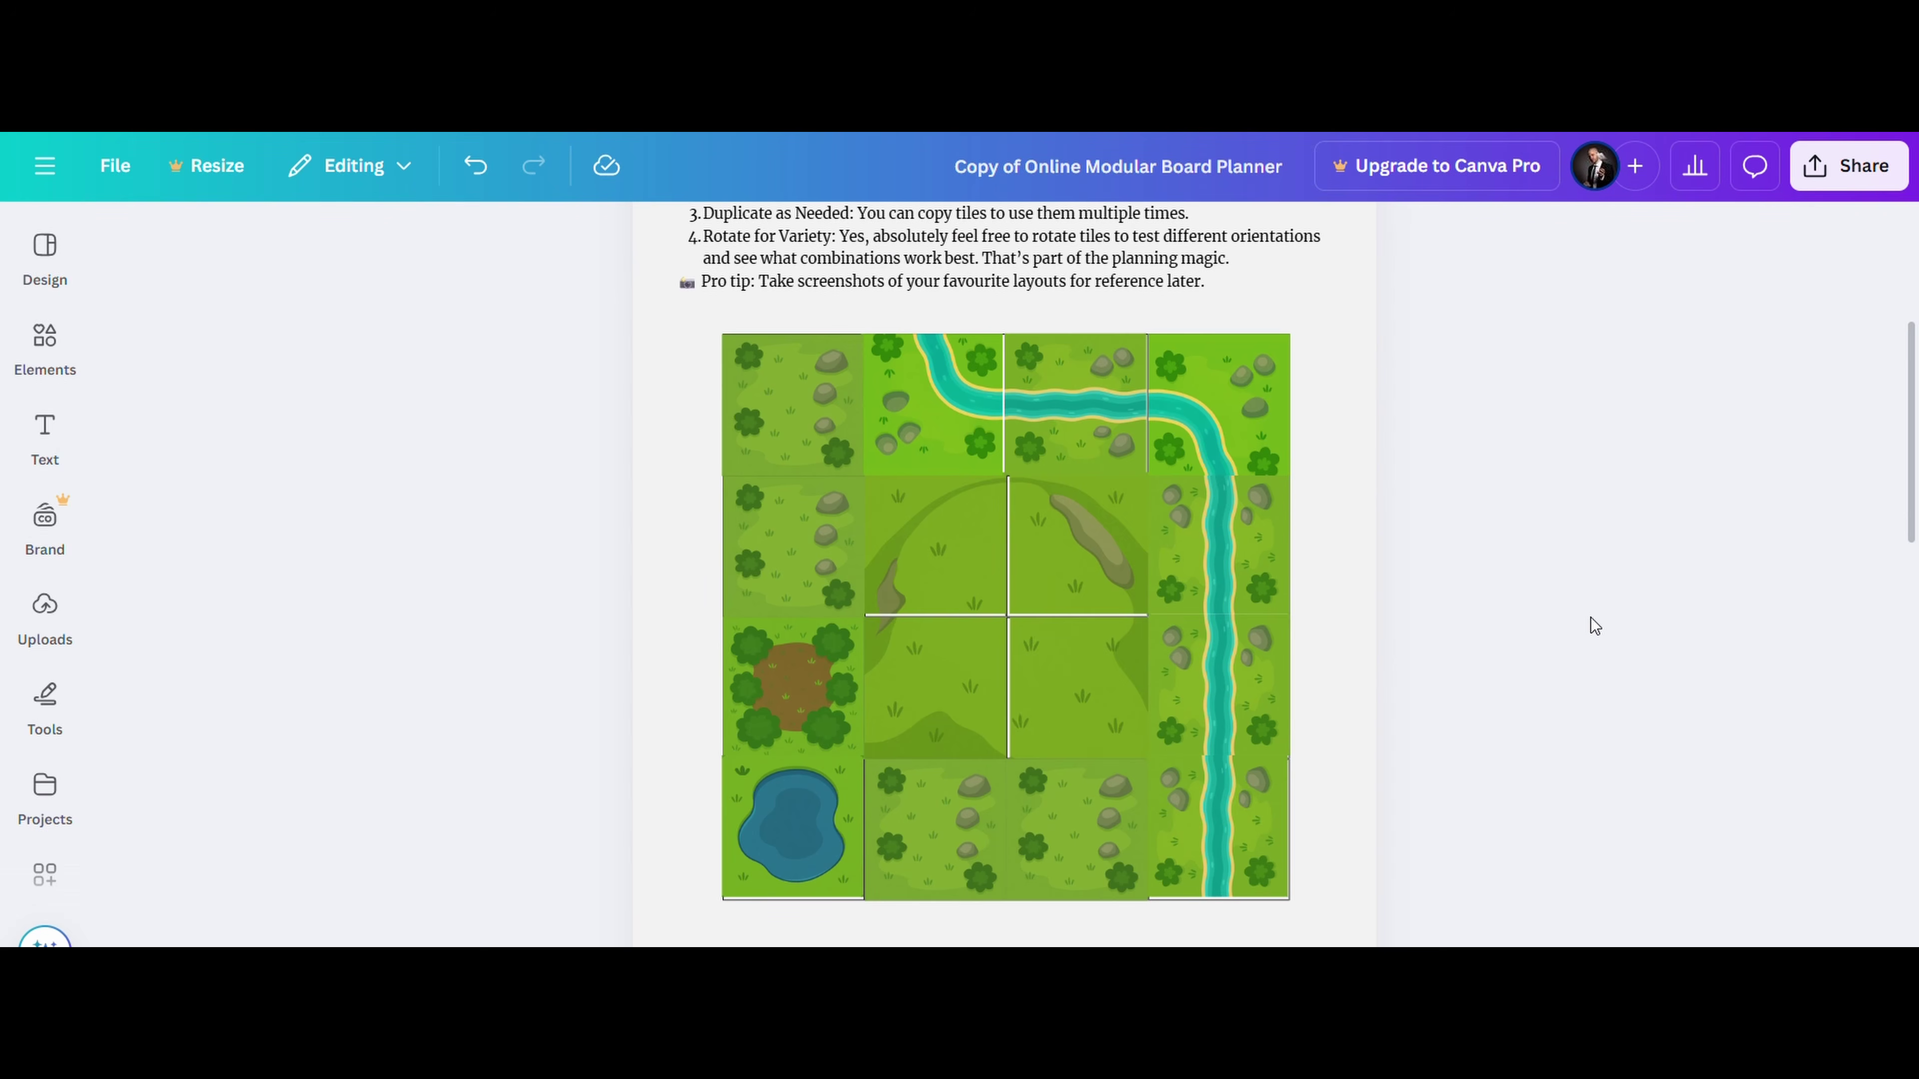
scroll(1590, 618, up, 5)
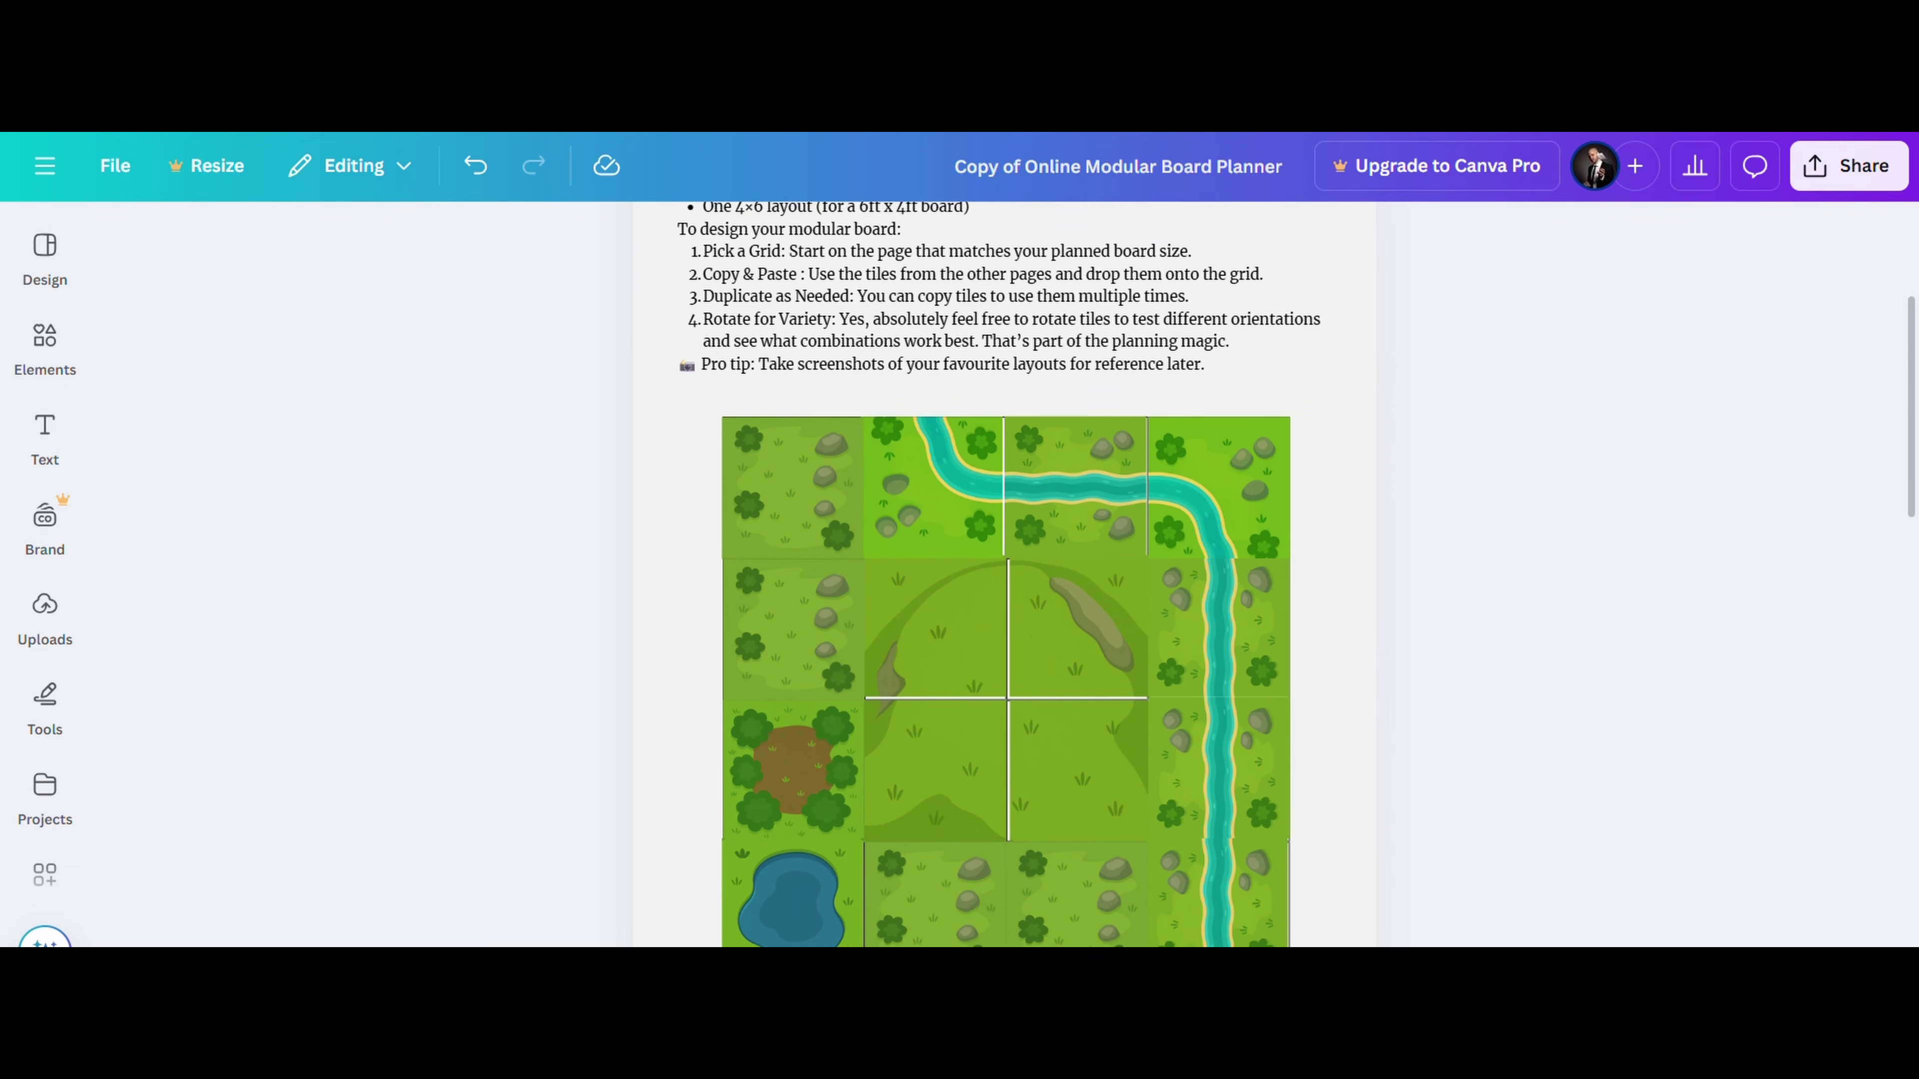
scroll(1590, 618, down, 2)
scroll(1590, 618, up, 2)
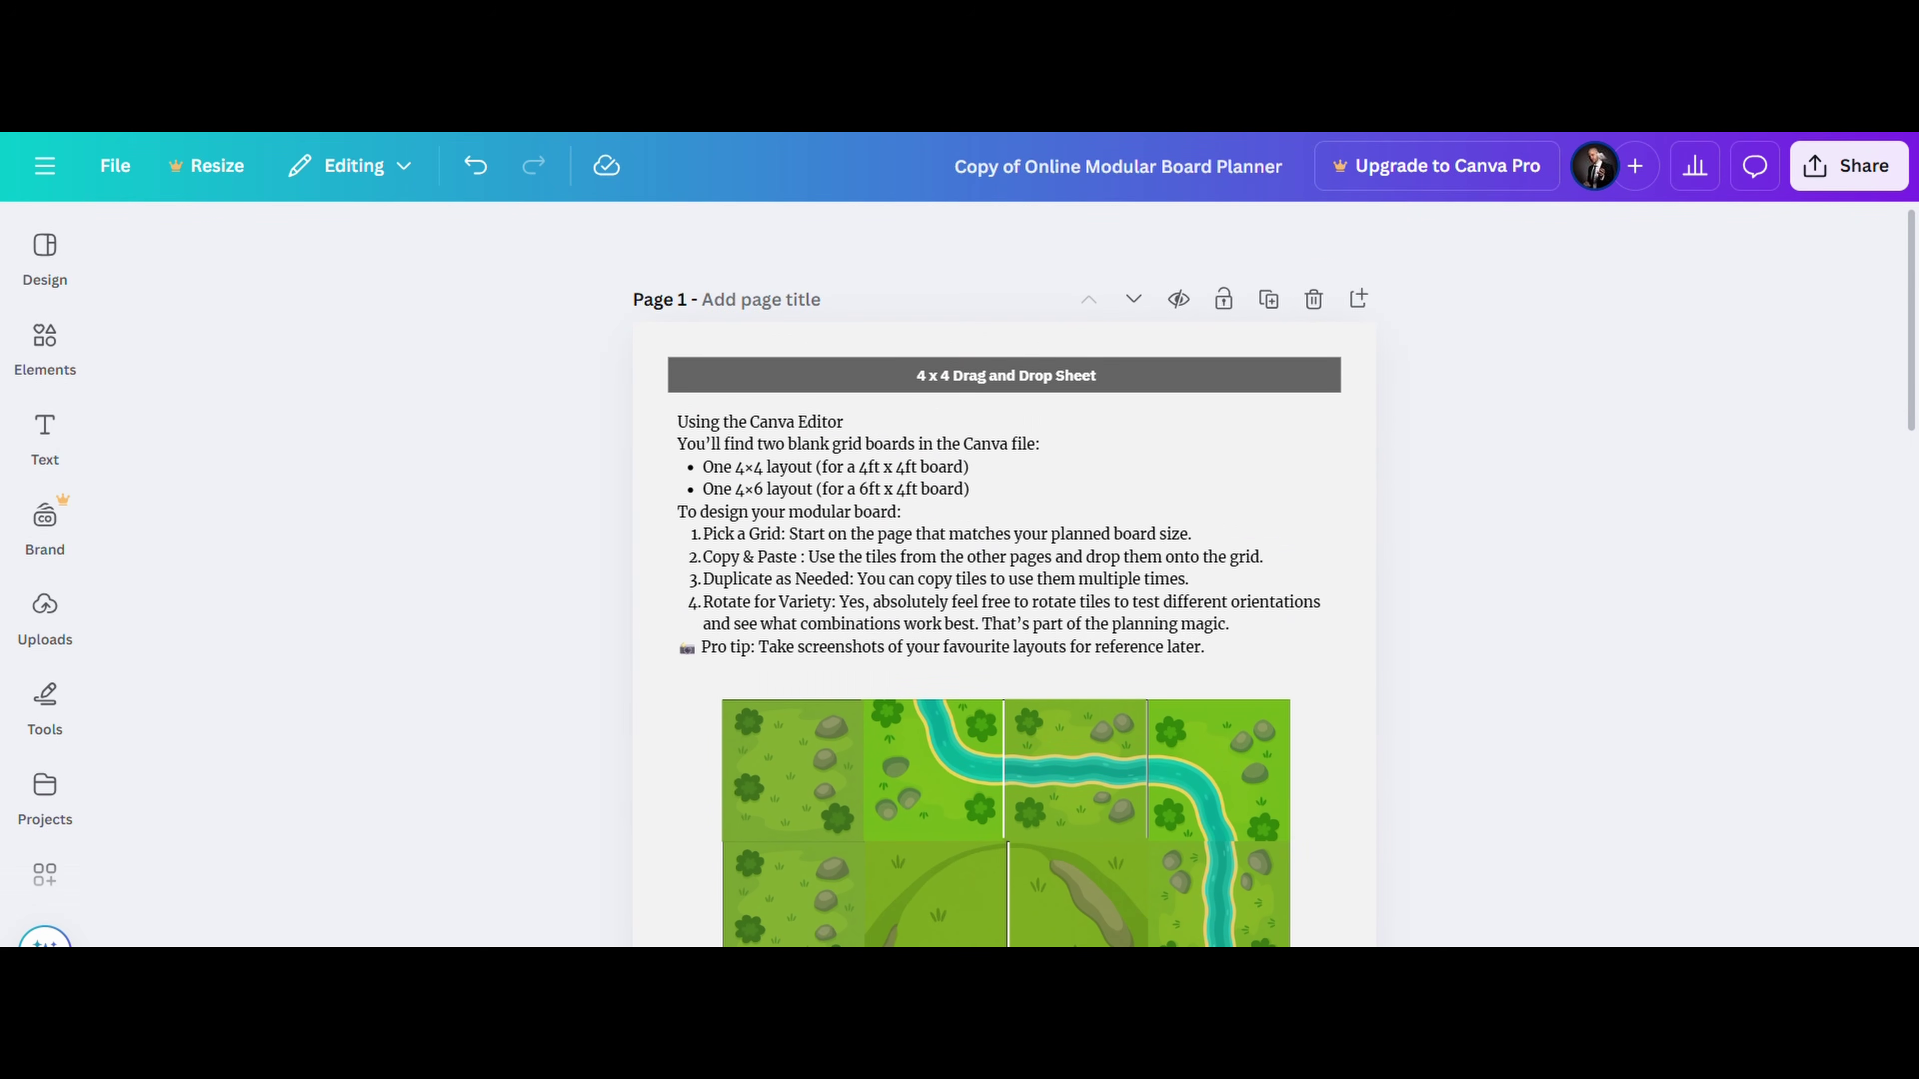
scroll(1590, 618, down, 1)
scroll(1590, 618, up, 1)
scroll(1273, 584, up, 1)
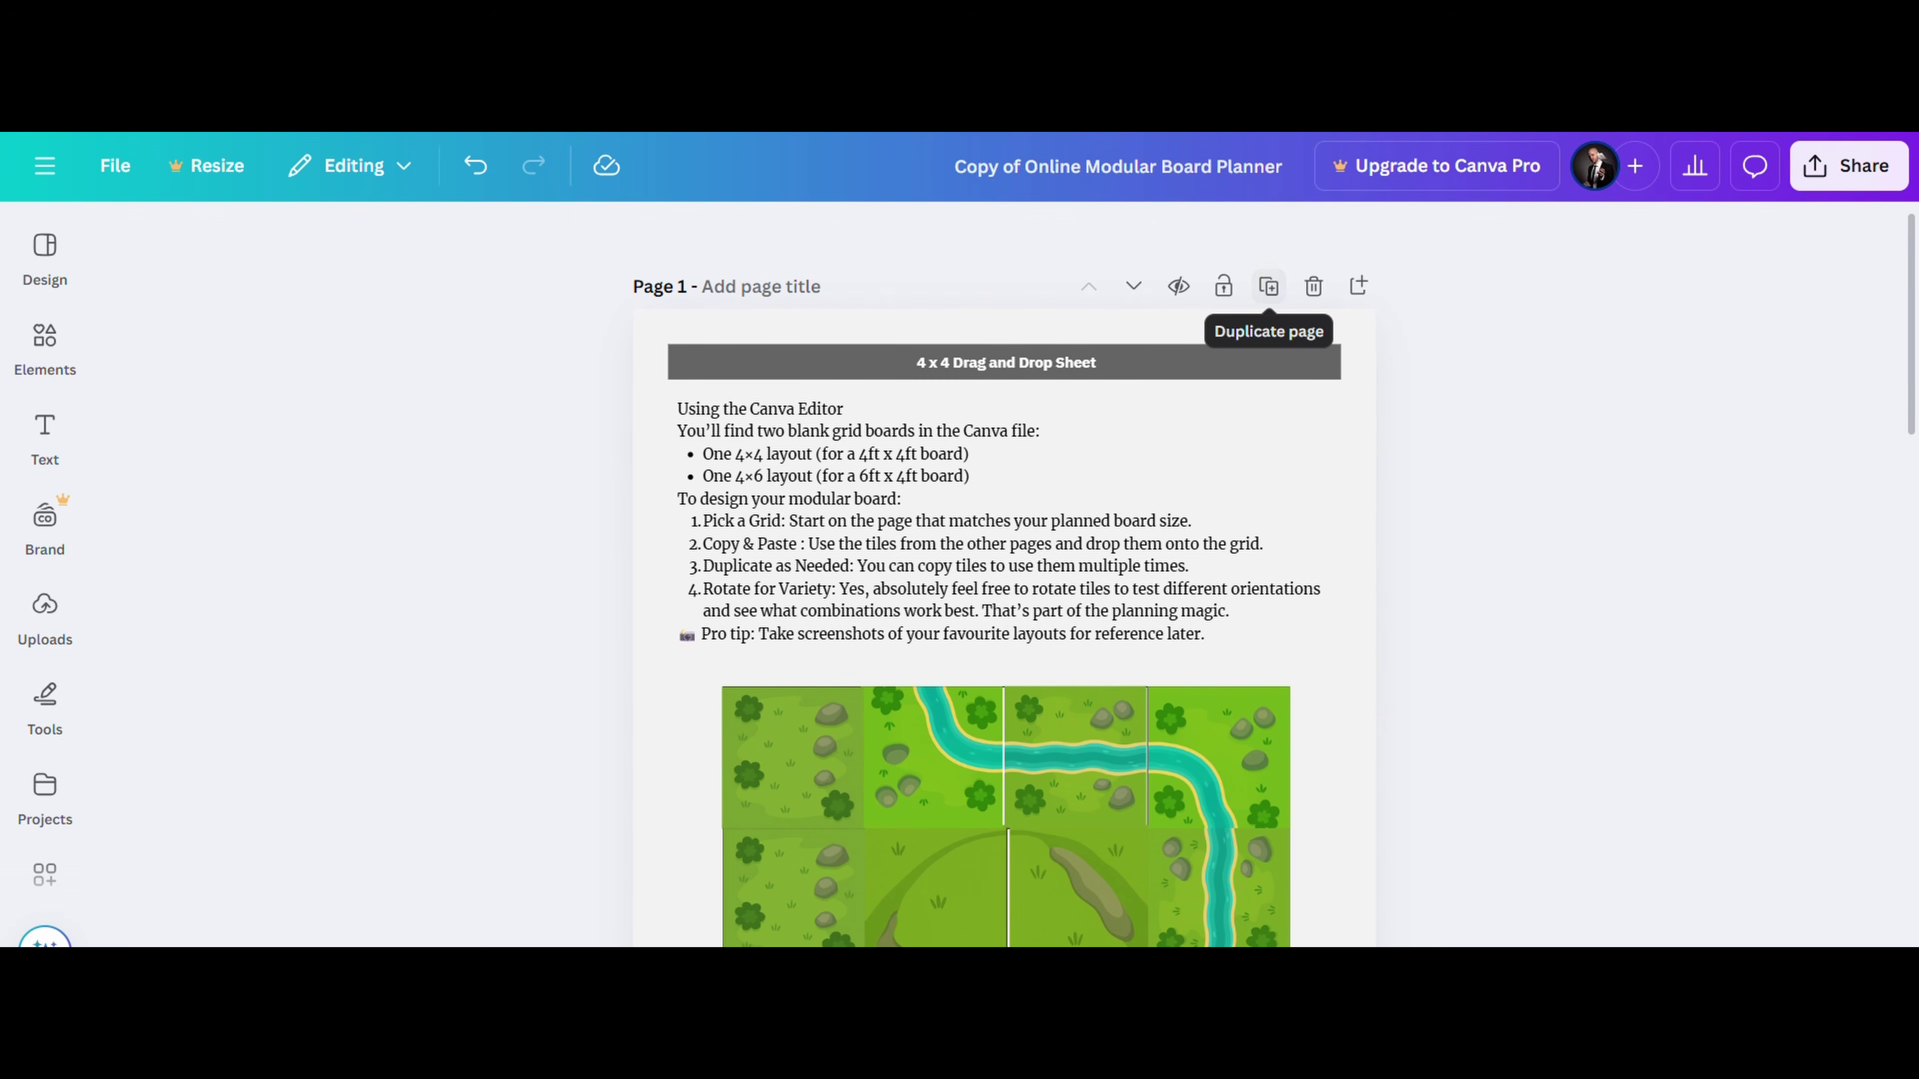
Duplicate the page holding the finished 4x4 board so a second layout can be arranged on the copy.
scroll(1268, 287, down, 12)
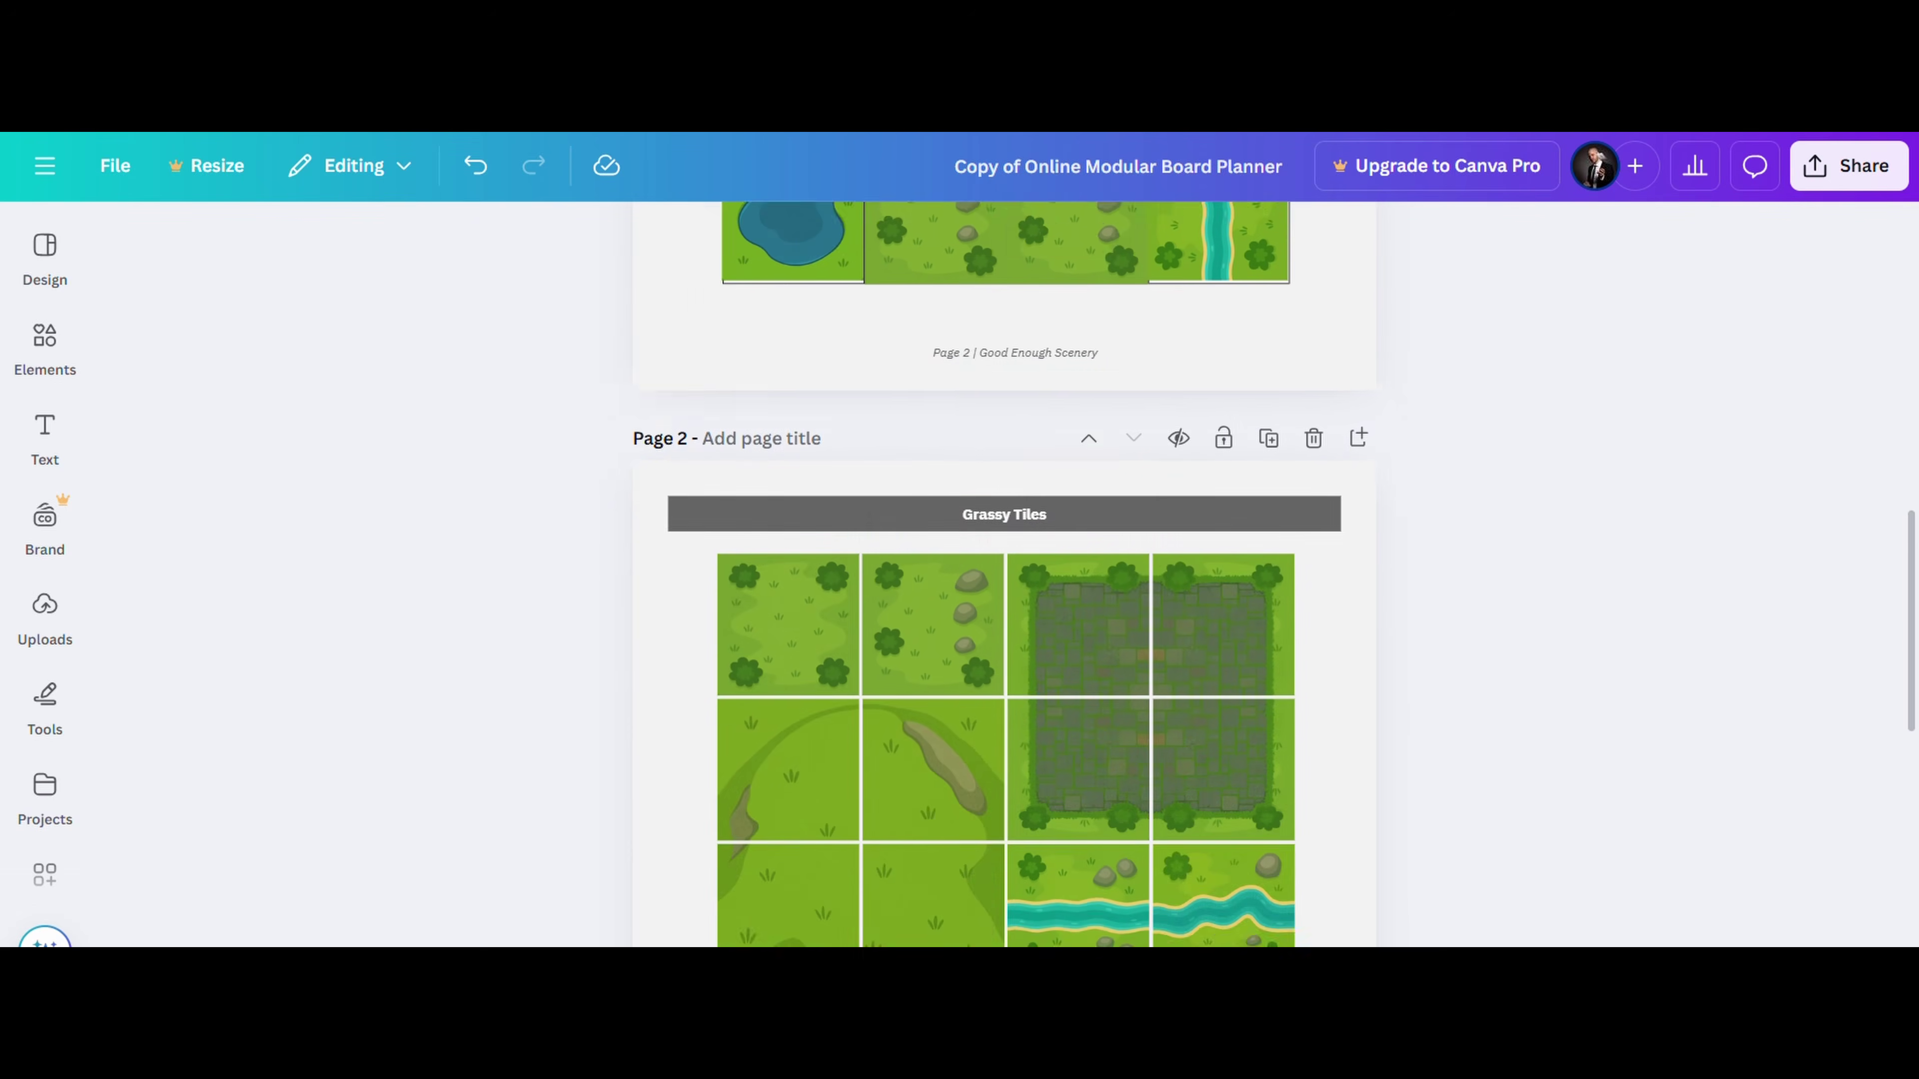
scroll(1269, 299, up, 12)
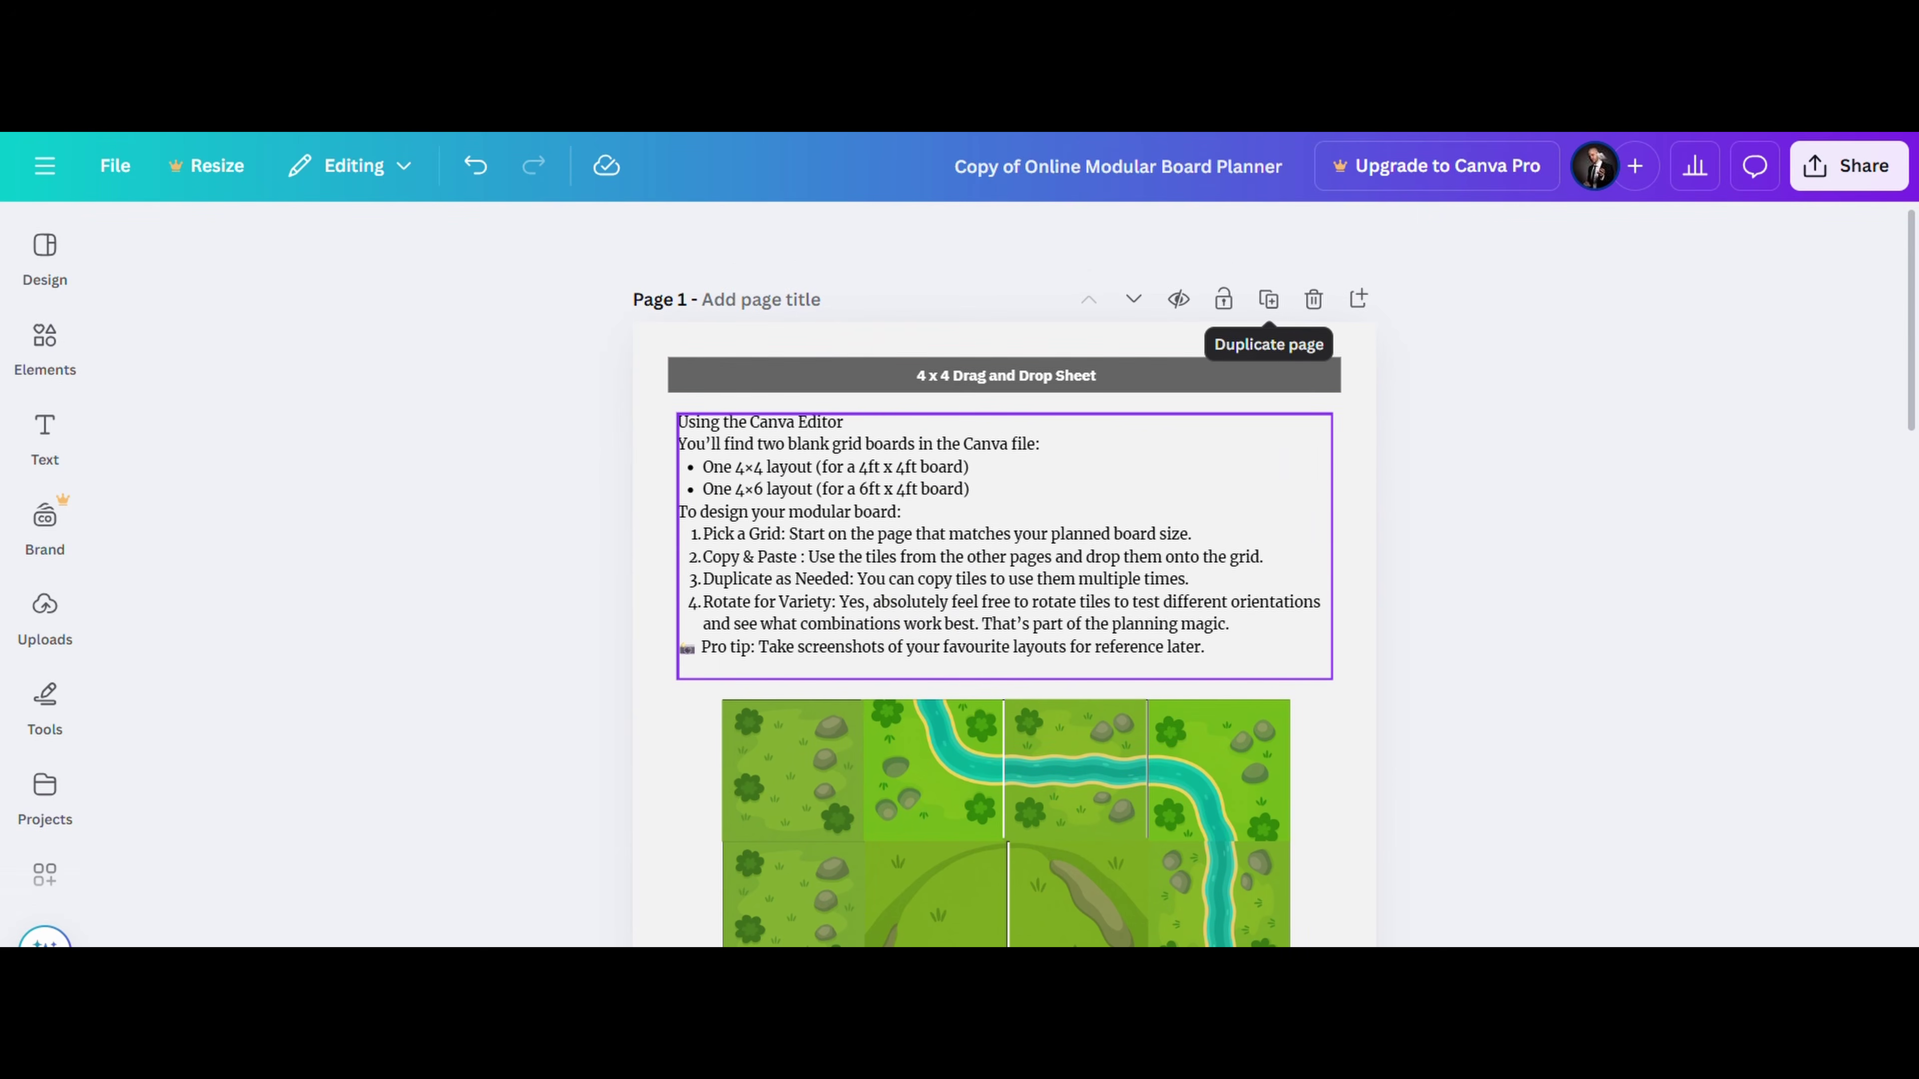
click(1267, 301)
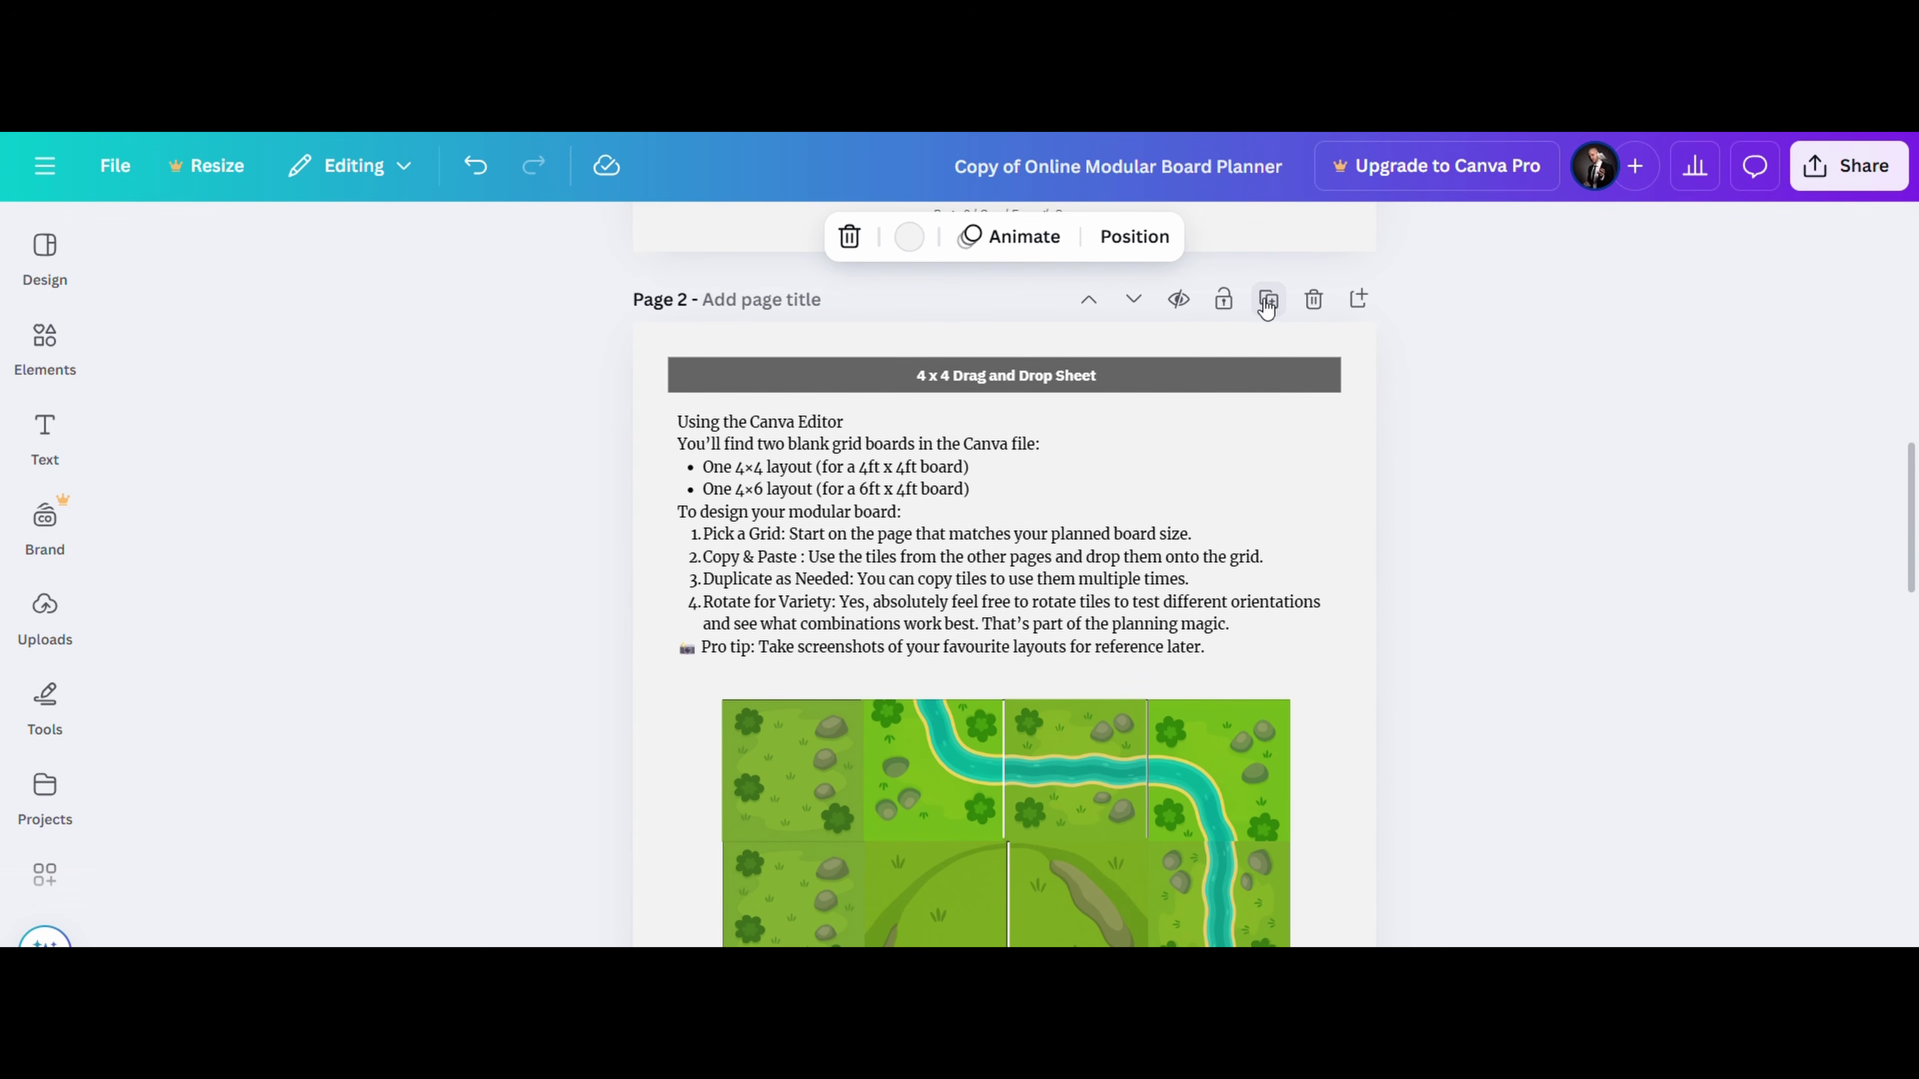
scroll(1266, 300, down, 5)
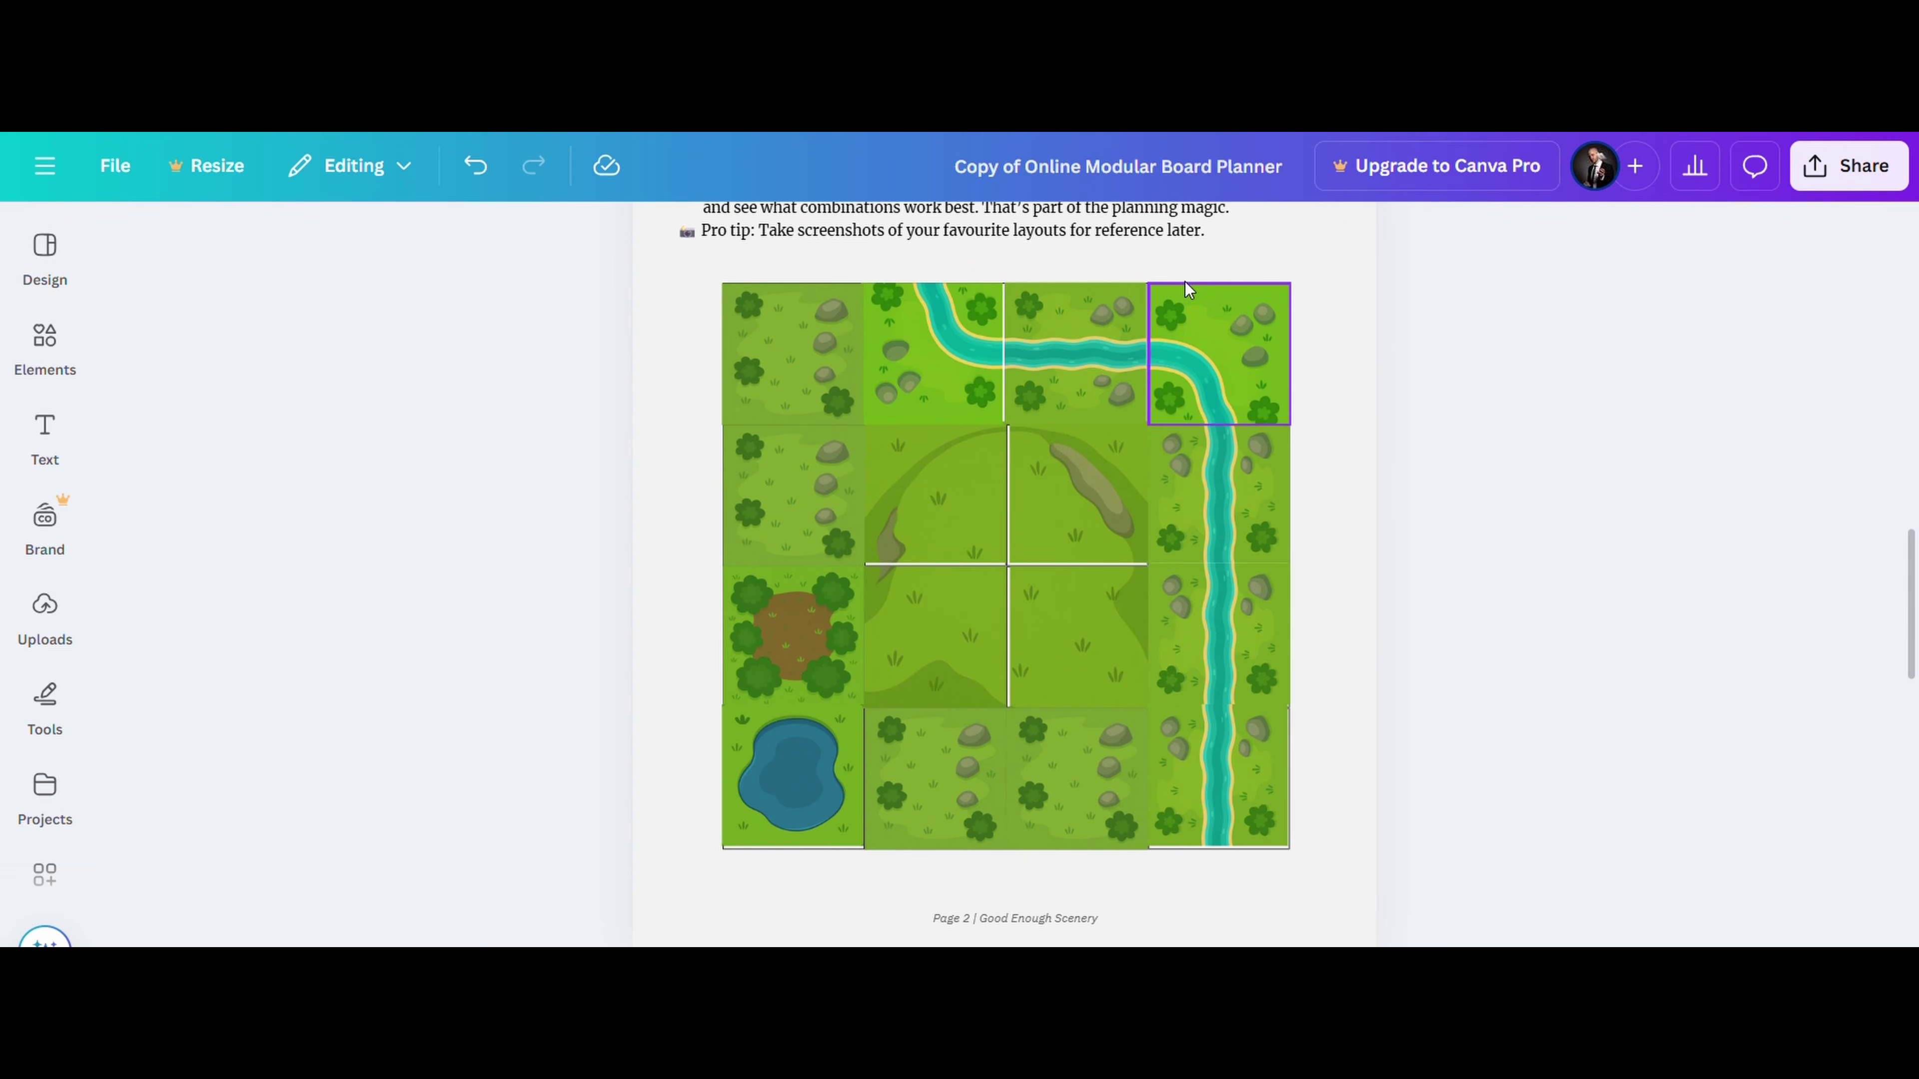
click(655, 472)
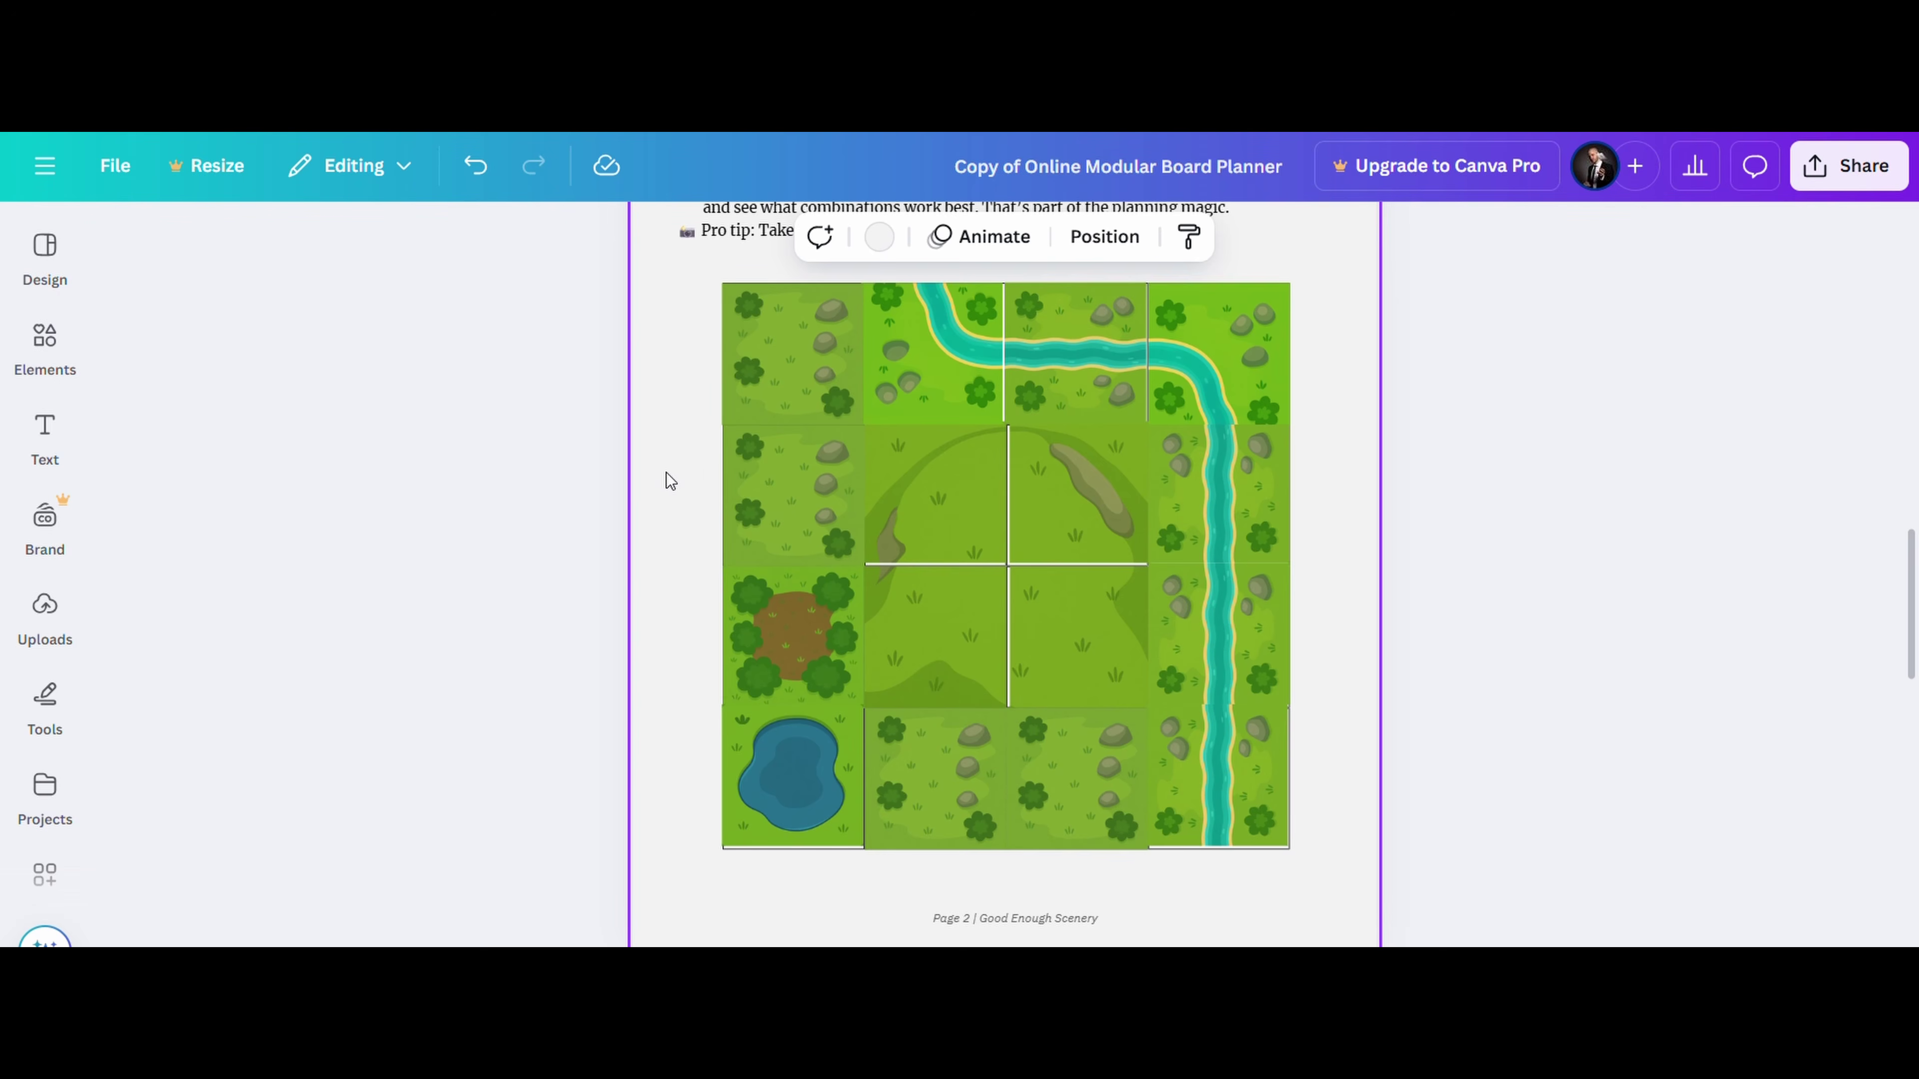
click(558, 489)
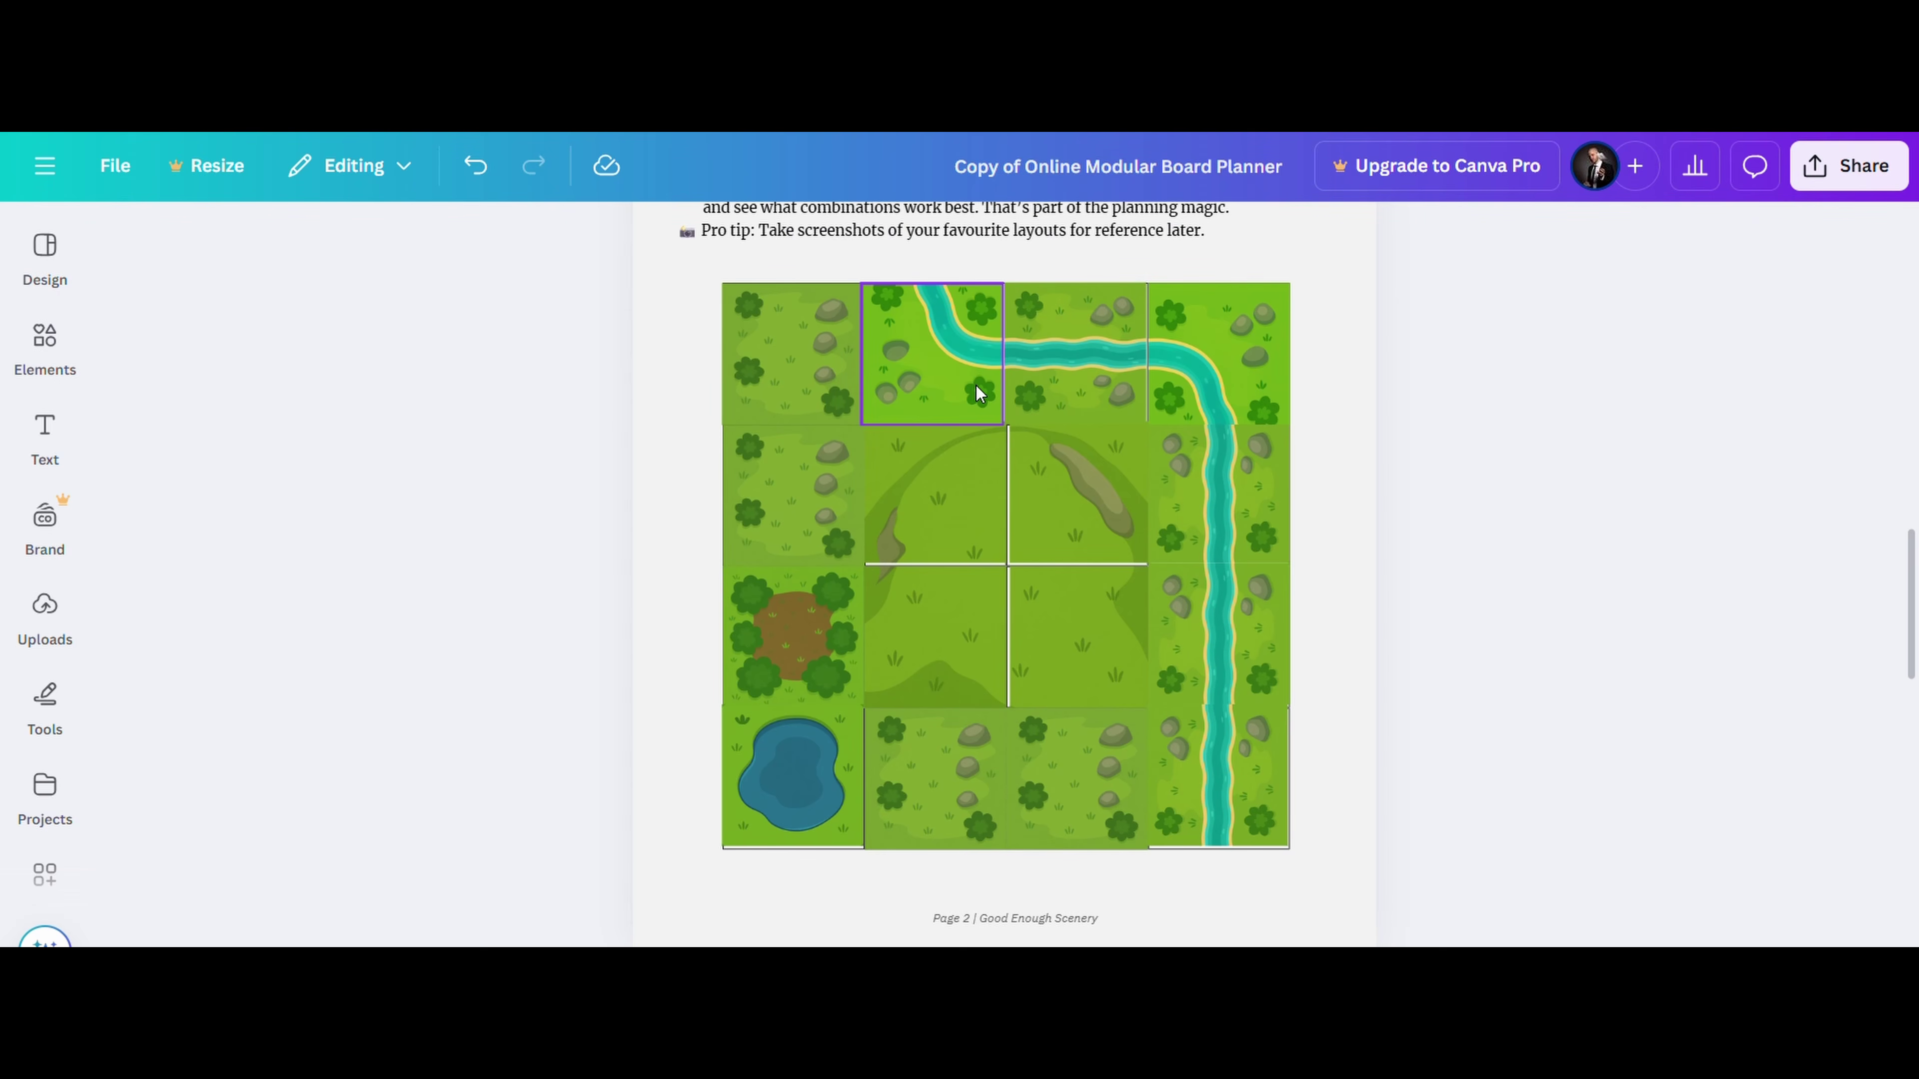
On the copied board, move the rocky grass tile to the first-row, second-column cell and the second-row straight river tile to the upper-left corner.
drag(975, 385, 881, 350)
drag(735, 364, 840, 360)
drag(1209, 477, 785, 336)
click(898, 269)
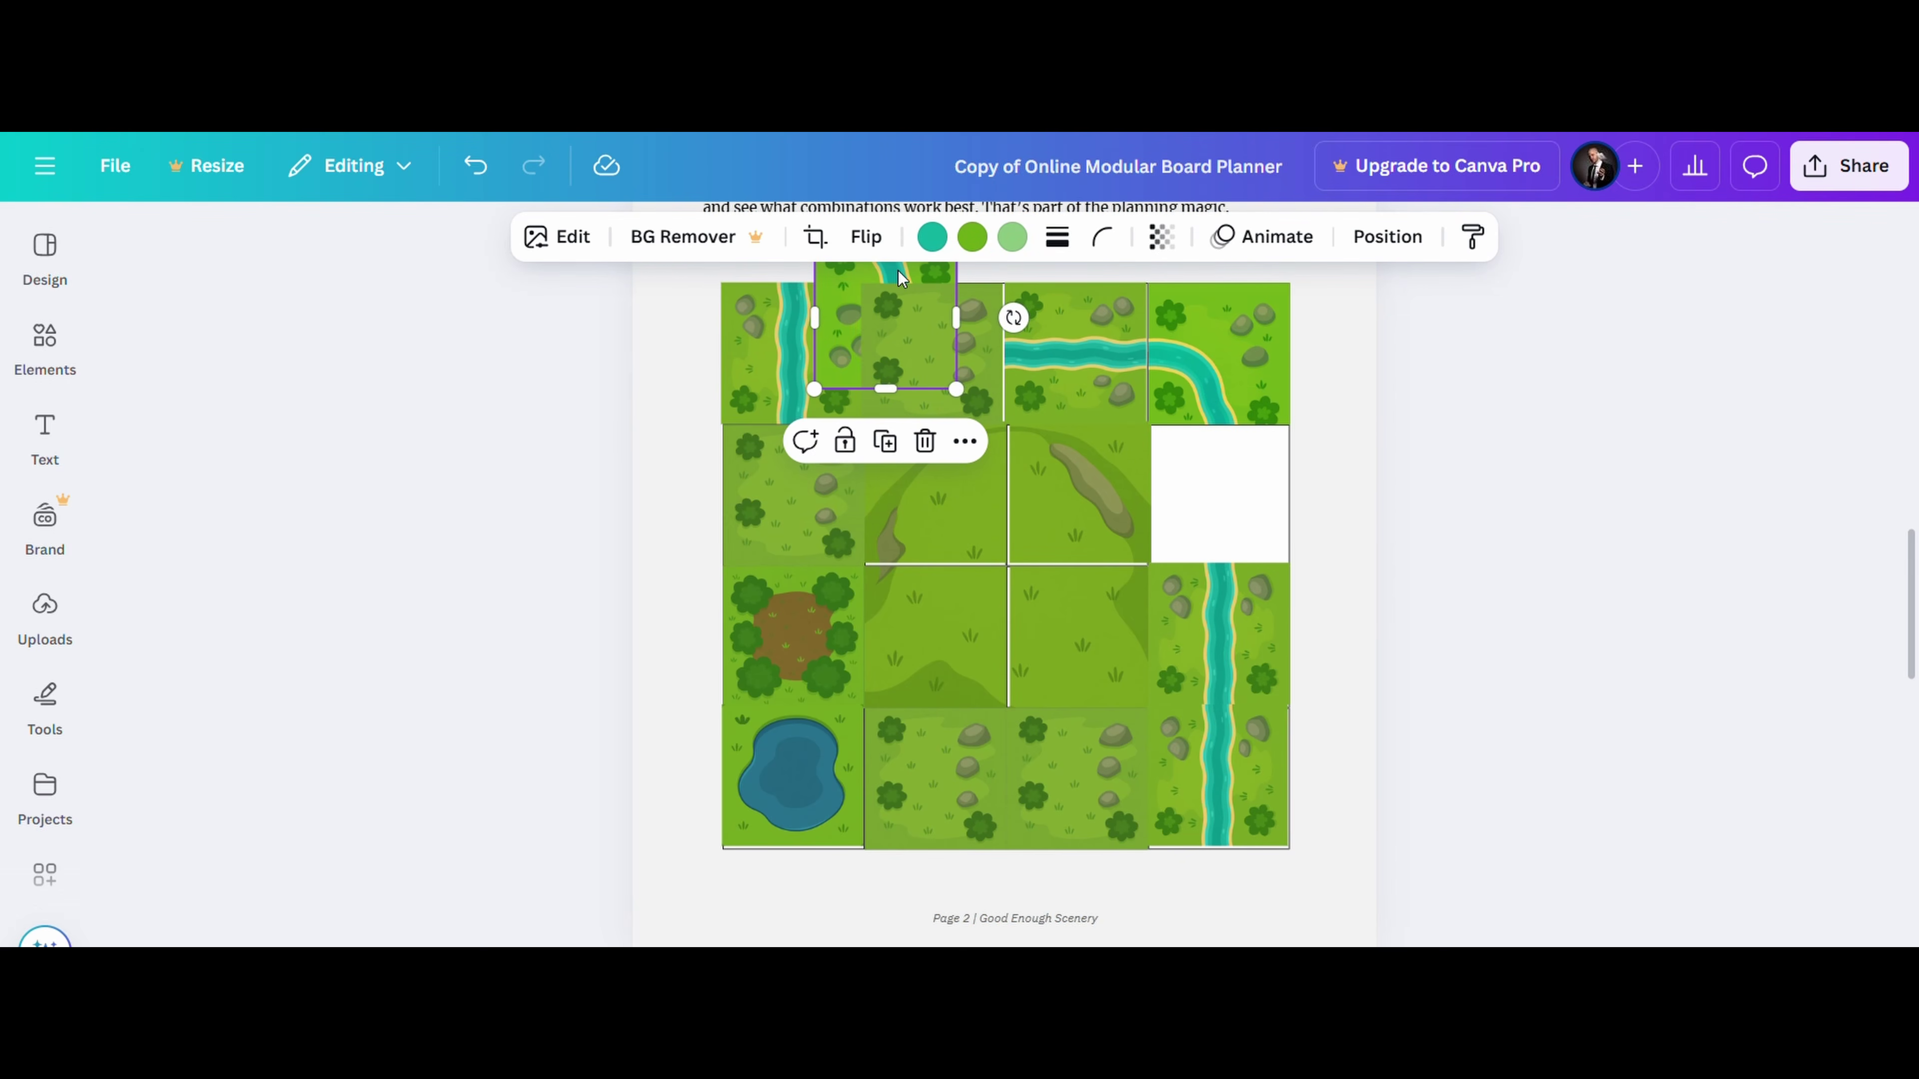
double_click(897, 270)
click(624, 333)
Place the river bend in the second-row, first-column cell, setting its rocky grass tile and the third-row river tile aside beside the board.
drag(772, 475, 1268, 484)
drag(931, 277, 836, 466)
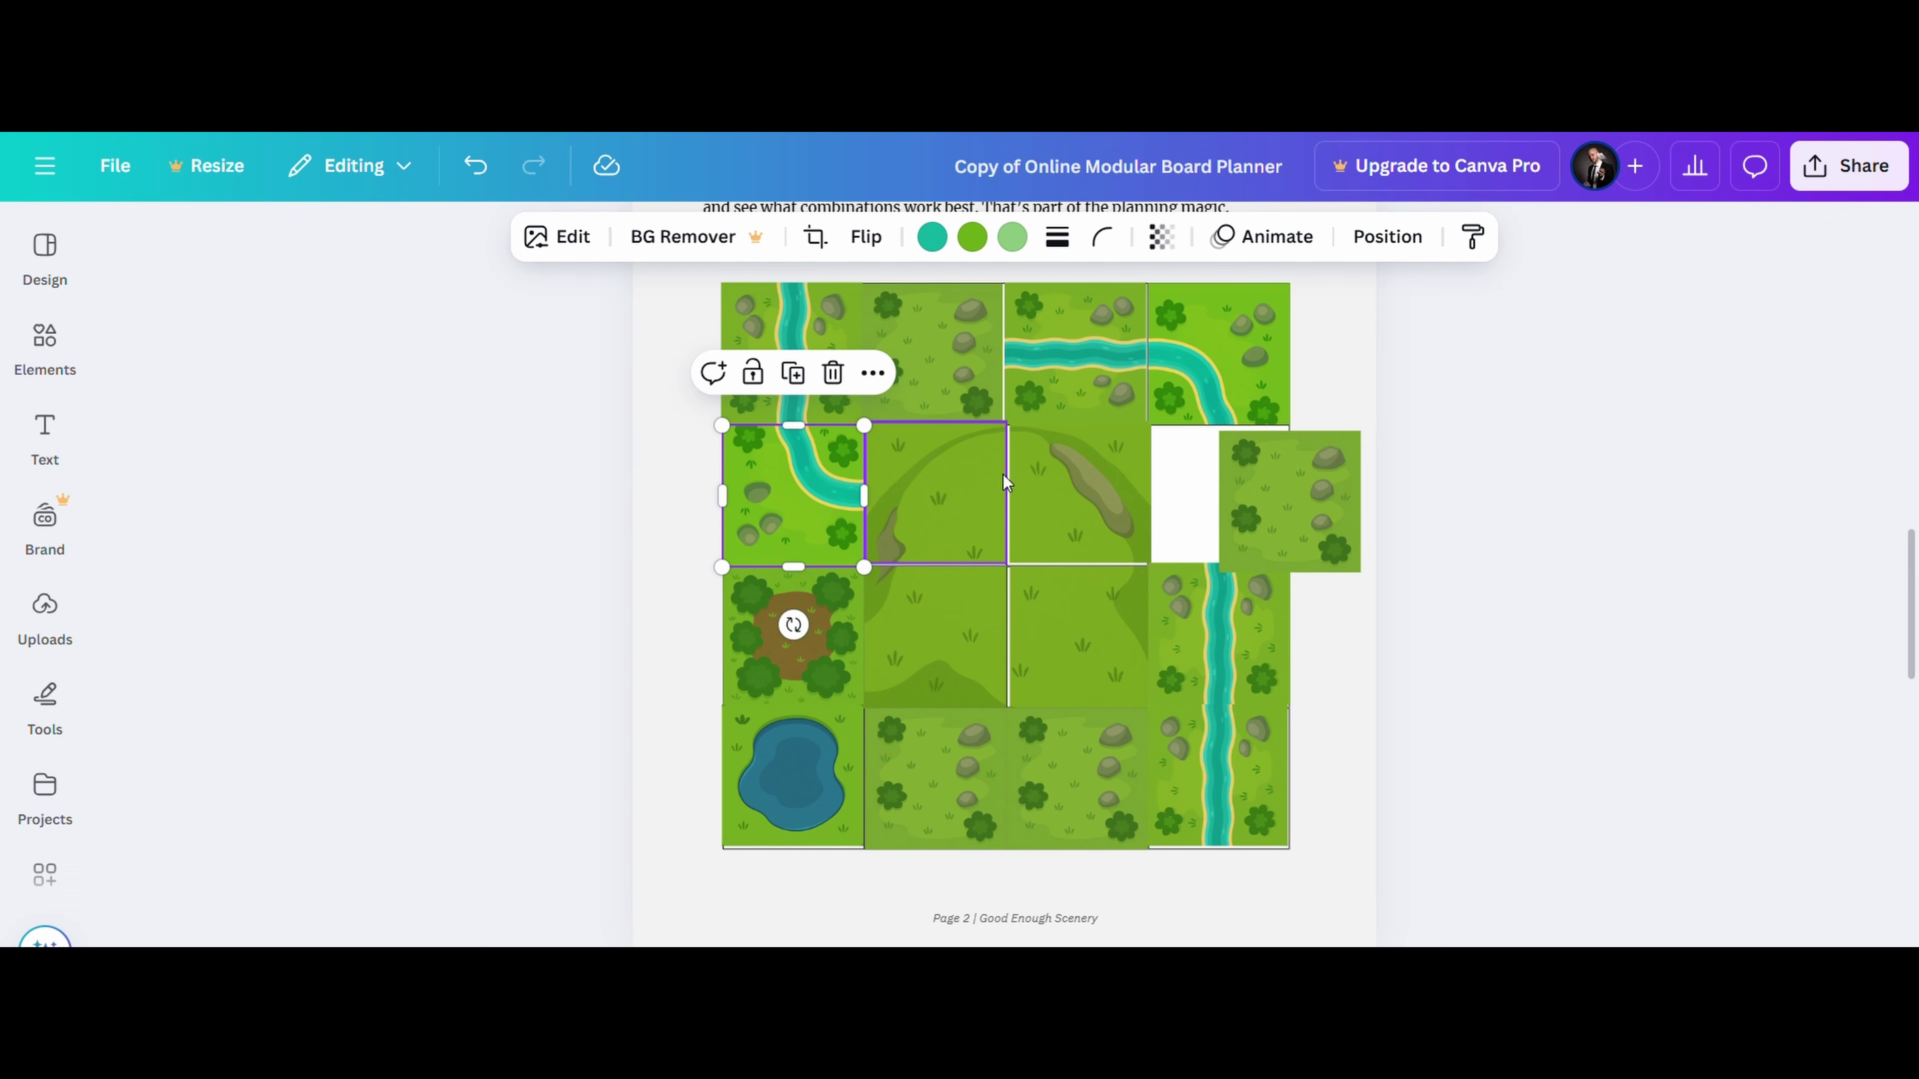
click(1269, 485)
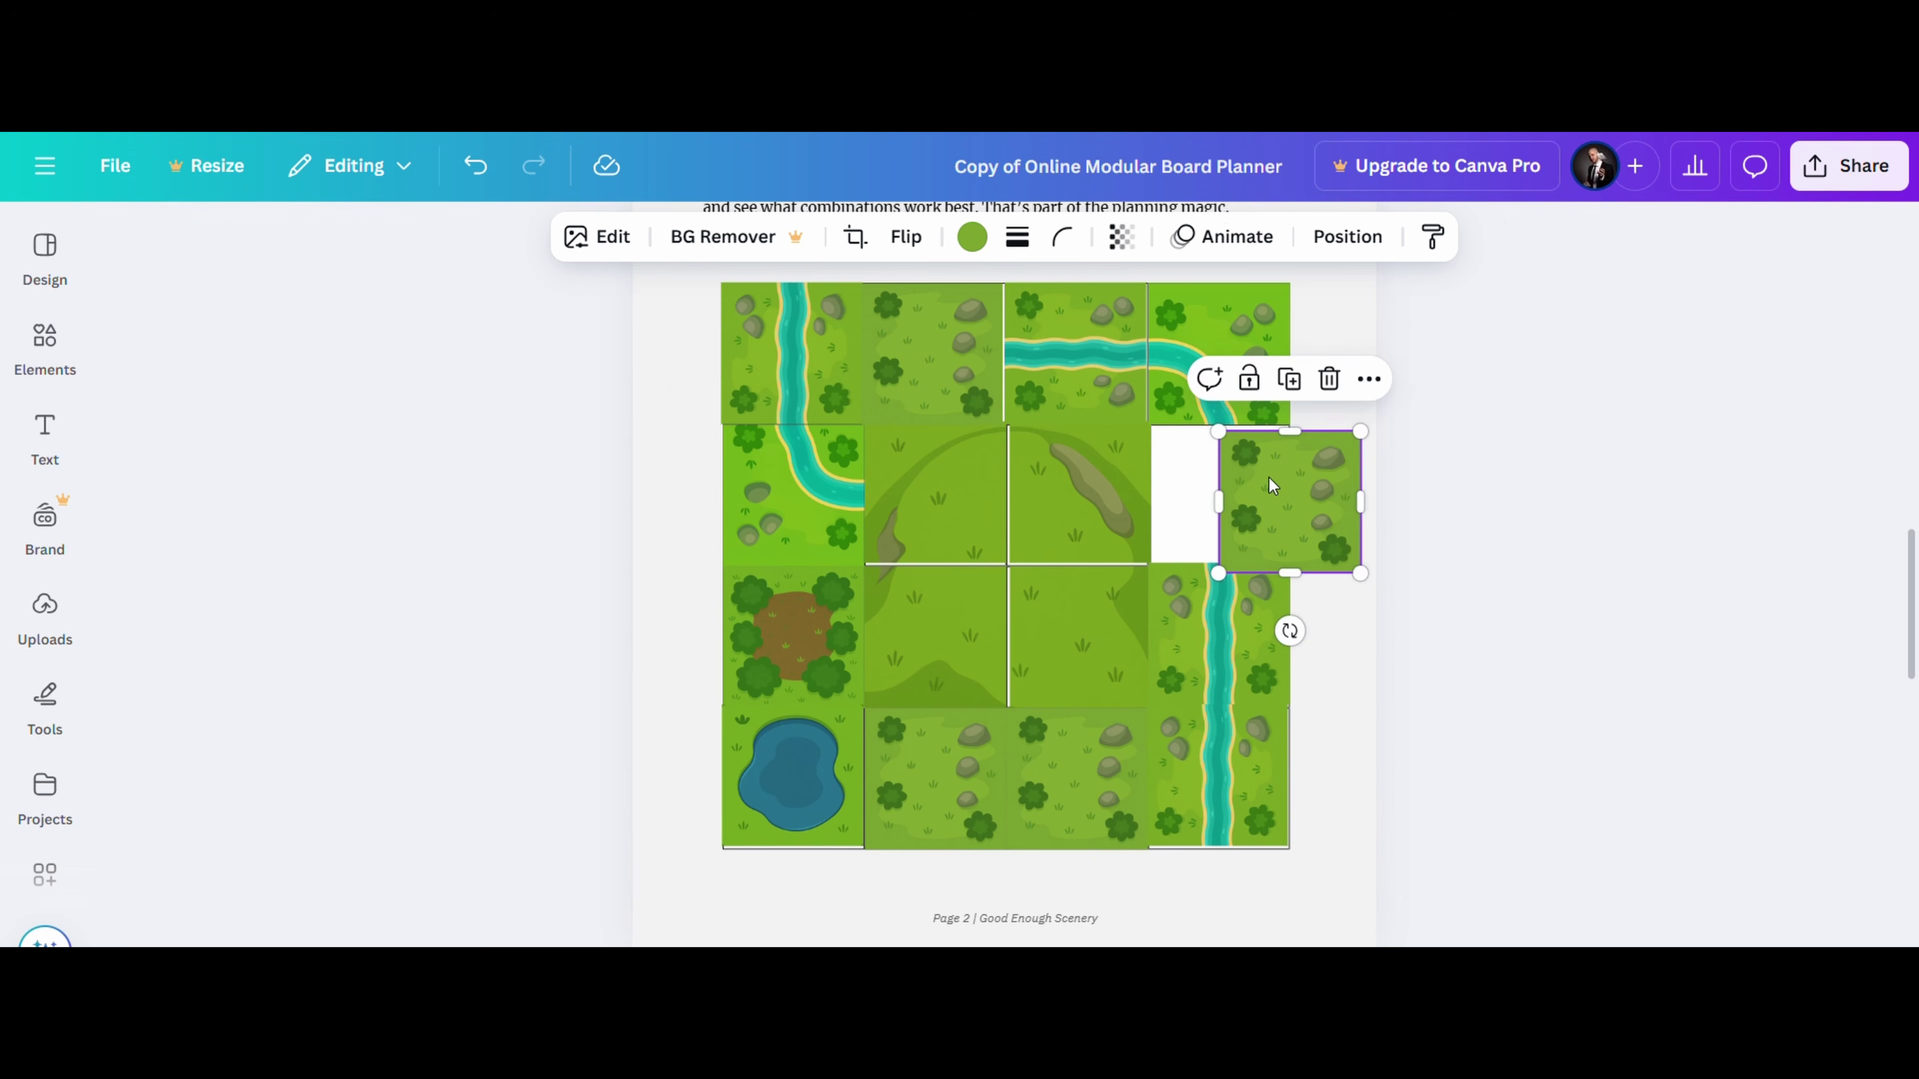
drag(1268, 477, 1345, 440)
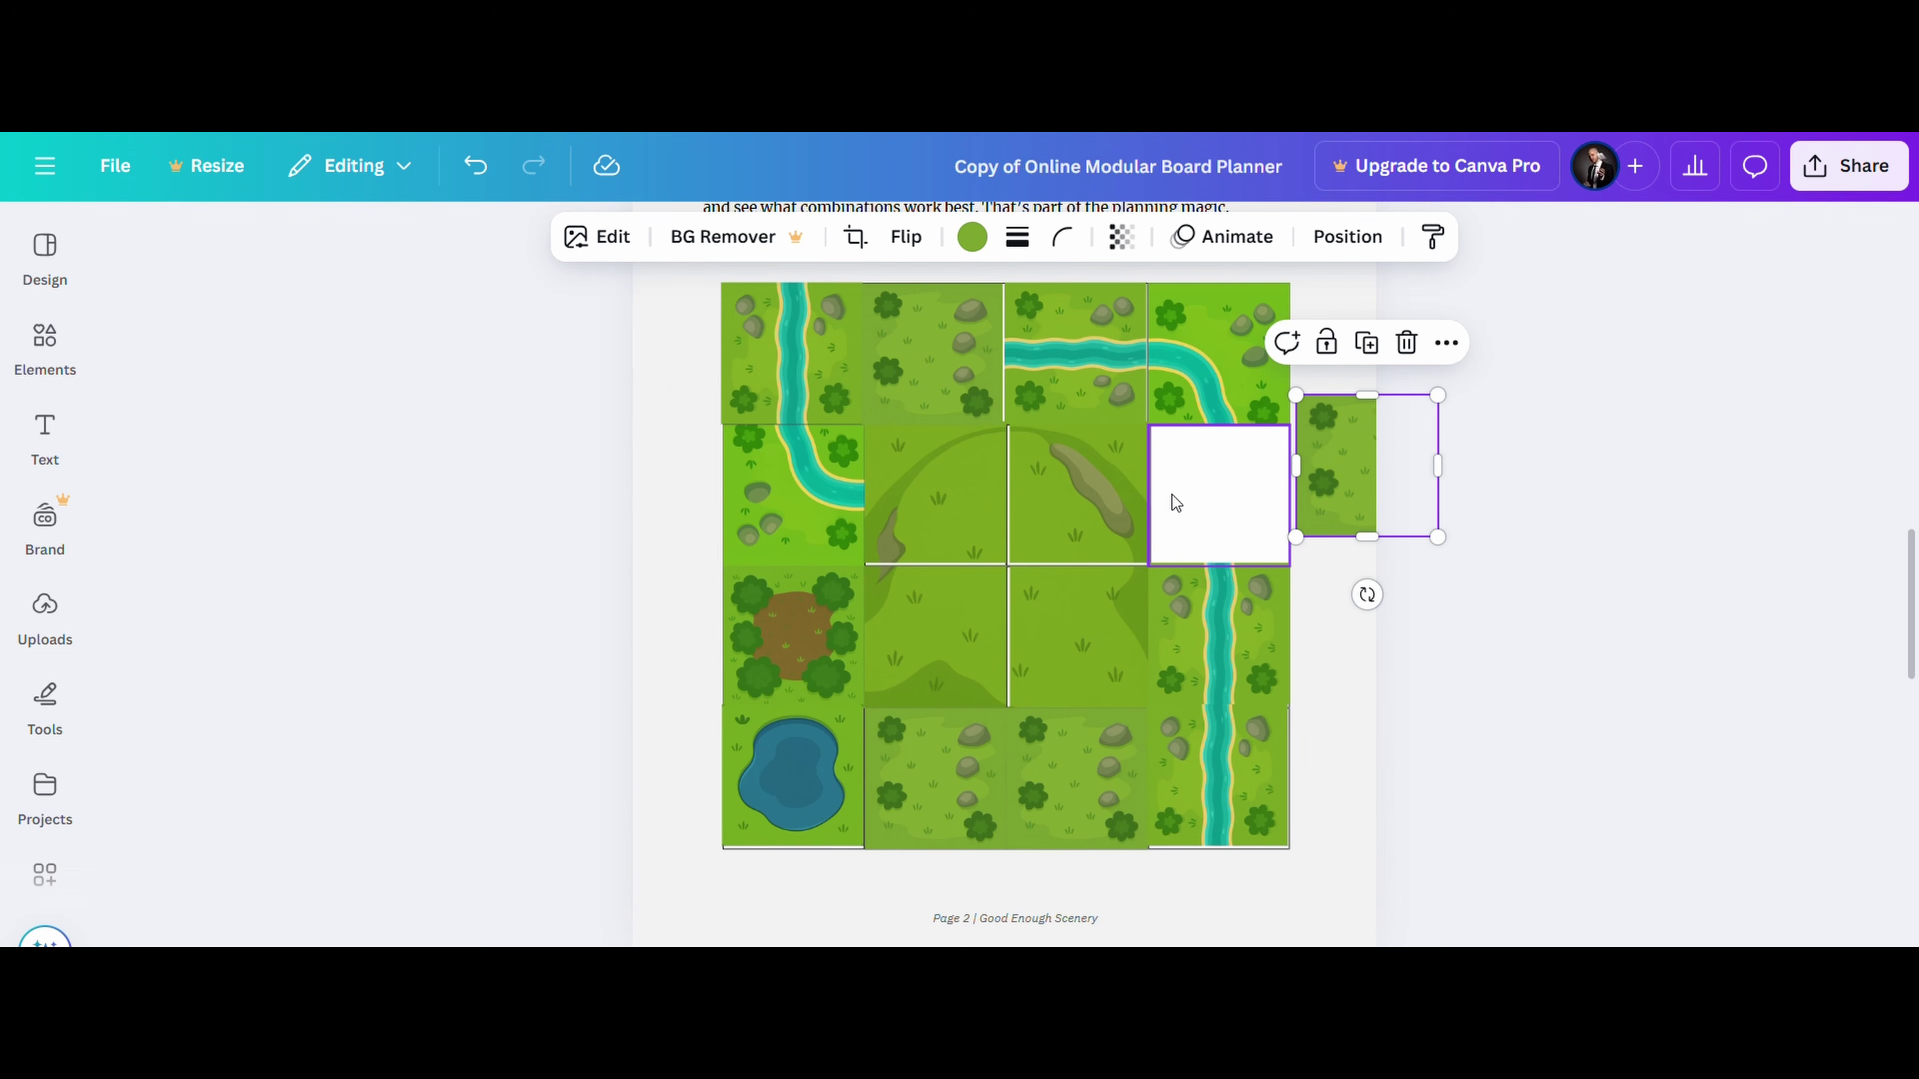
drag(1211, 621, 1334, 611)
click(1181, 557)
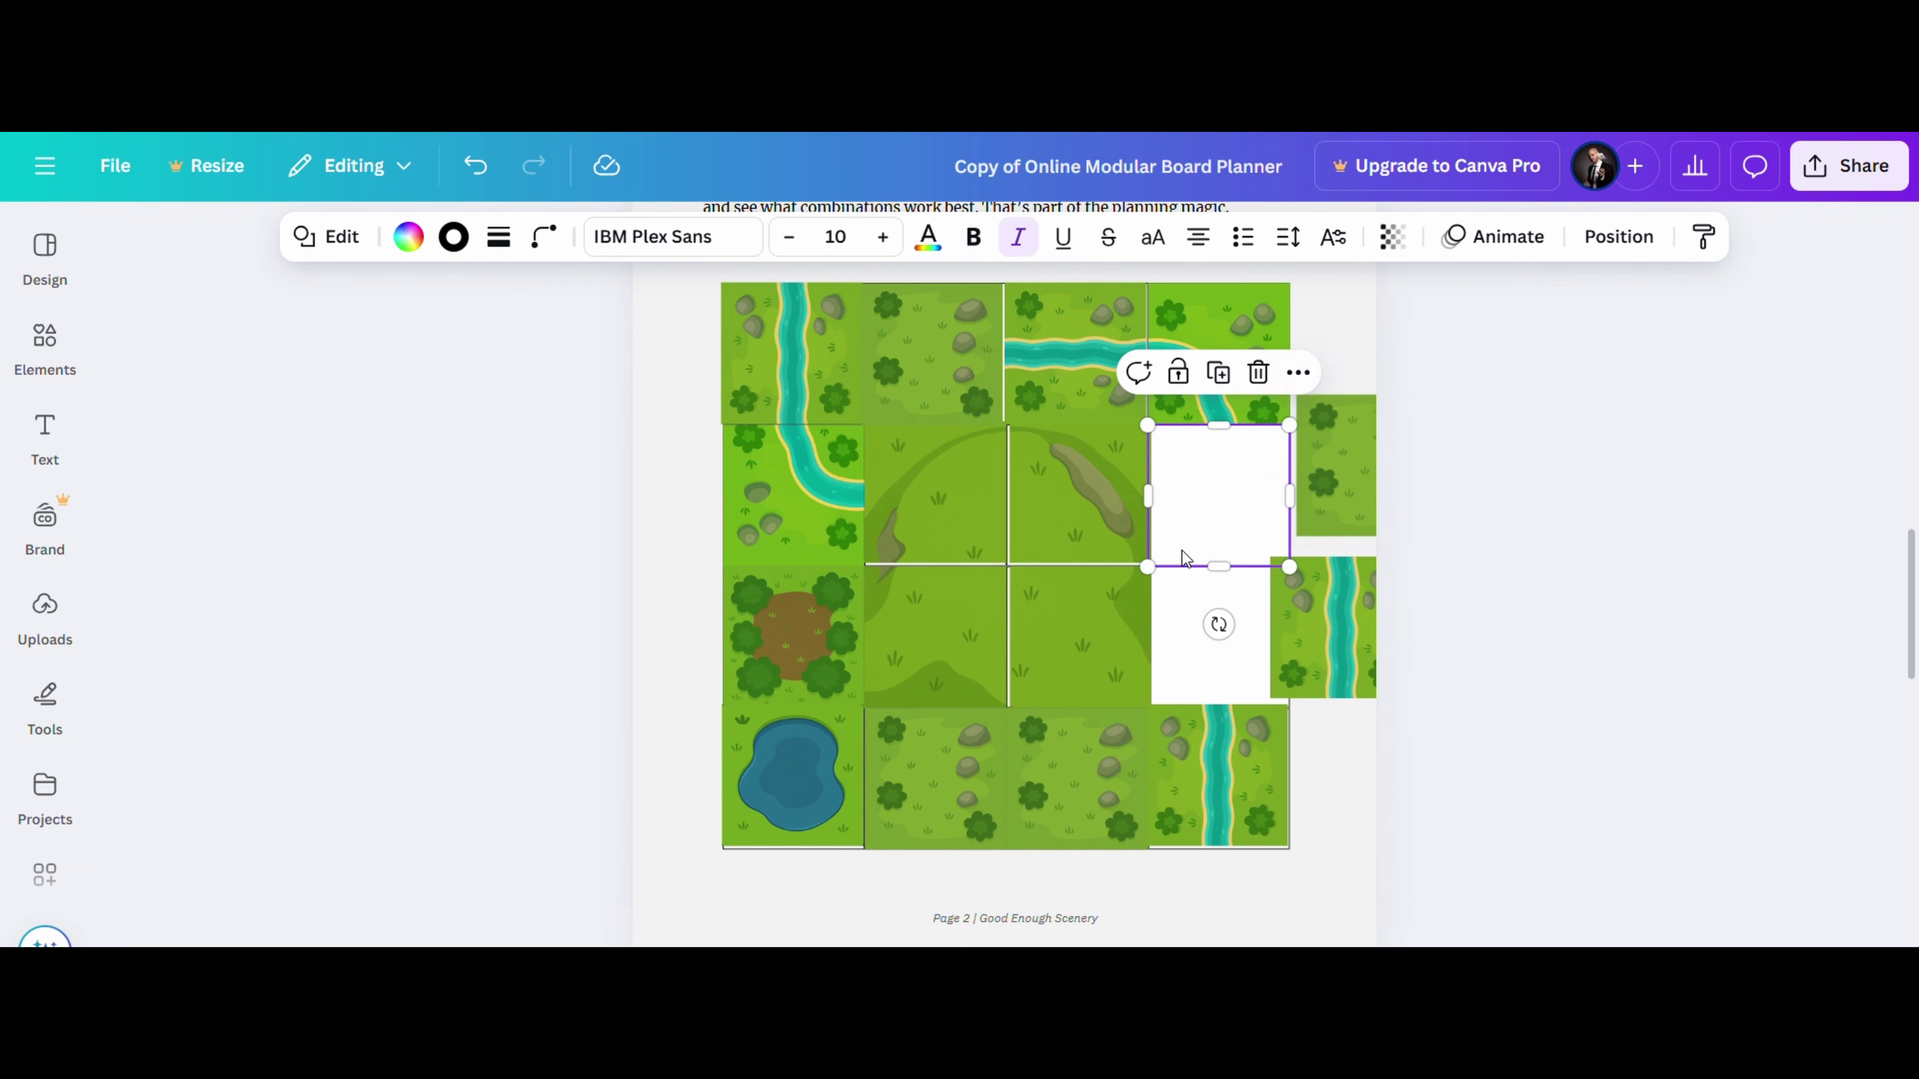
drag(1182, 557, 1166, 611)
key(ctrl+z)
Shift the four hill tiles in the middle of the board one column to the right.
click(1059, 524)
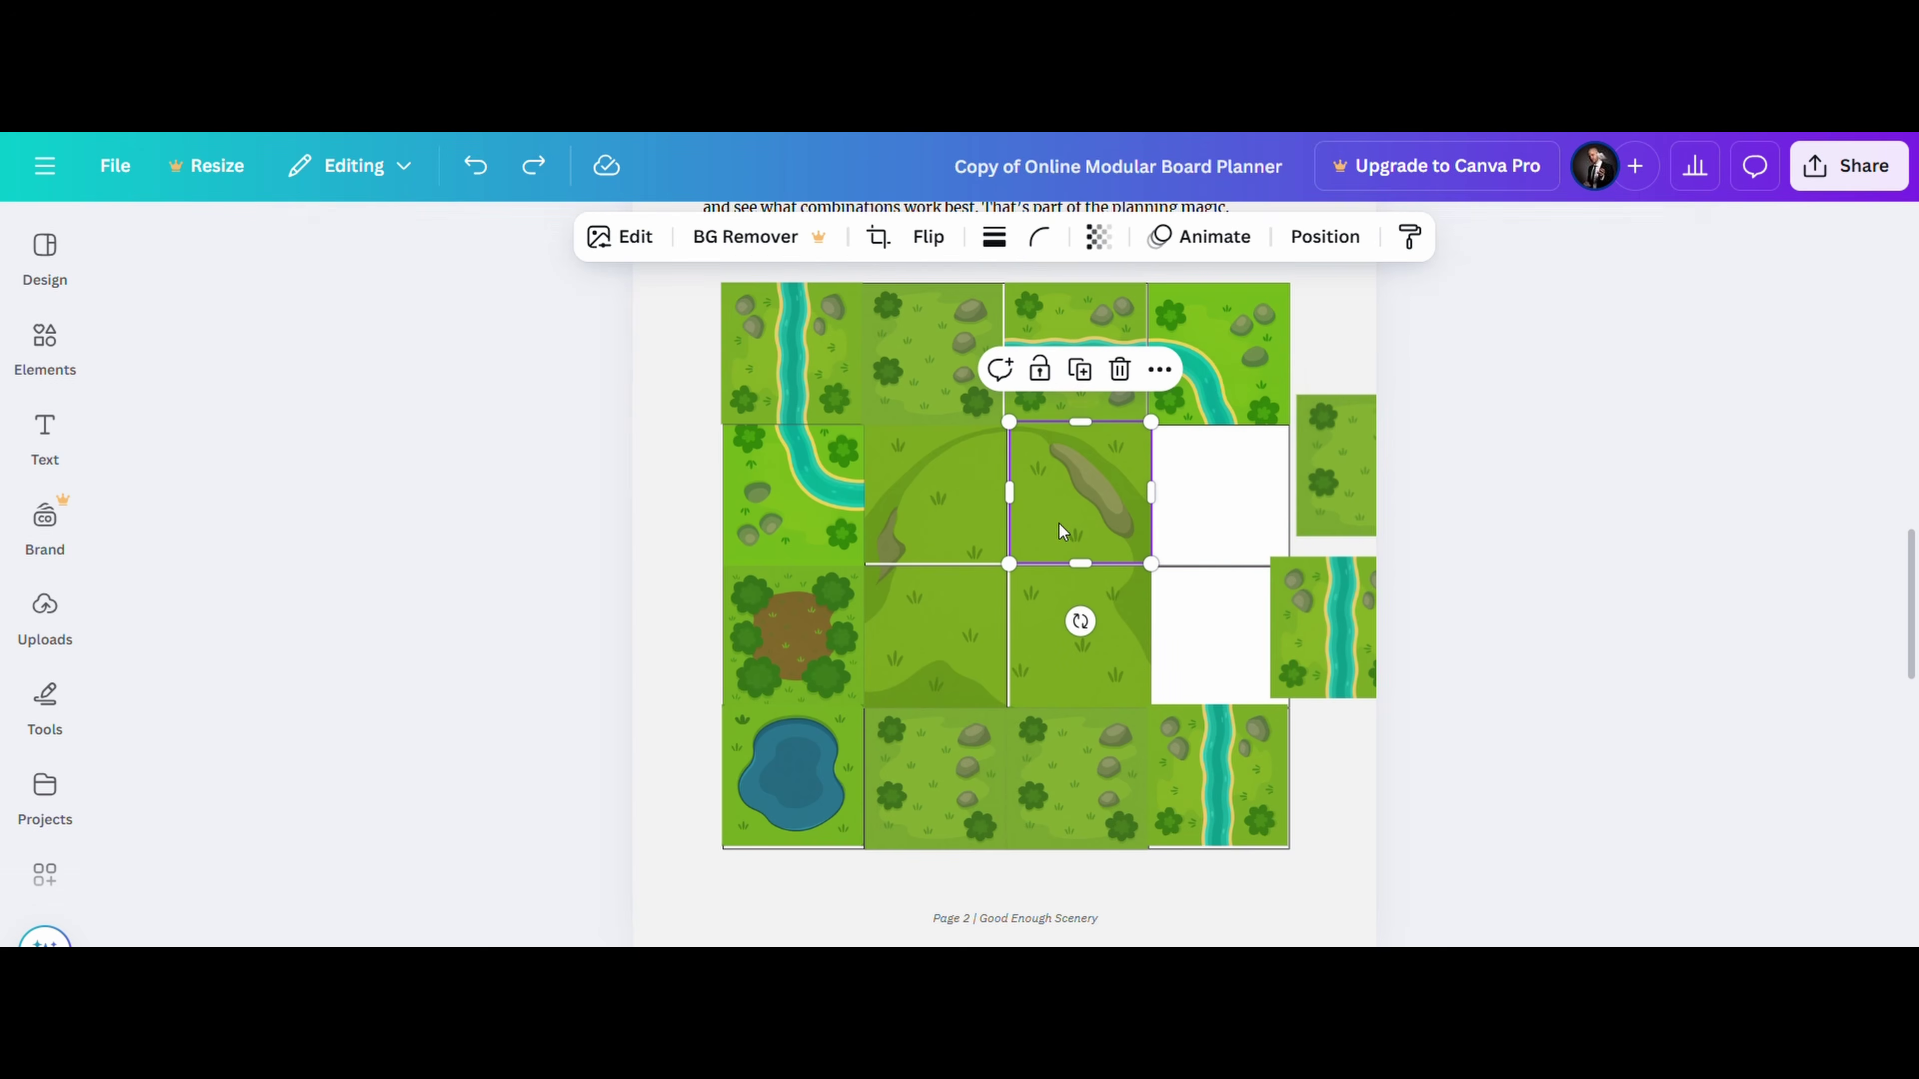
click(934, 485)
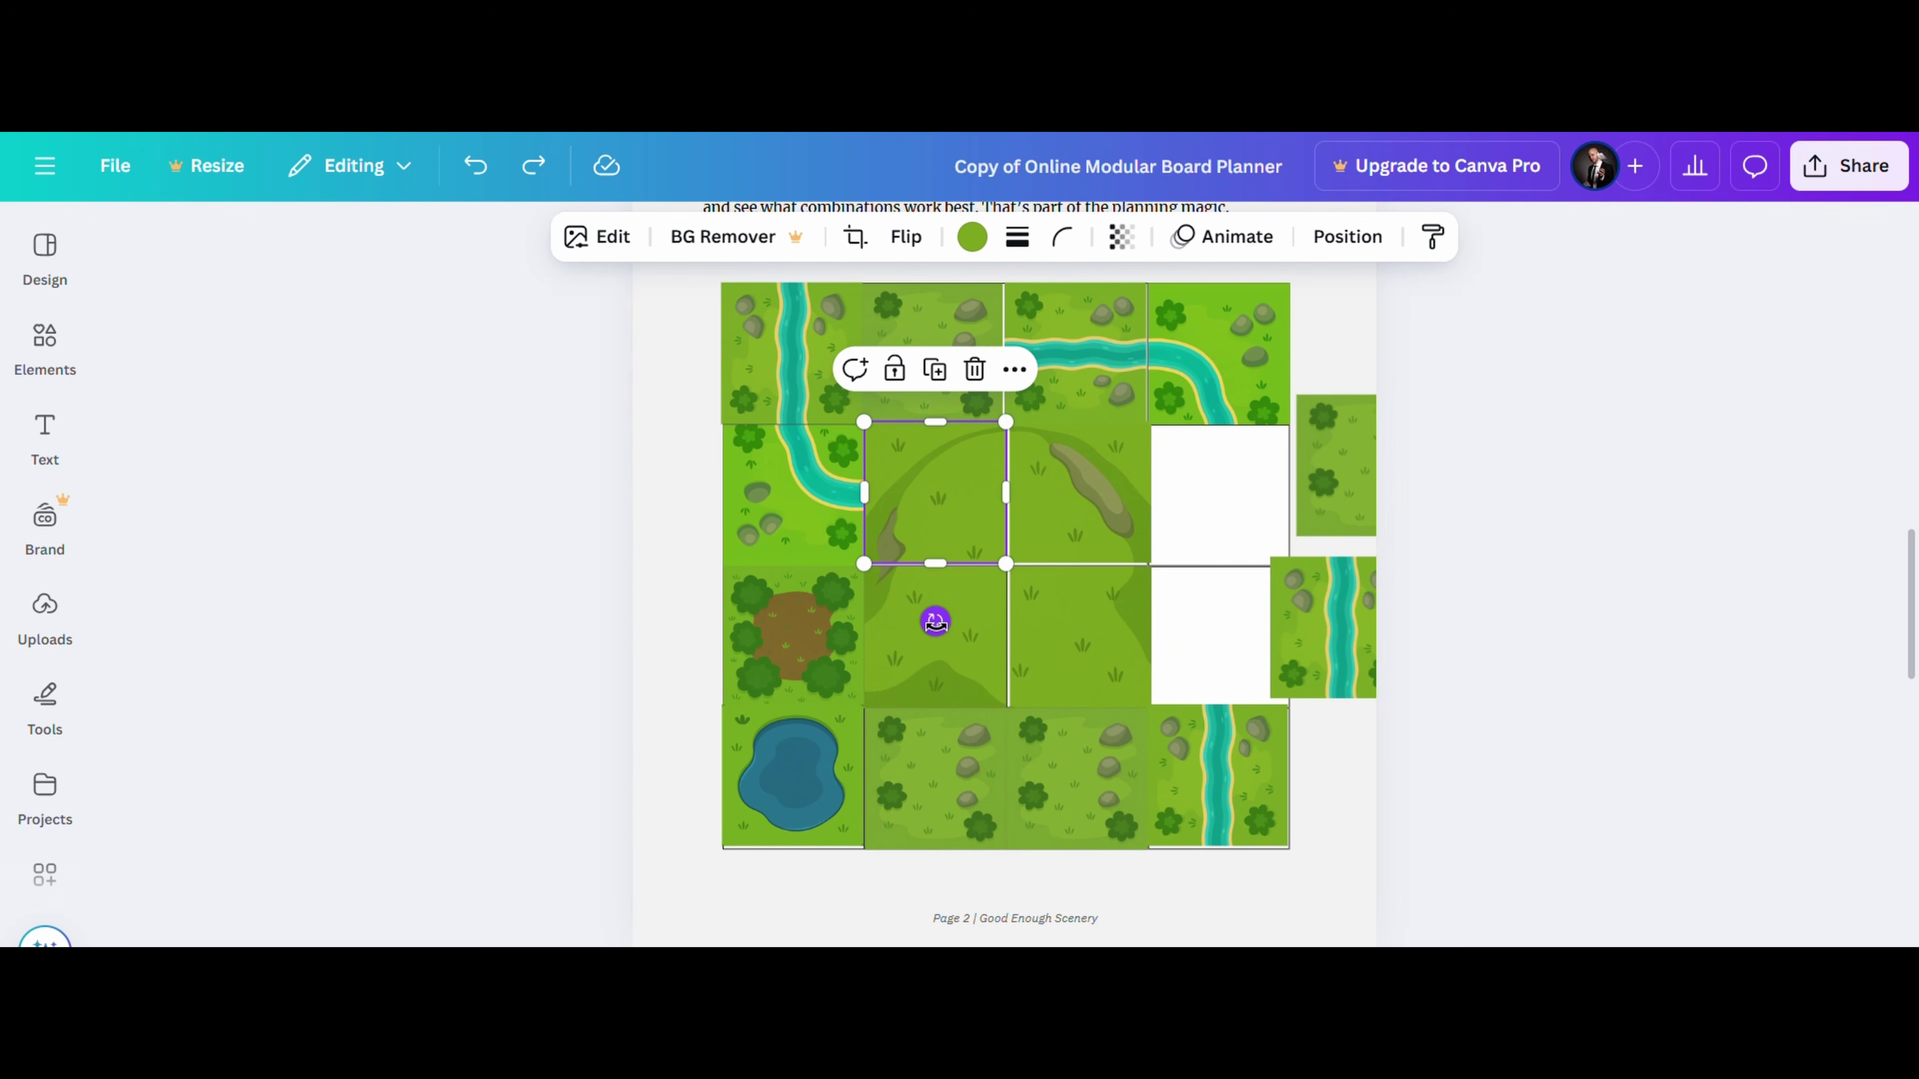
click(1065, 489)
drag(1066, 489, 1194, 486)
drag(972, 497, 1115, 472)
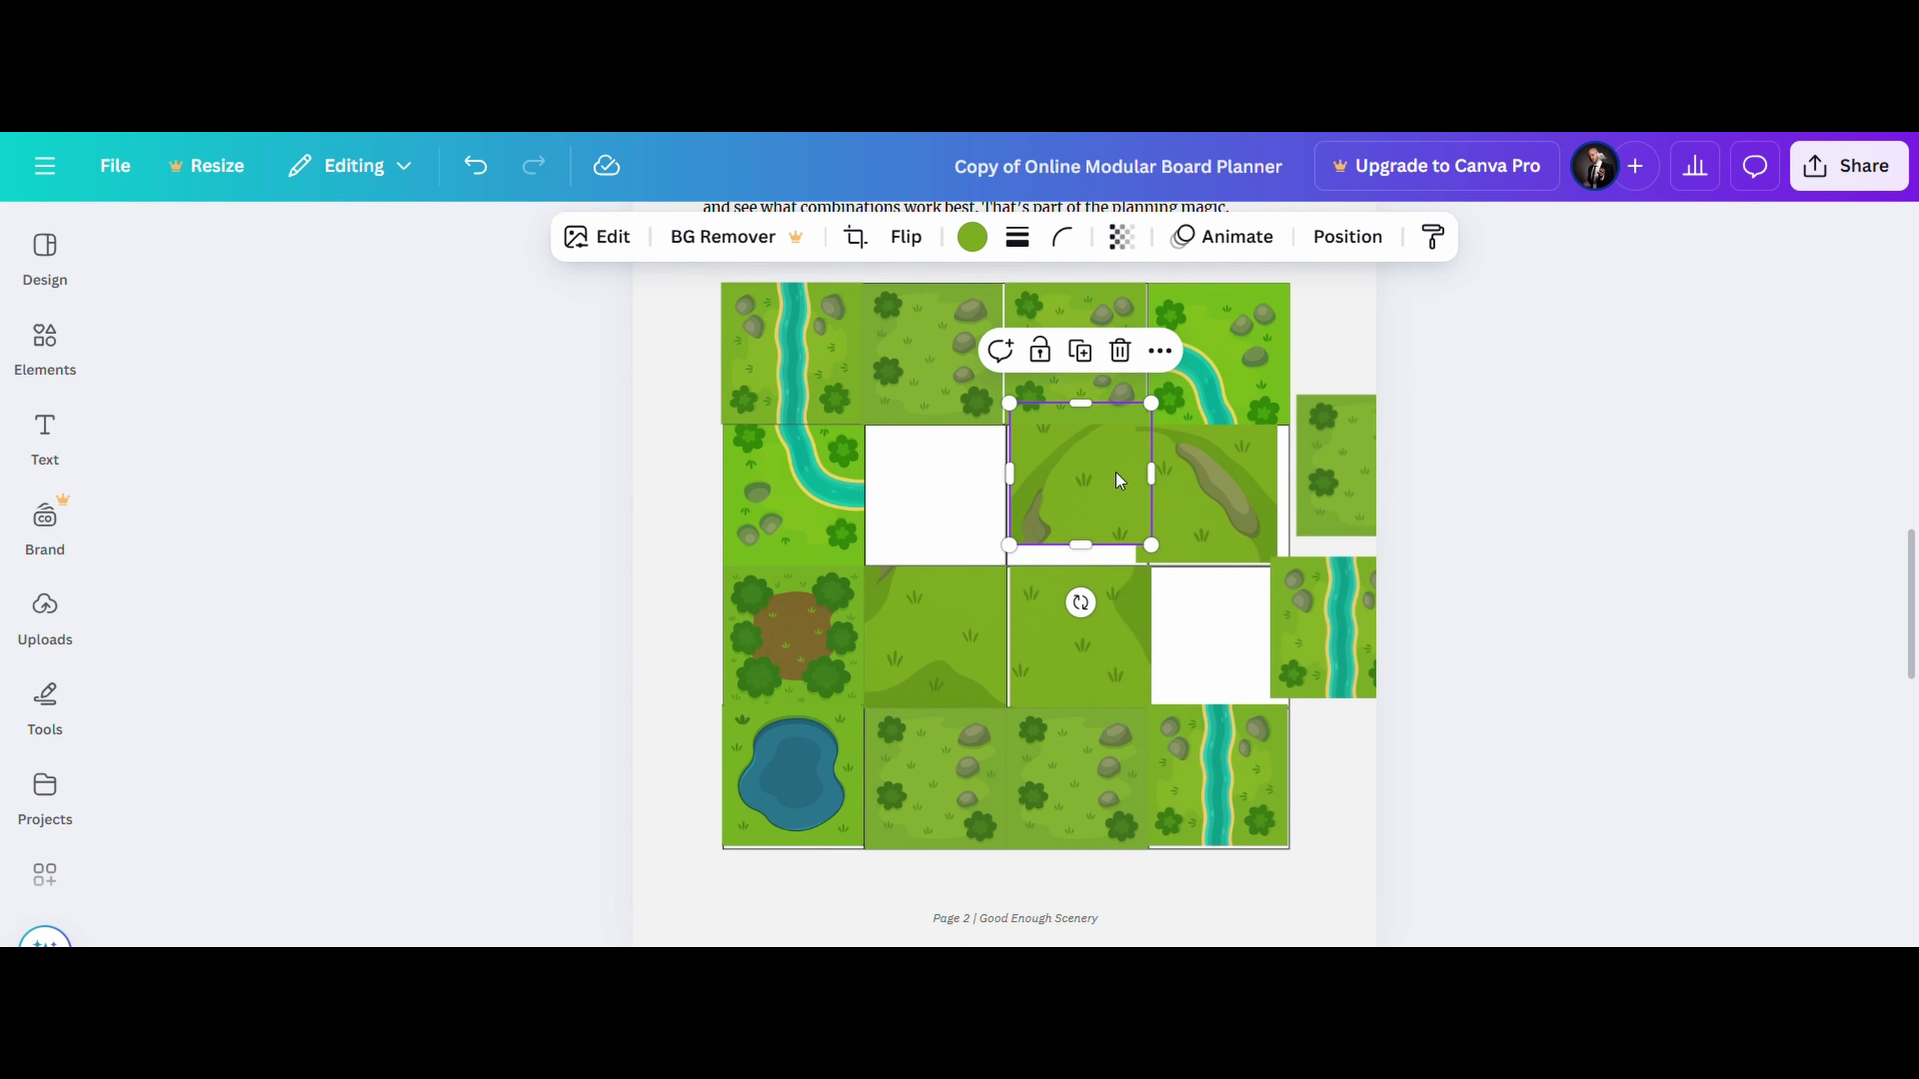
drag(1069, 630, 1219, 621)
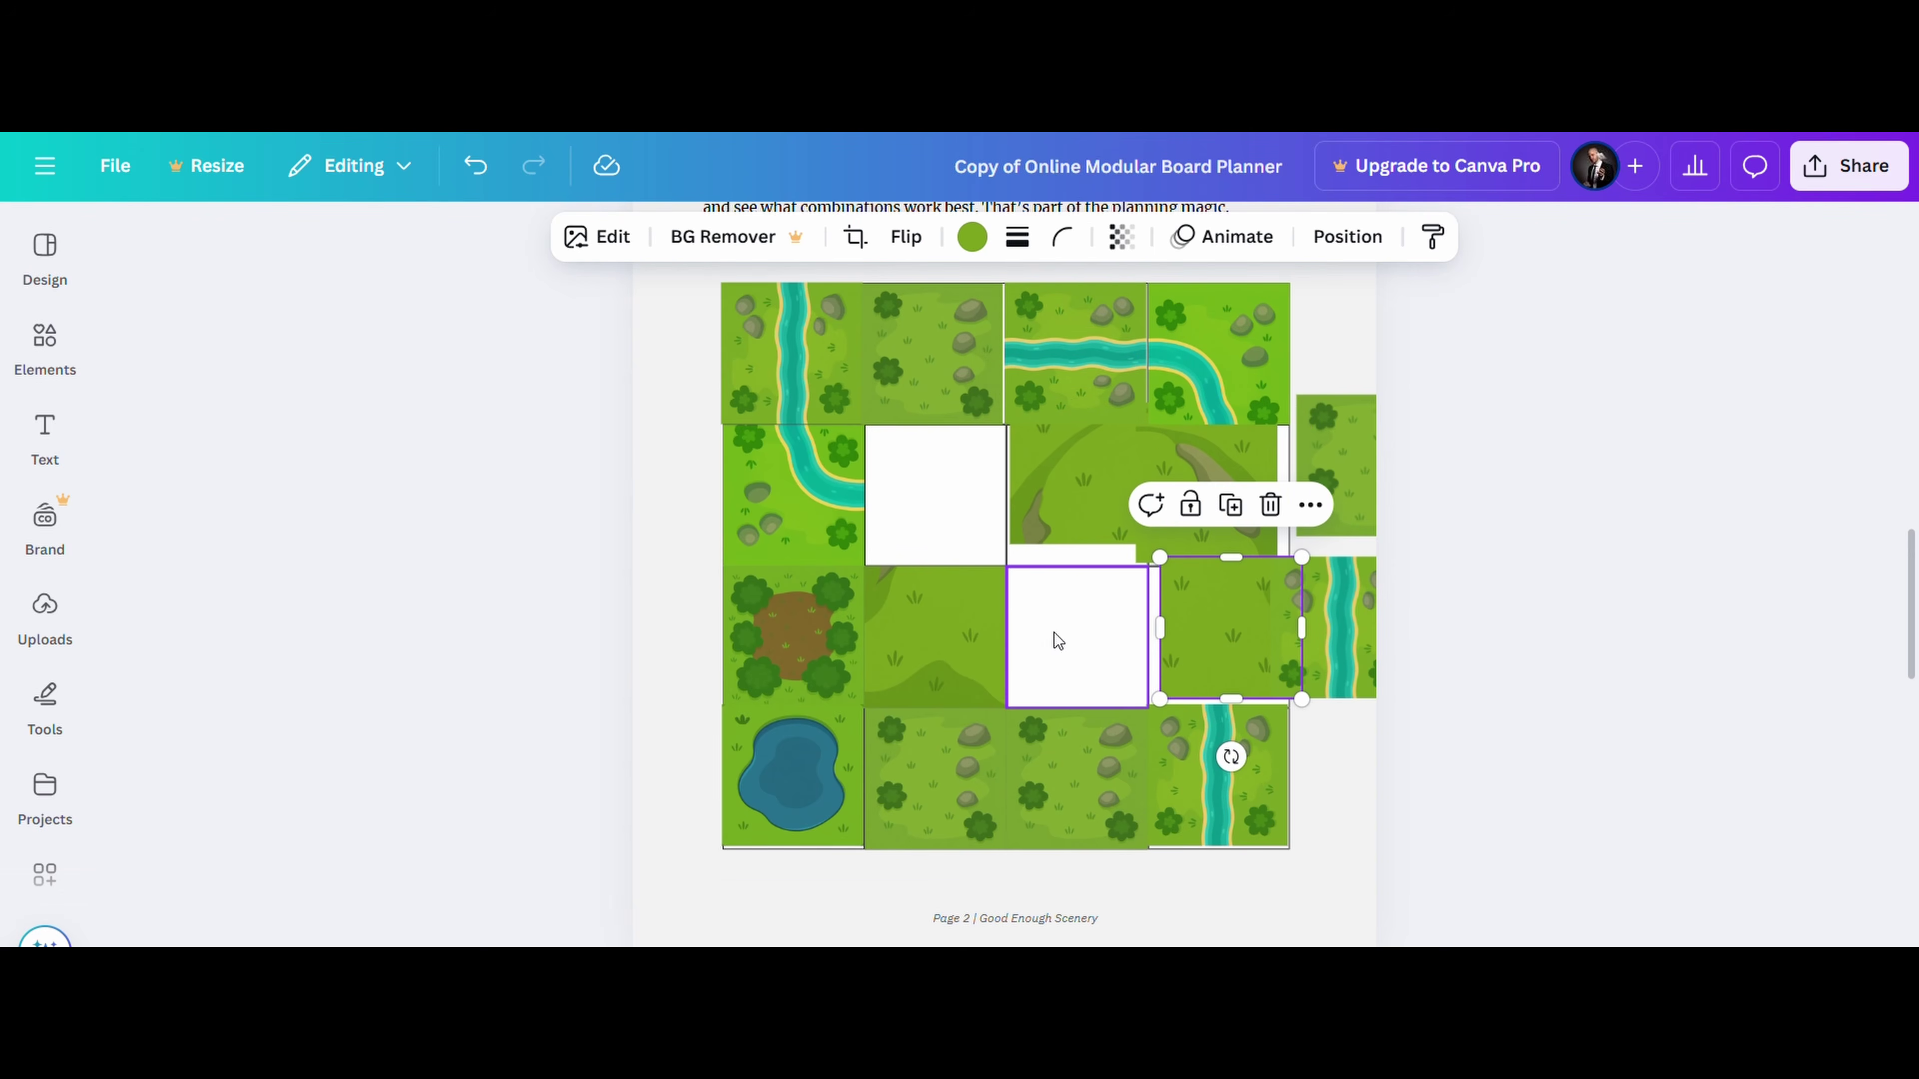
drag(984, 643, 1131, 637)
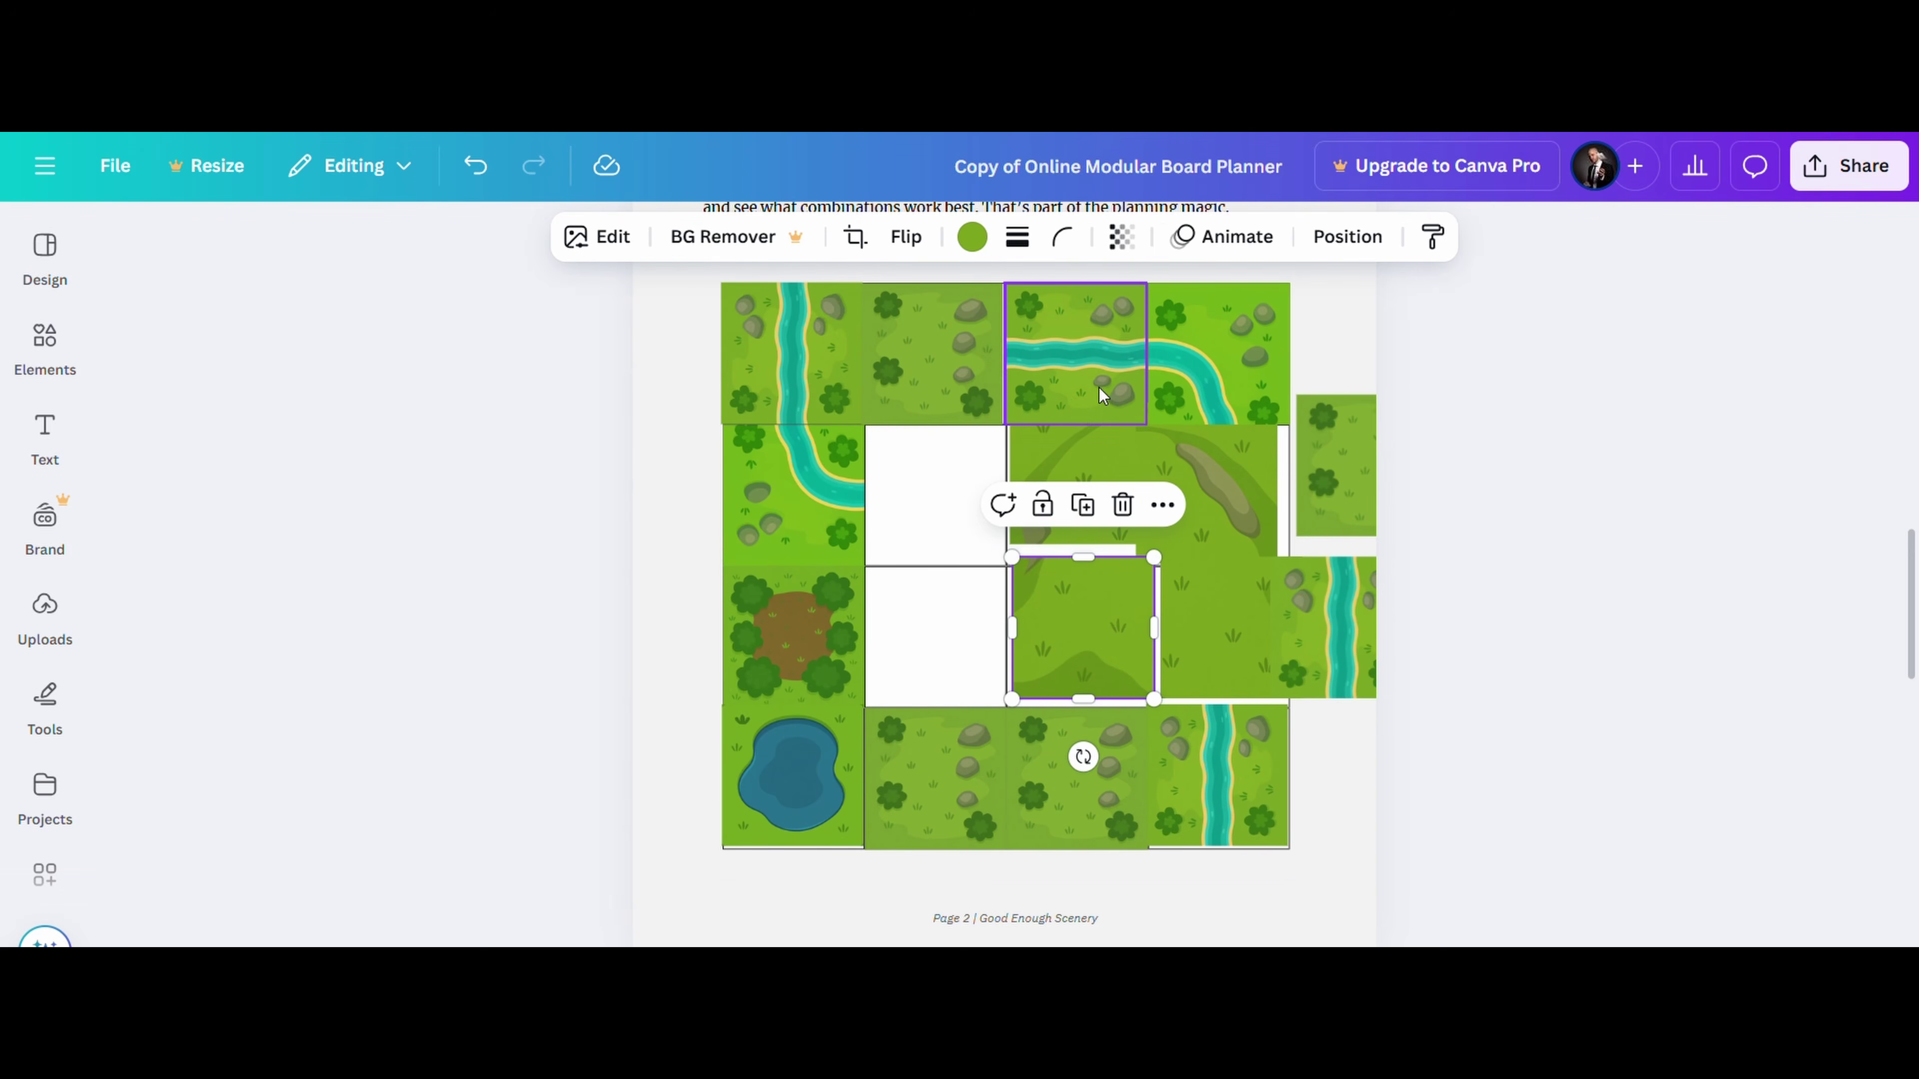
Move the horizontal river tile to the second-row, second-column cell and the clearing tile to the first-row, third-column cell.
drag(1100, 386, 958, 531)
drag(807, 647, 1084, 367)
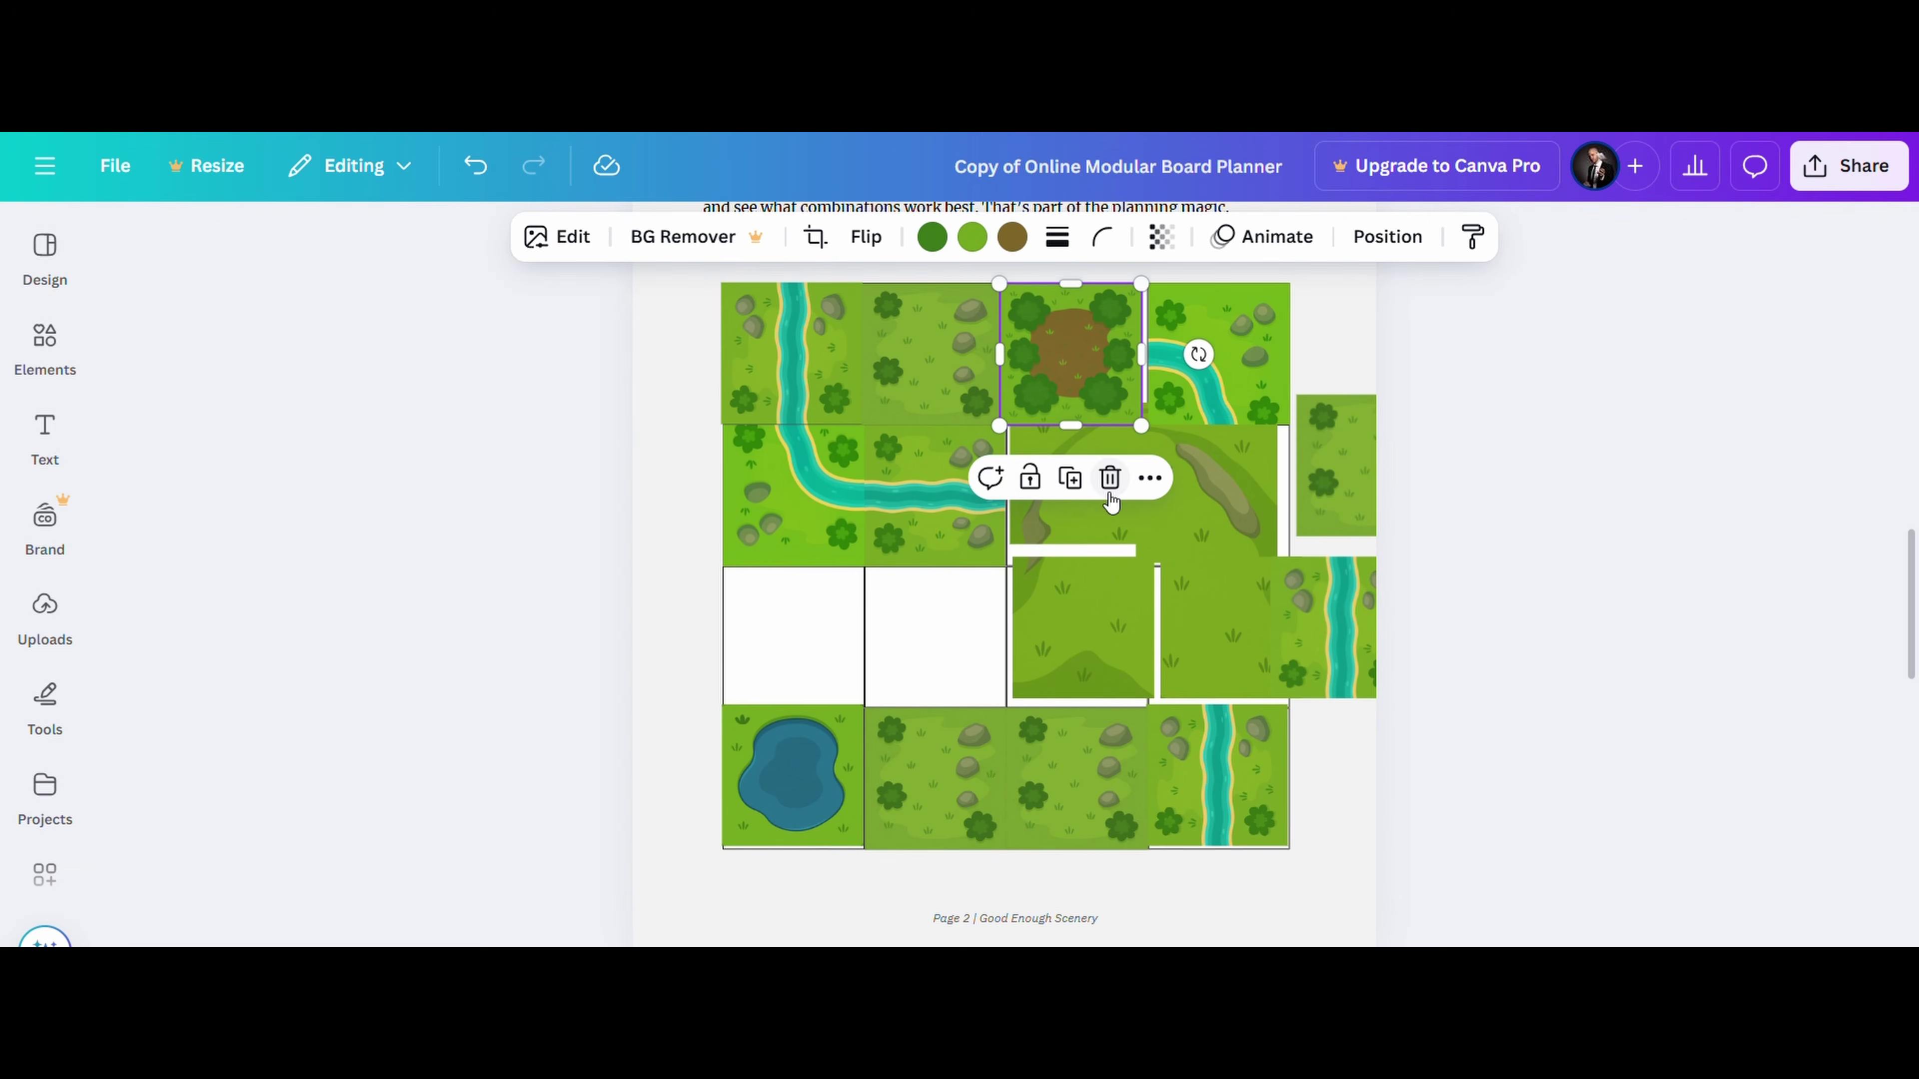
Move the four hill tiles into the board's lower-left 2x2 cells, setting the pond and a rocky grass tile aside.
drag(1098, 516, 822, 648)
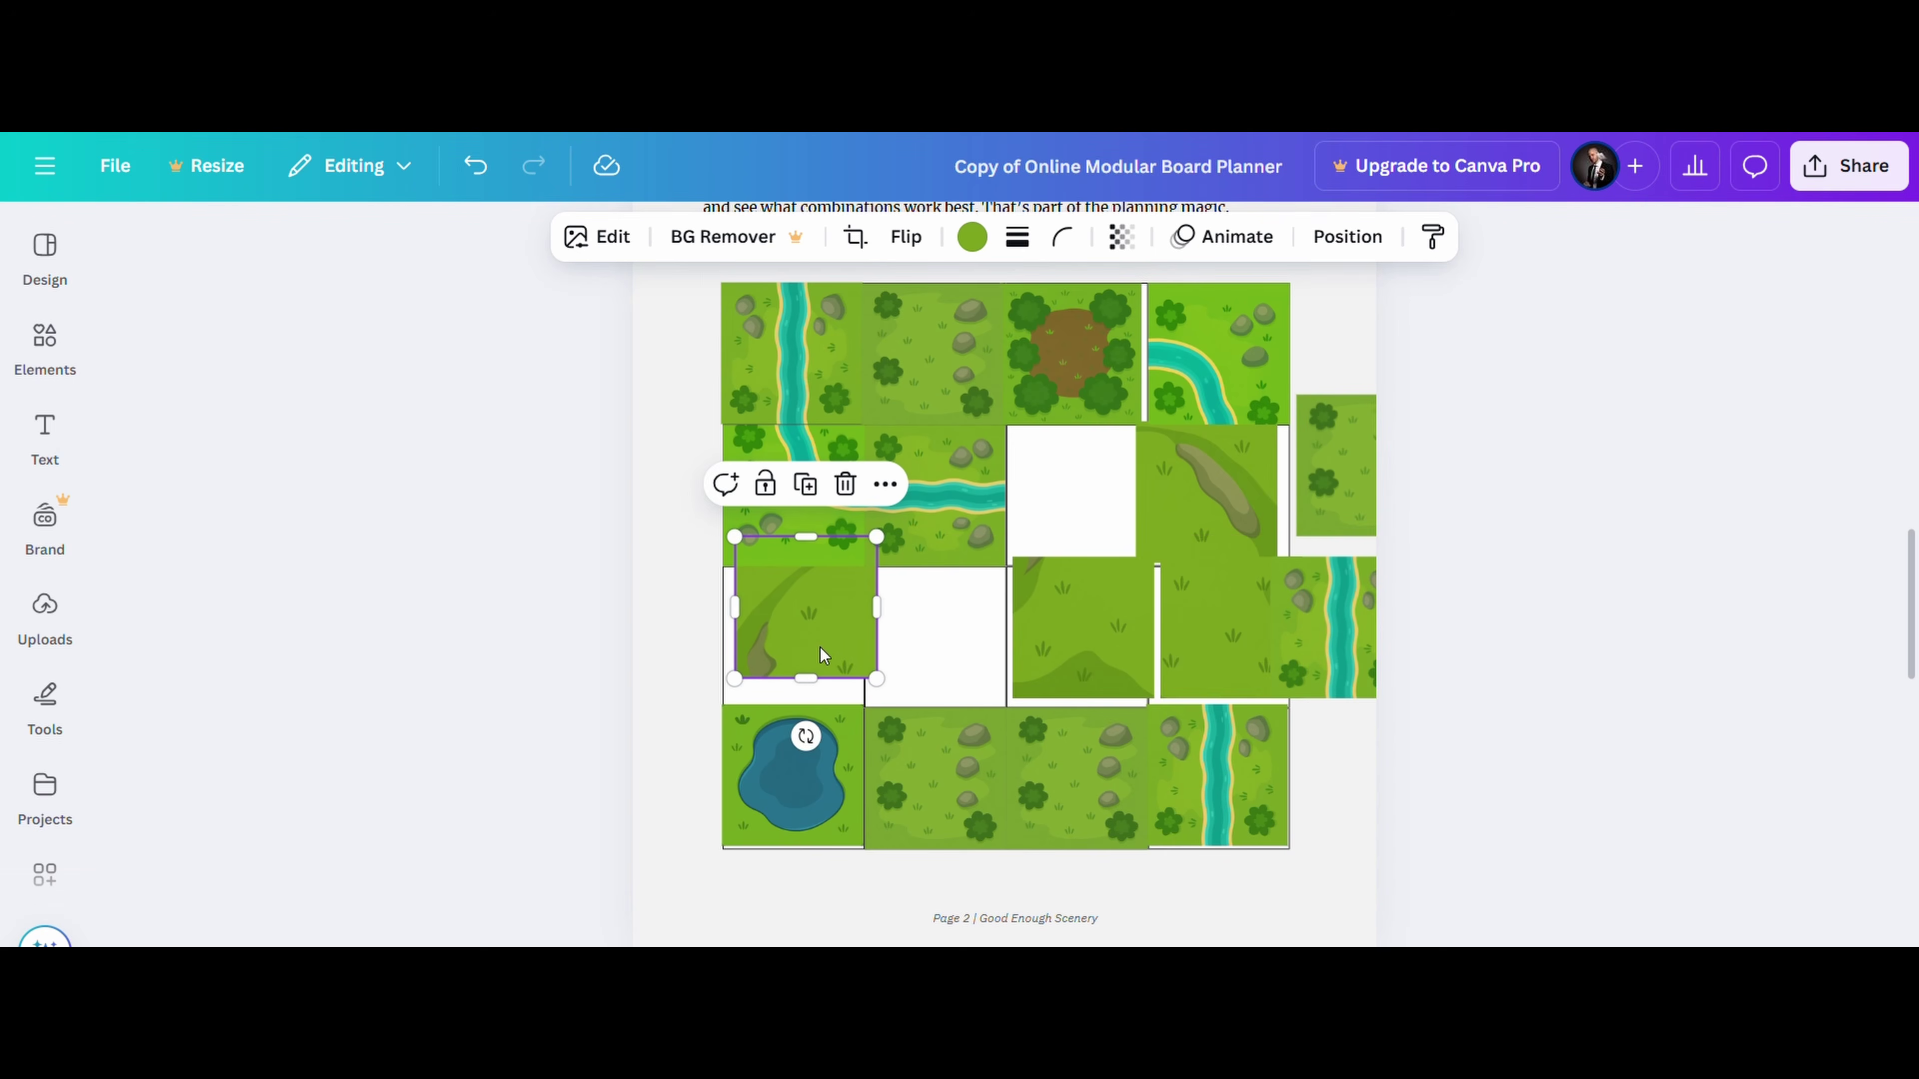
drag(825, 755, 983, 818)
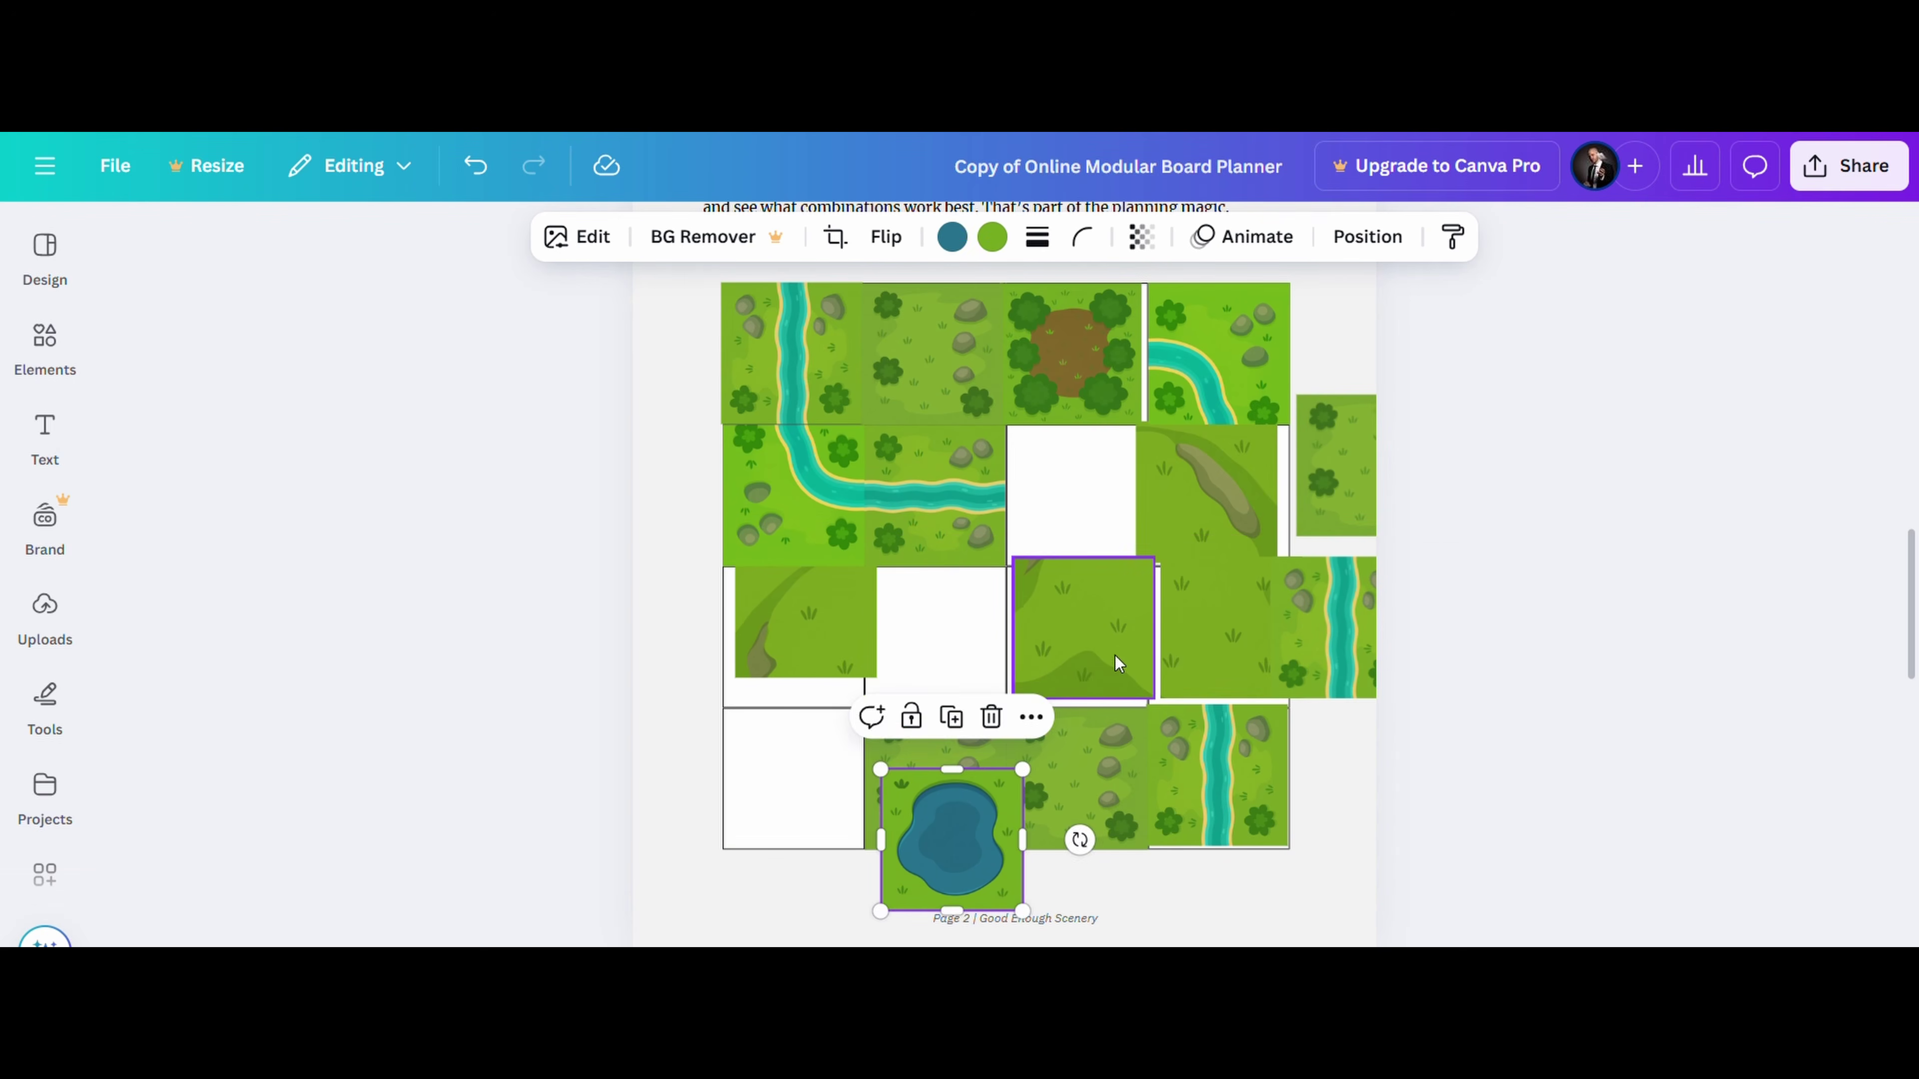
drag(1023, 674, 745, 826)
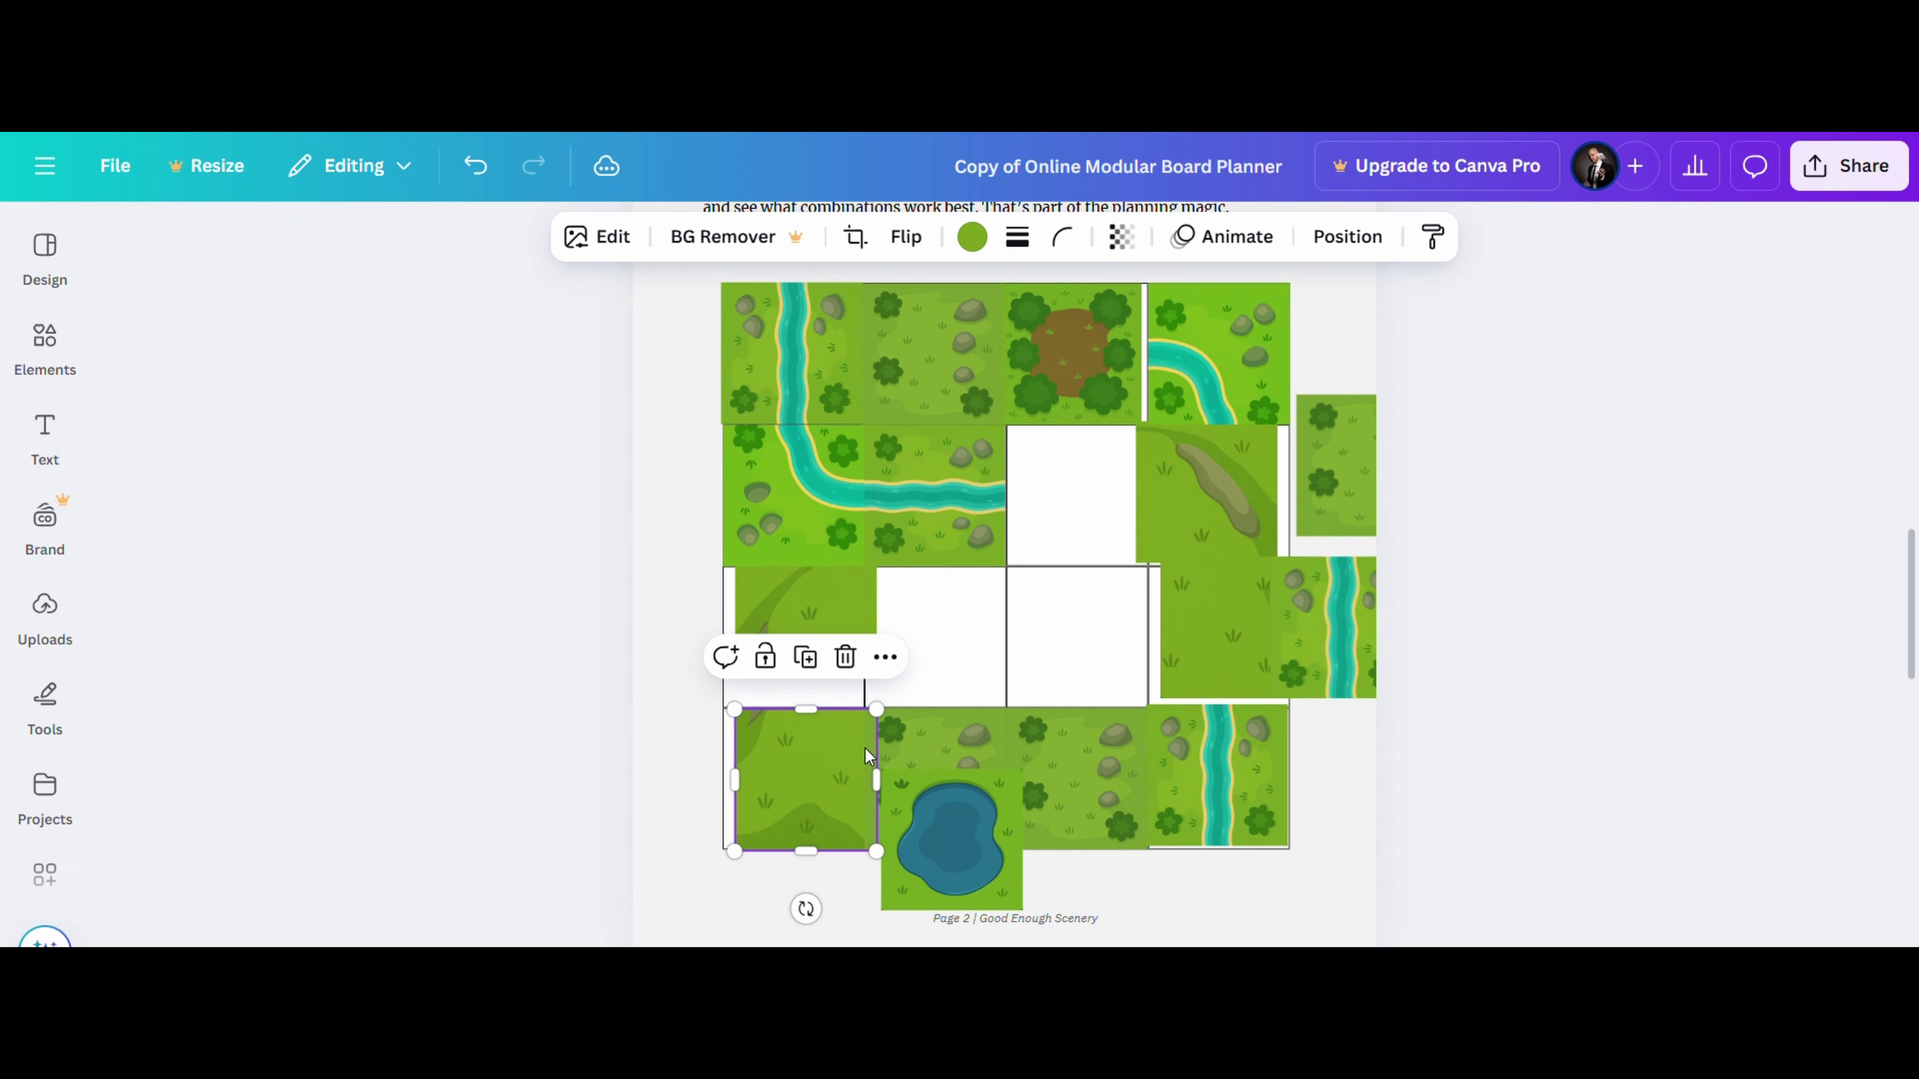
drag(1175, 520, 914, 654)
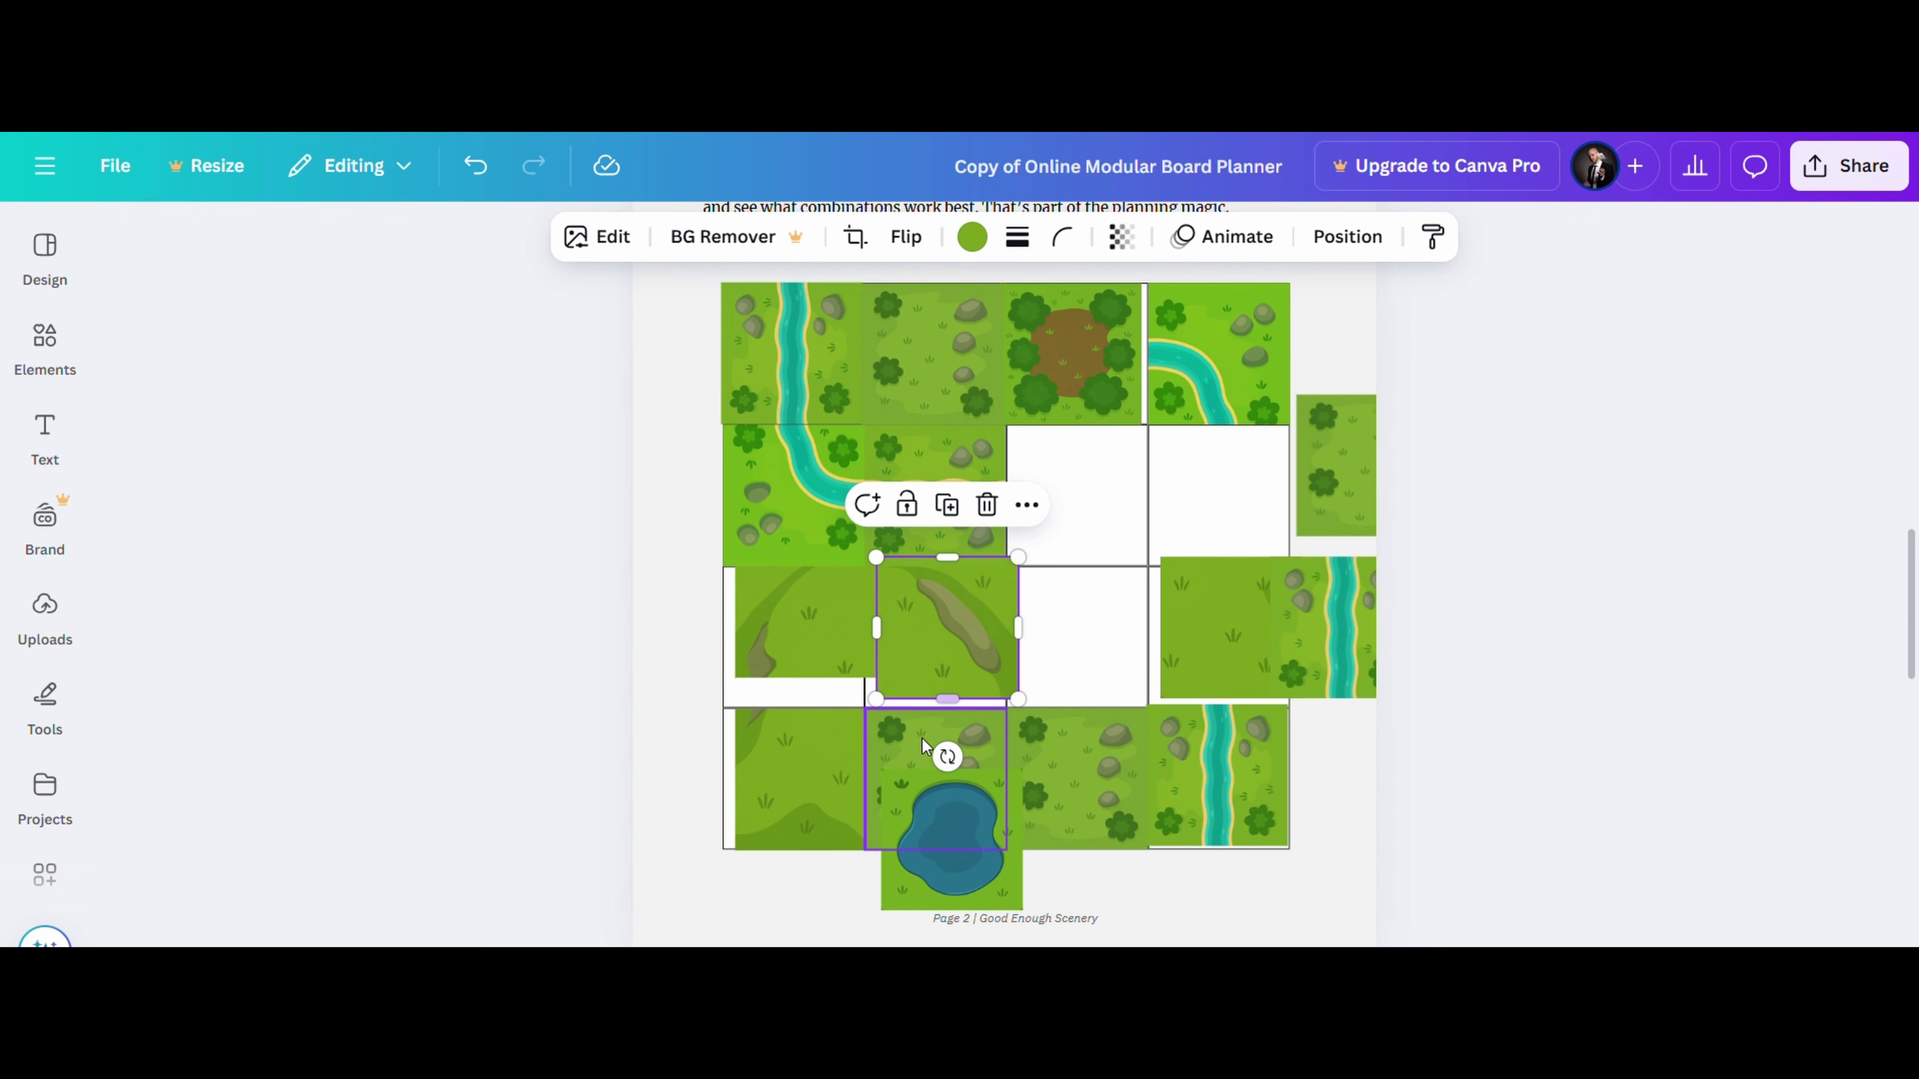
click(1000, 767)
drag(999, 767, 1370, 827)
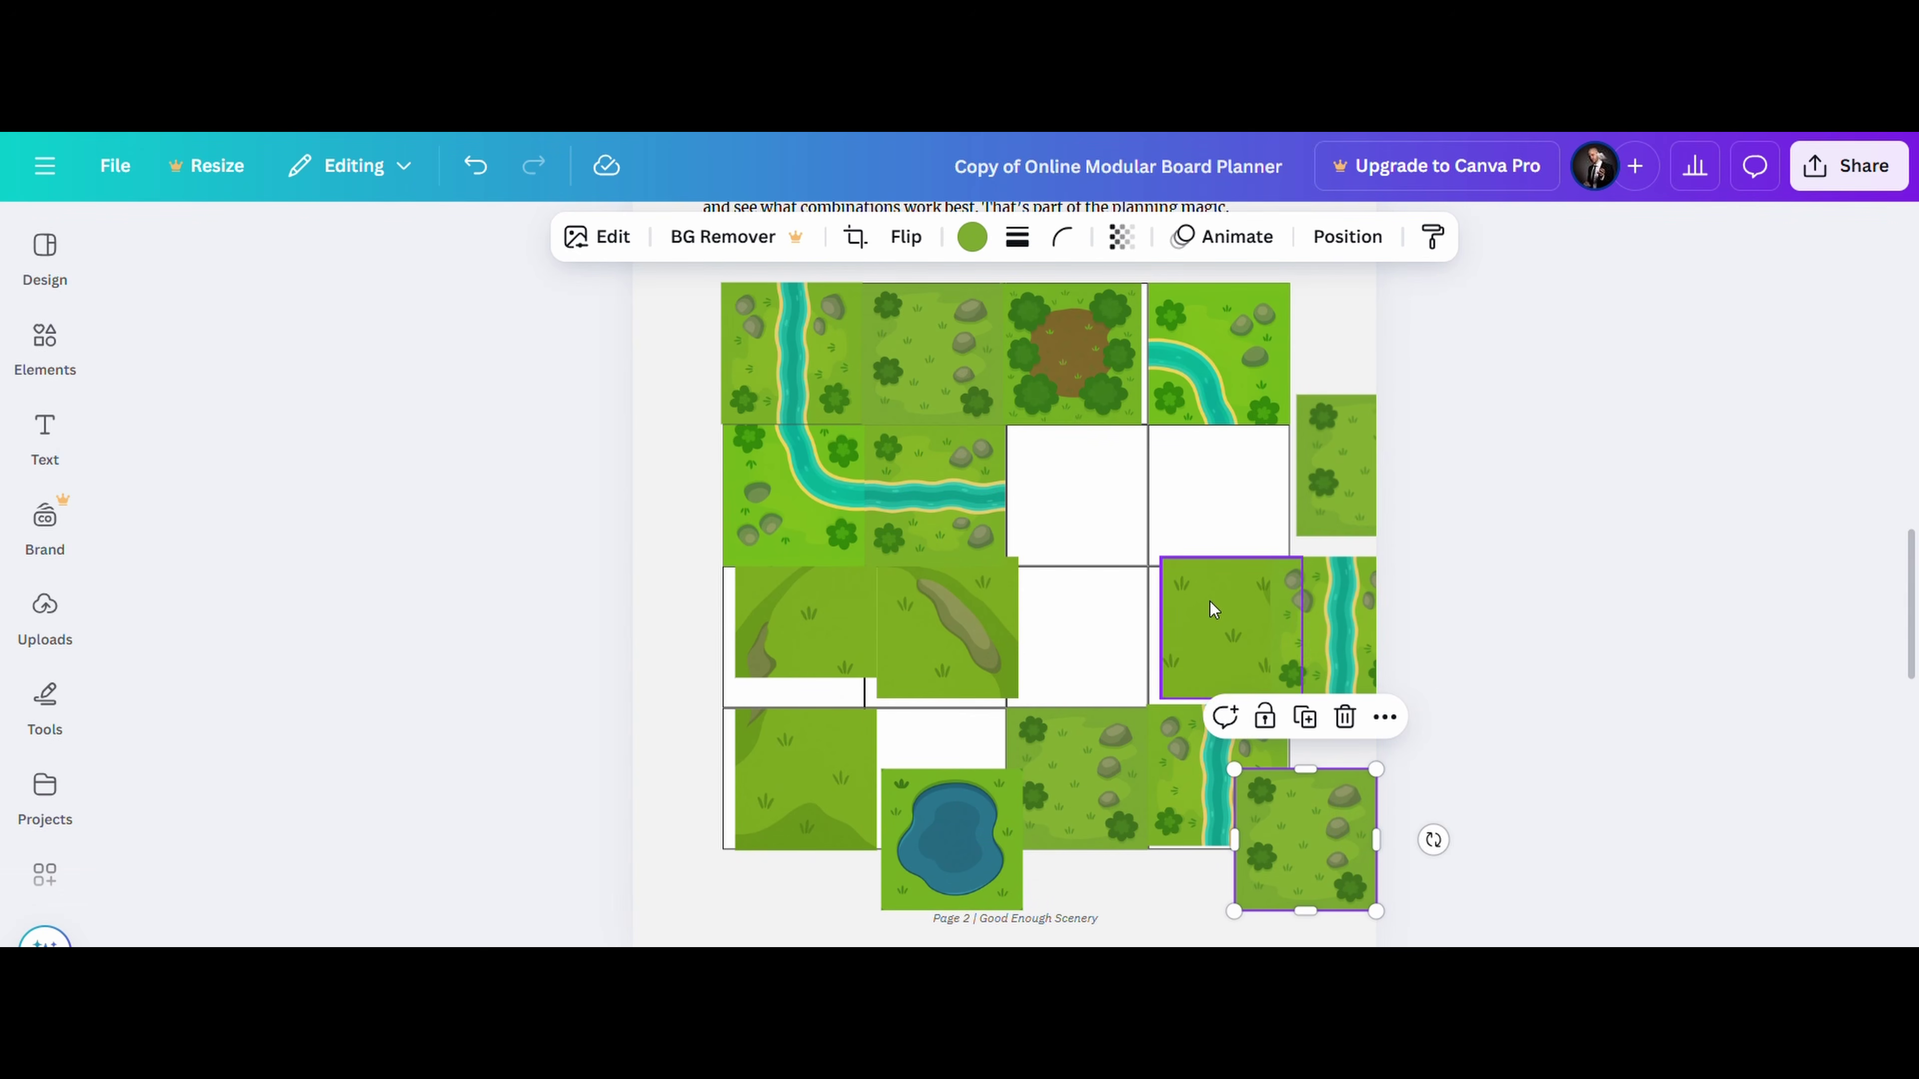
drag(1209, 602, 928, 756)
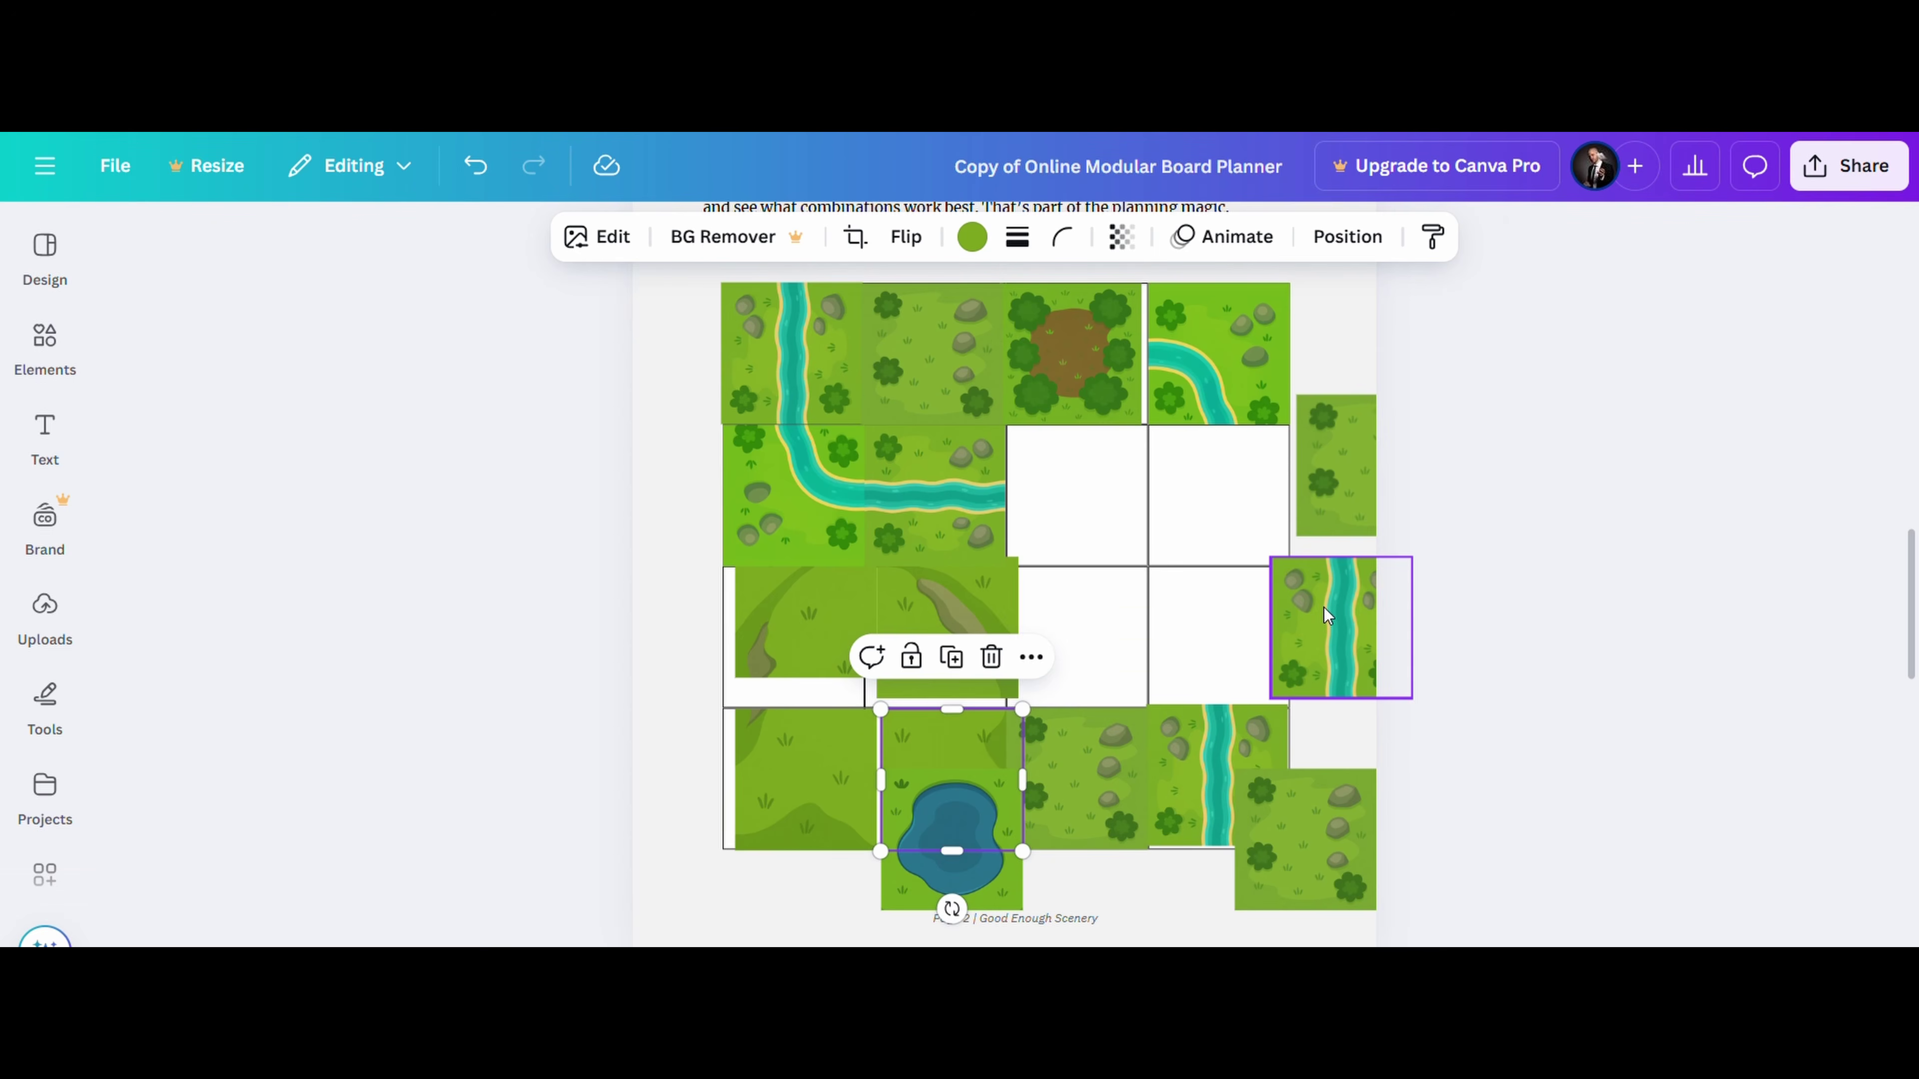
Continue the river down the third column with the bend and two straight tiles, moving the displaced rocky tile to the third-row, fourth-column cell.
drag(1324, 607, 1064, 618)
drag(1184, 403, 1061, 530)
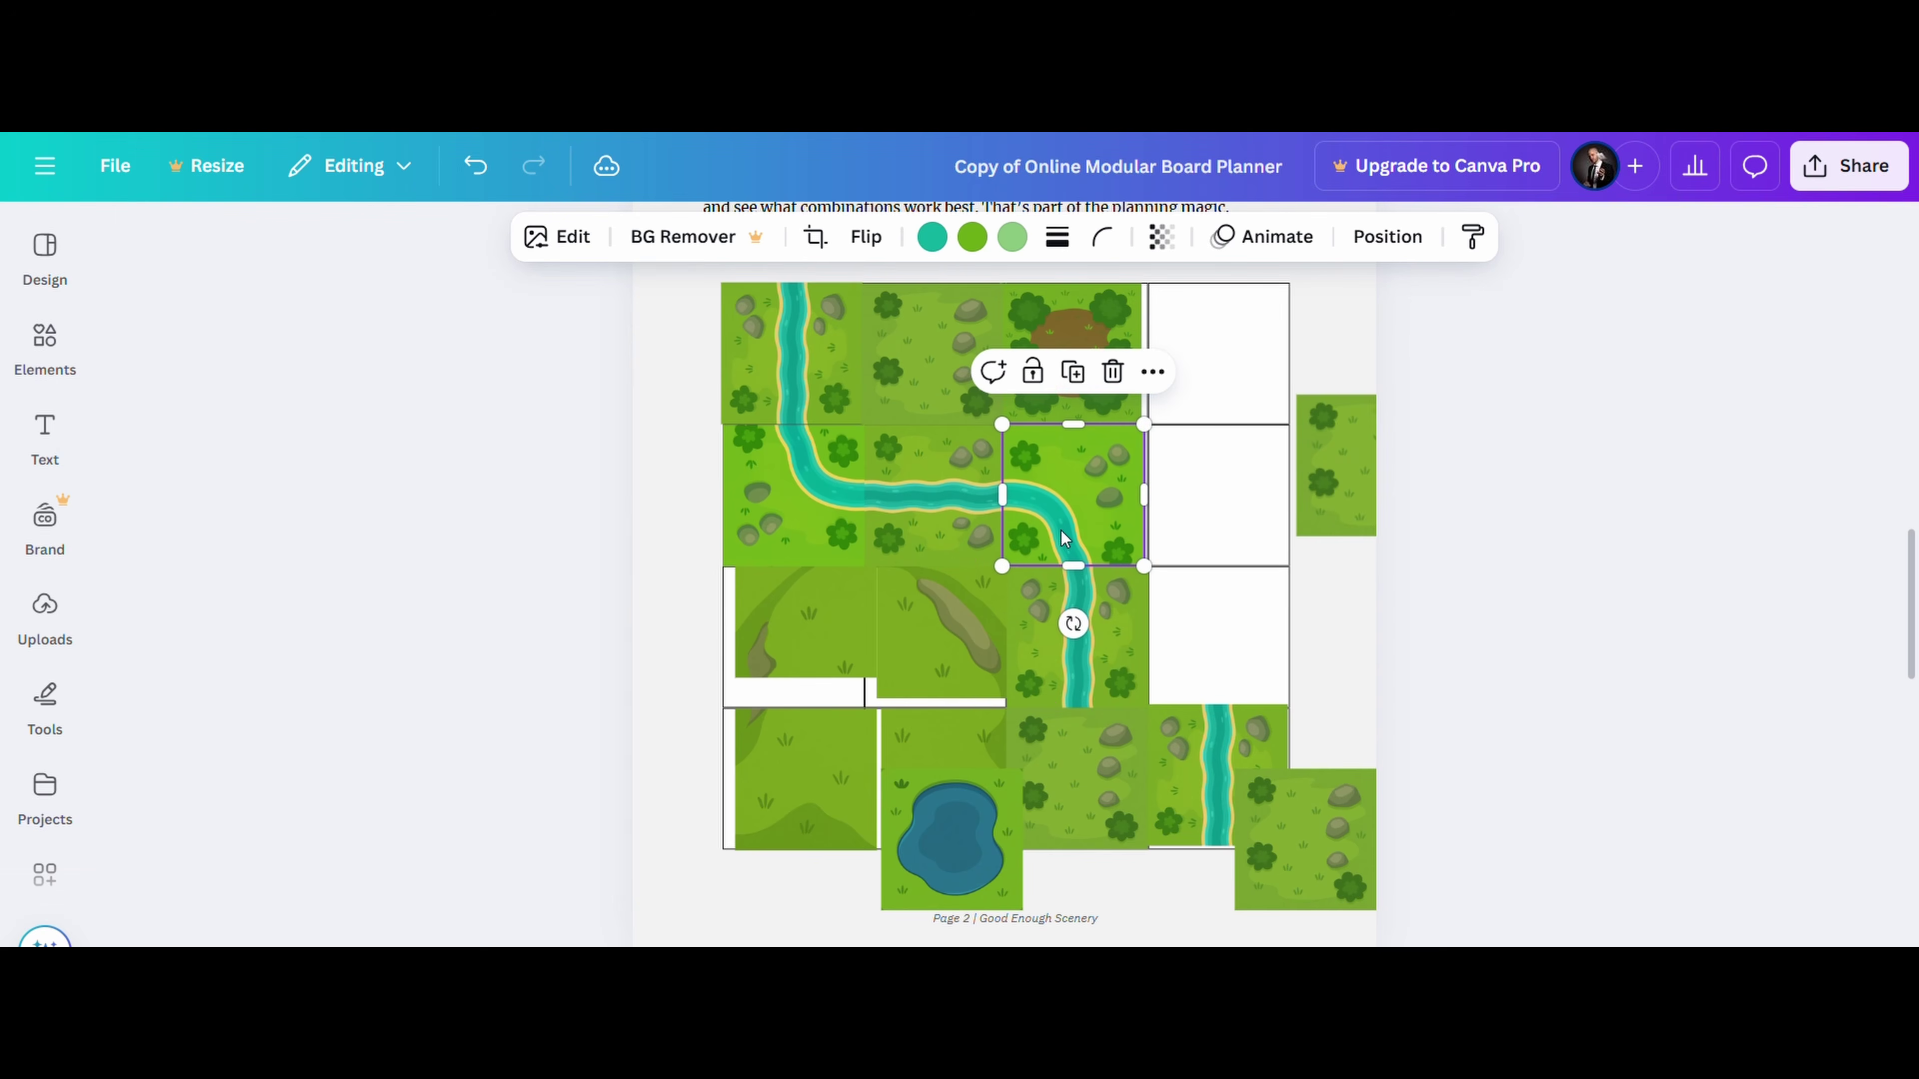
drag(1079, 767, 1219, 628)
drag(1194, 771, 1066, 780)
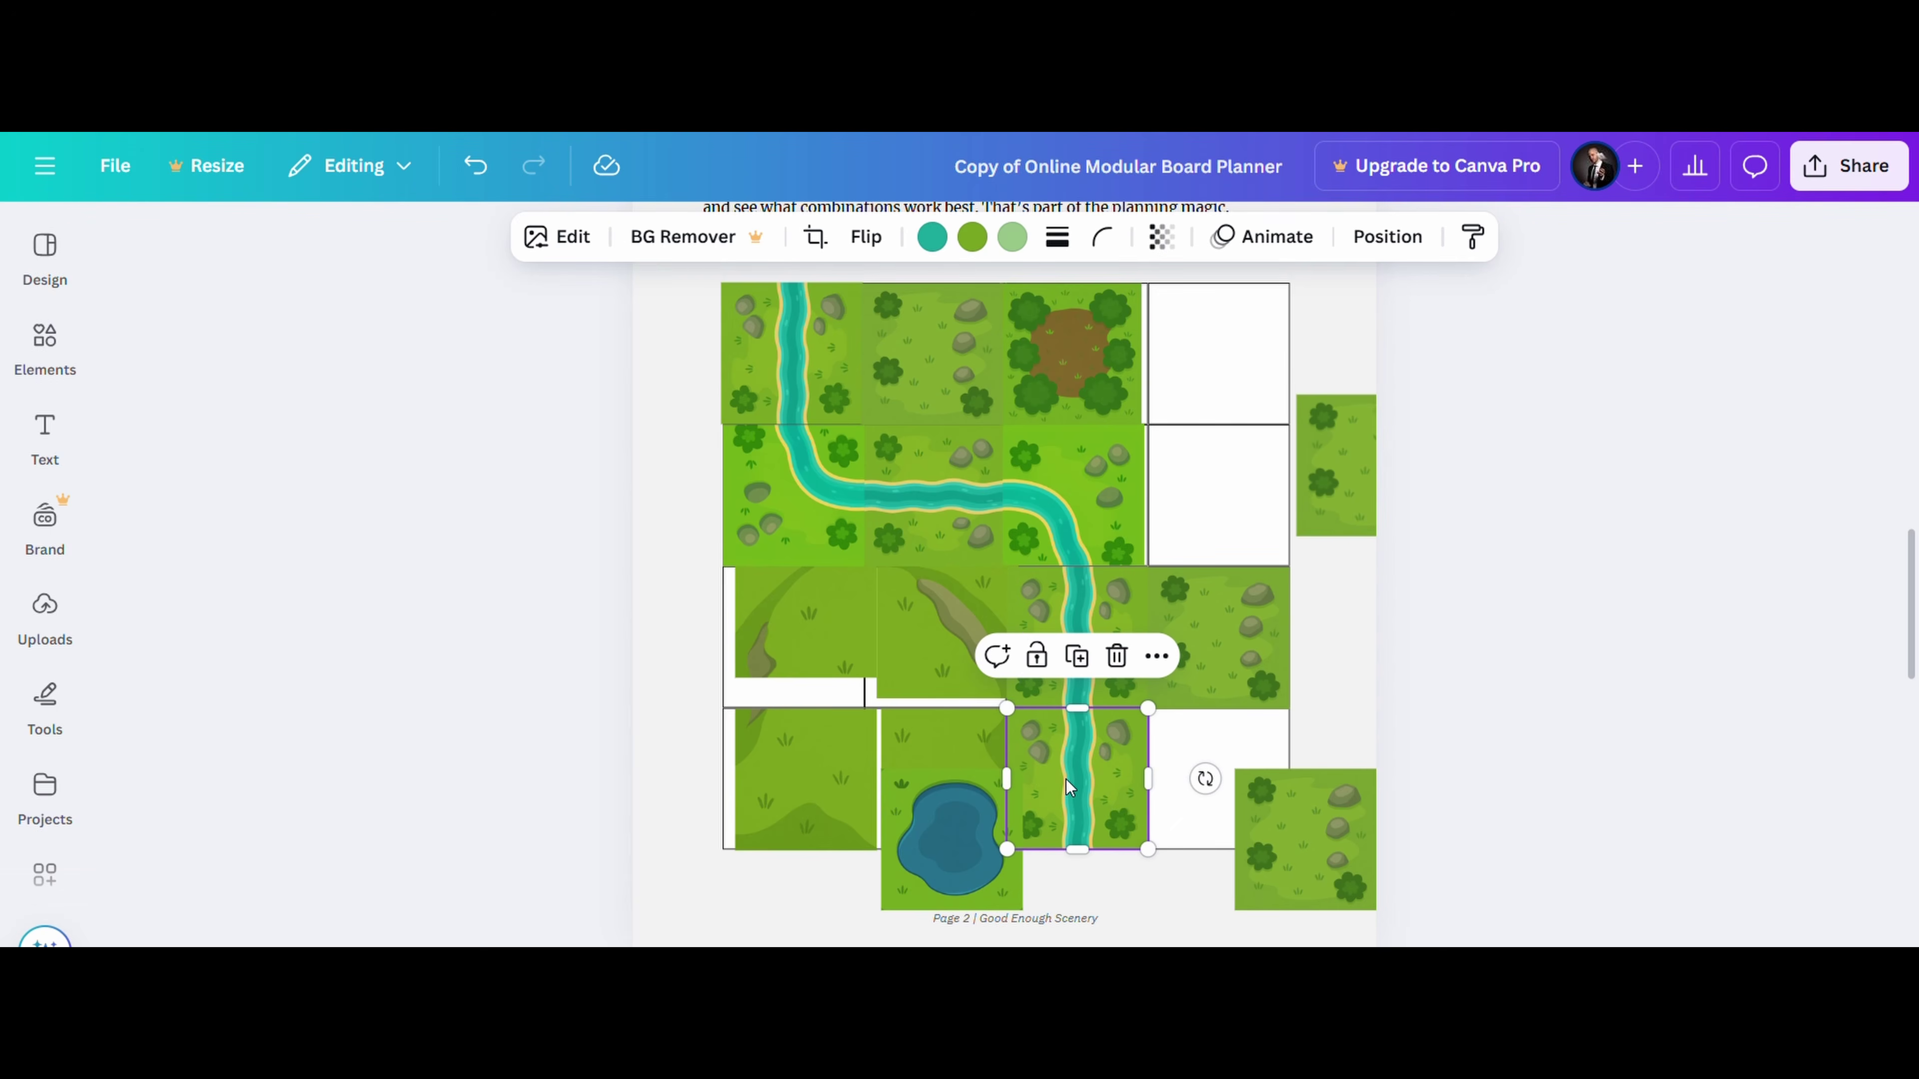
Fill the fourth column with the pond in the second row and rocky grass tiles in the first and fourth rows.
drag(939, 858, 1205, 511)
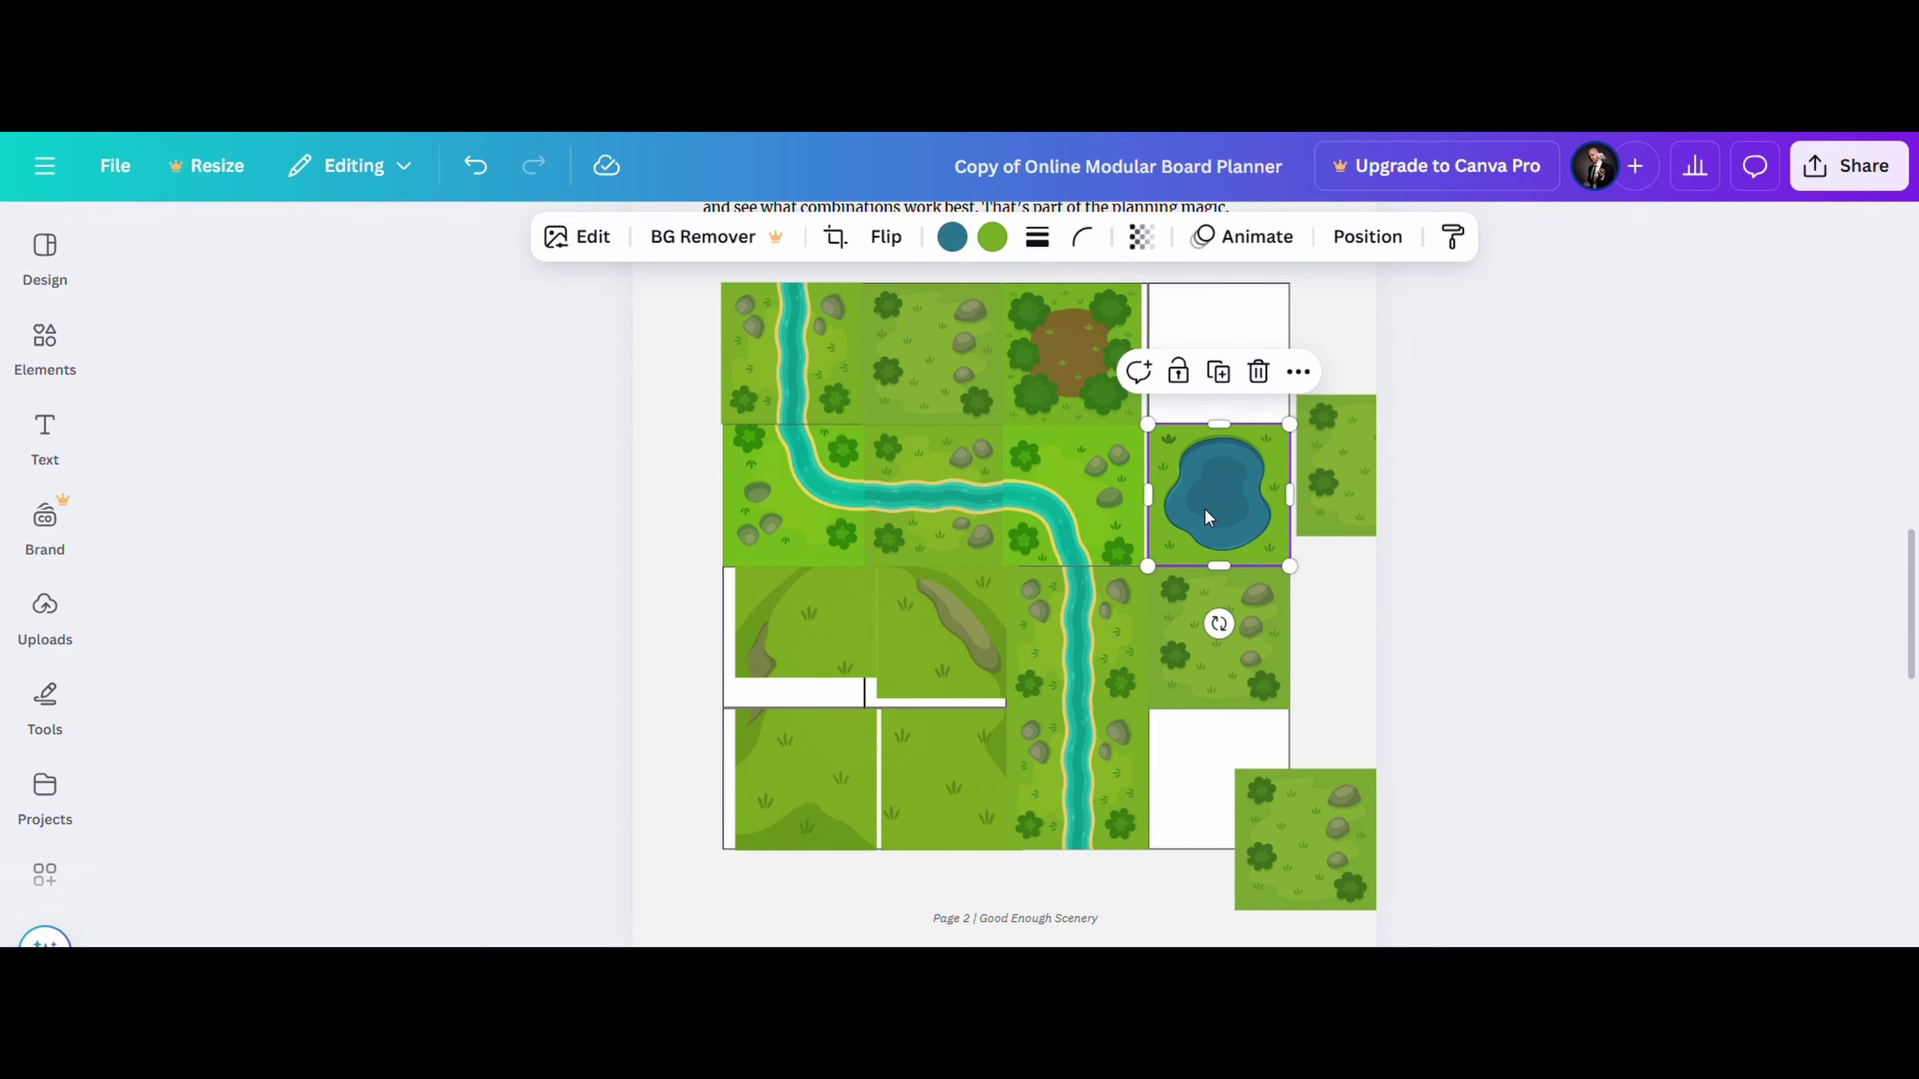
drag(1319, 480, 1183, 358)
click(1310, 801)
drag(1310, 801, 1228, 741)
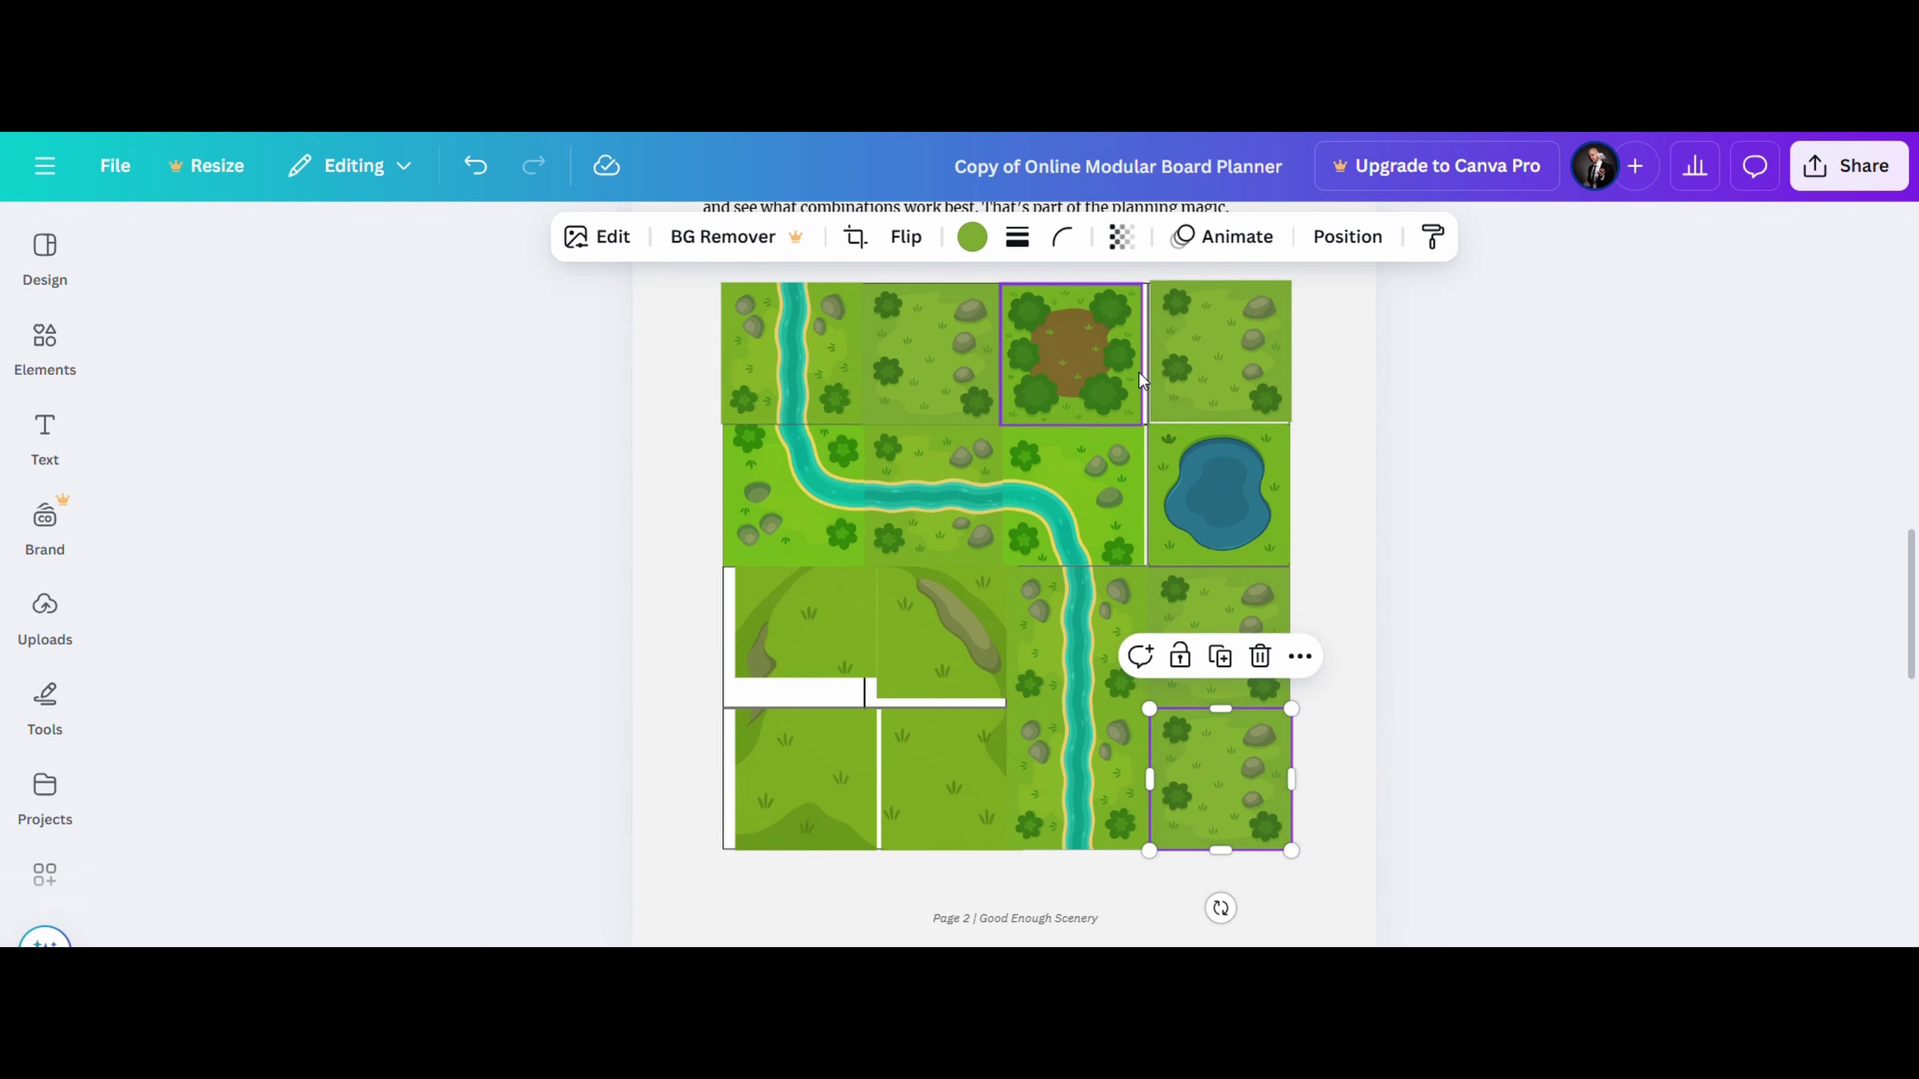
drag(1181, 397, 1195, 410)
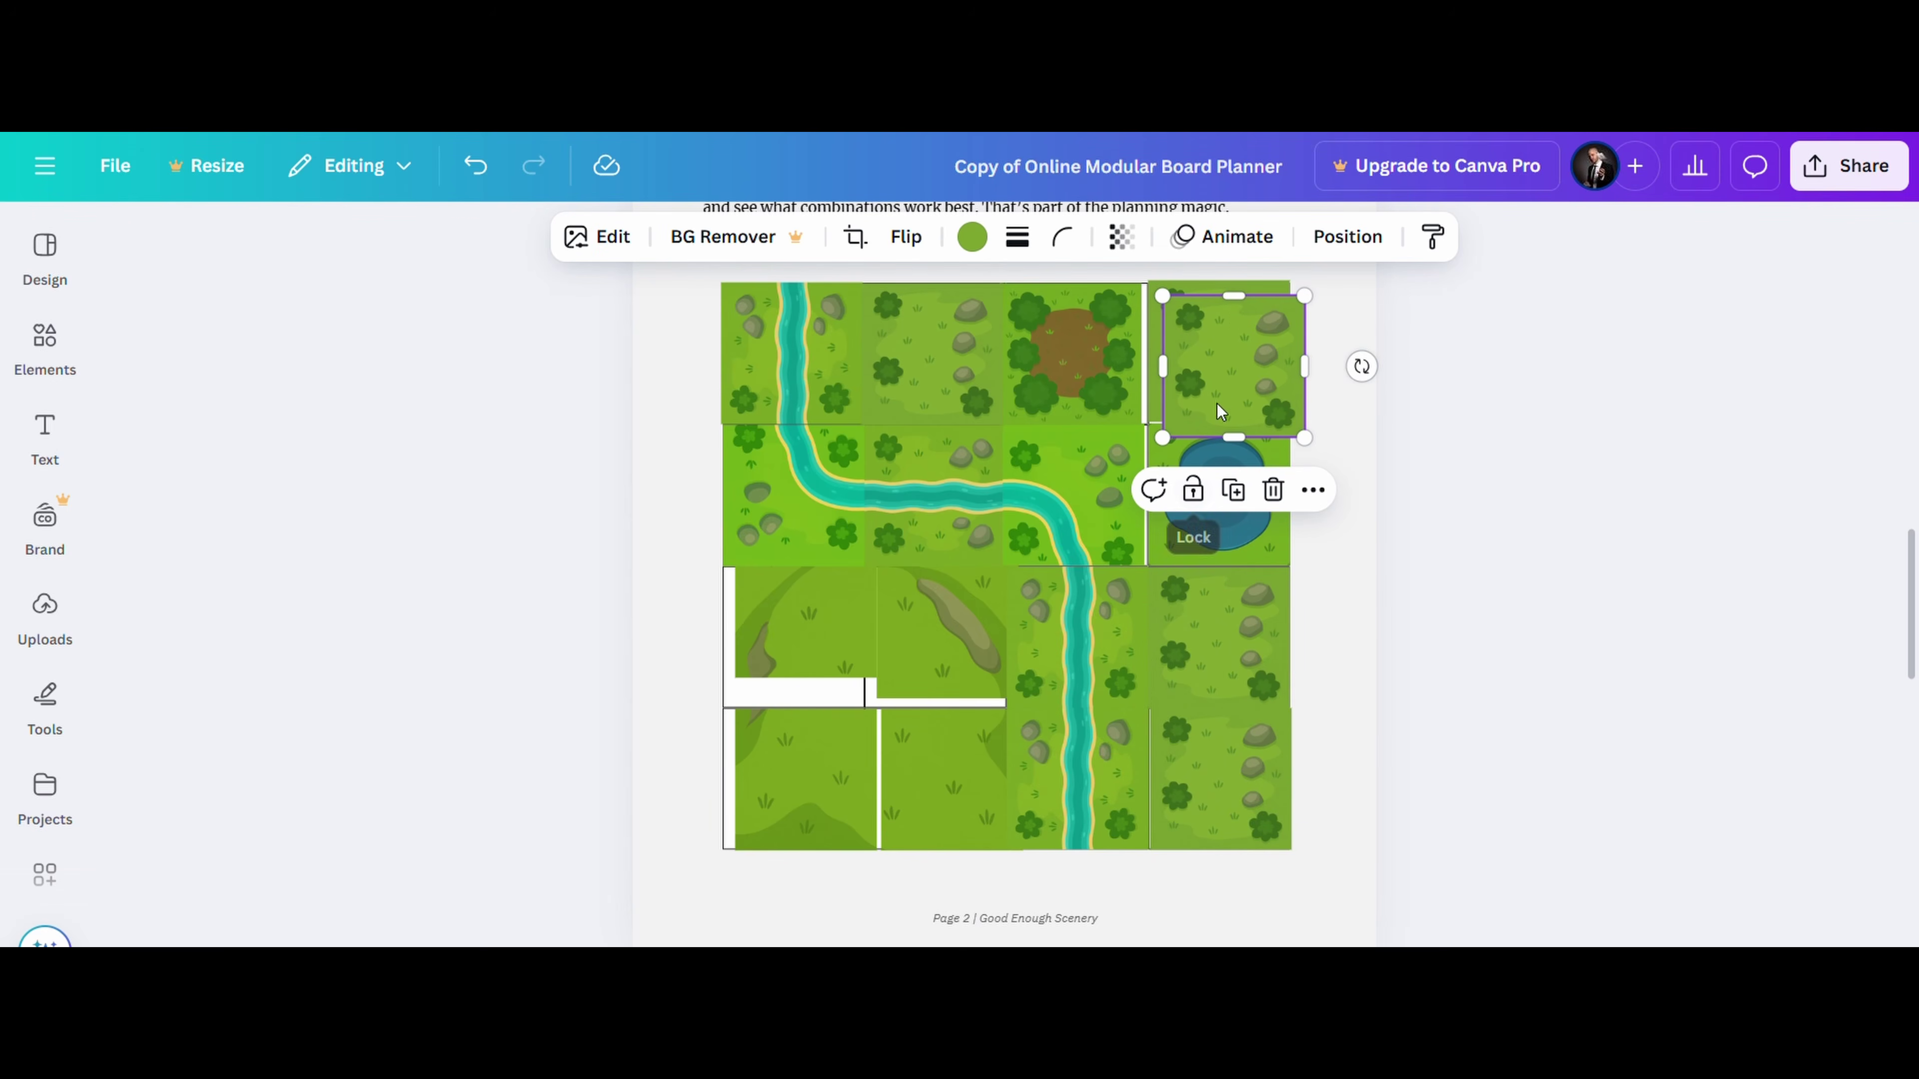
key(ctrl+z)
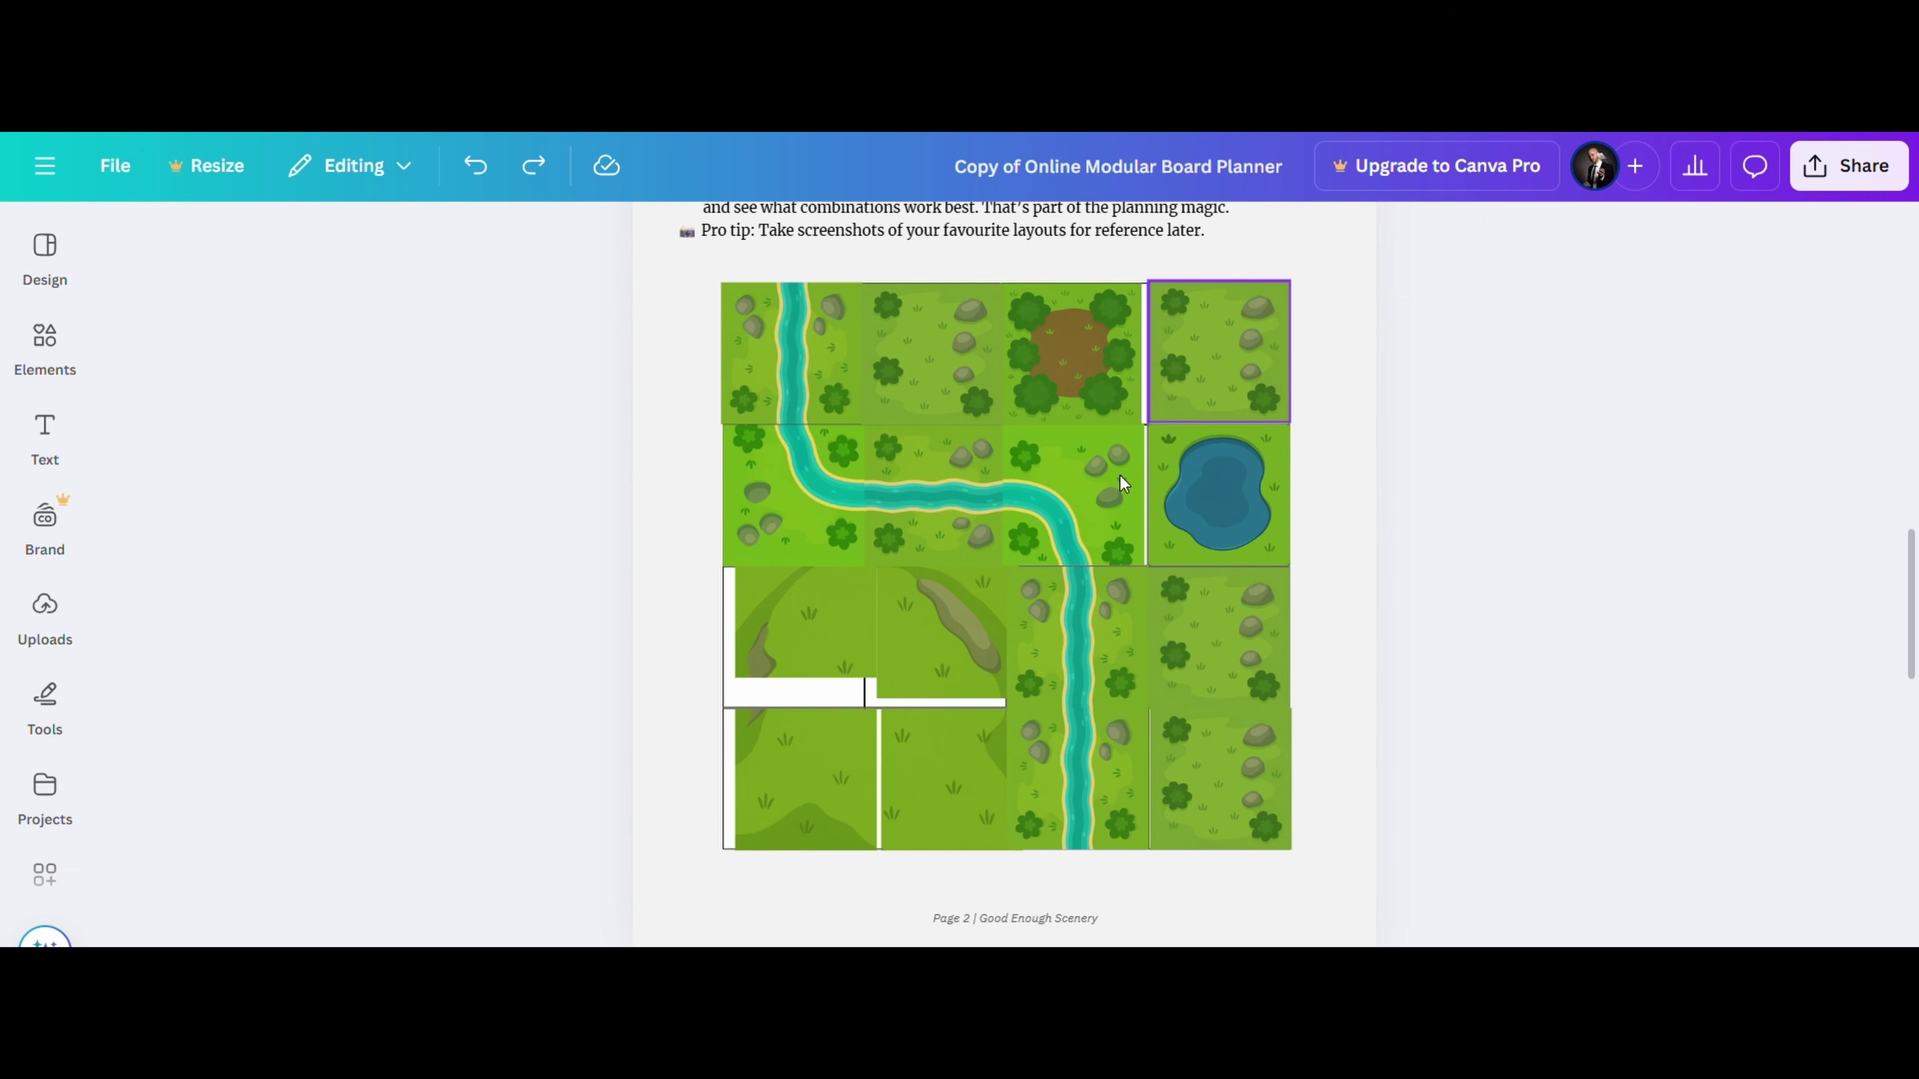
Align the four hill tiles with their lower-left grid cells to close the gaps between them.
drag(920, 656, 906, 669)
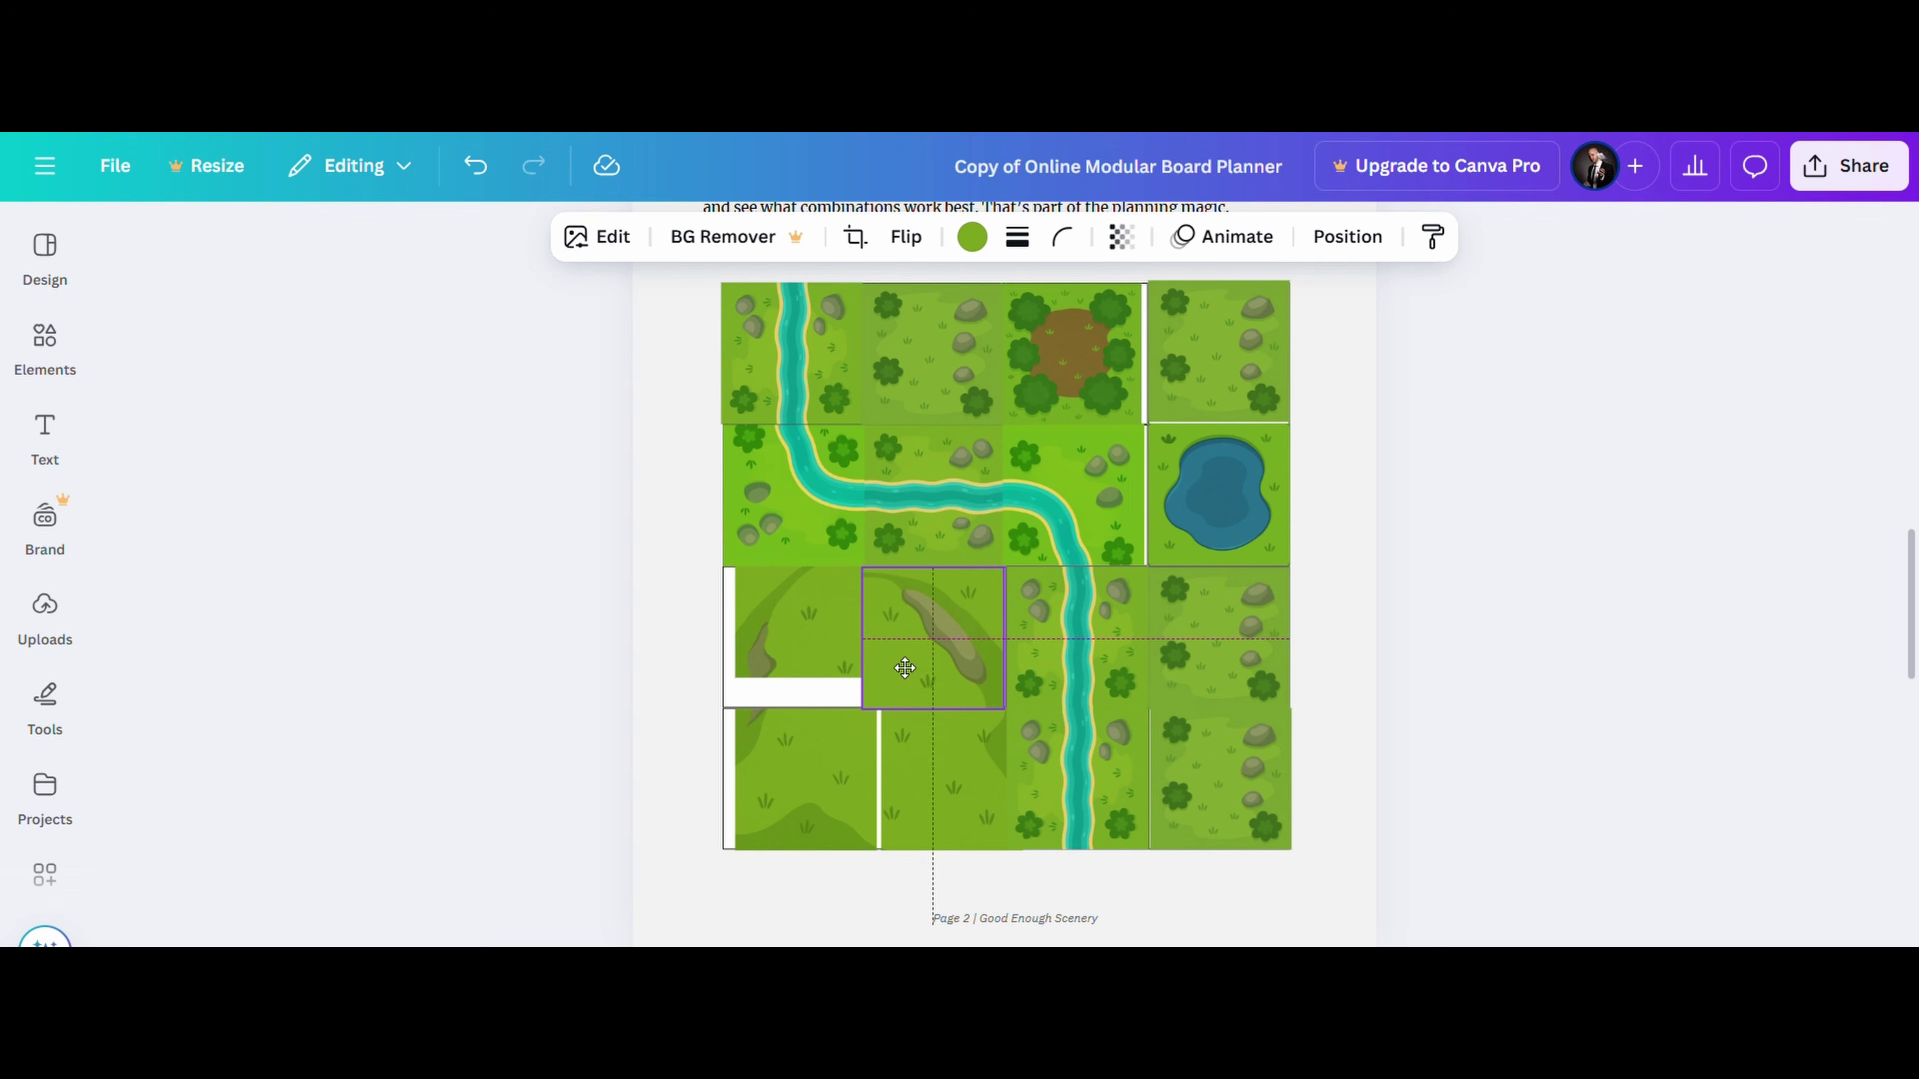
click(794, 644)
drag(795, 644, 764, 801)
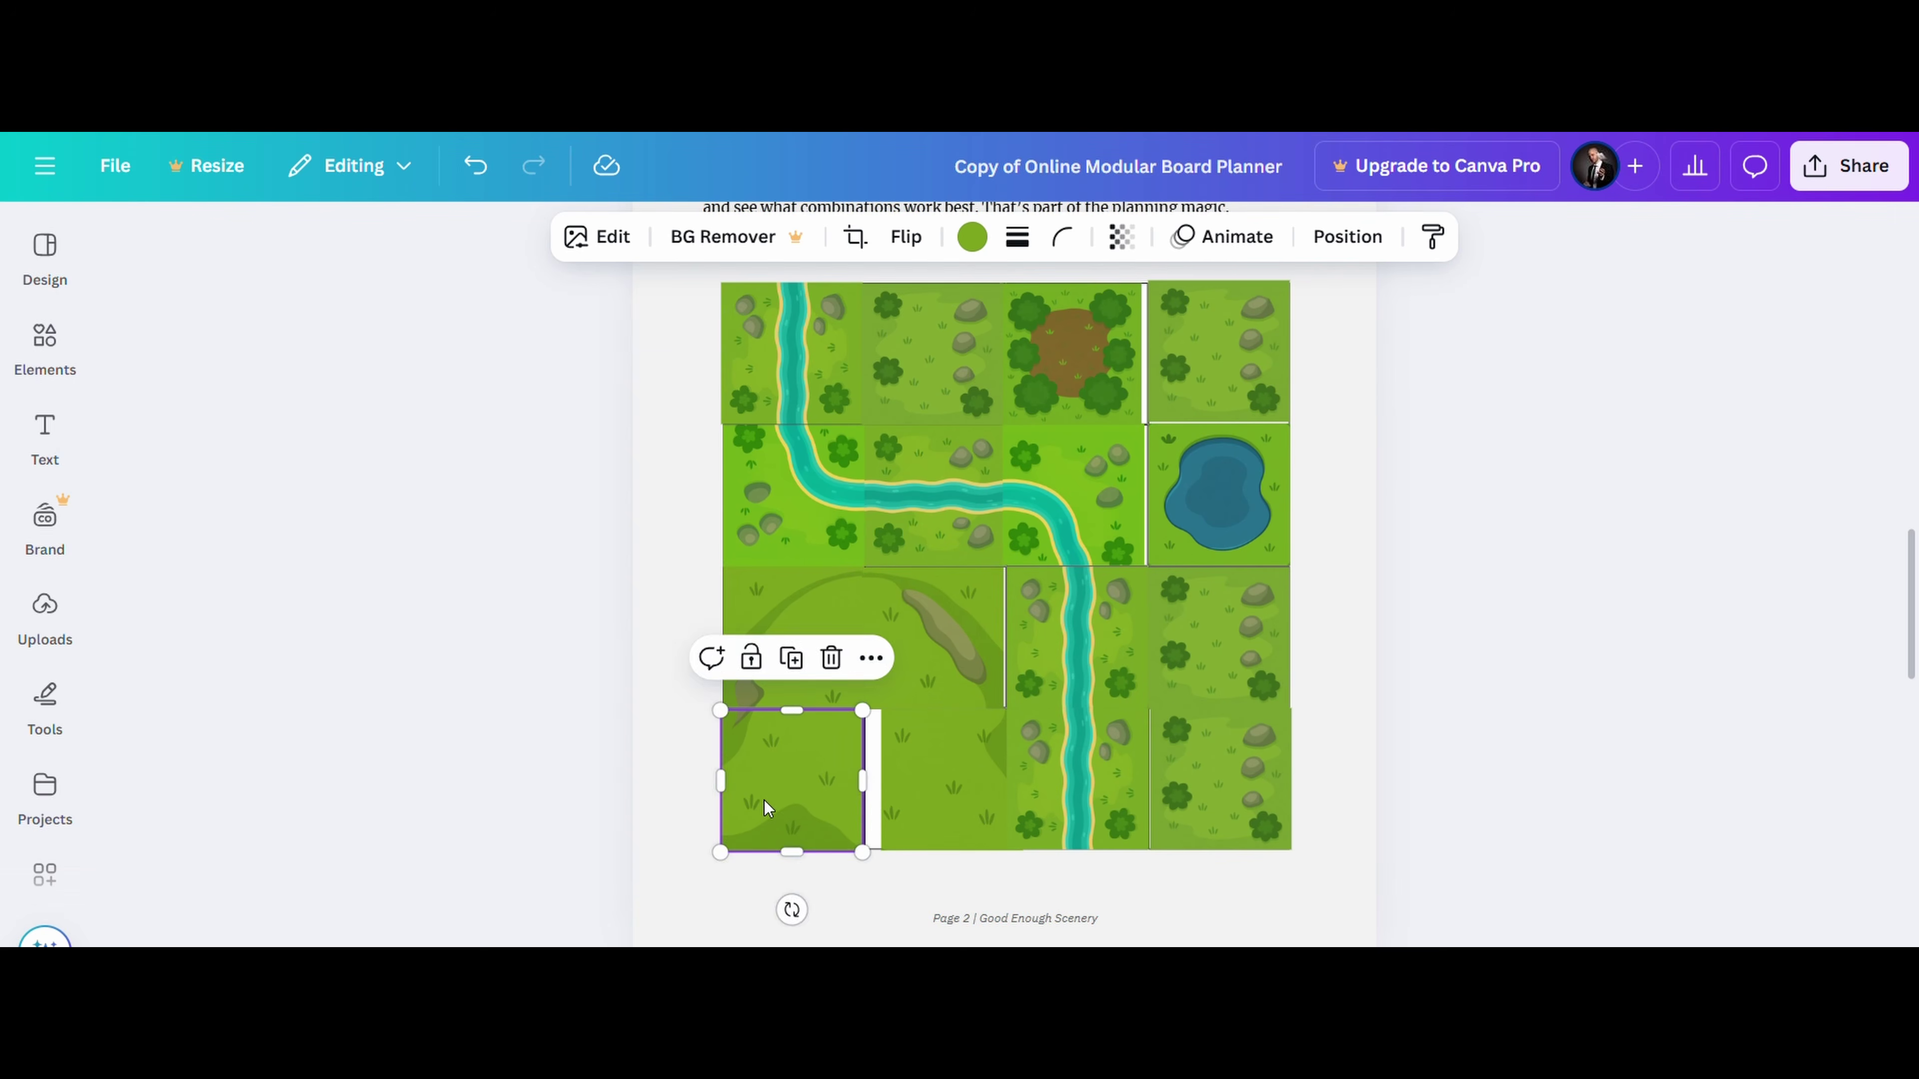
click(765, 801)
drag(913, 791, 903, 796)
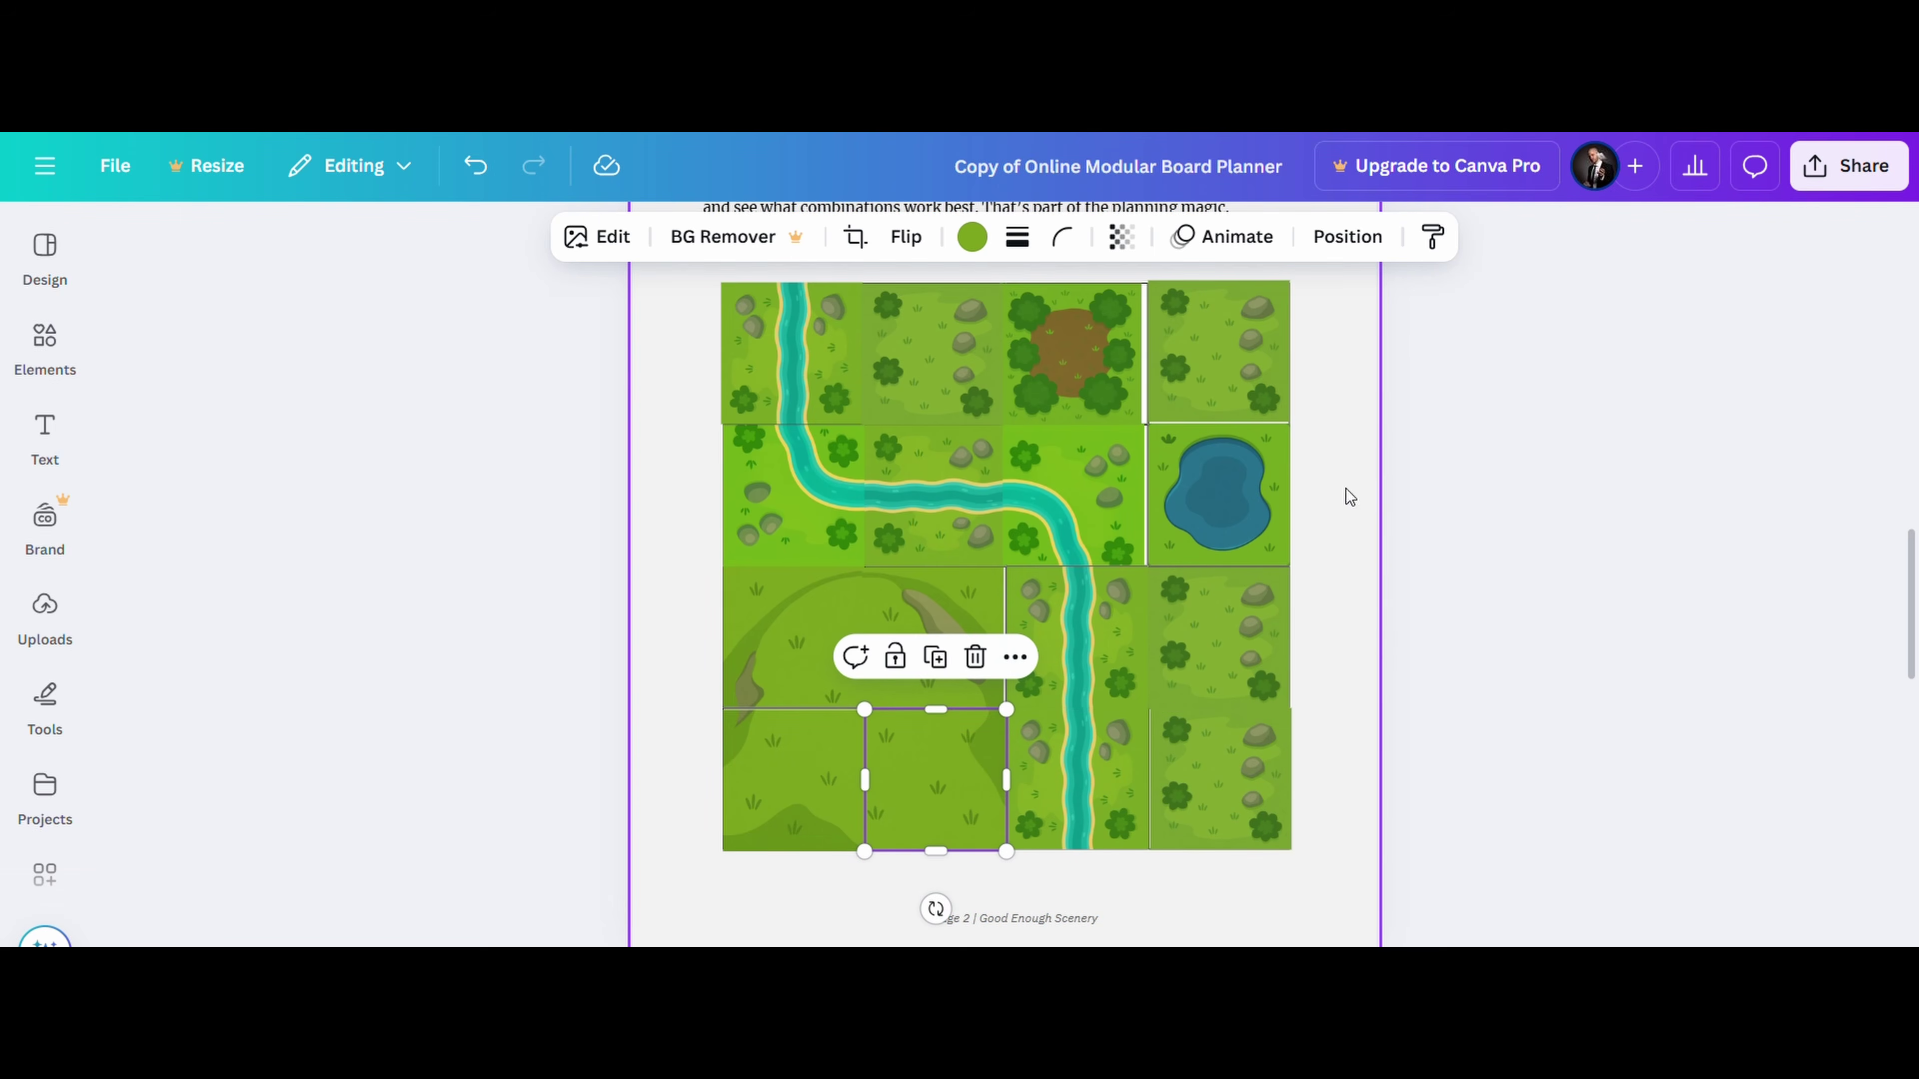
Align the clearing tile with its first-row, third-column cell, and return to the original board on page 1.
click(1239, 352)
drag(1044, 324, 1043, 324)
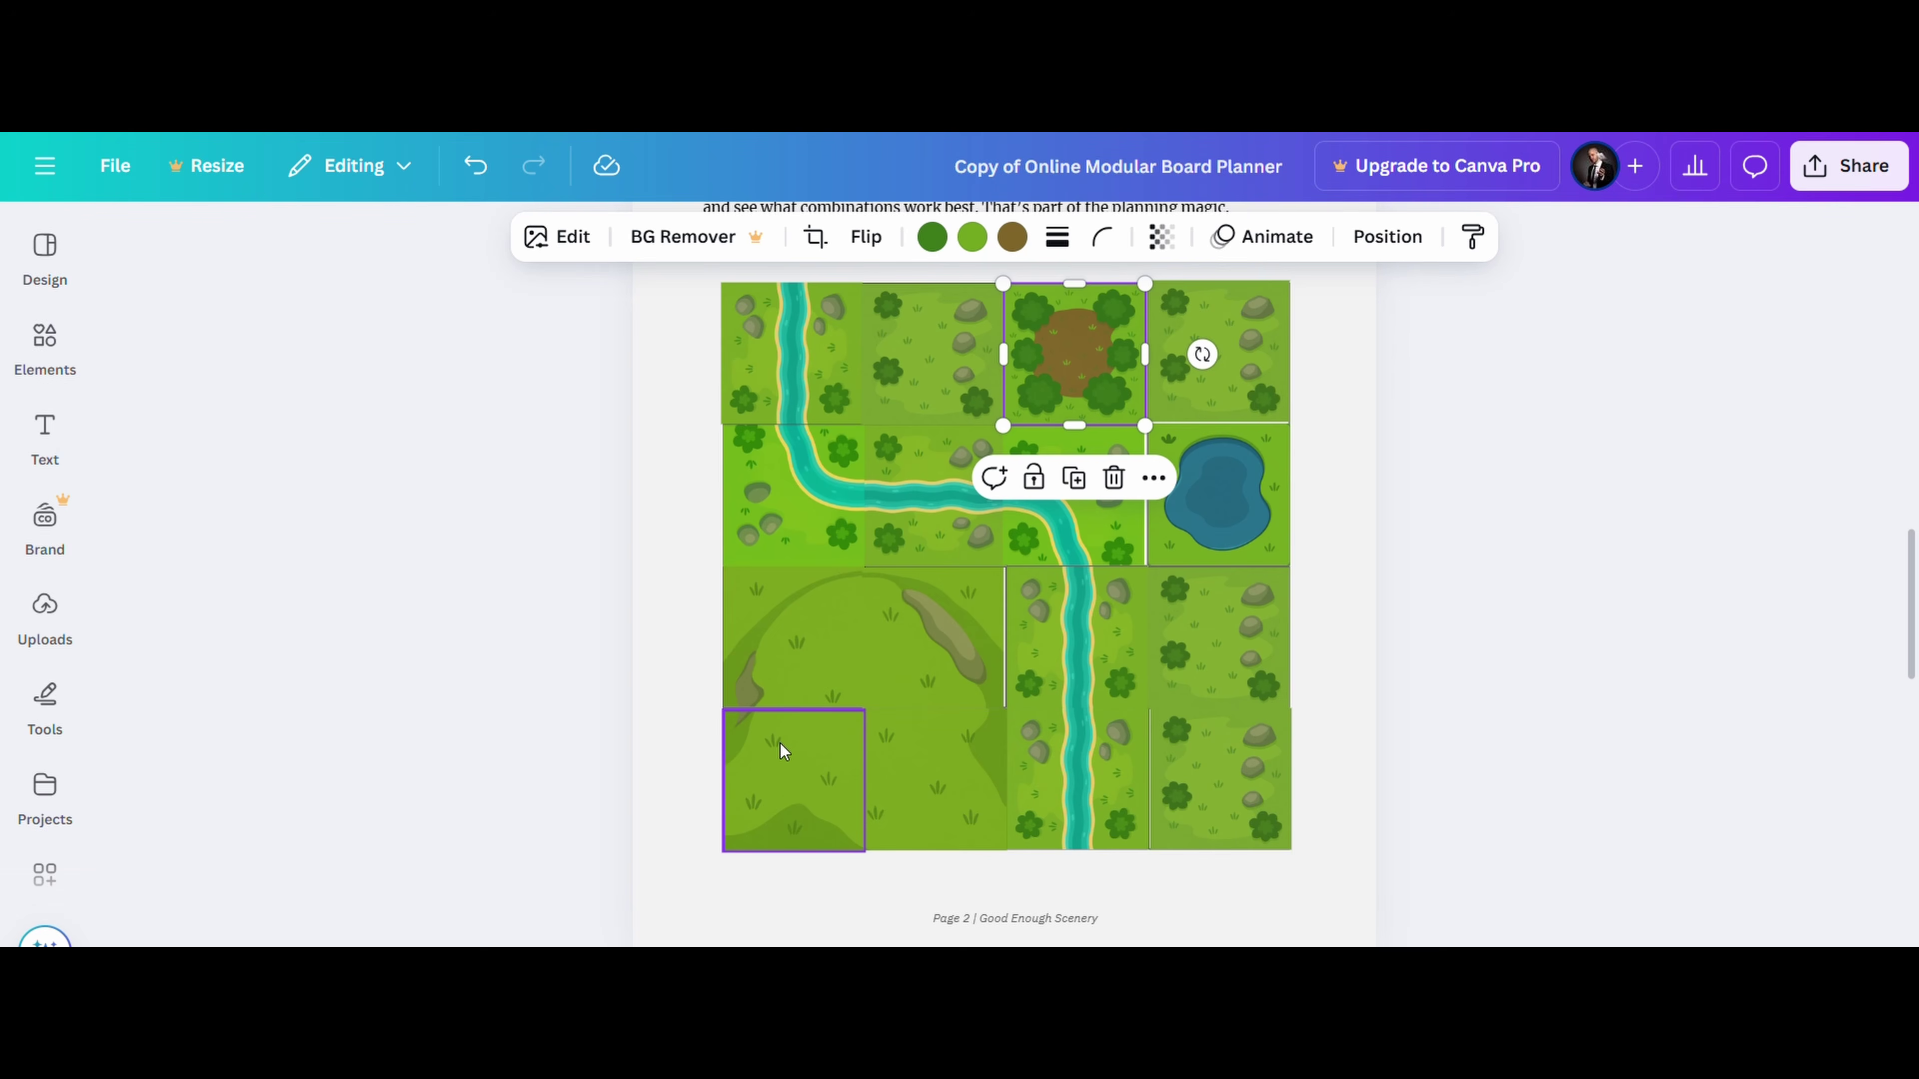
click(1466, 596)
scroll(1466, 595, up, 3)
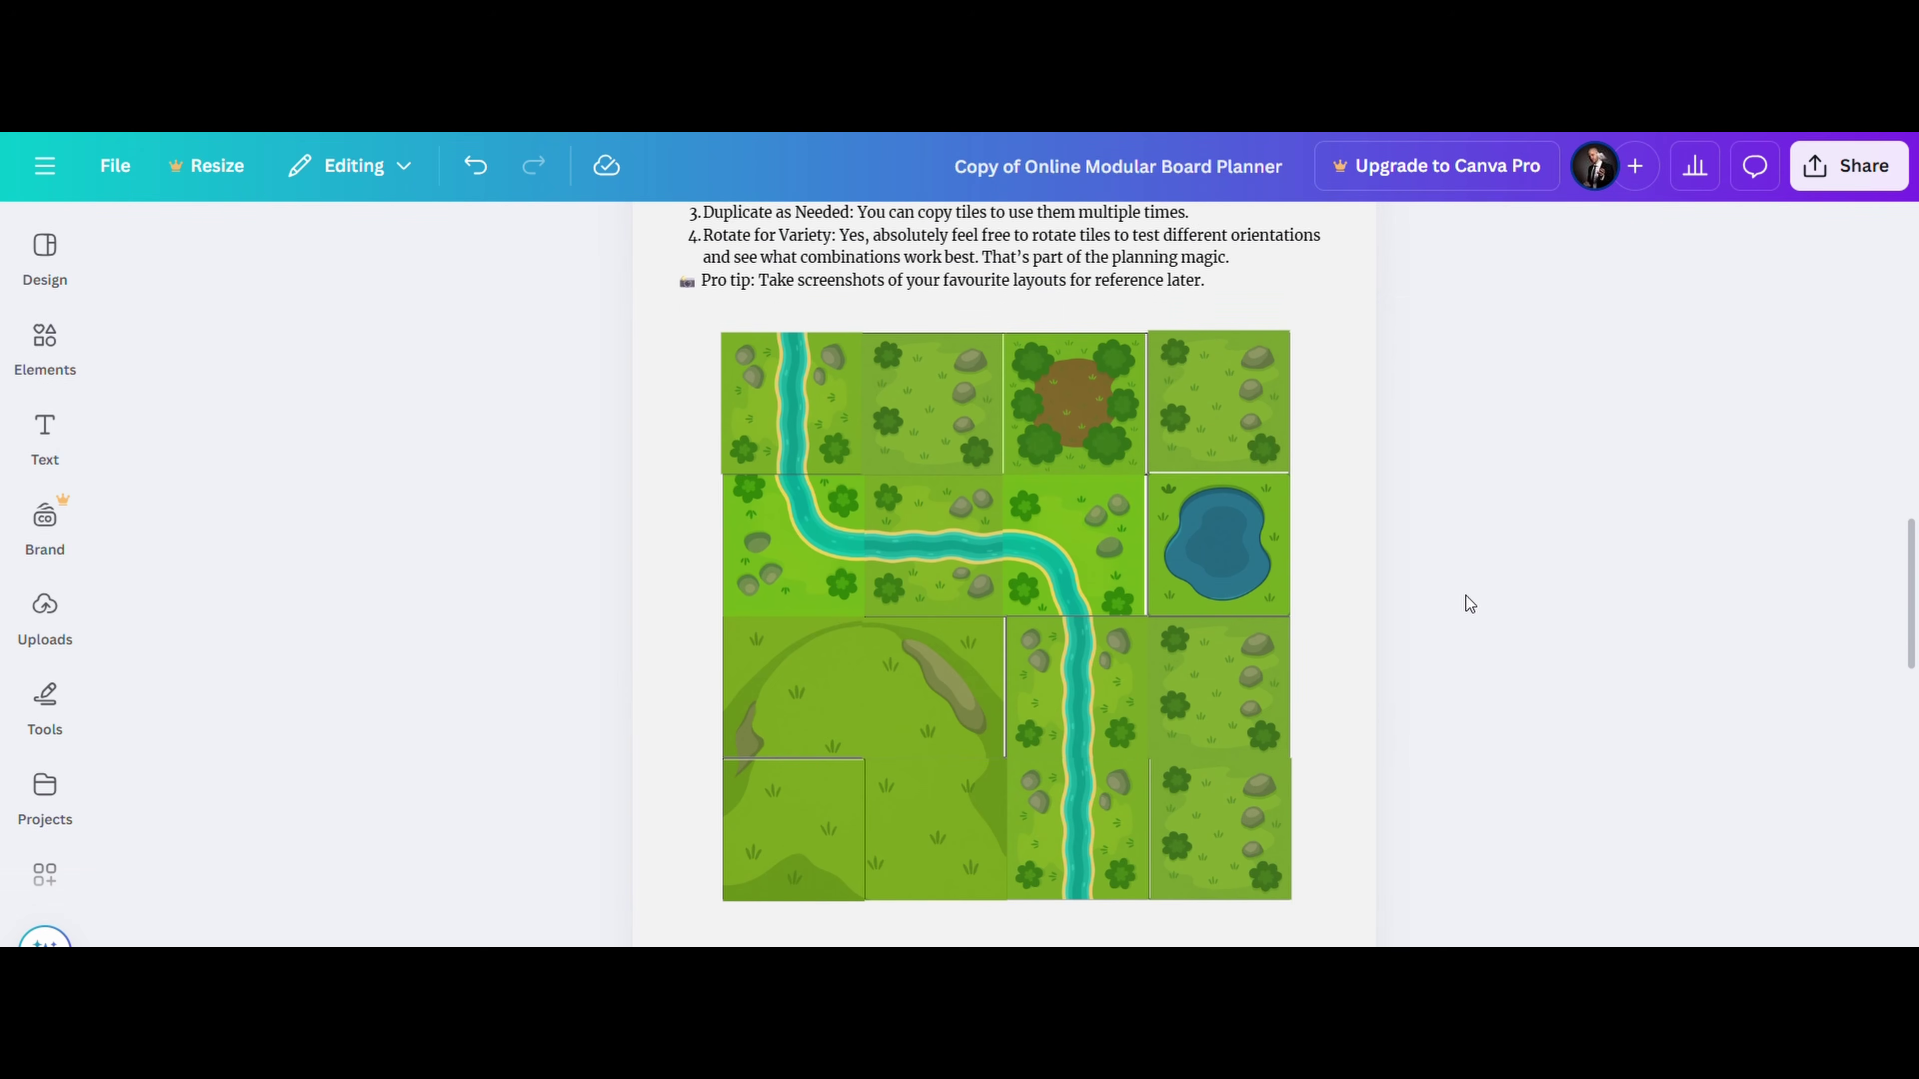
scroll(1466, 595, up, 5)
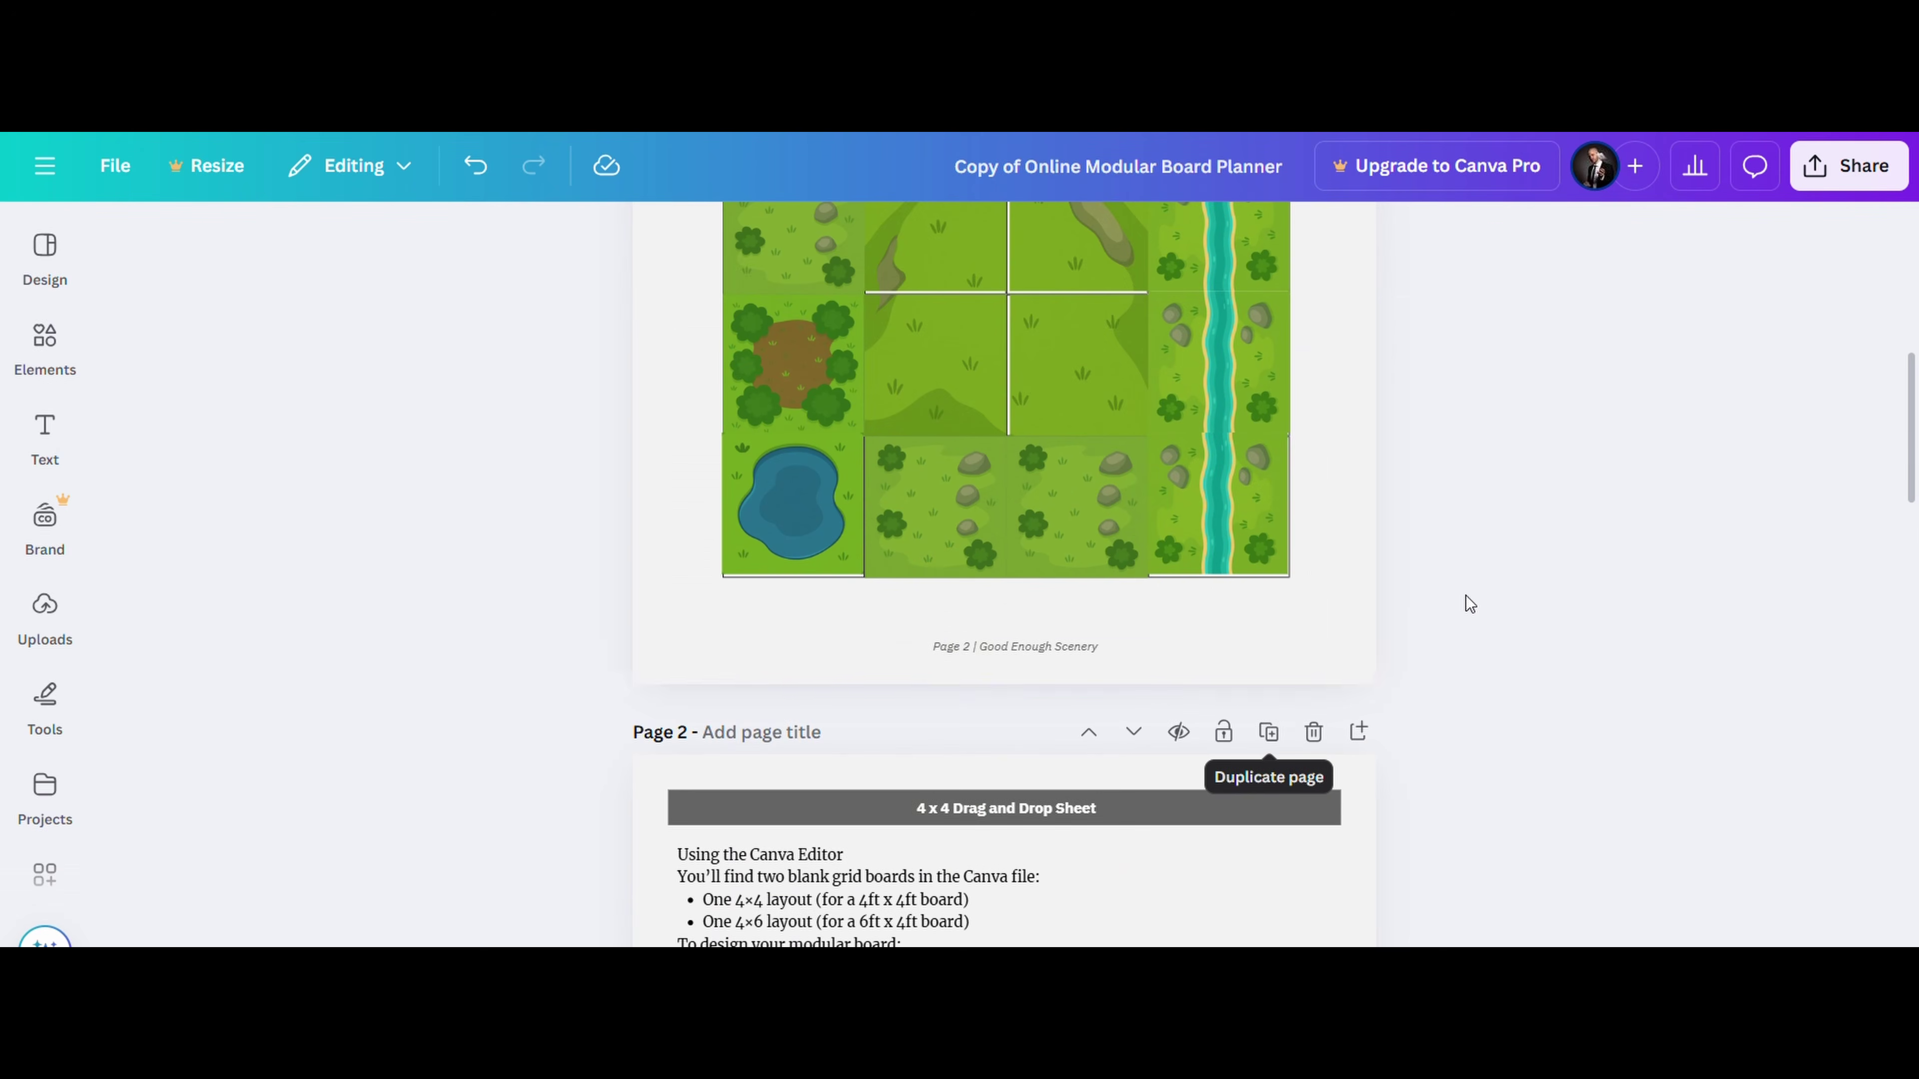
Duplicate page 2 to keep a copy of its layout before reworking the page 2 board.
click(1276, 745)
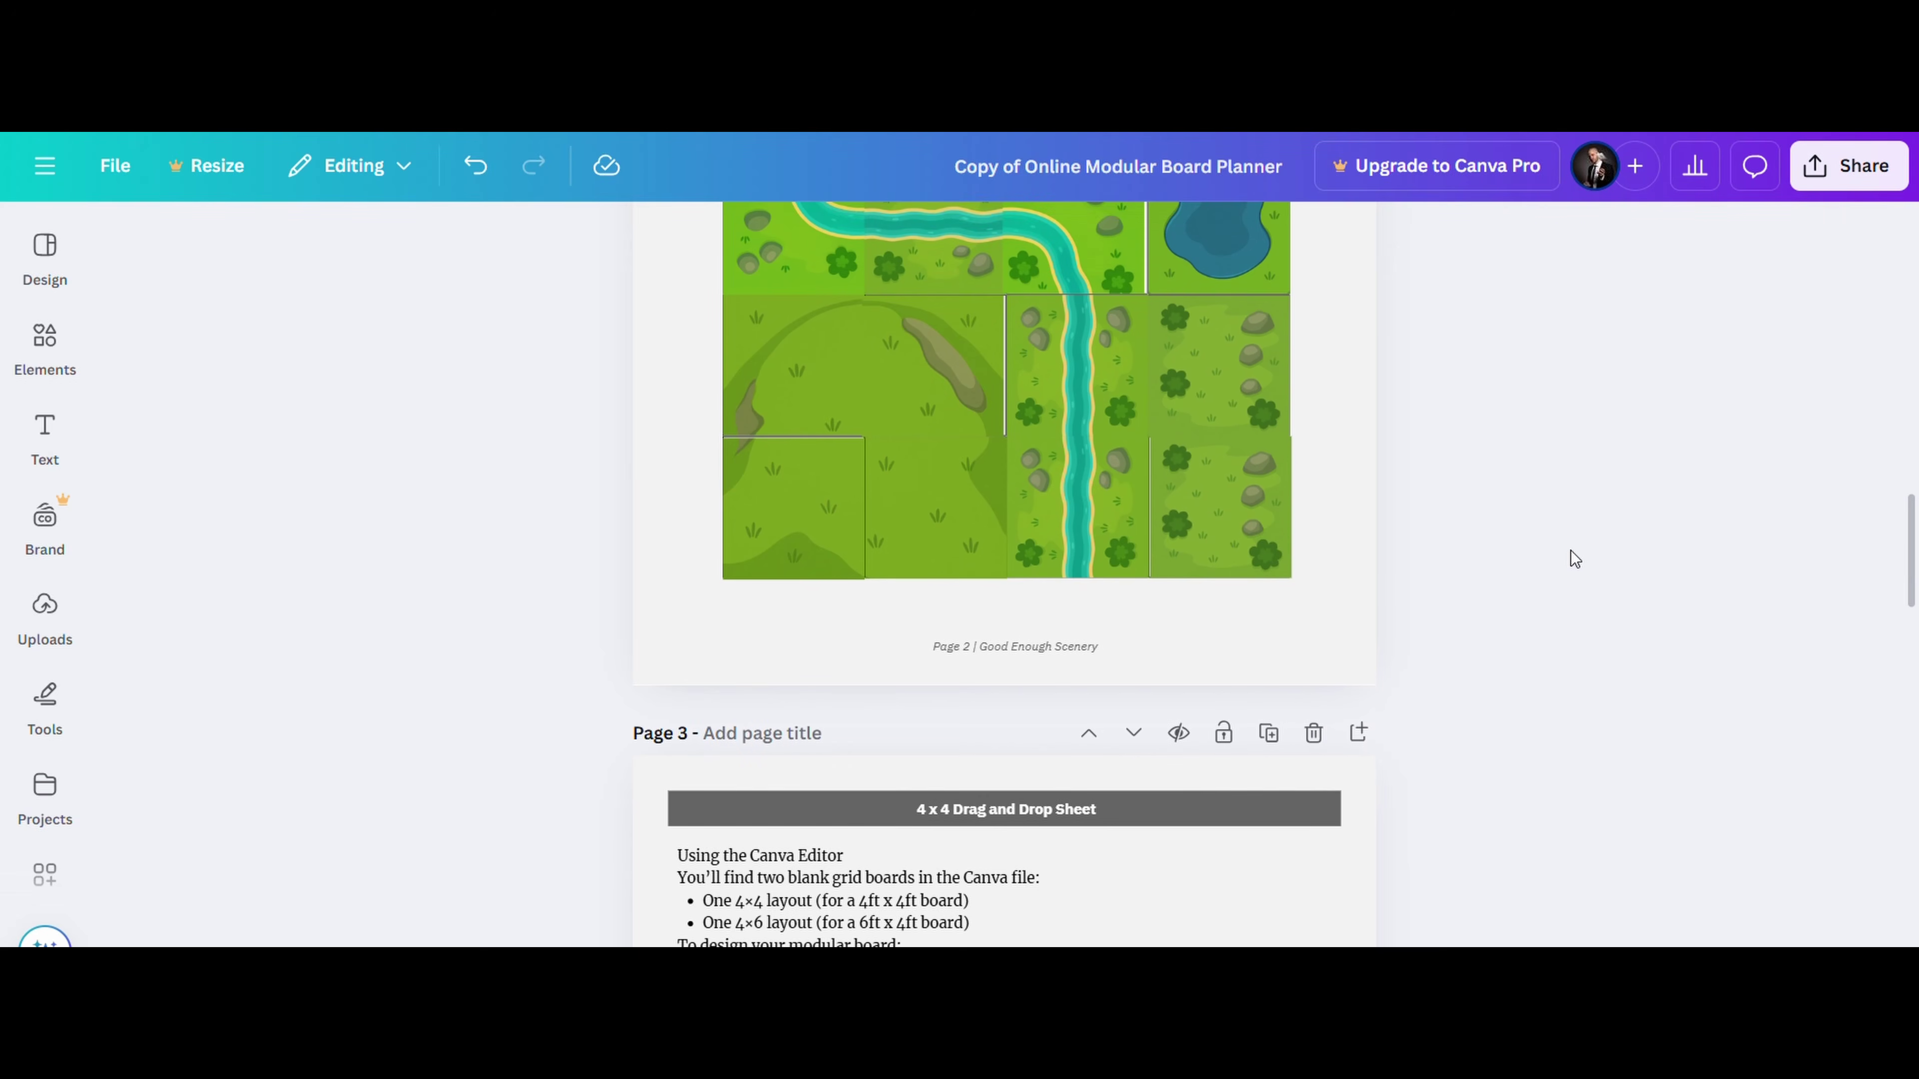
scroll(1572, 550, up, 2)
scroll(1575, 559, up, 3)
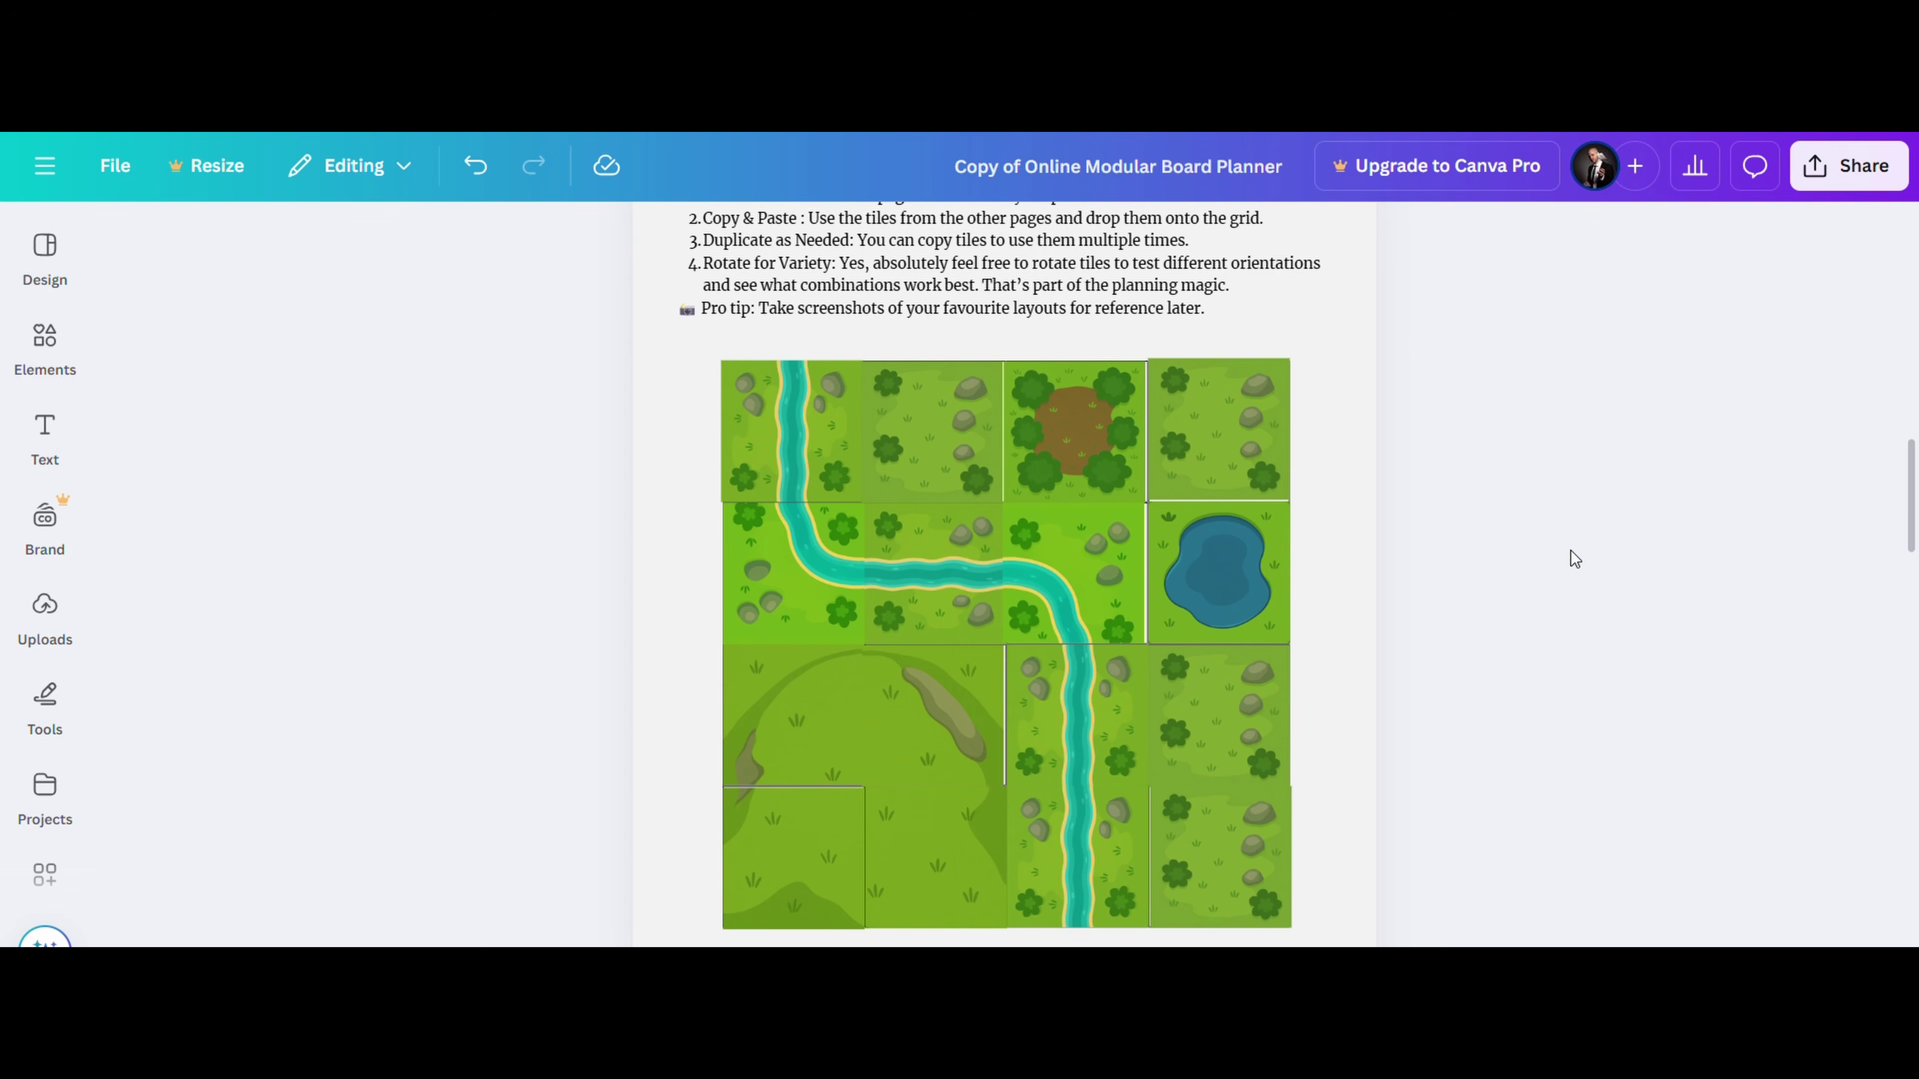
scroll(1549, 643, down, 1)
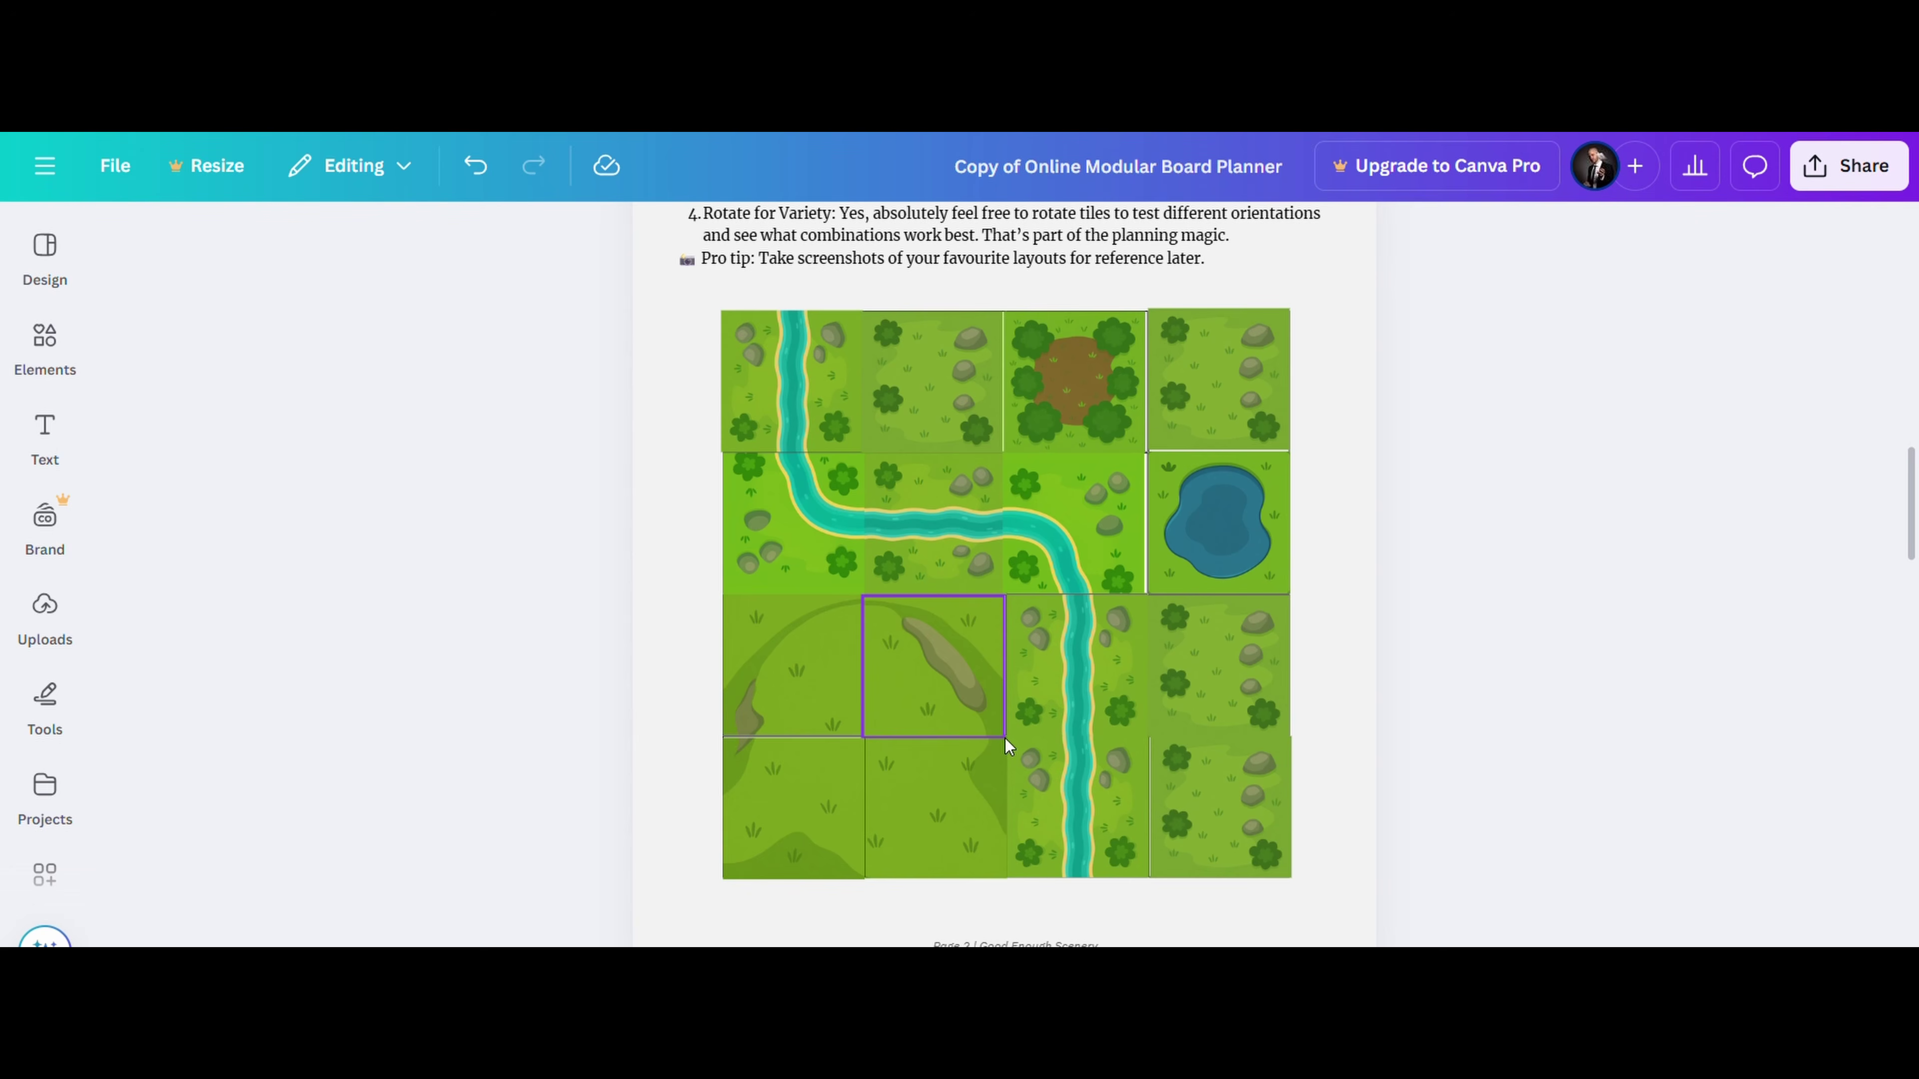
Swap the first column's two hill tiles with the fourth column's two rocky grass tiles in the lower two rows.
drag(1318, 799, 1289, 665)
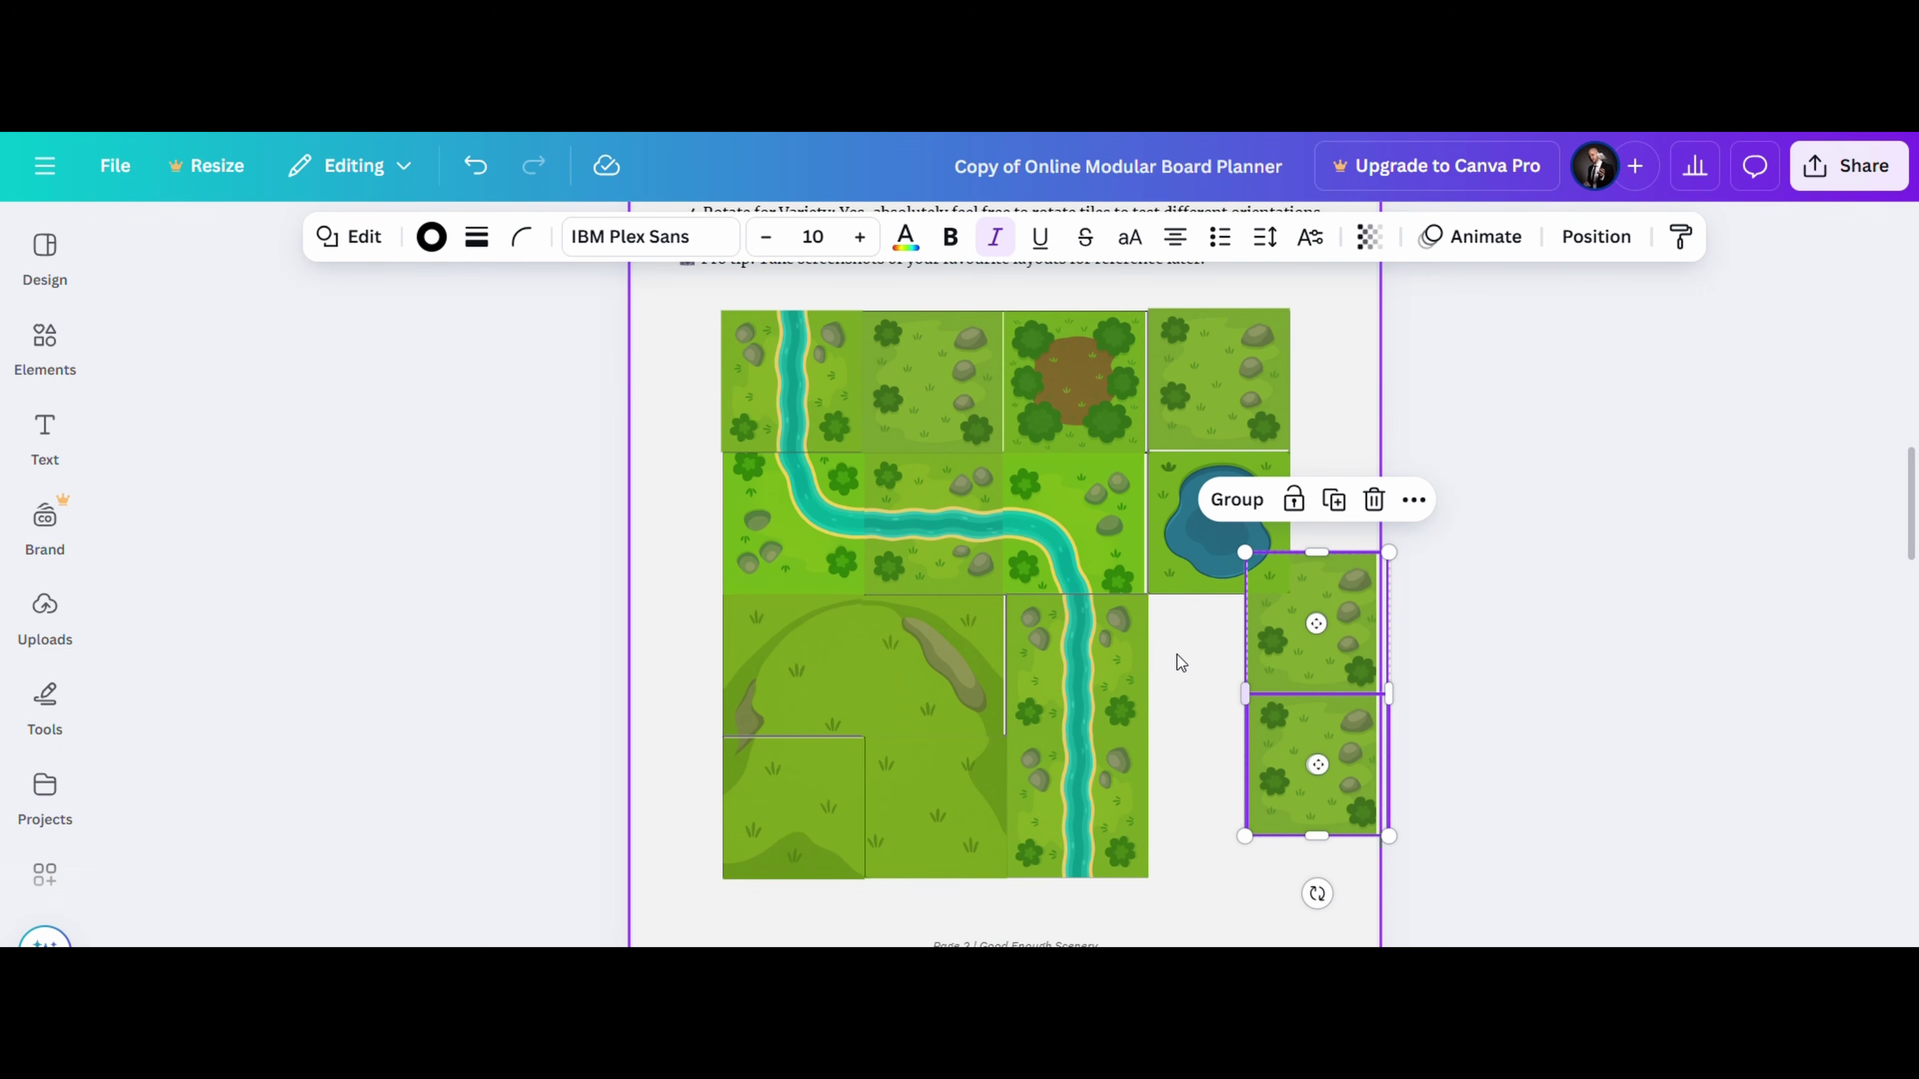
click(766, 682)
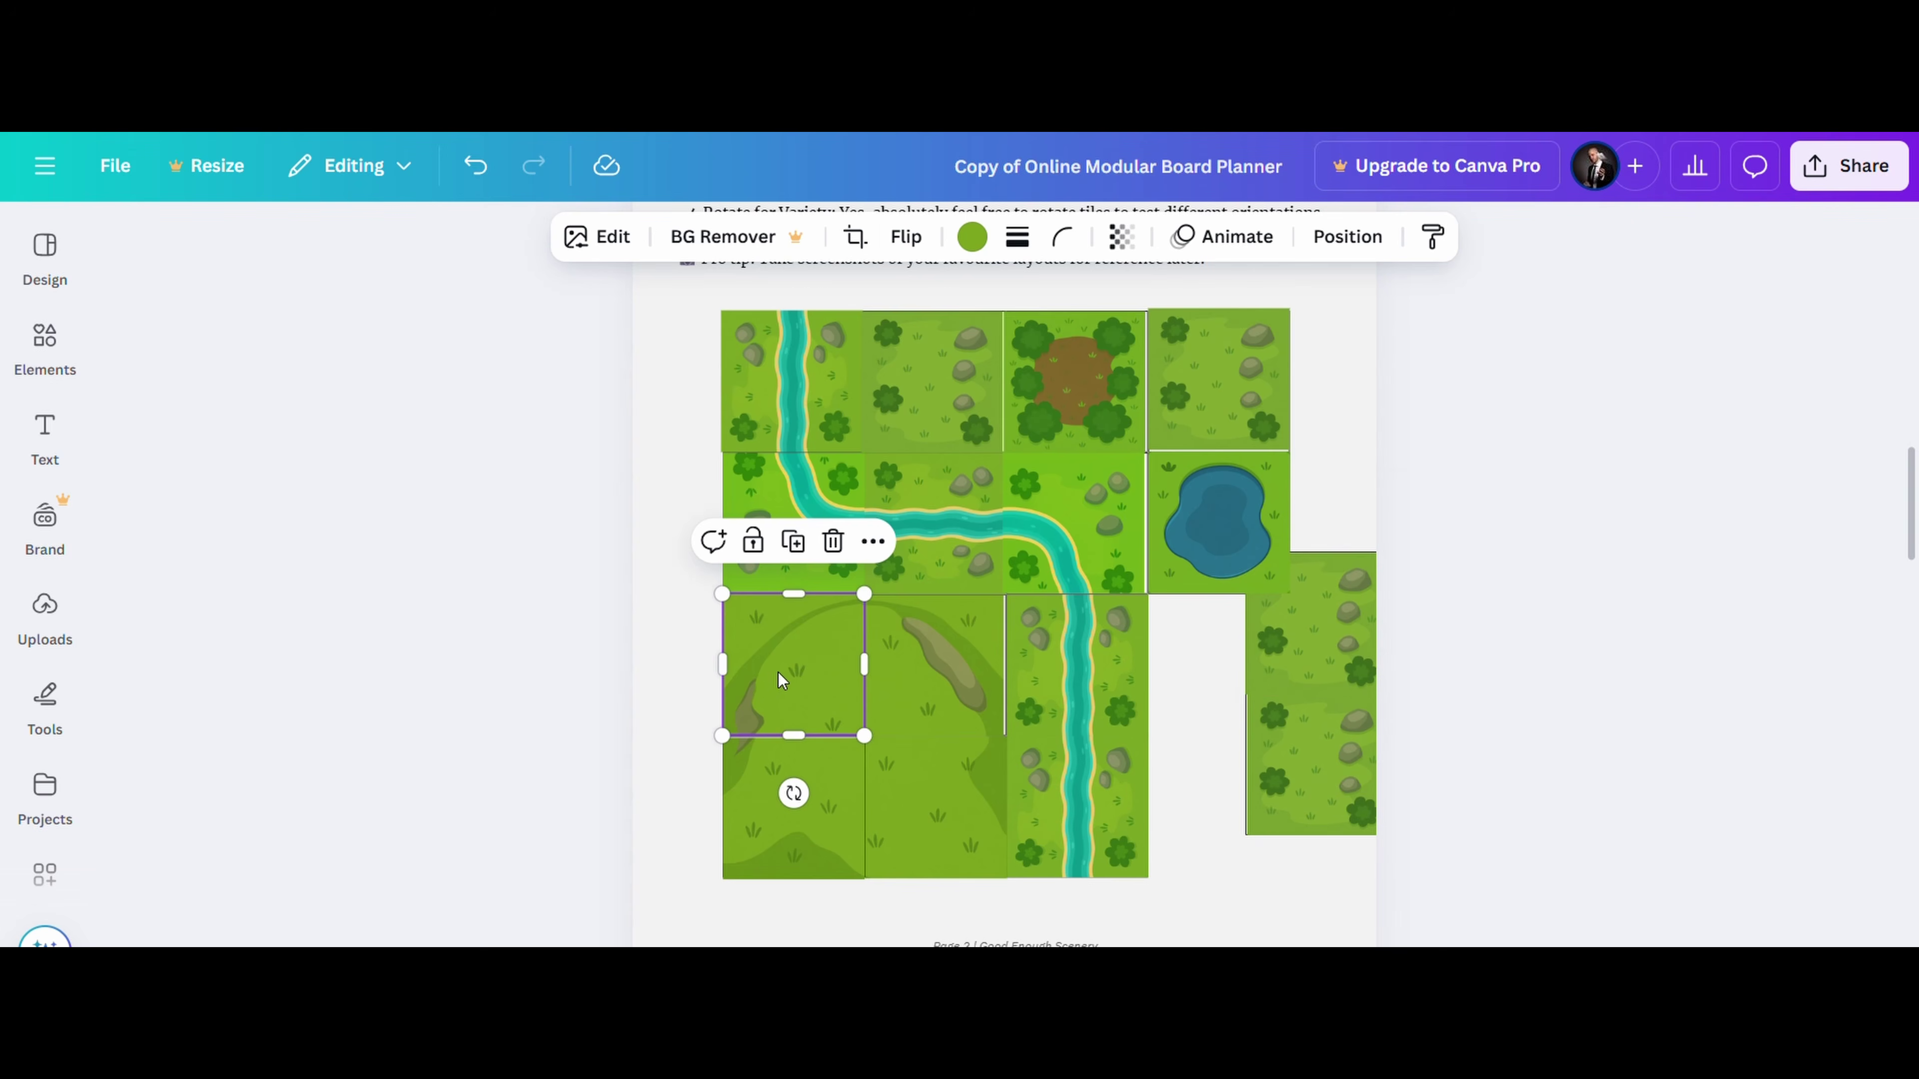
drag(778, 672, 1206, 674)
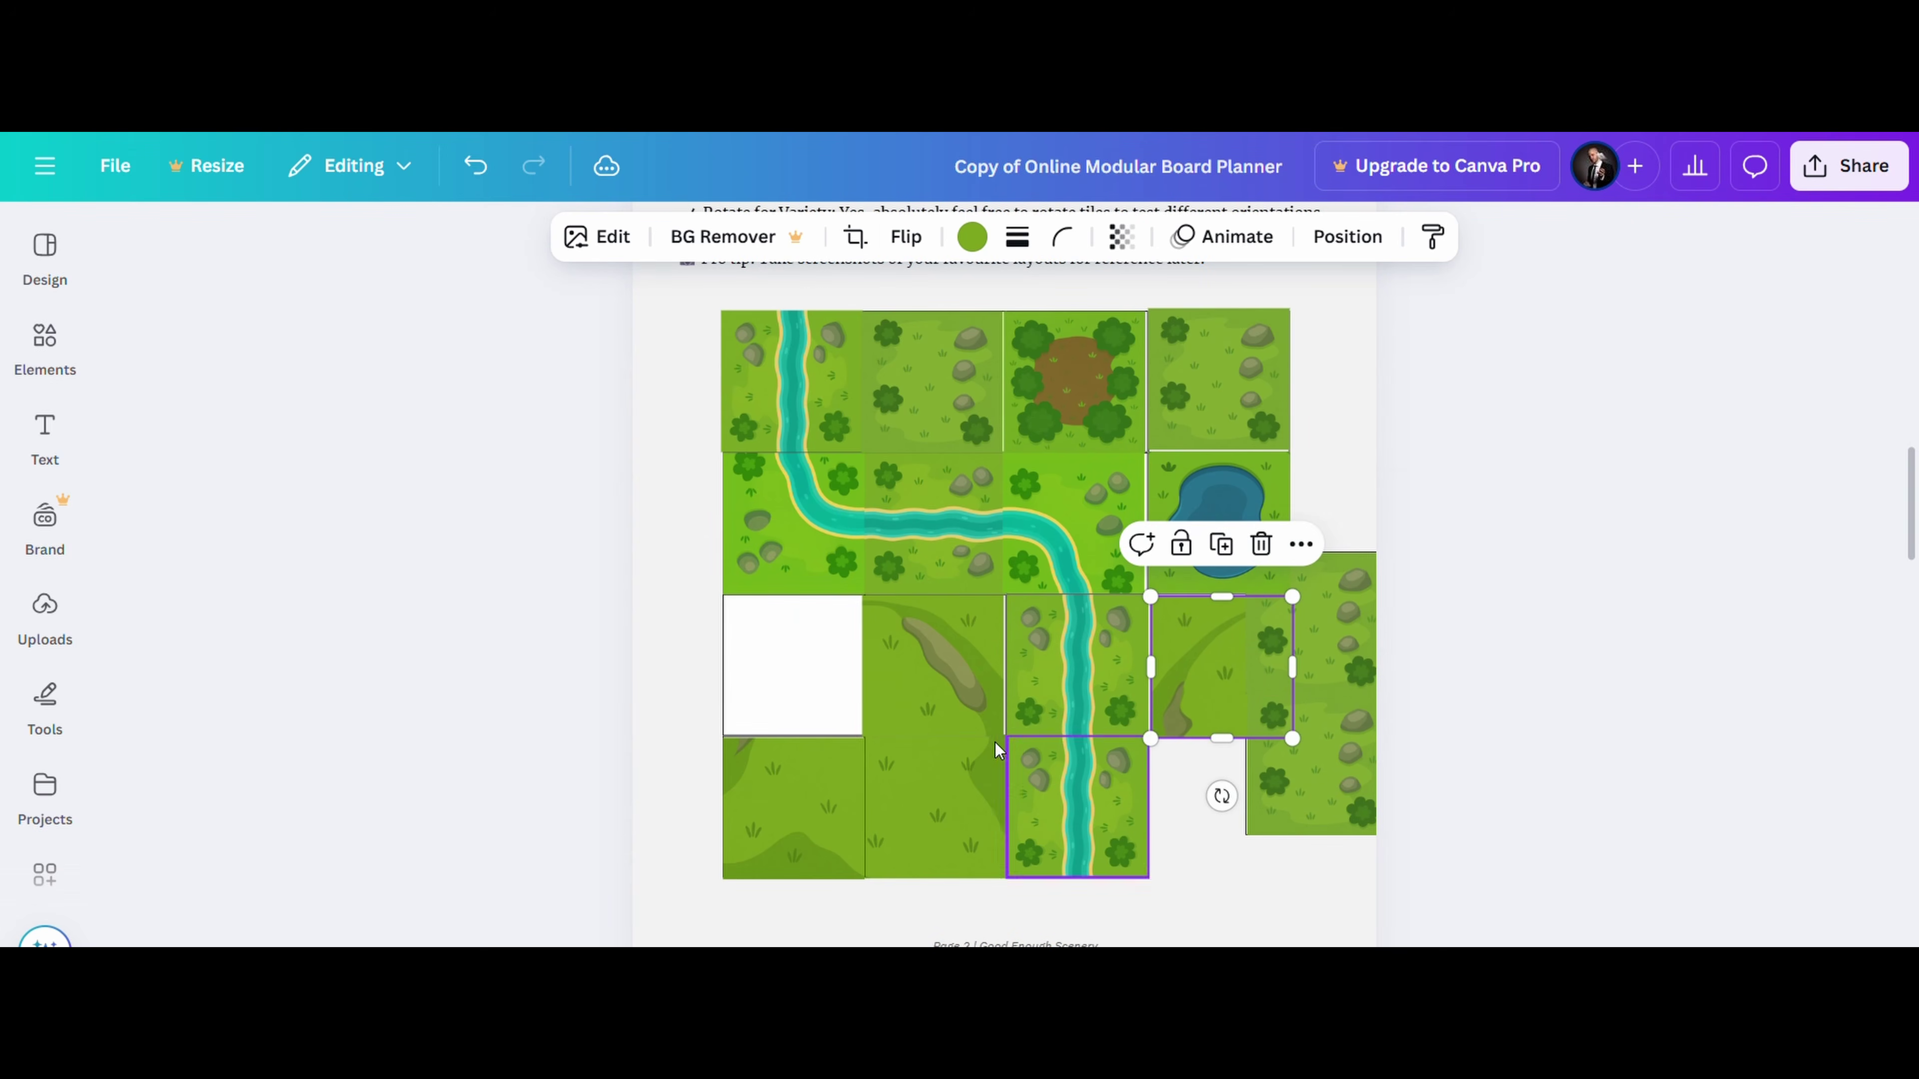
drag(804, 795, 1225, 790)
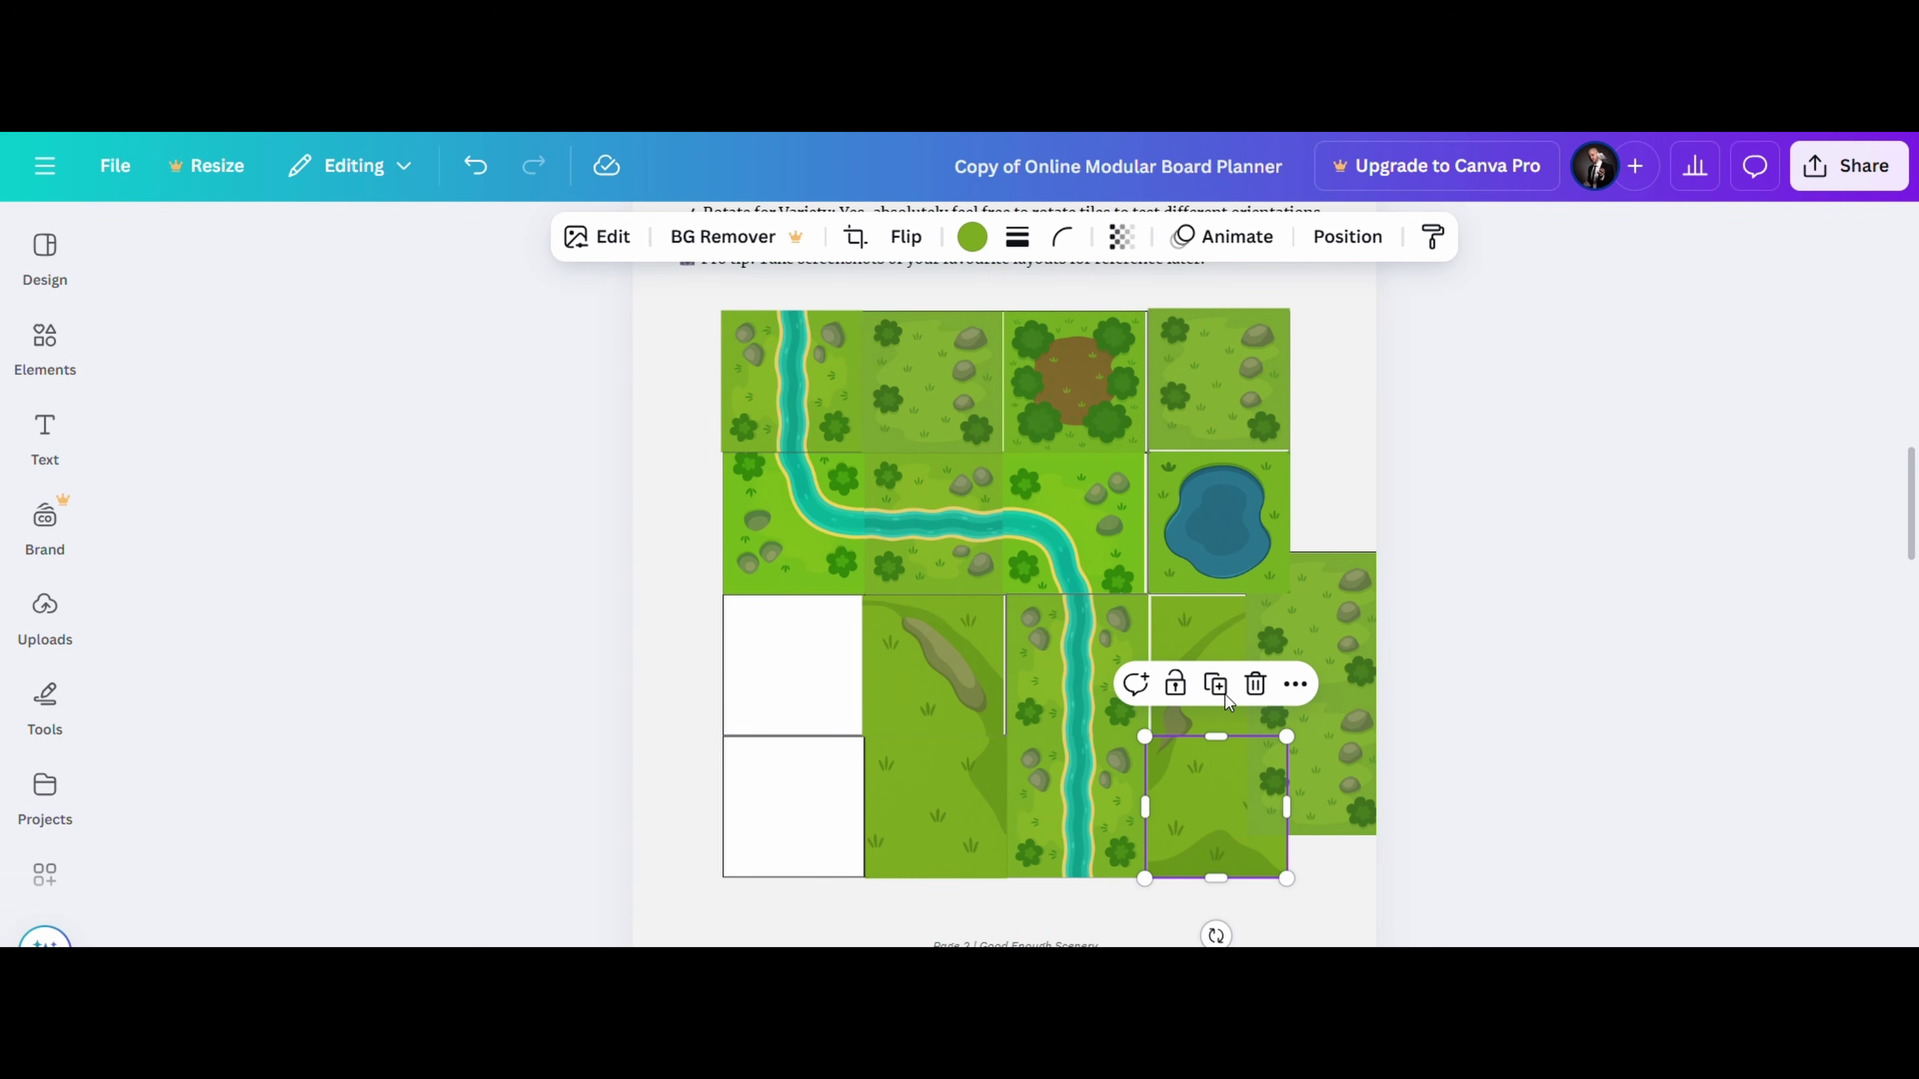
click(1200, 633)
click(695, 640)
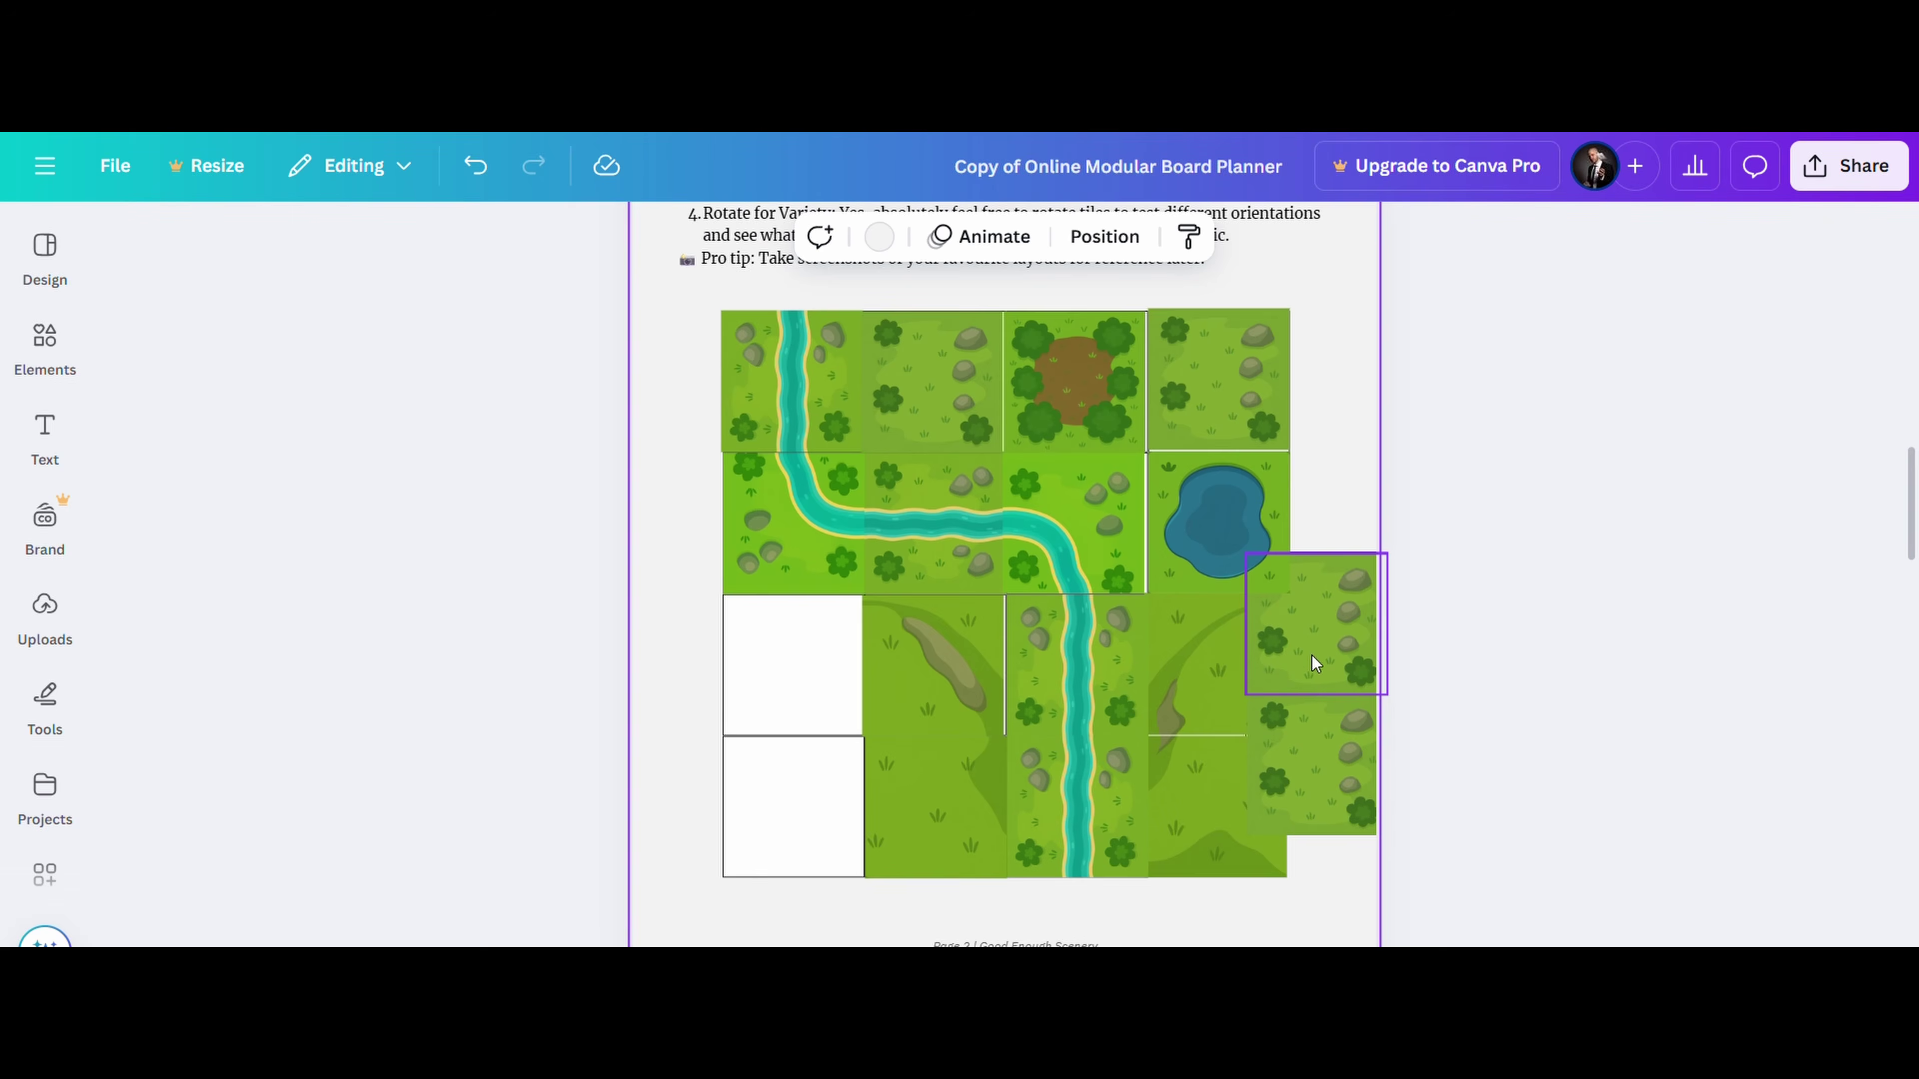
drag(1315, 663, 794, 690)
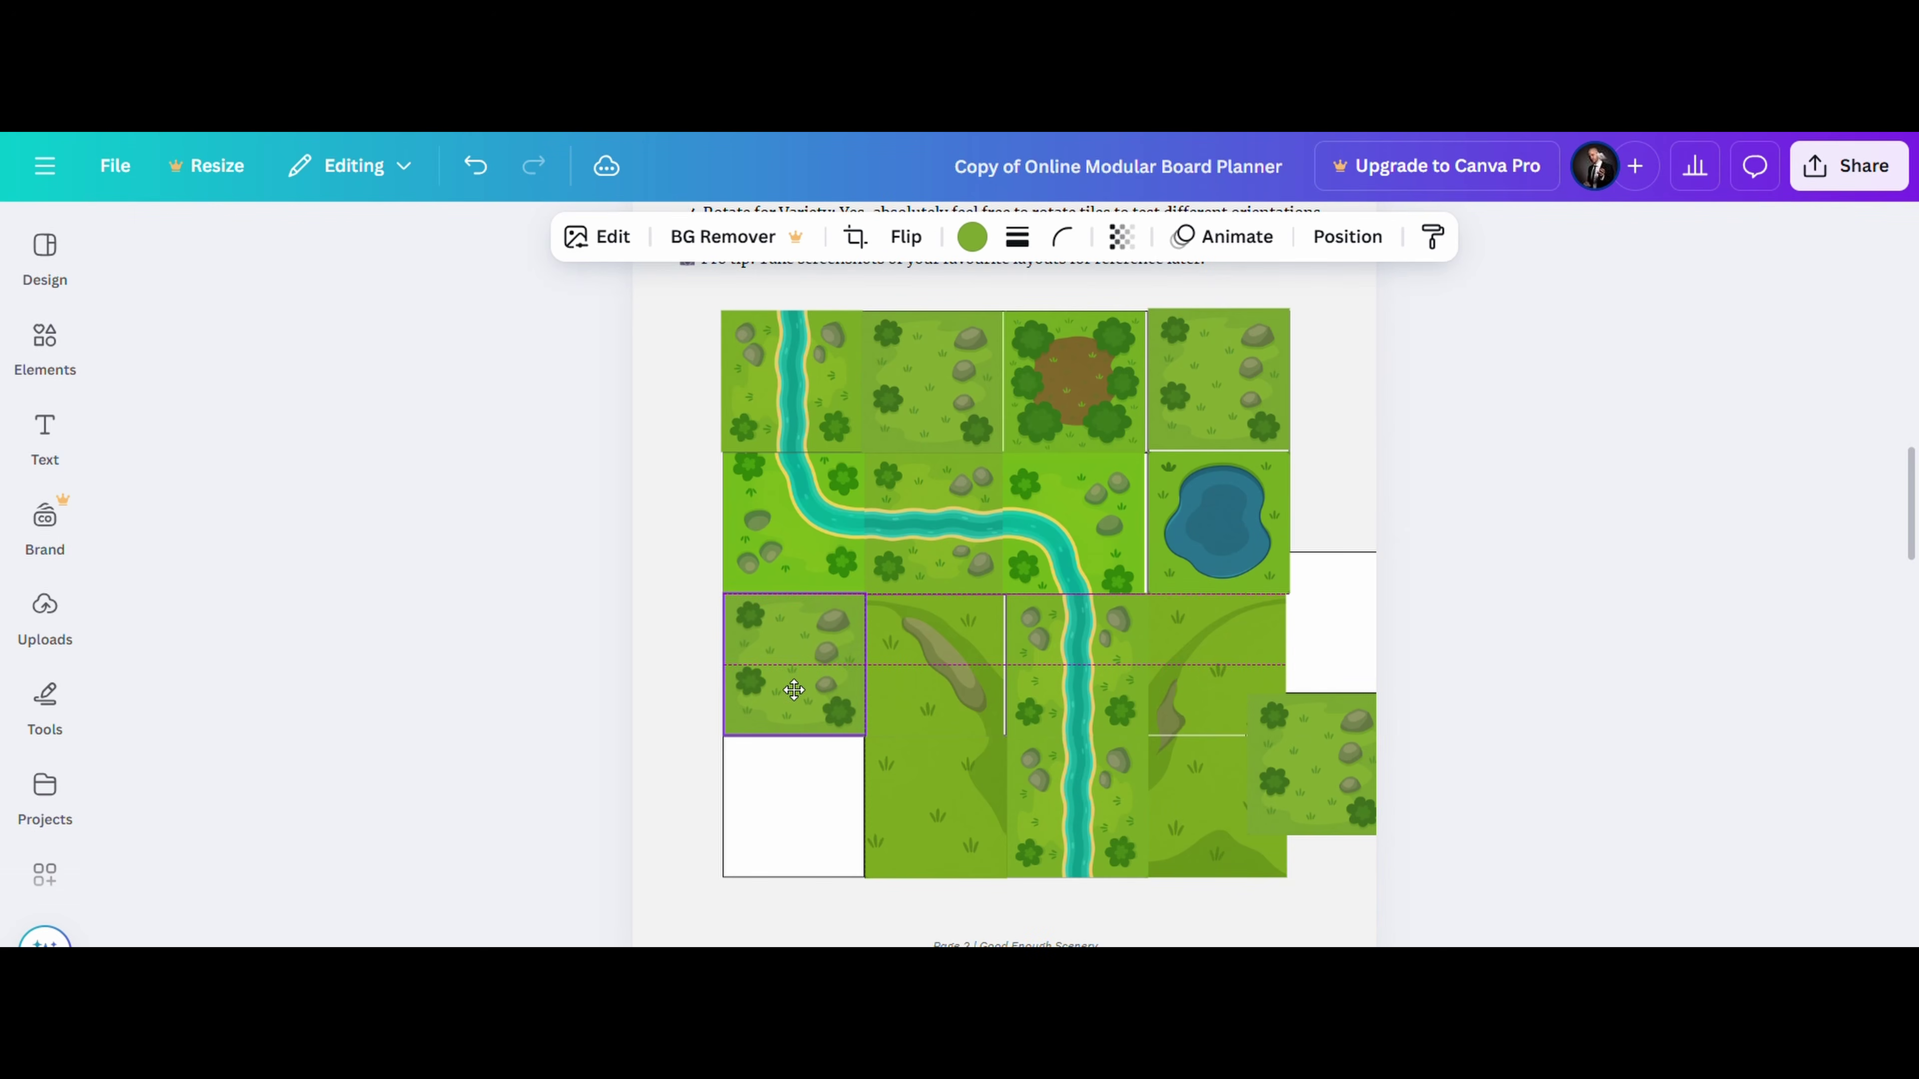
drag(1327, 786, 797, 815)
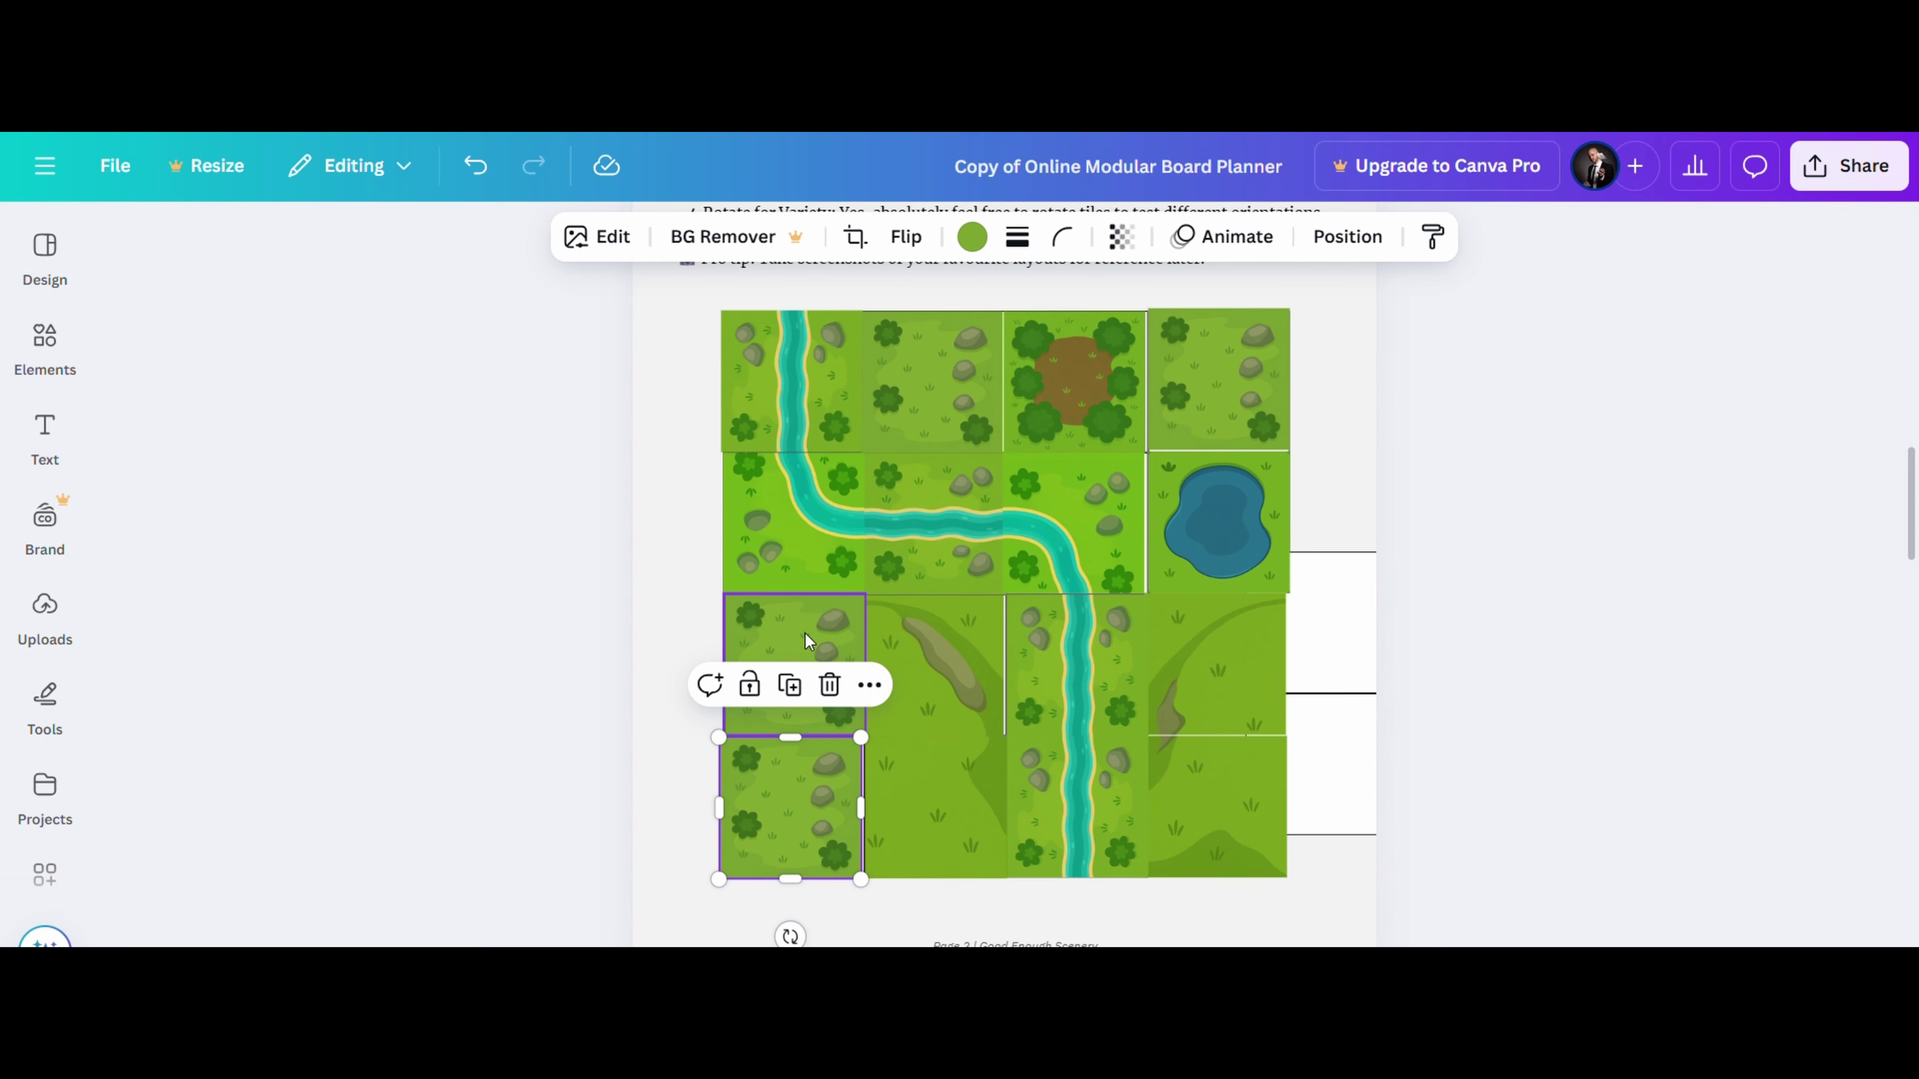
Exchange the two rocky tiles in the lower first column with the two hill tiles in the second column.
drag(806, 632, 1273, 618)
drag(807, 789, 1369, 789)
drag(970, 702, 835, 699)
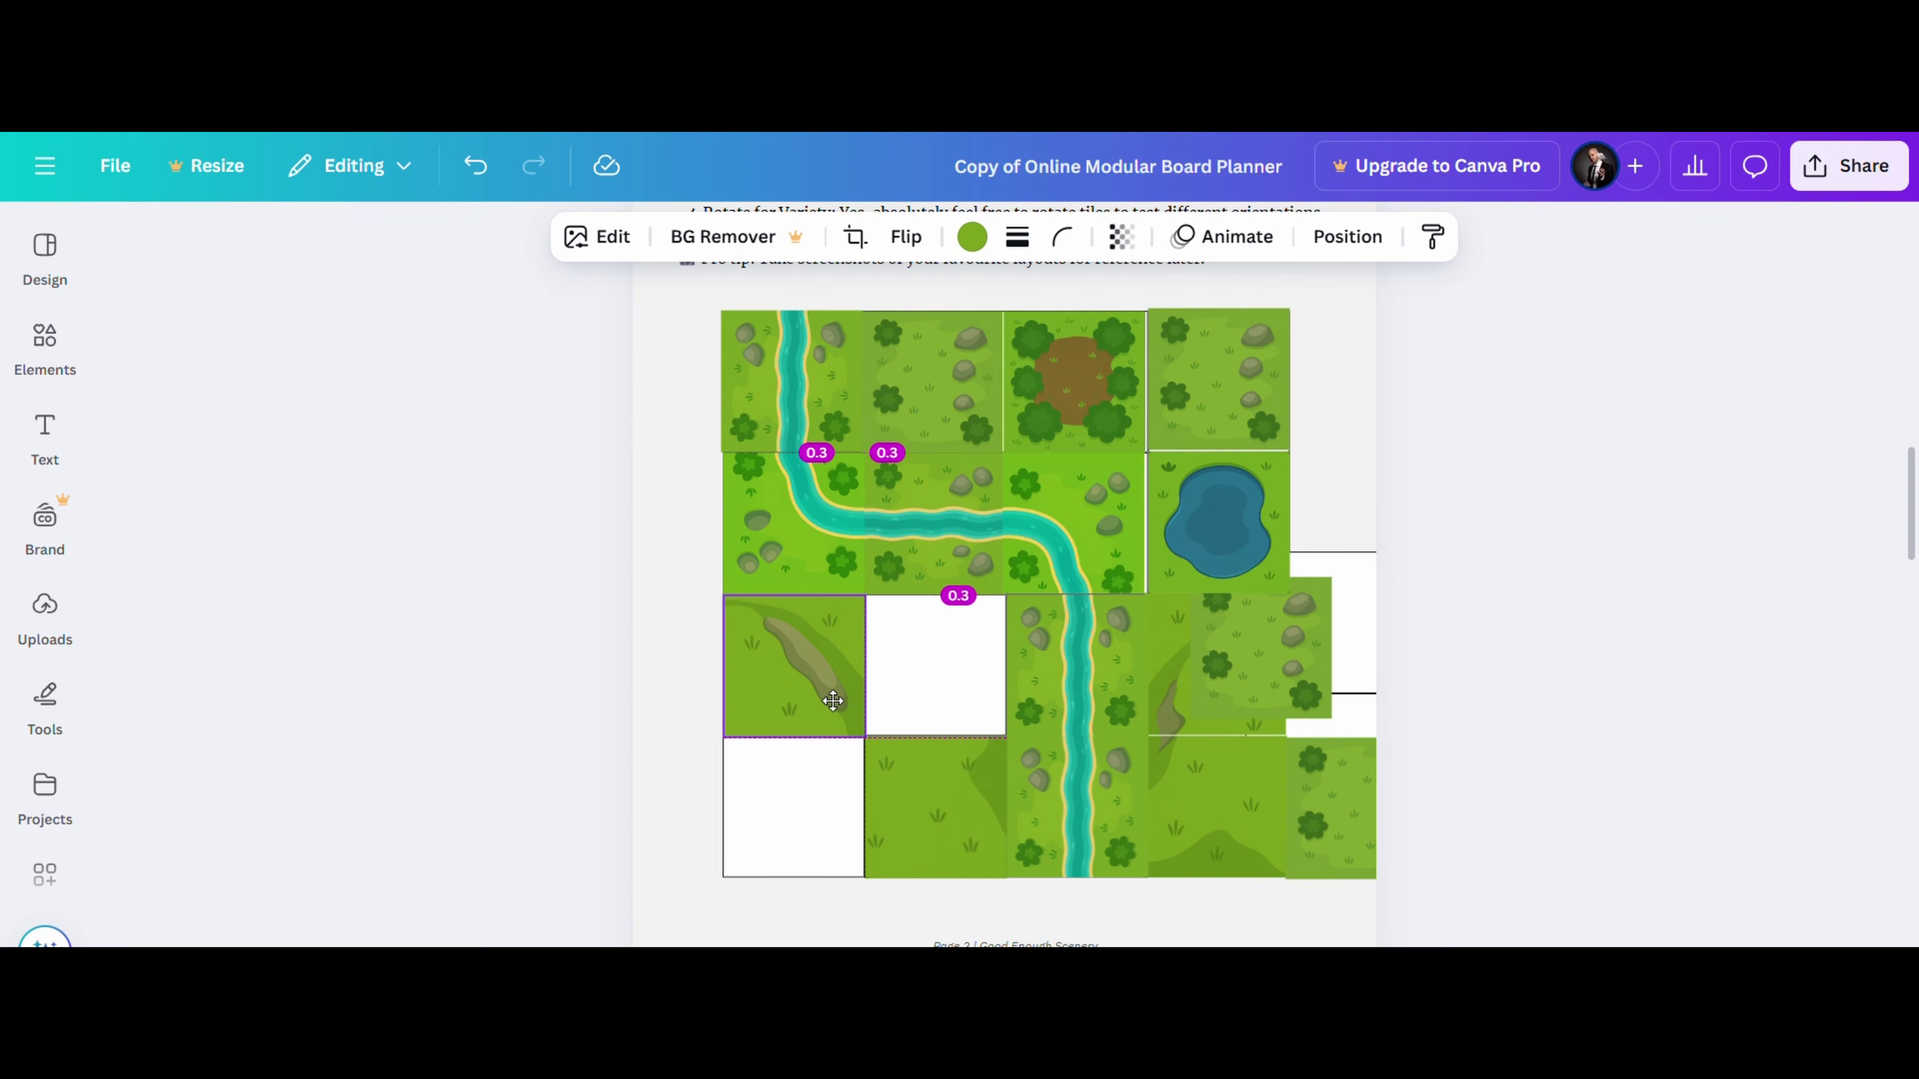
click(894, 804)
drag(895, 804, 769, 807)
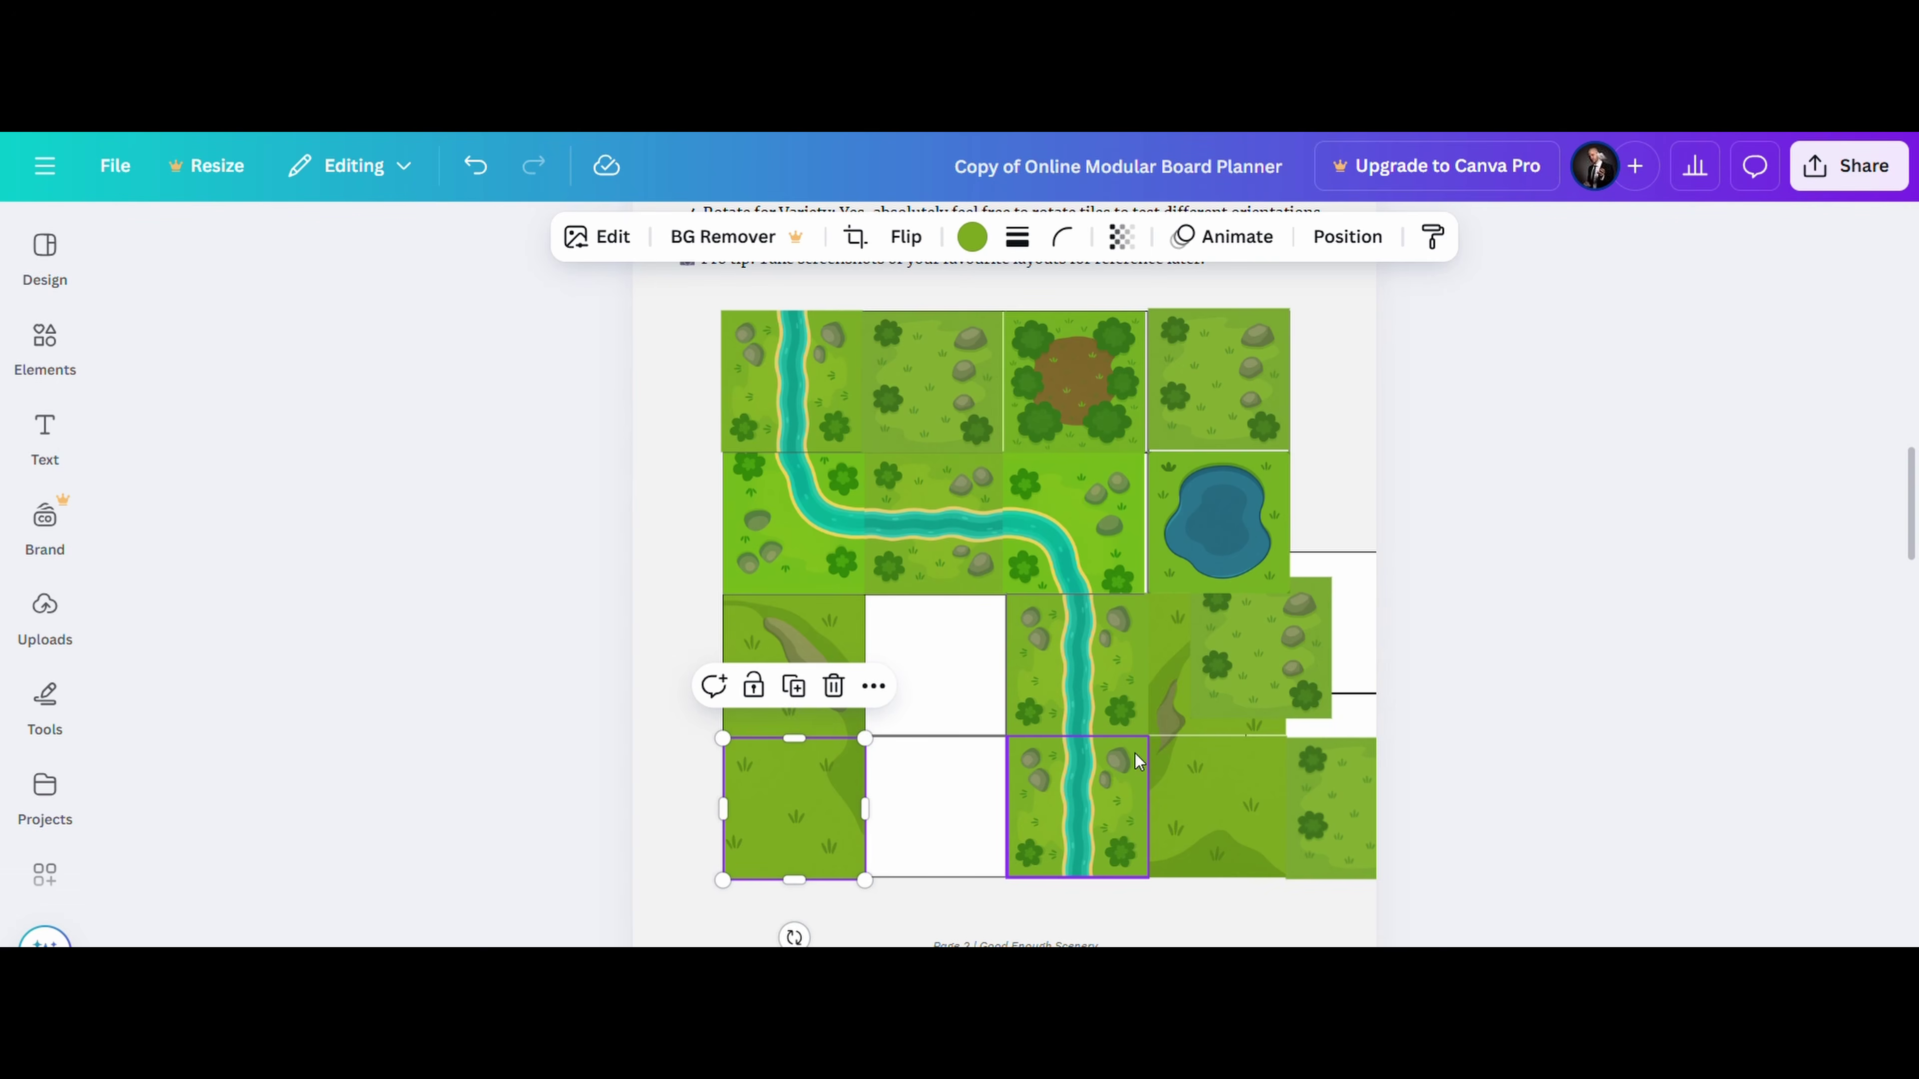
drag(1291, 638, 973, 659)
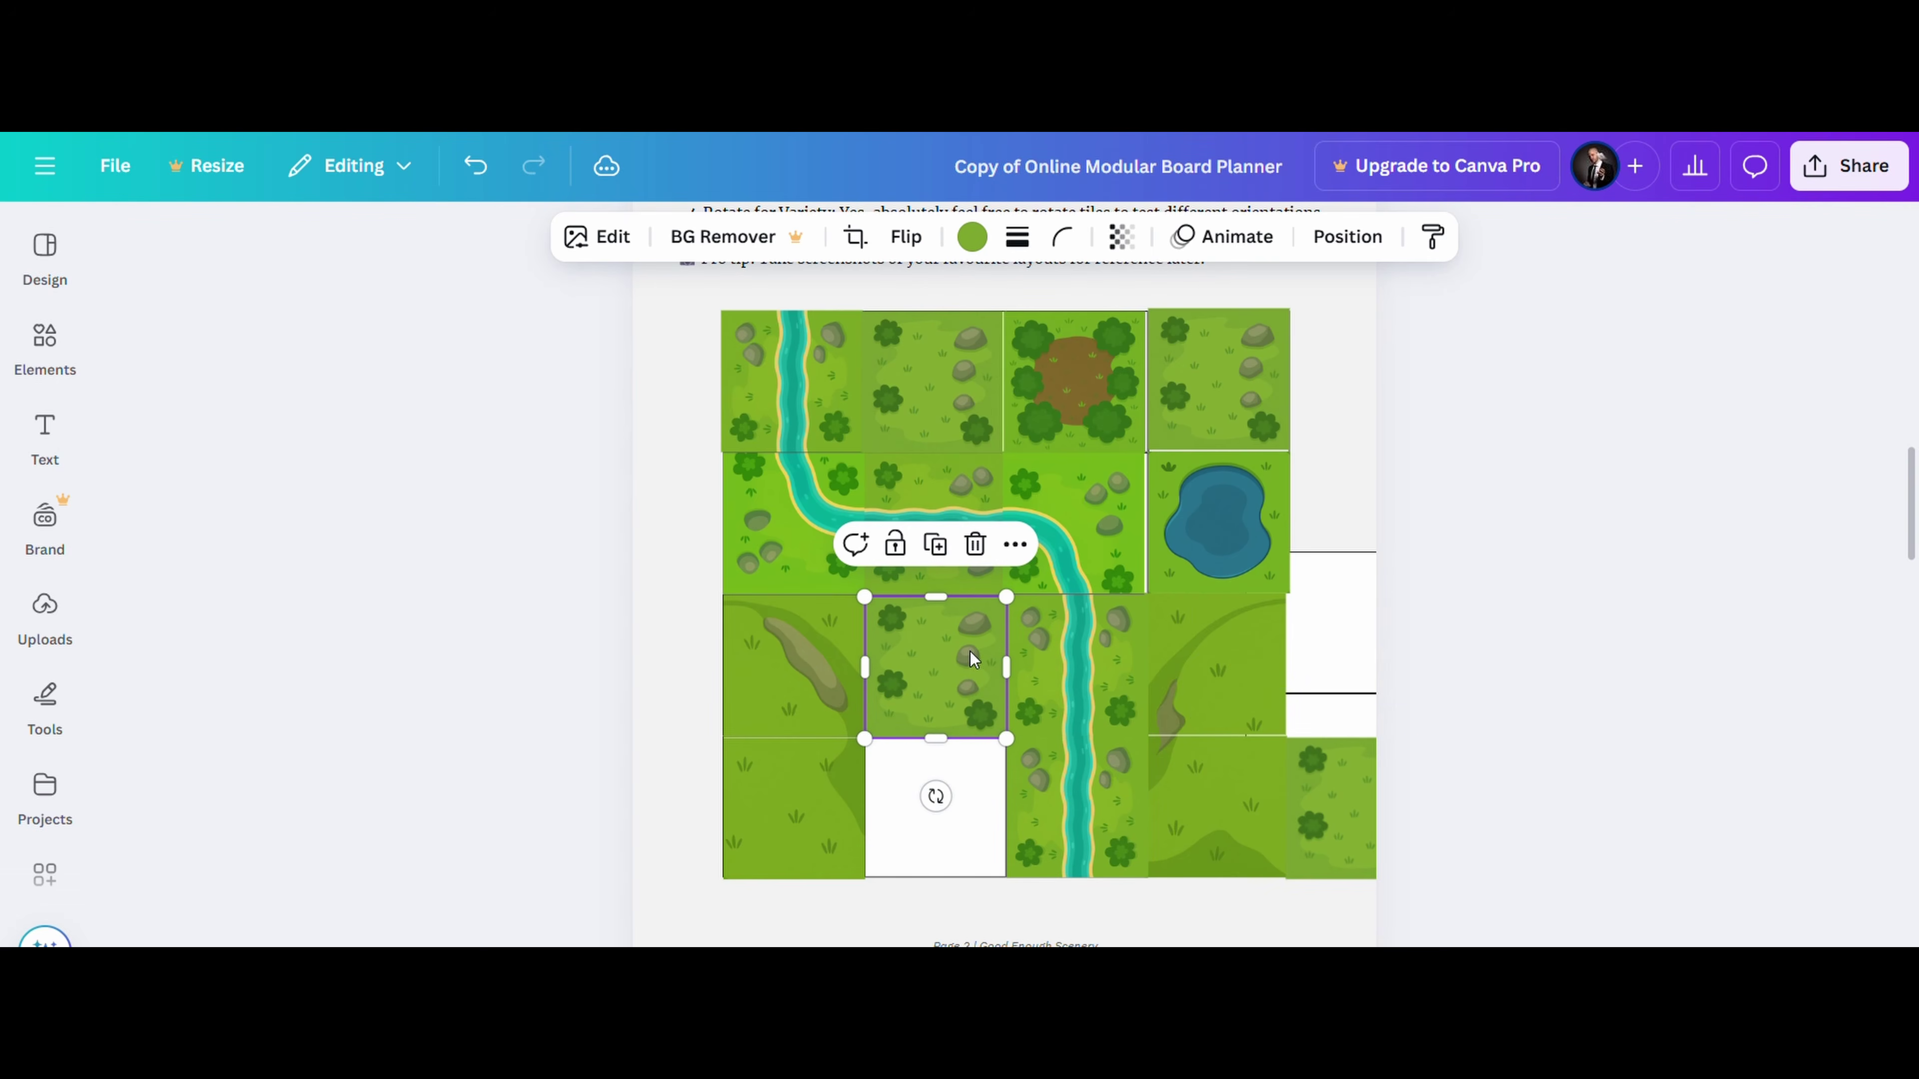
drag(1341, 805, 918, 801)
Replace the river tiles in the second row's middle cells with first-row rocky tiles, and the third-row, third-column river tile with the clearing.
drag(1066, 541, 1367, 613)
drag(1239, 372, 1090, 518)
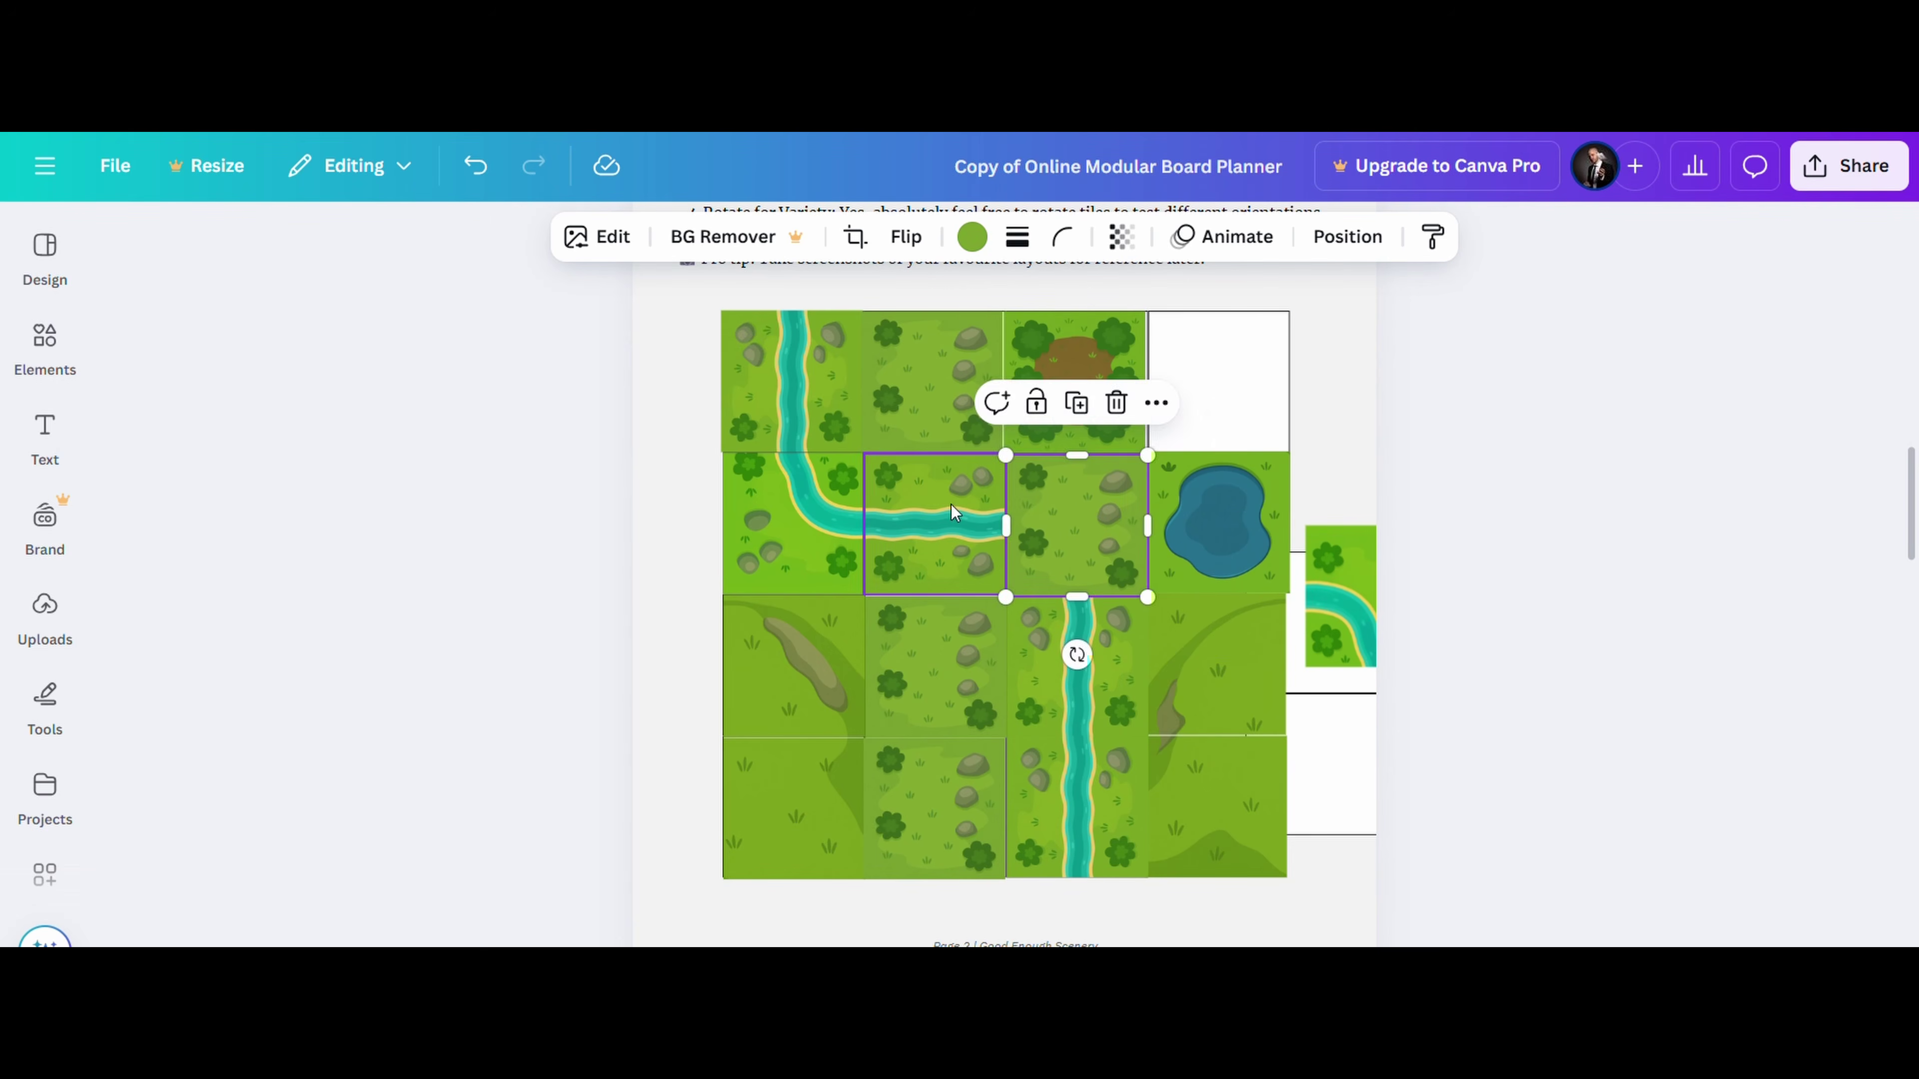
drag(950, 512, 1346, 395)
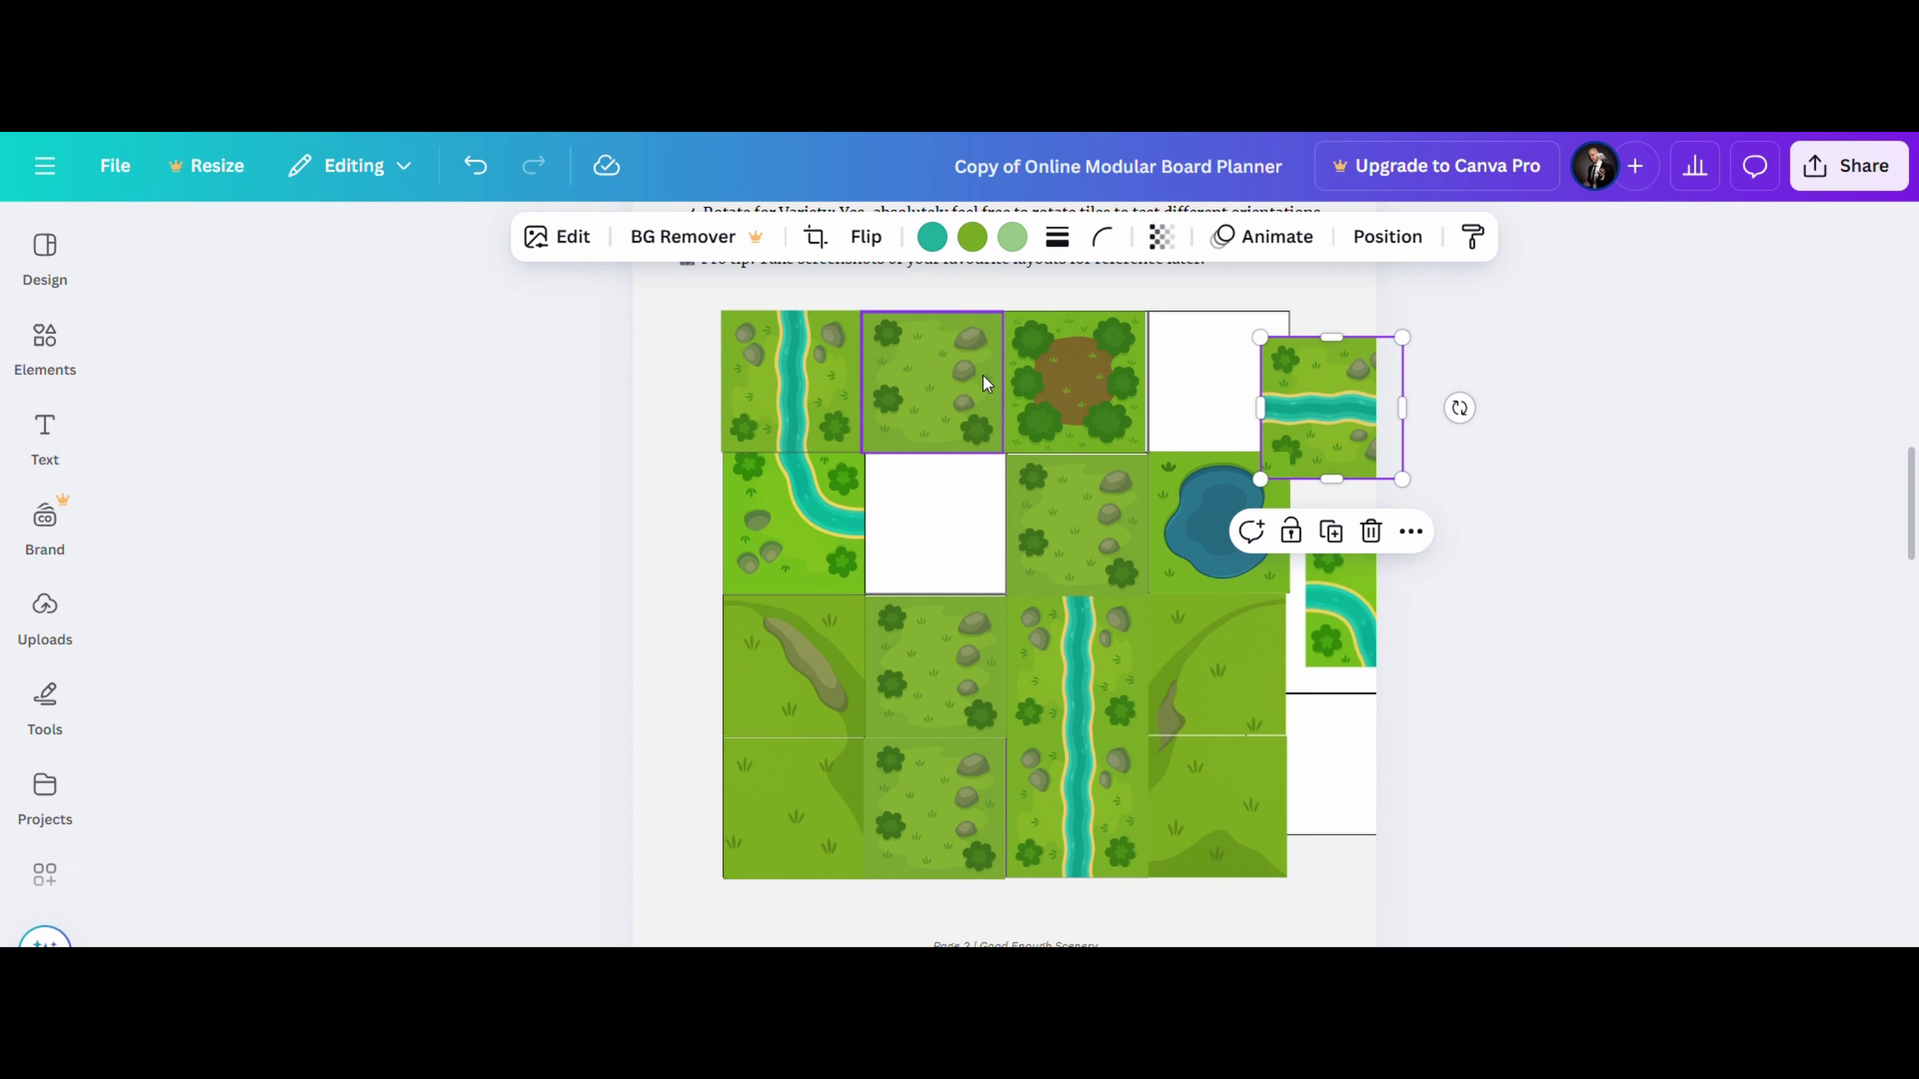
drag(986, 383, 983, 517)
click(985, 524)
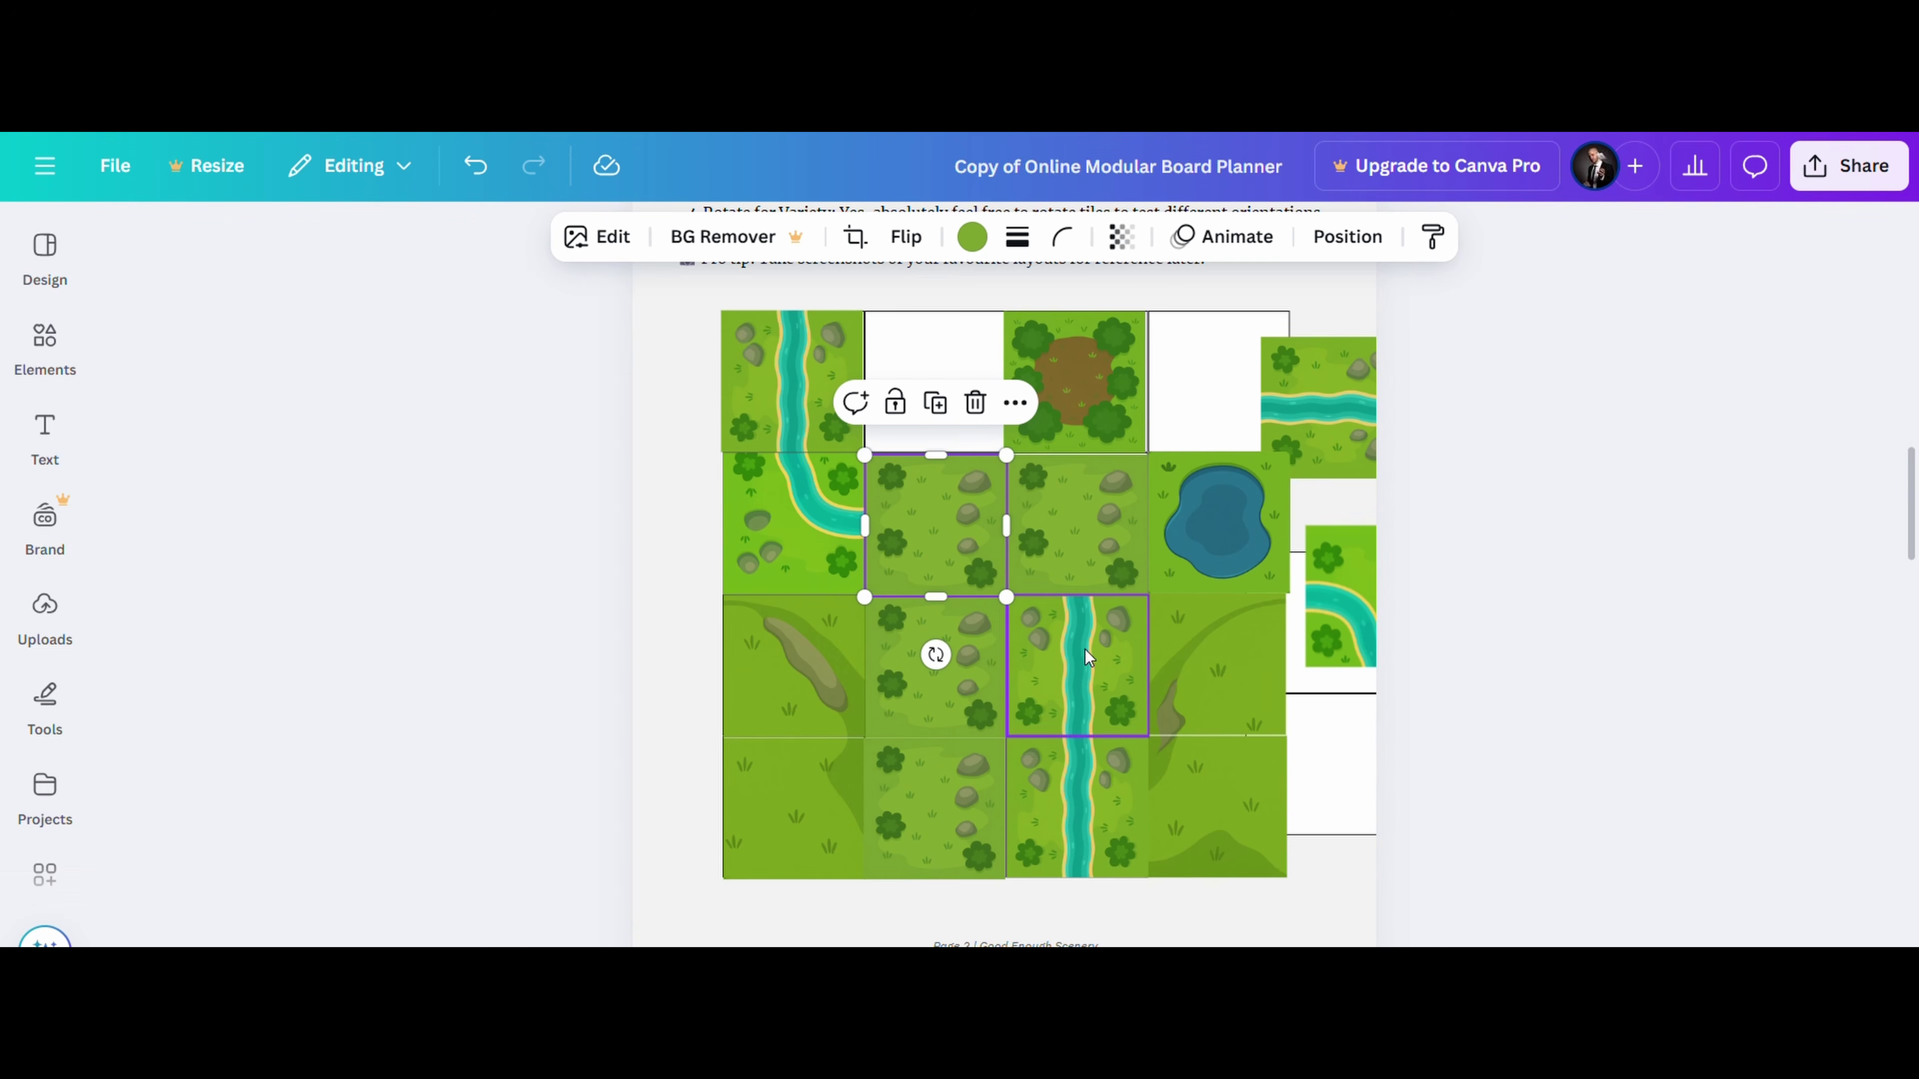
drag(1086, 649, 1372, 616)
drag(1078, 394, 1086, 683)
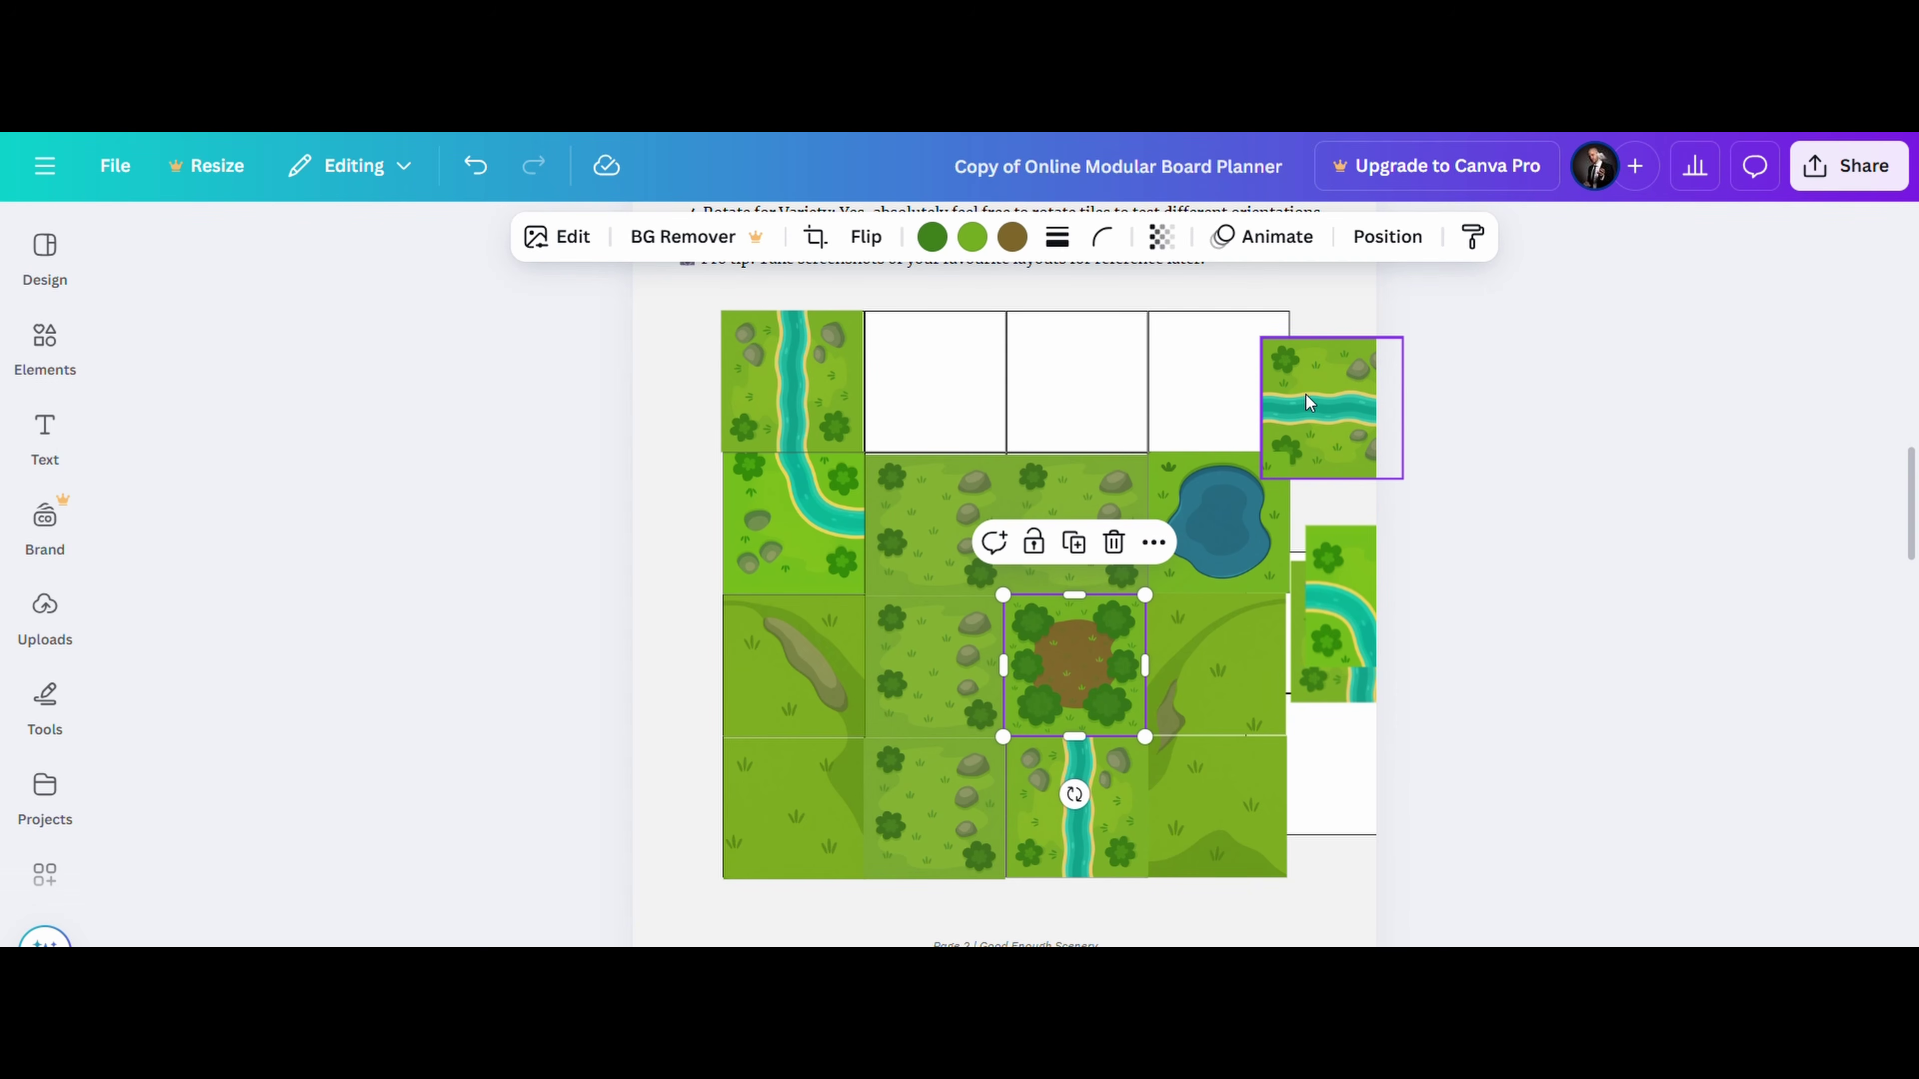
Place straight river tiles in the first row's fourth and third columns, rotating the third-column tile to run horizontally.
drag(1309, 401, 1196, 376)
drag(805, 385, 1085, 382)
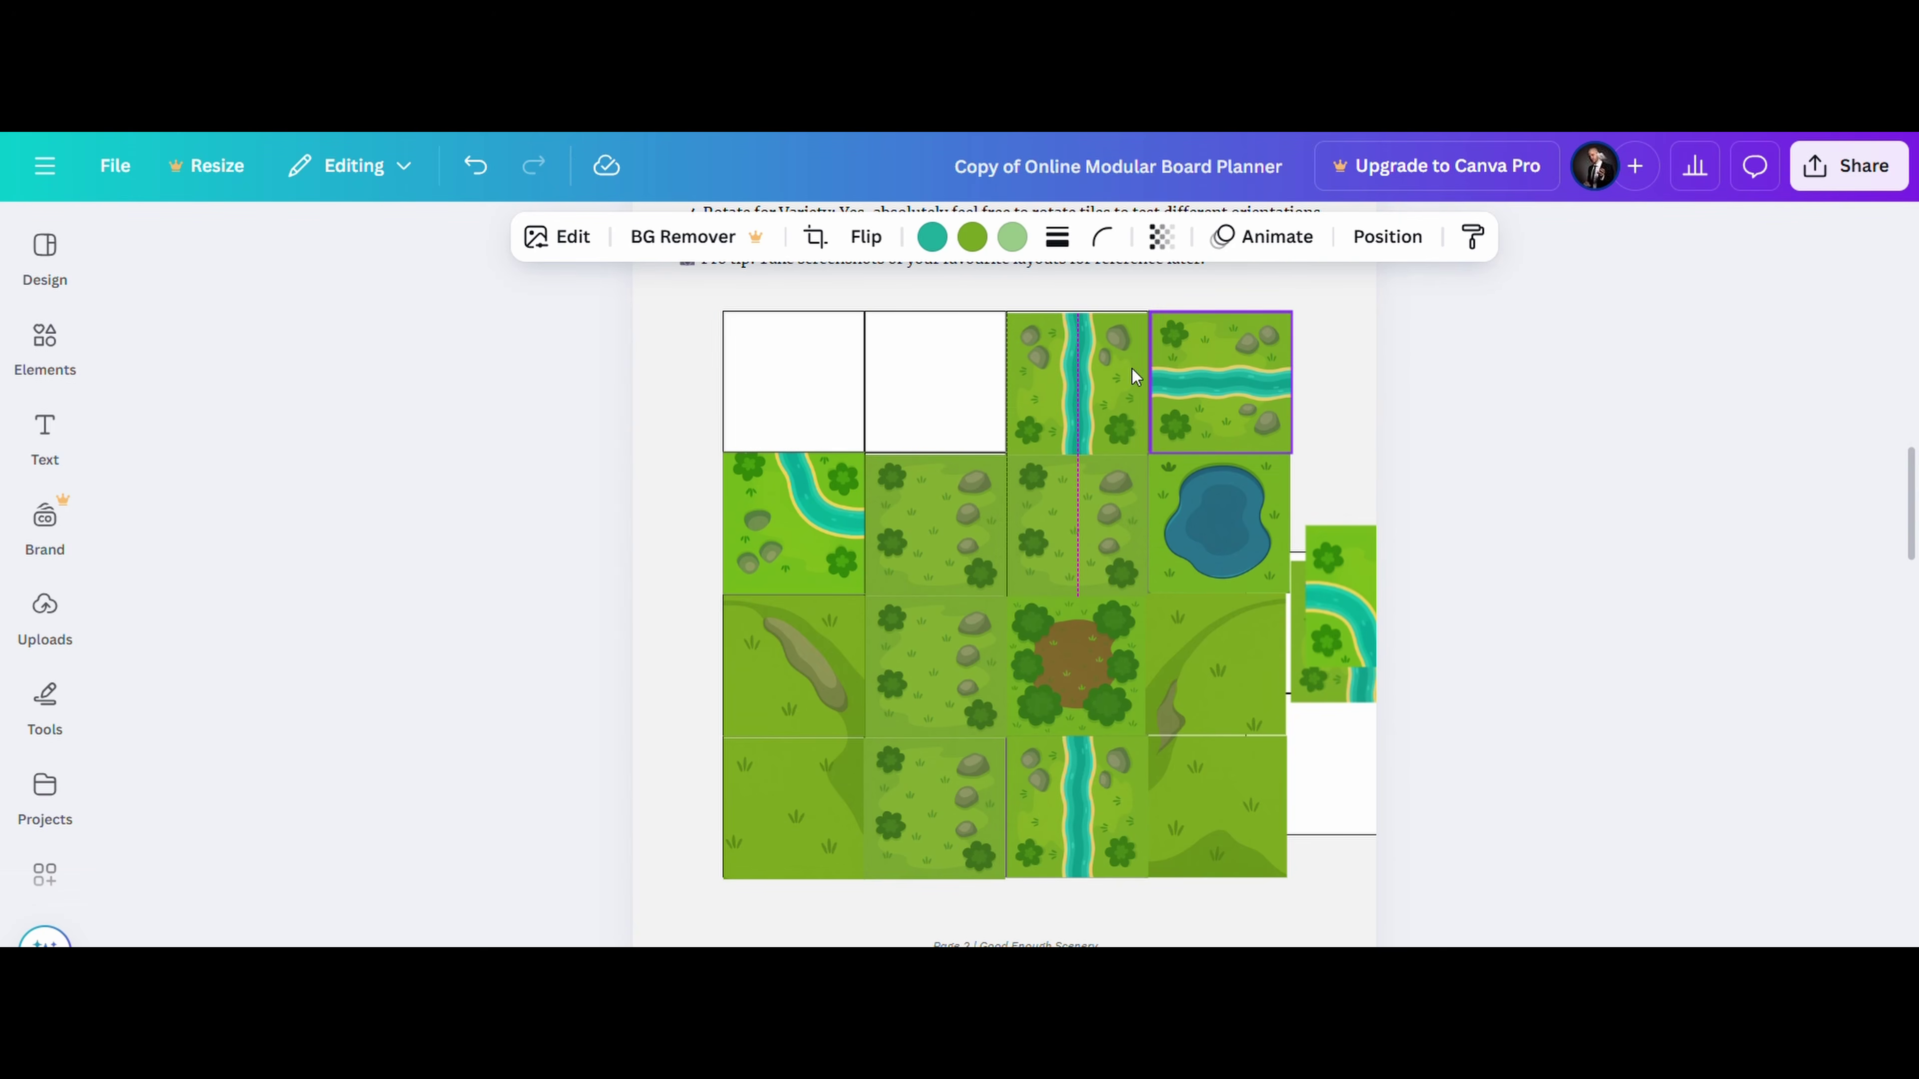
drag(1204, 380, 1085, 448)
drag(903, 498, 899, 495)
Extend the first-row river with a straight tile rotated horizontally in the second column and the bend in the first column.
drag(1051, 777, 906, 369)
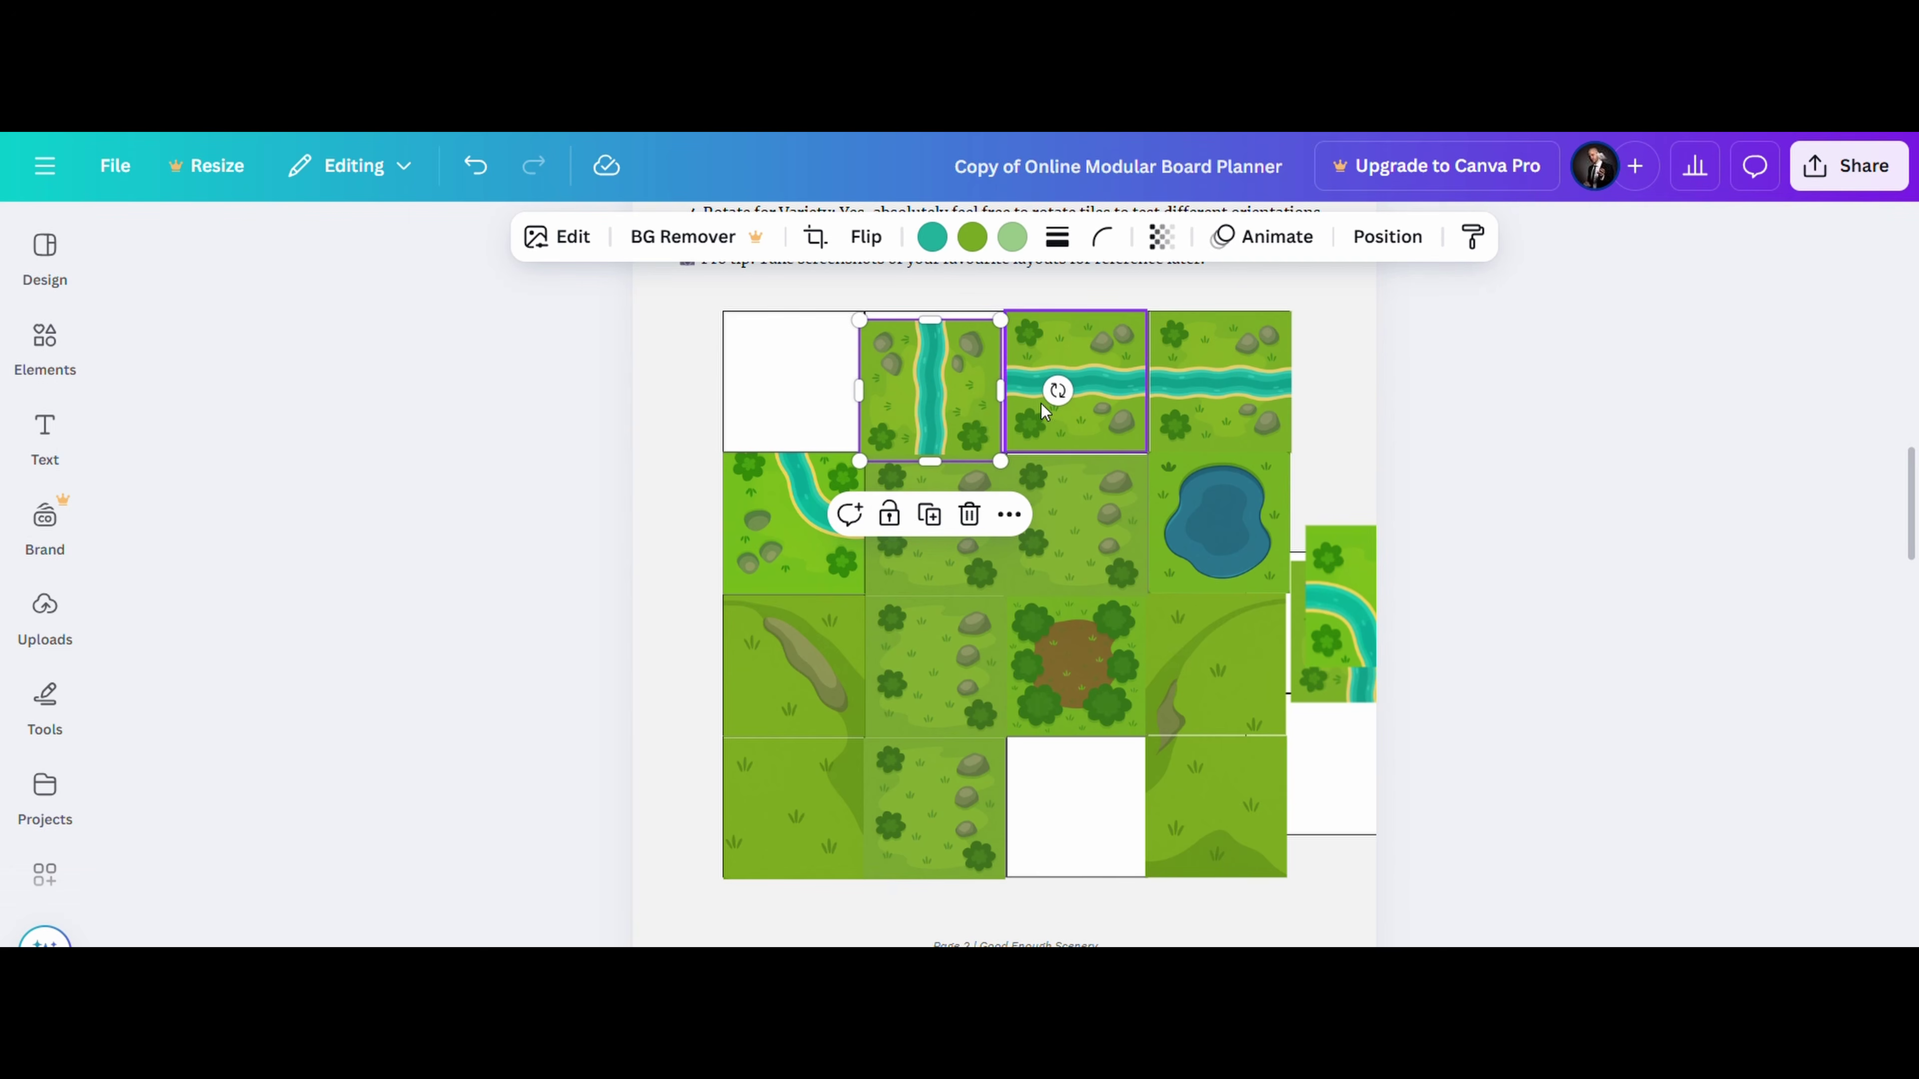
drag(1058, 390, 931, 409)
drag(1058, 391, 1058, 387)
drag(936, 391, 939, 386)
drag(784, 492, 783, 349)
Place the other bend in the fourth-row, third-column cell and try the remaining straight river tile in the second-row, first-column cell.
drag(1352, 597, 1054, 805)
click(1305, 627)
drag(1305, 627, 772, 540)
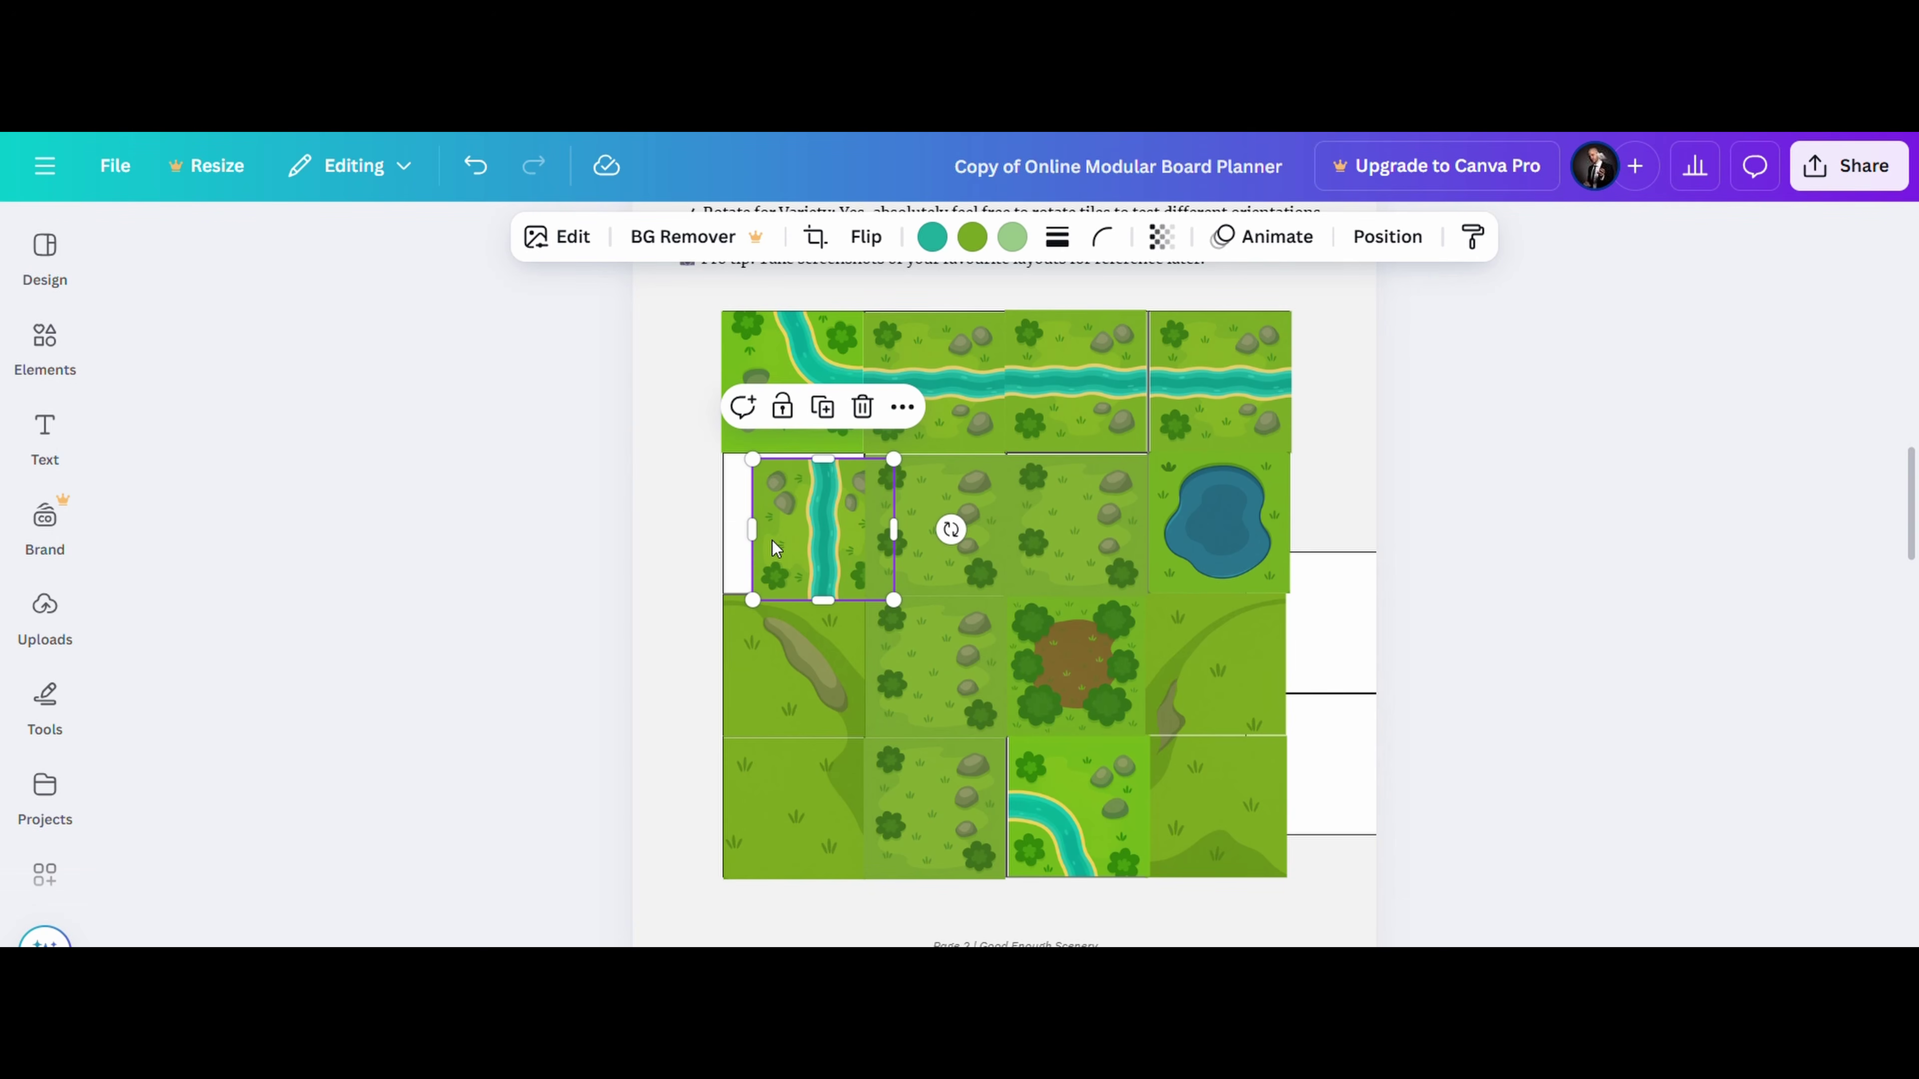
drag(783, 519, 1335, 642)
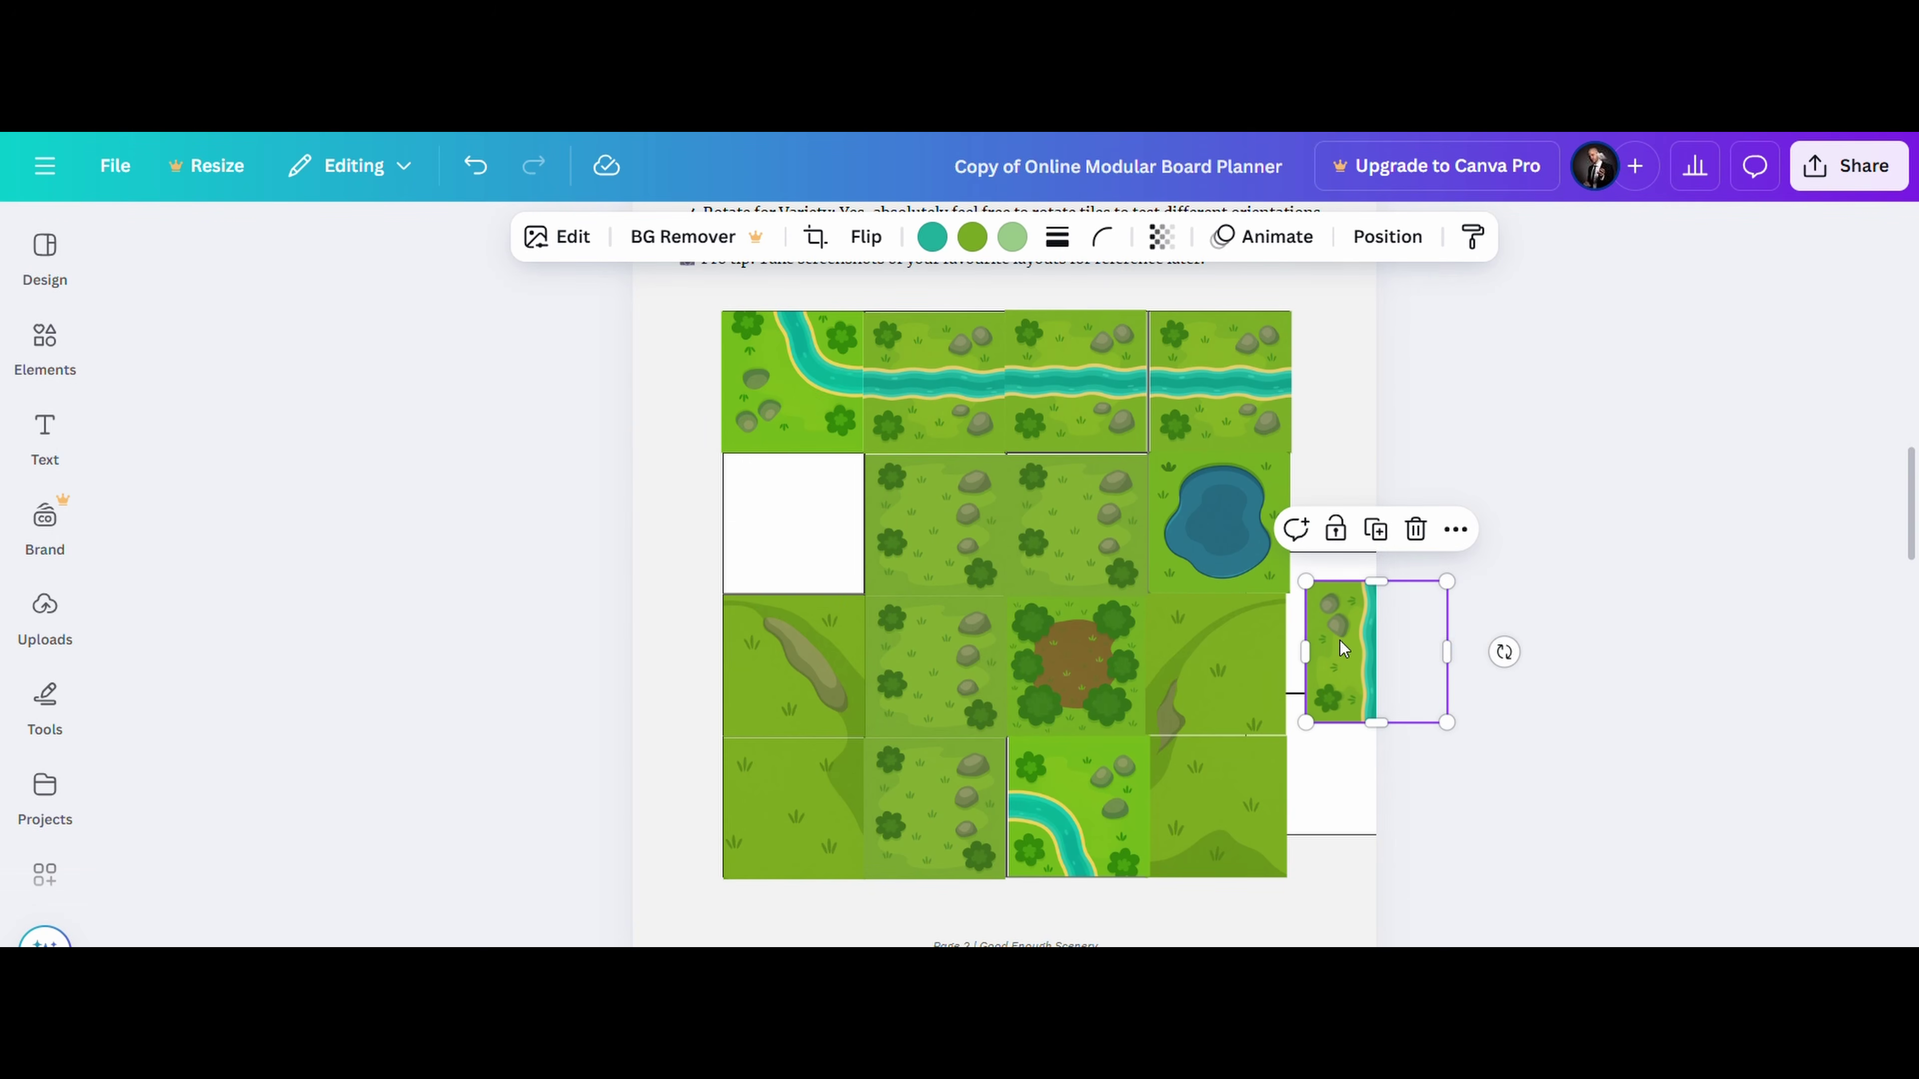
Move the first column's two hill tiles up one row into the second and third rows.
click(759, 655)
drag(759, 655, 763, 519)
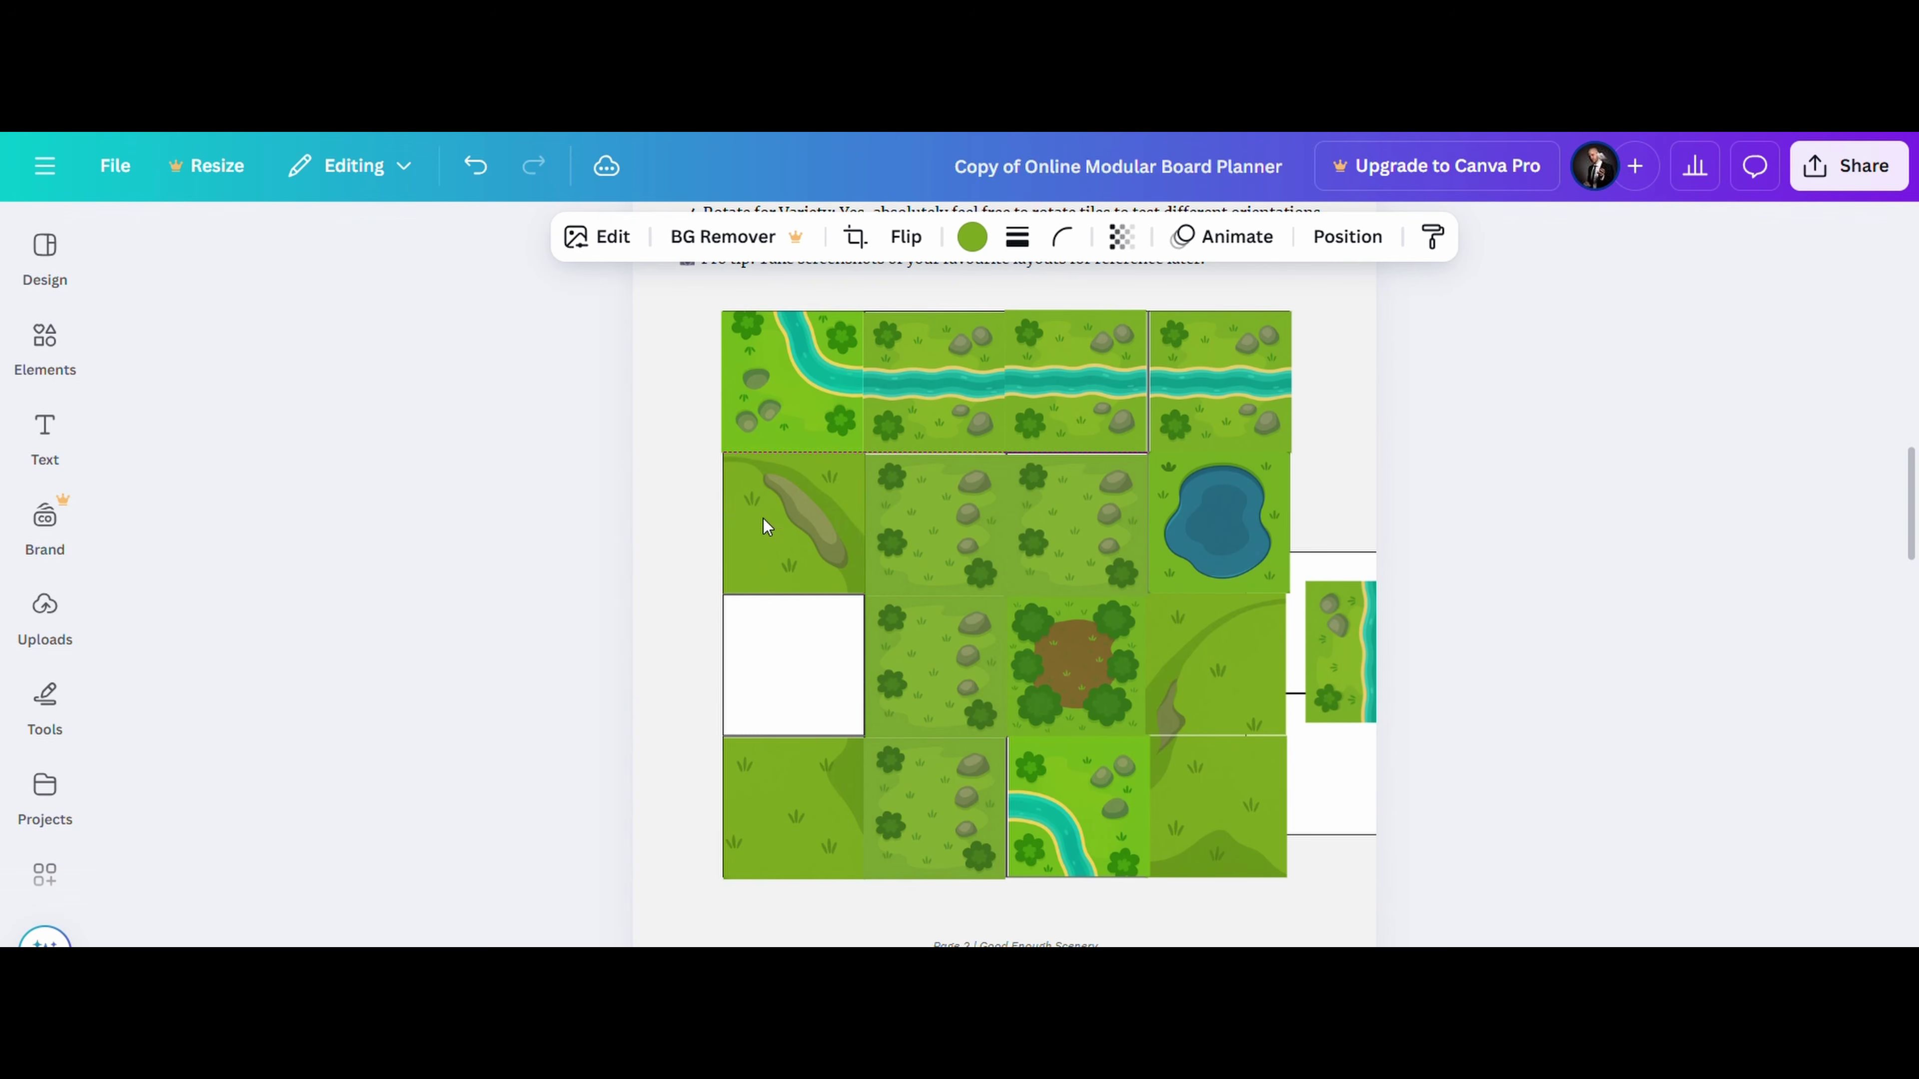
drag(785, 799, 788, 650)
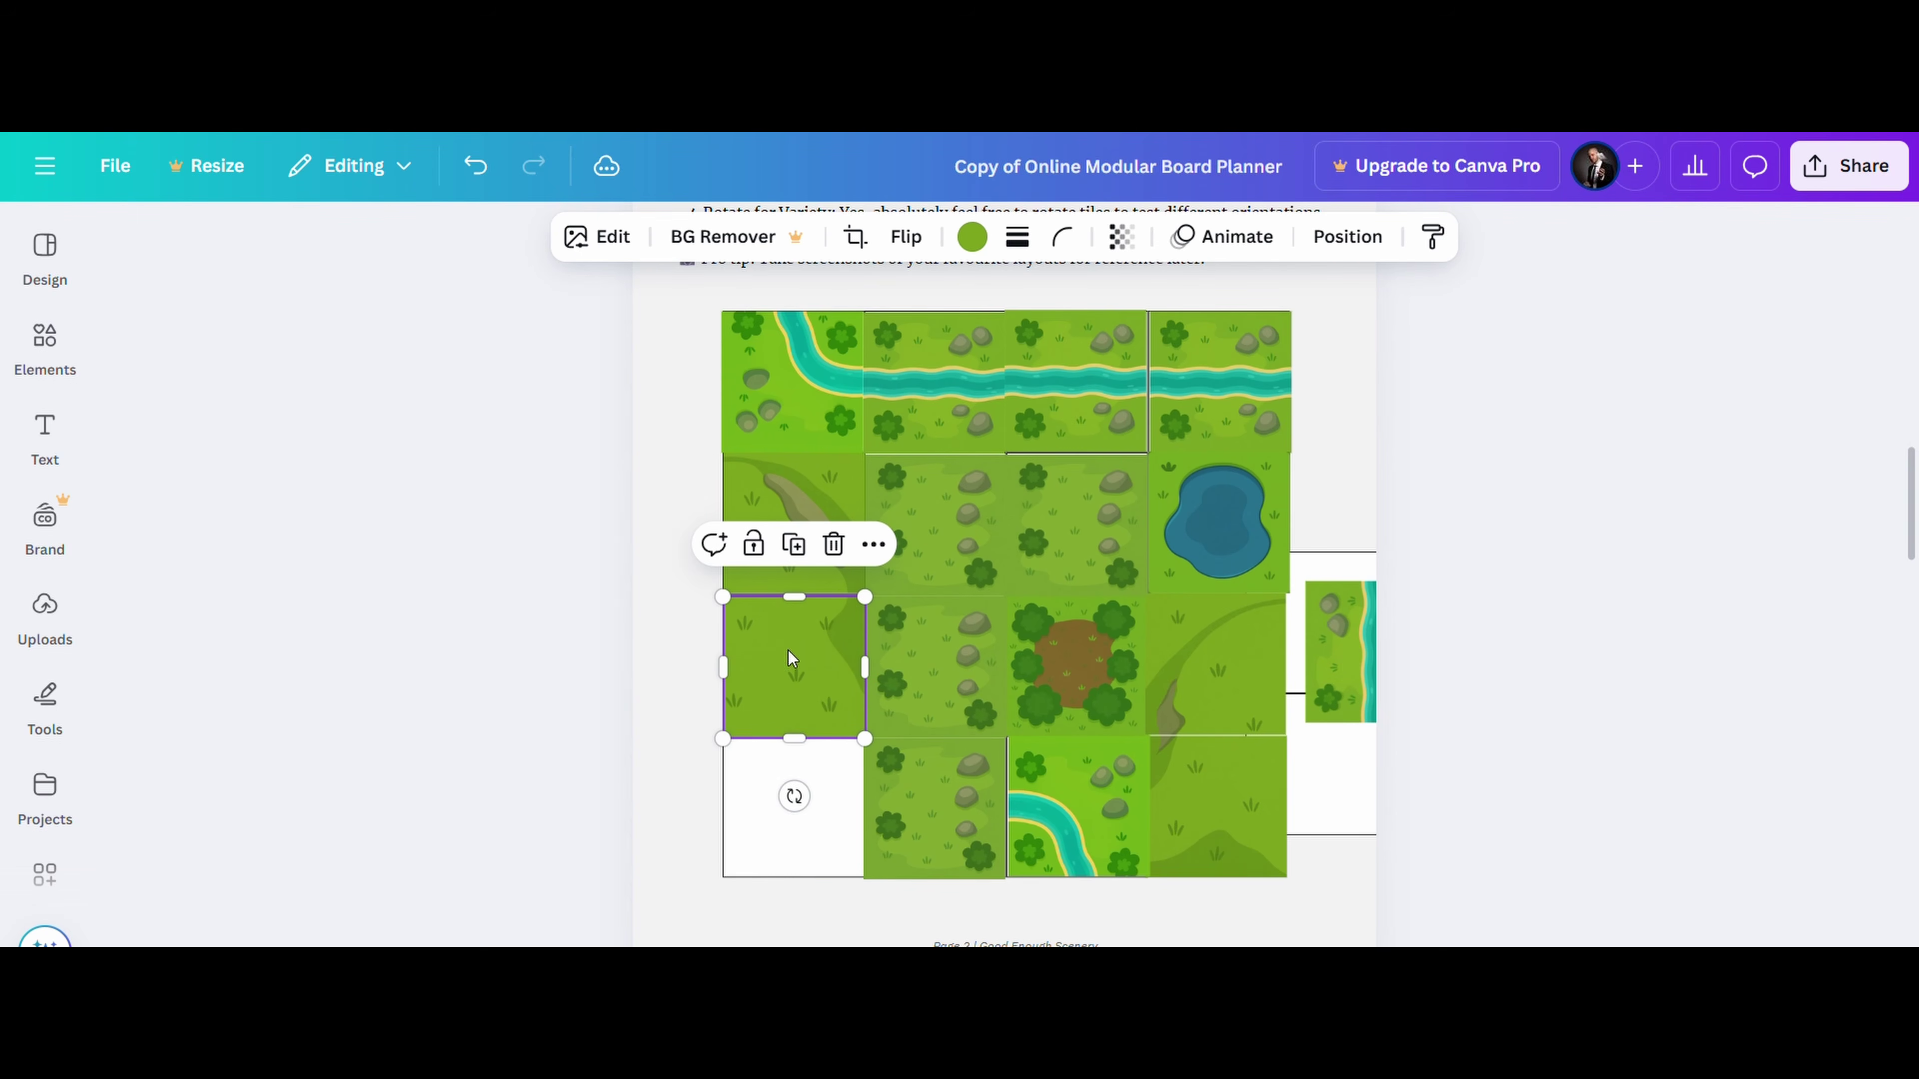
Complete the fourth row with a horizontally rotated straight river tile, the bend, and the rocky grass tile in the first three columns.
drag(1089, 830, 793, 822)
drag(937, 815, 1078, 807)
drag(810, 807, 950, 825)
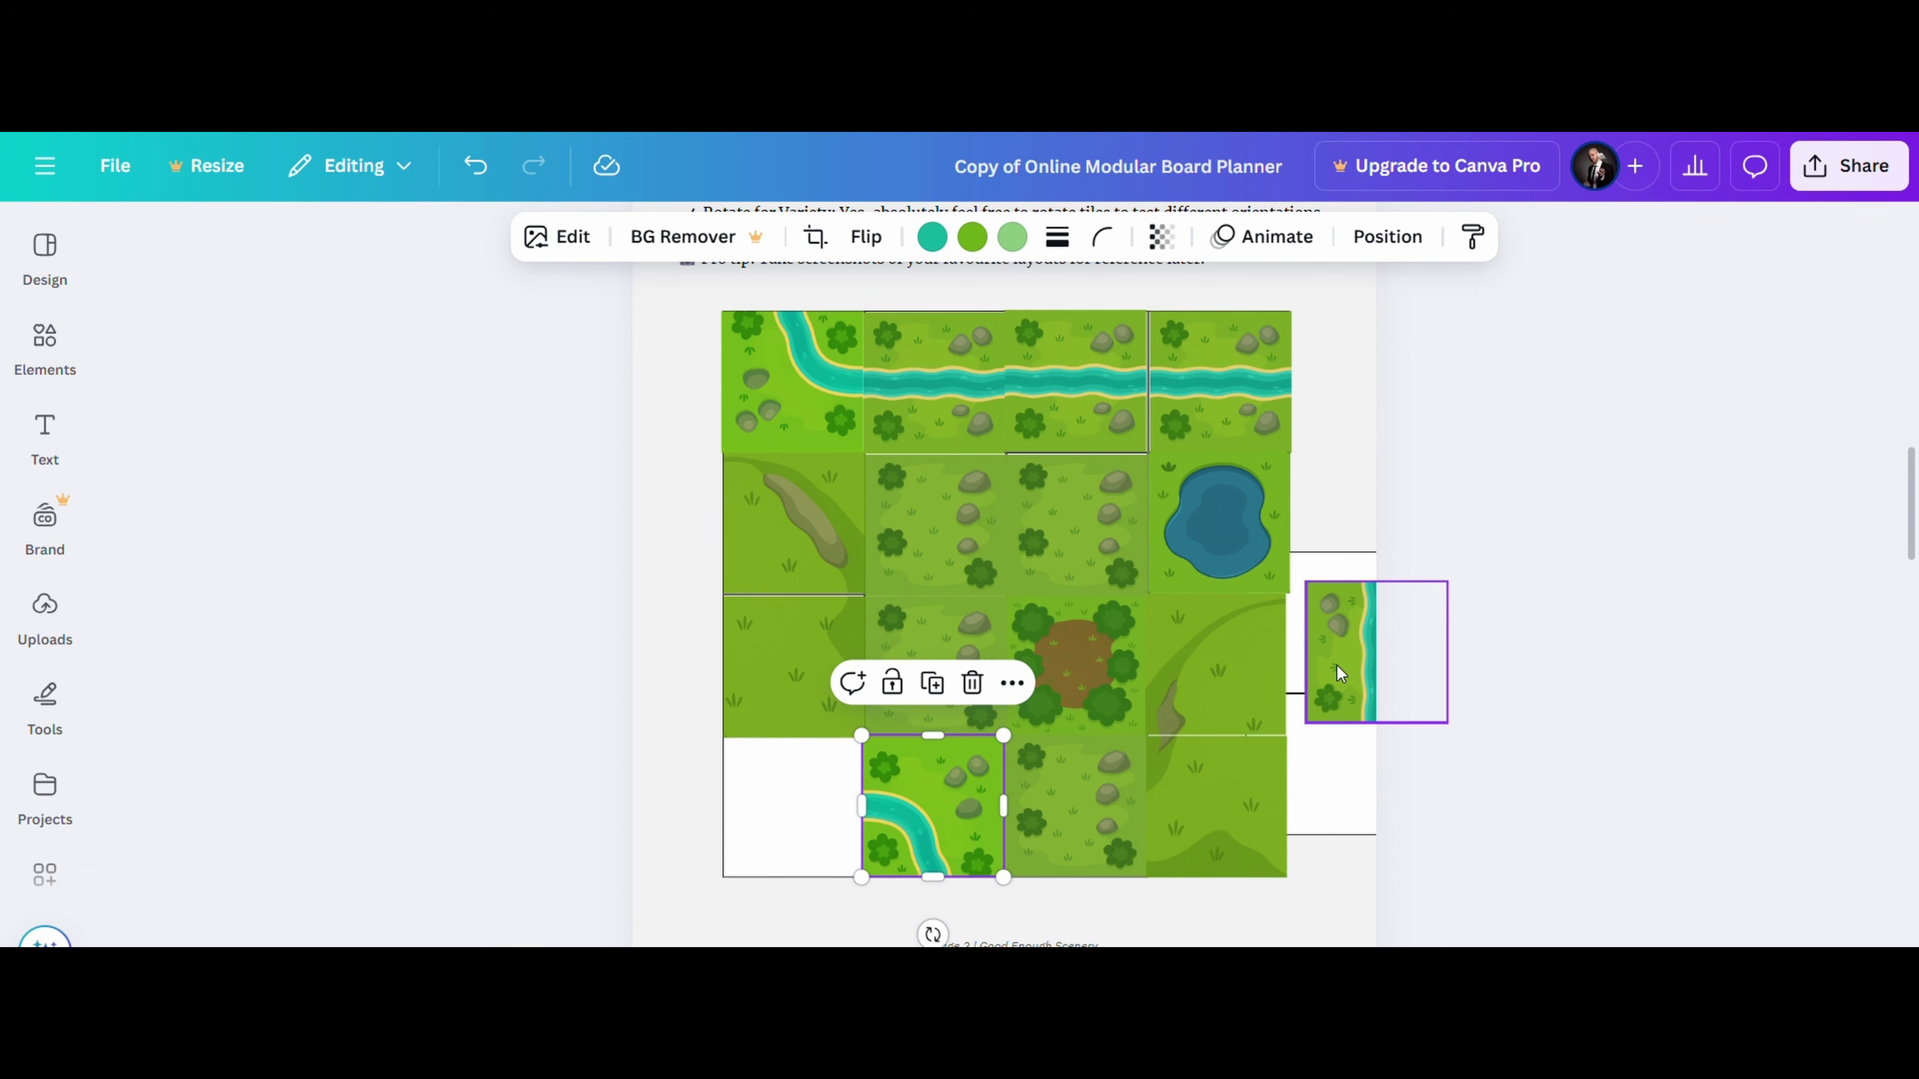
drag(1334, 665, 759, 816)
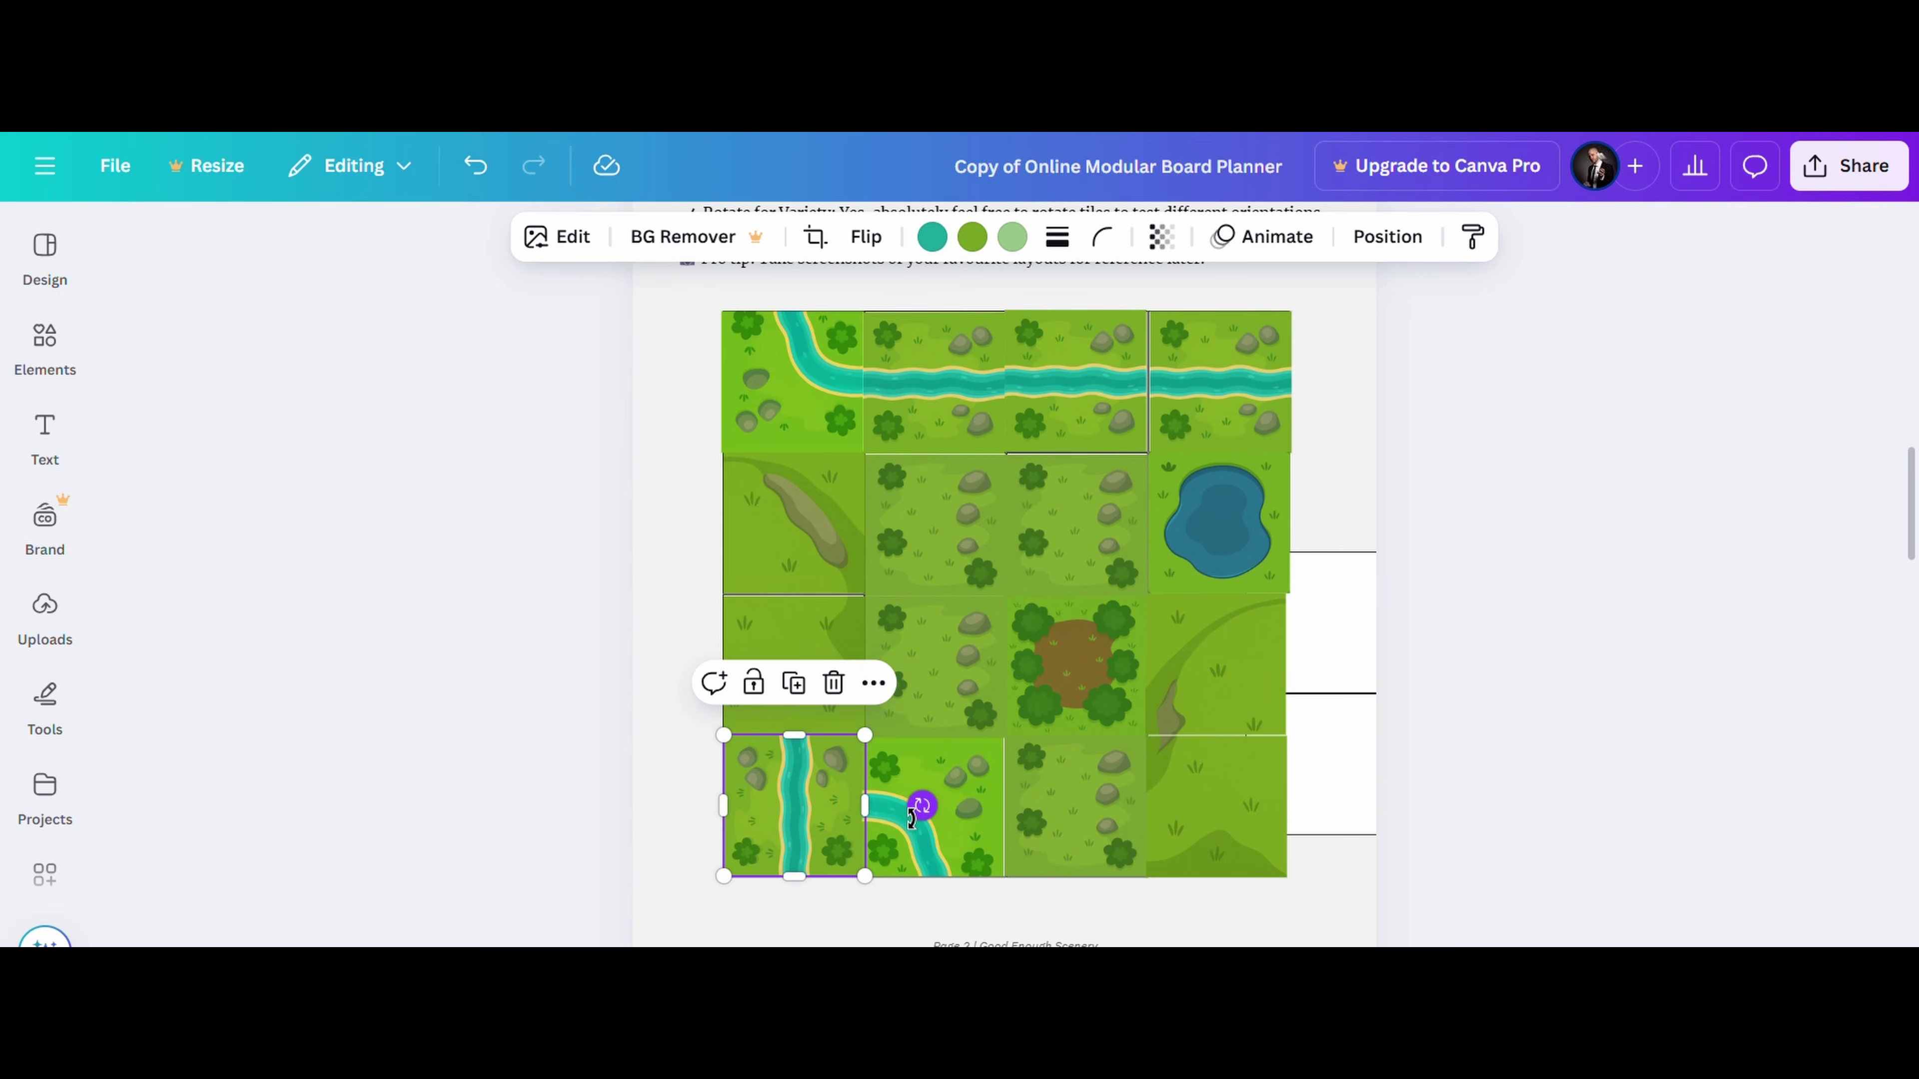
drag(920, 805, 791, 934)
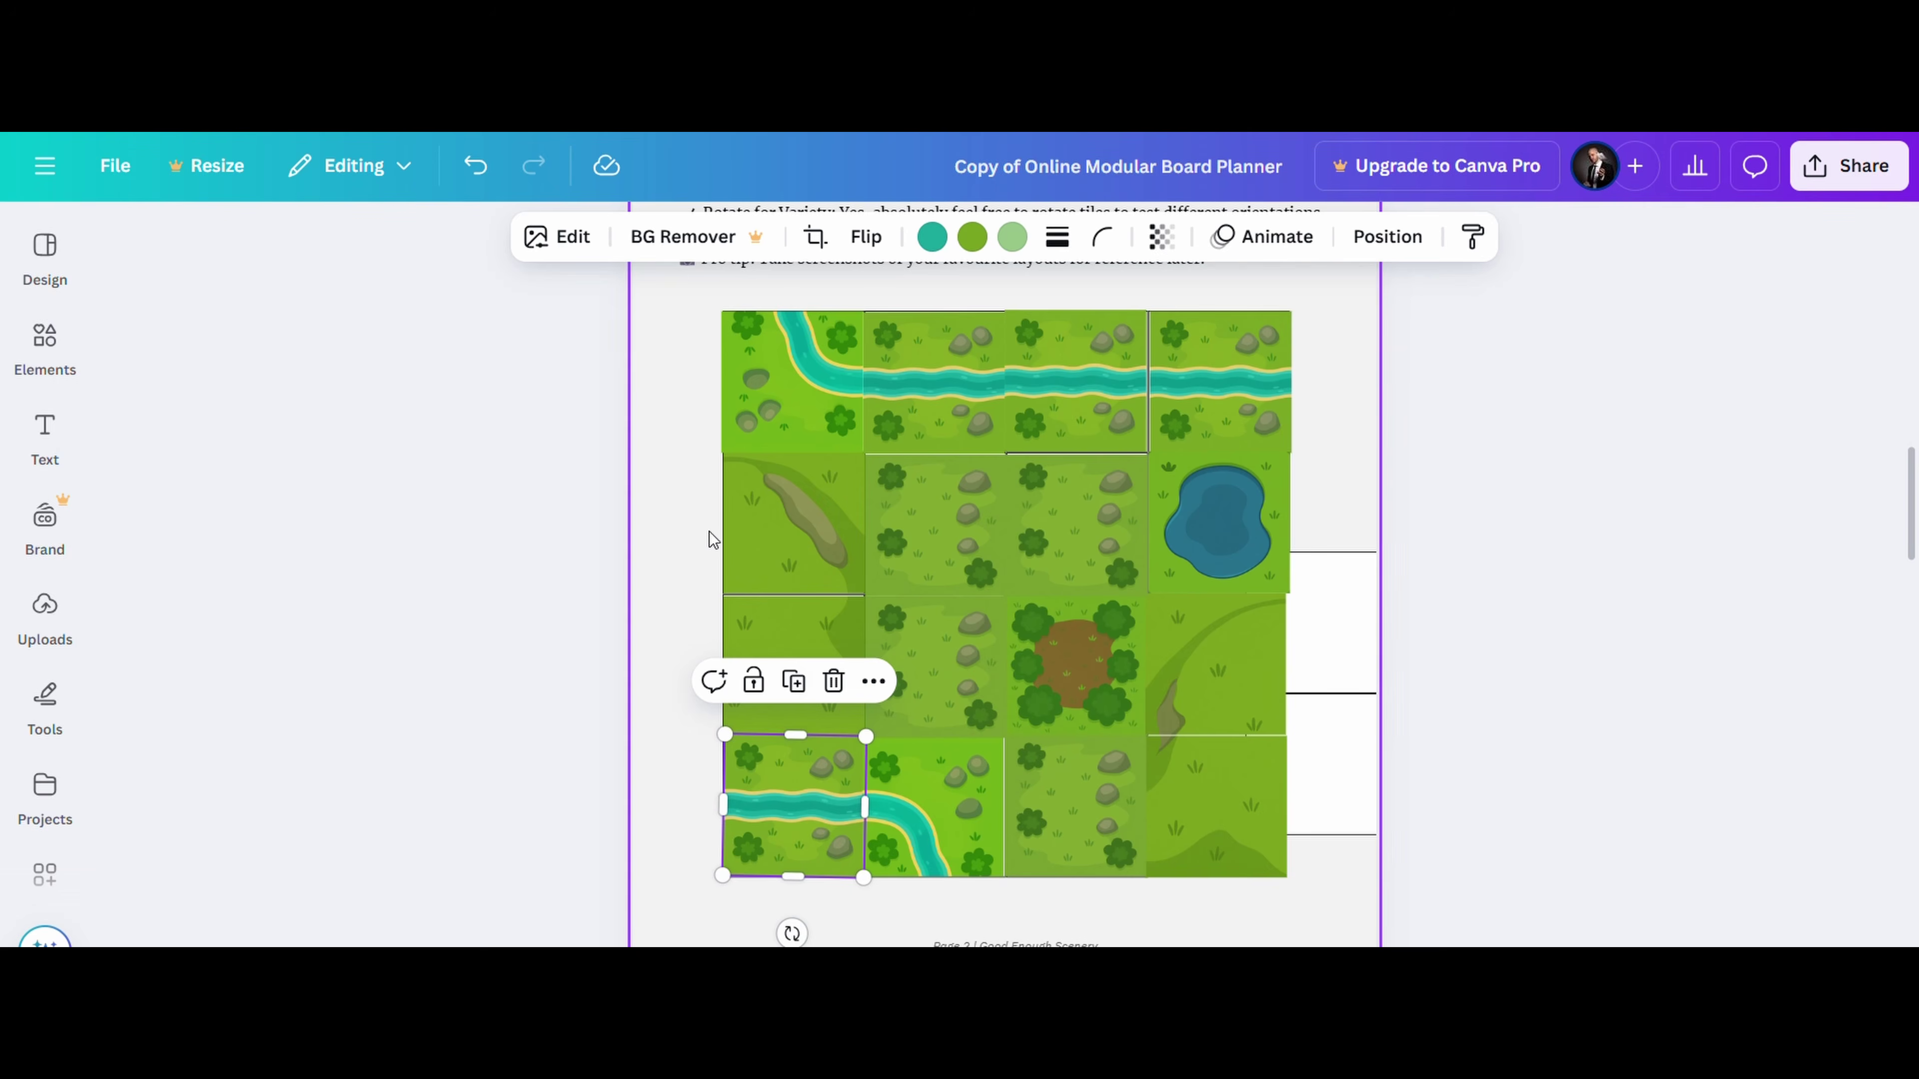
click(691, 527)
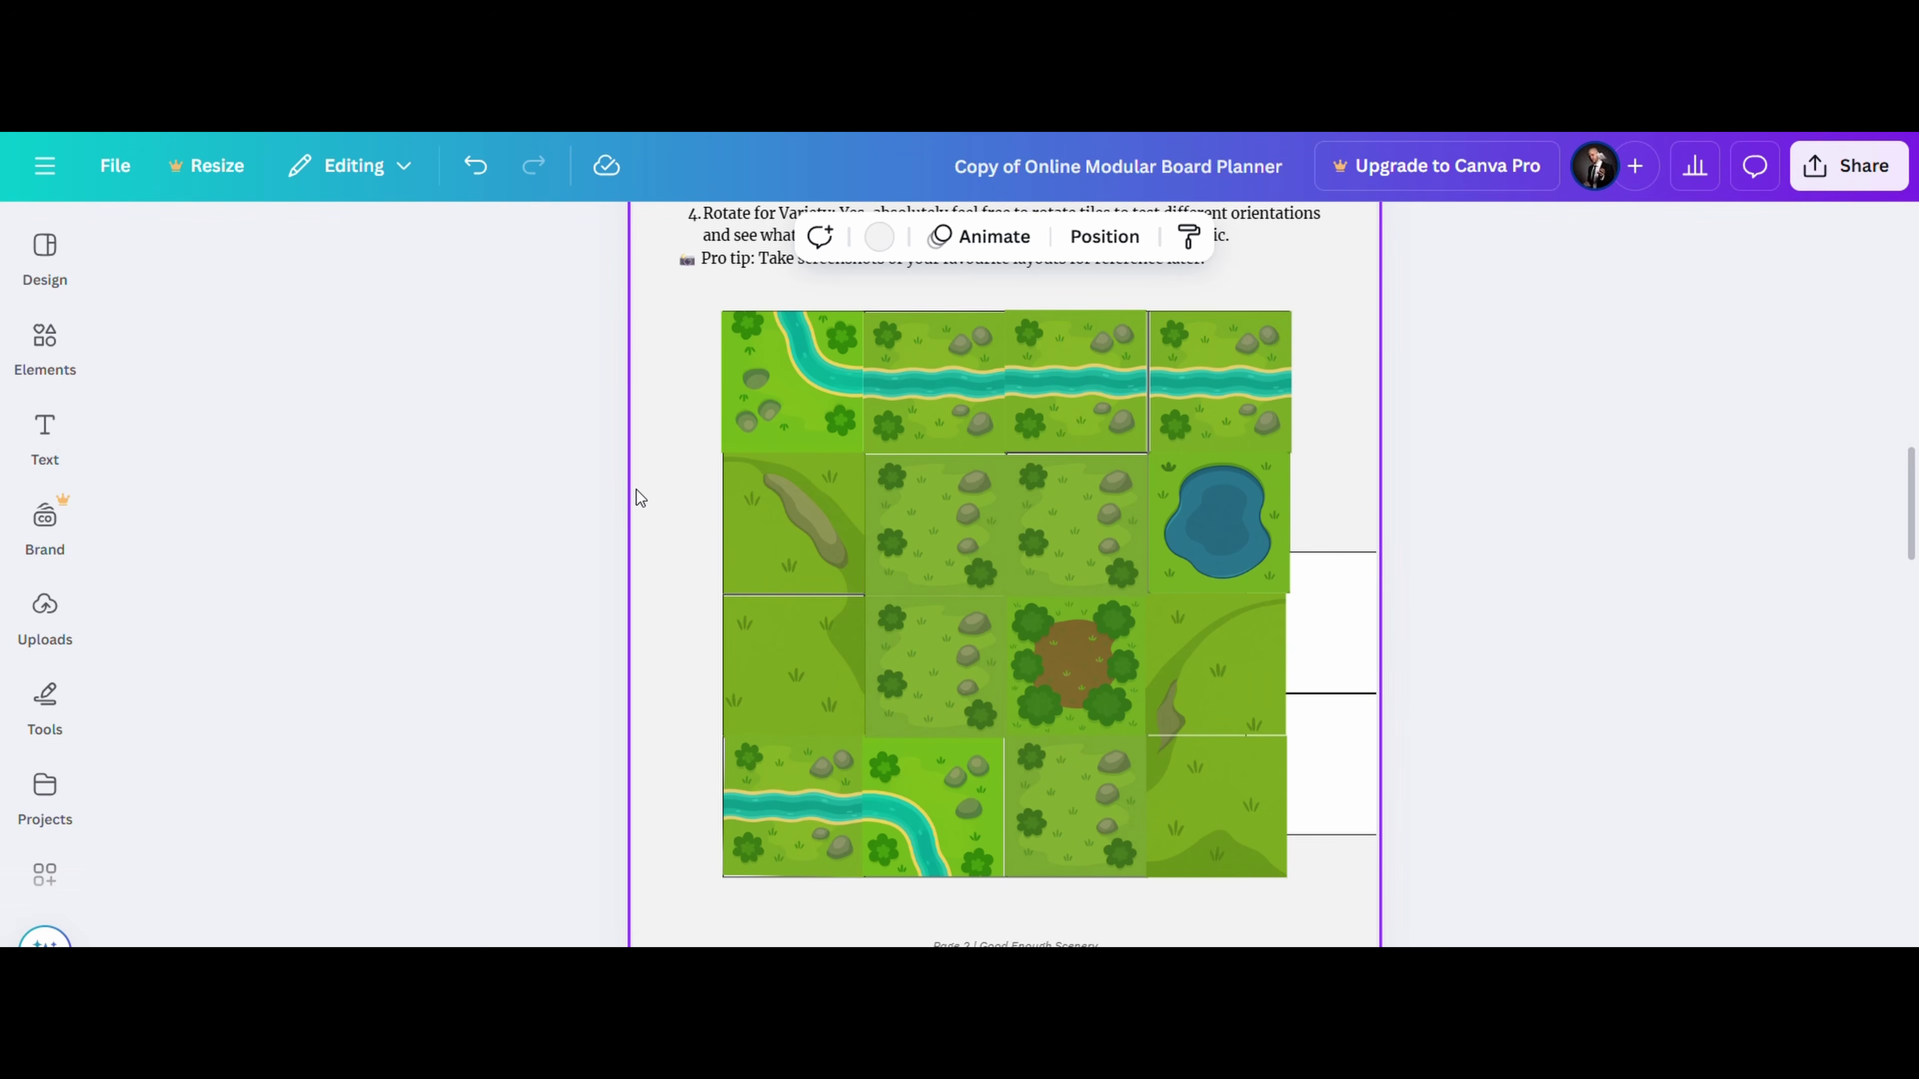
click(510, 527)
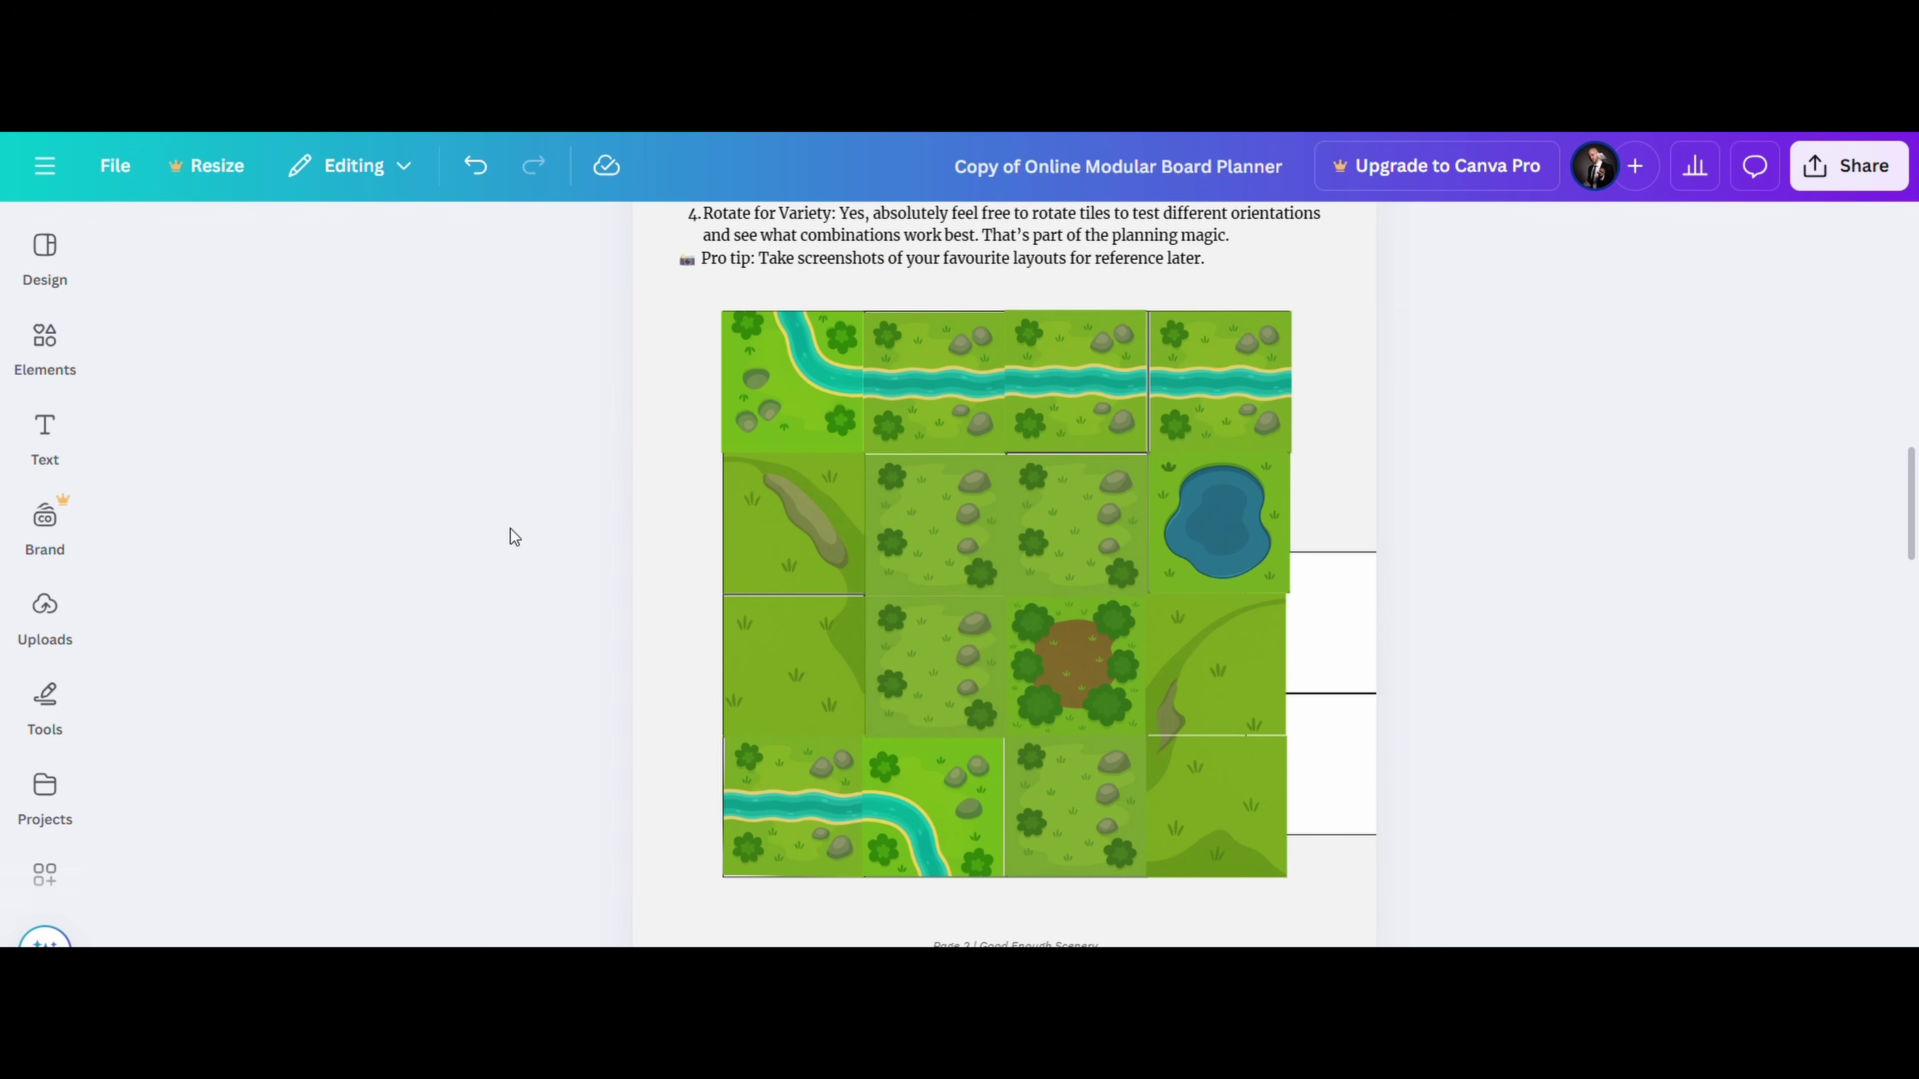